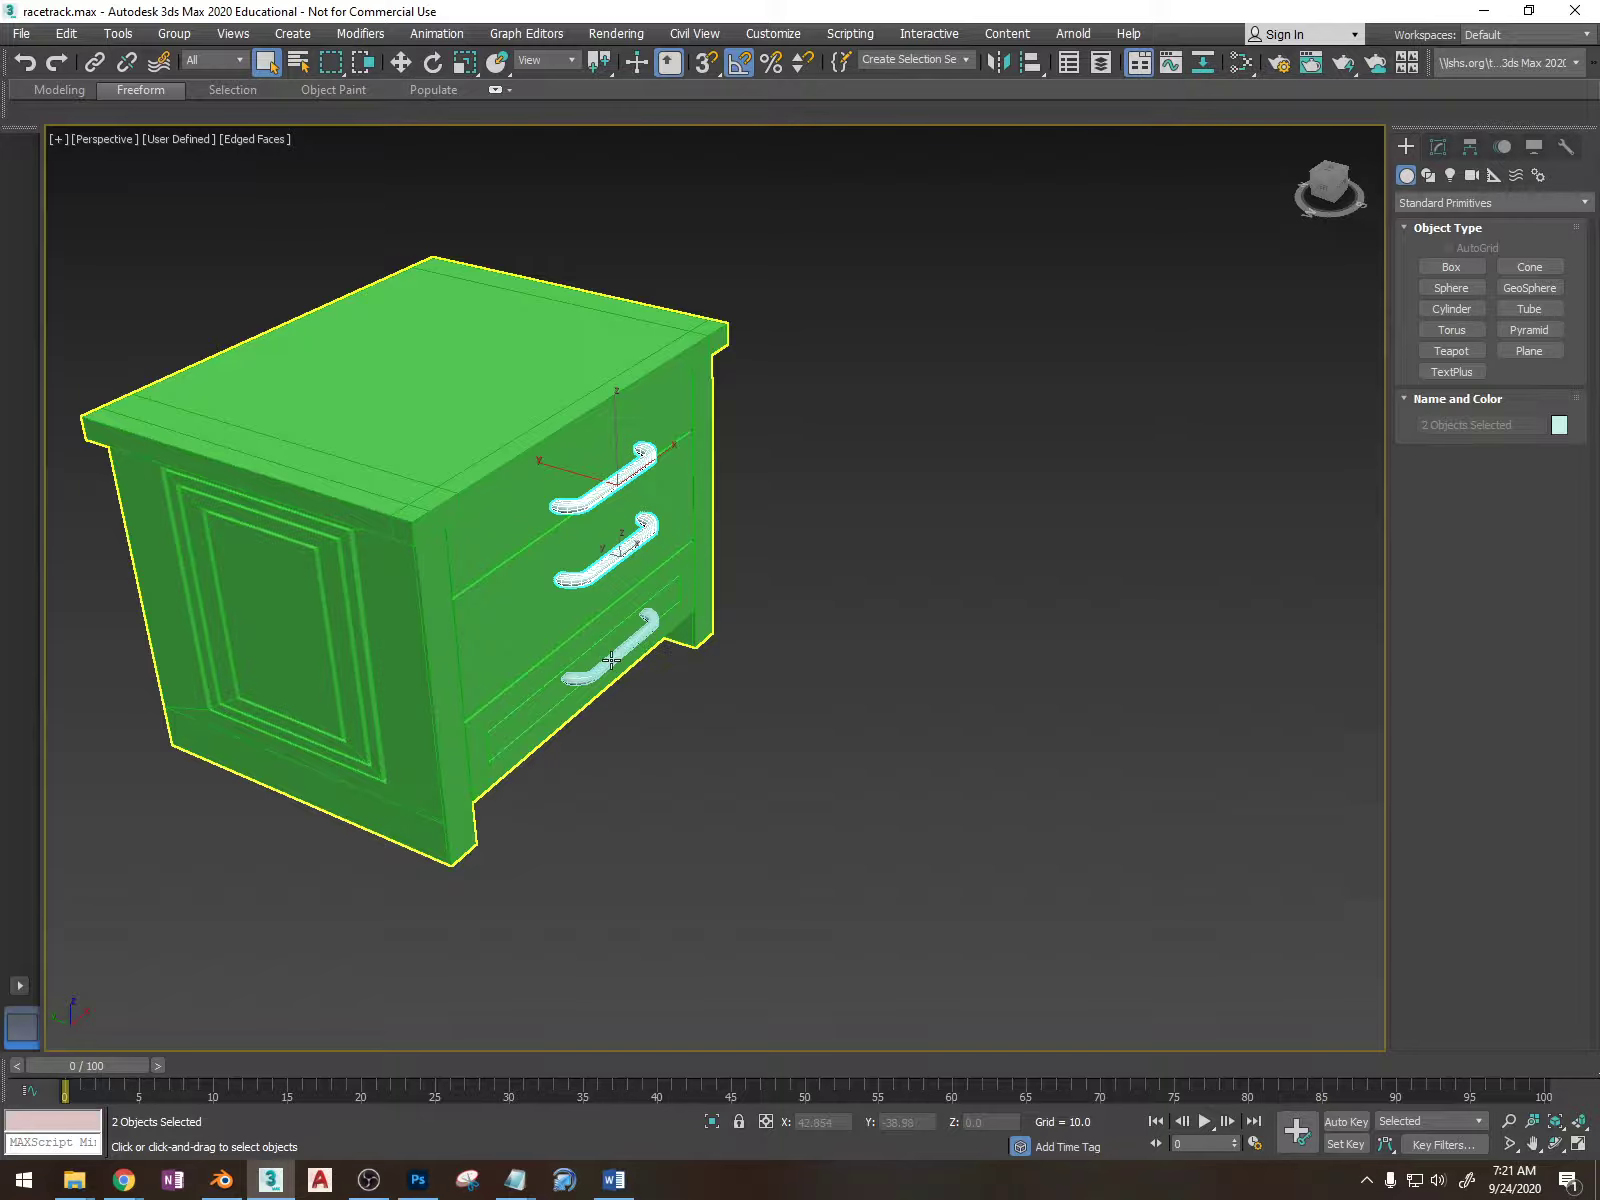
- Delete the three handles from the cabinet's drawer fronts
left_click(611, 661, "ctrl")
key("Delete")
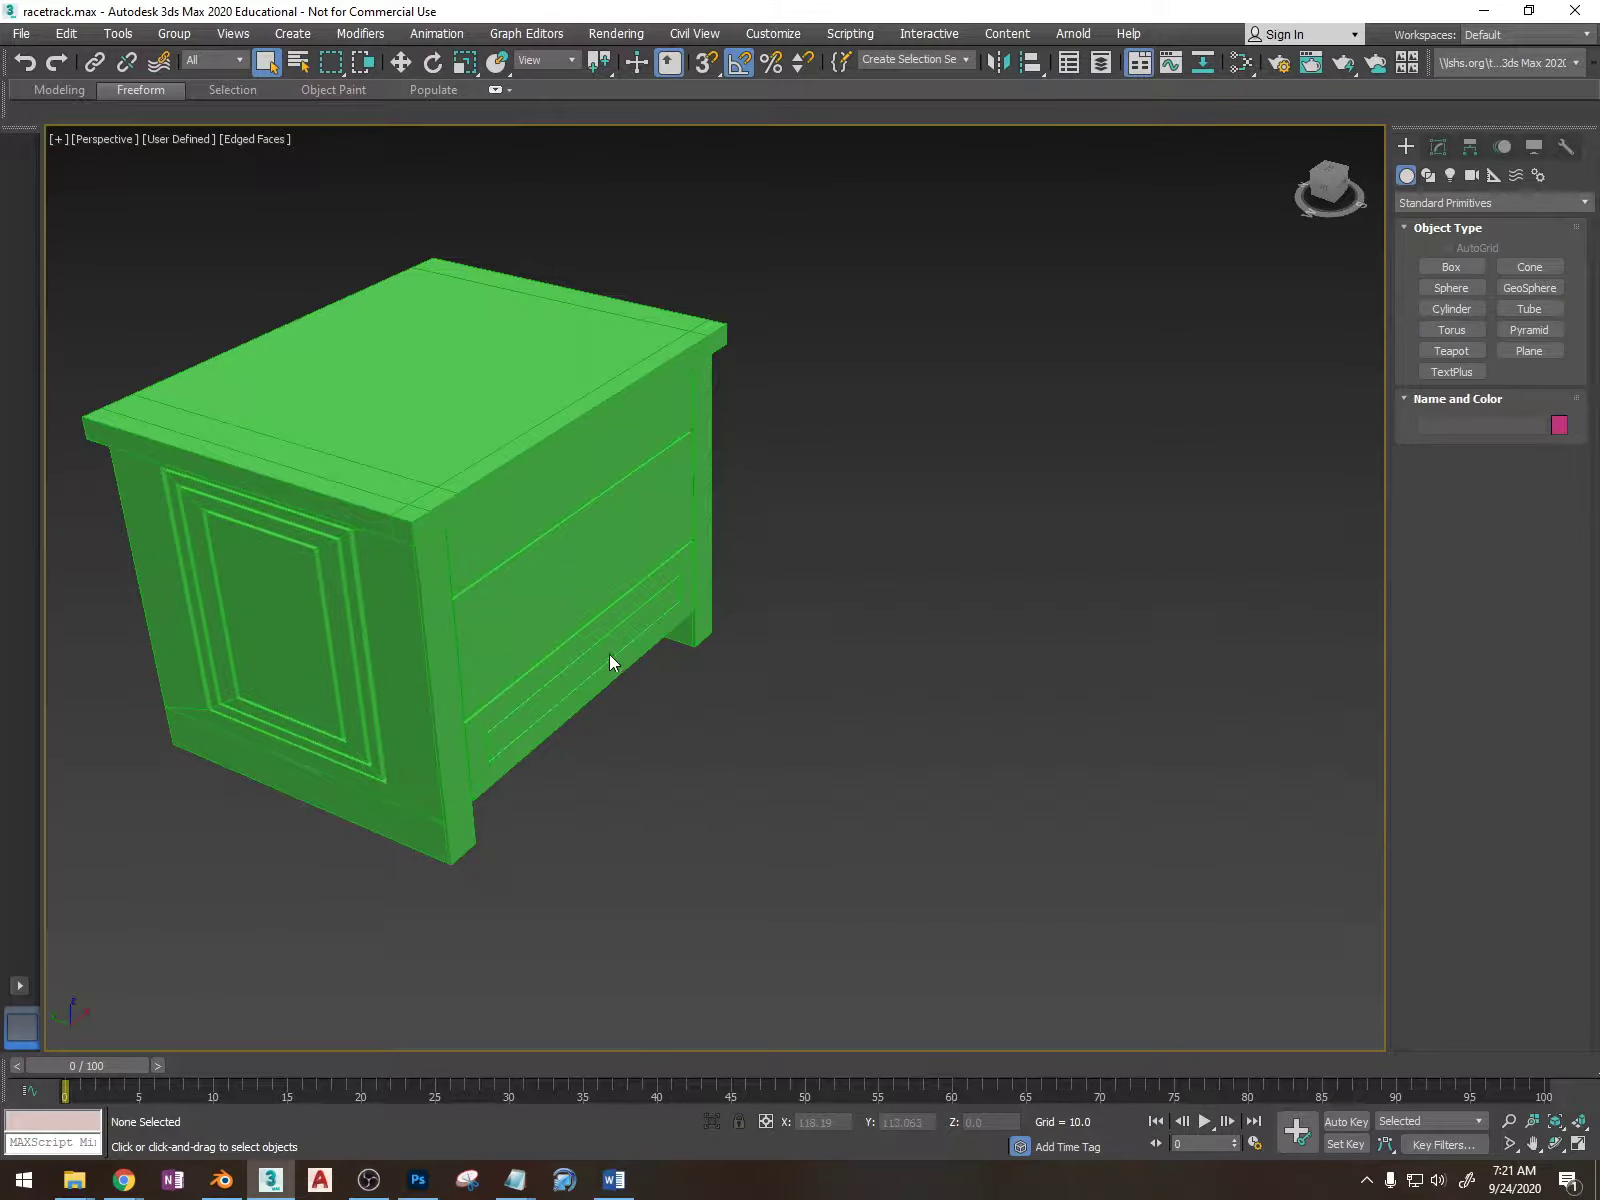
- Examine the drawer cabinet and the kitchen island in the kitchen reference image
scroll(609, 654, "down", 8)
middle_click_drag(455, 745, 331, 735, "alt")
scroll(331, 730, "up", 10)
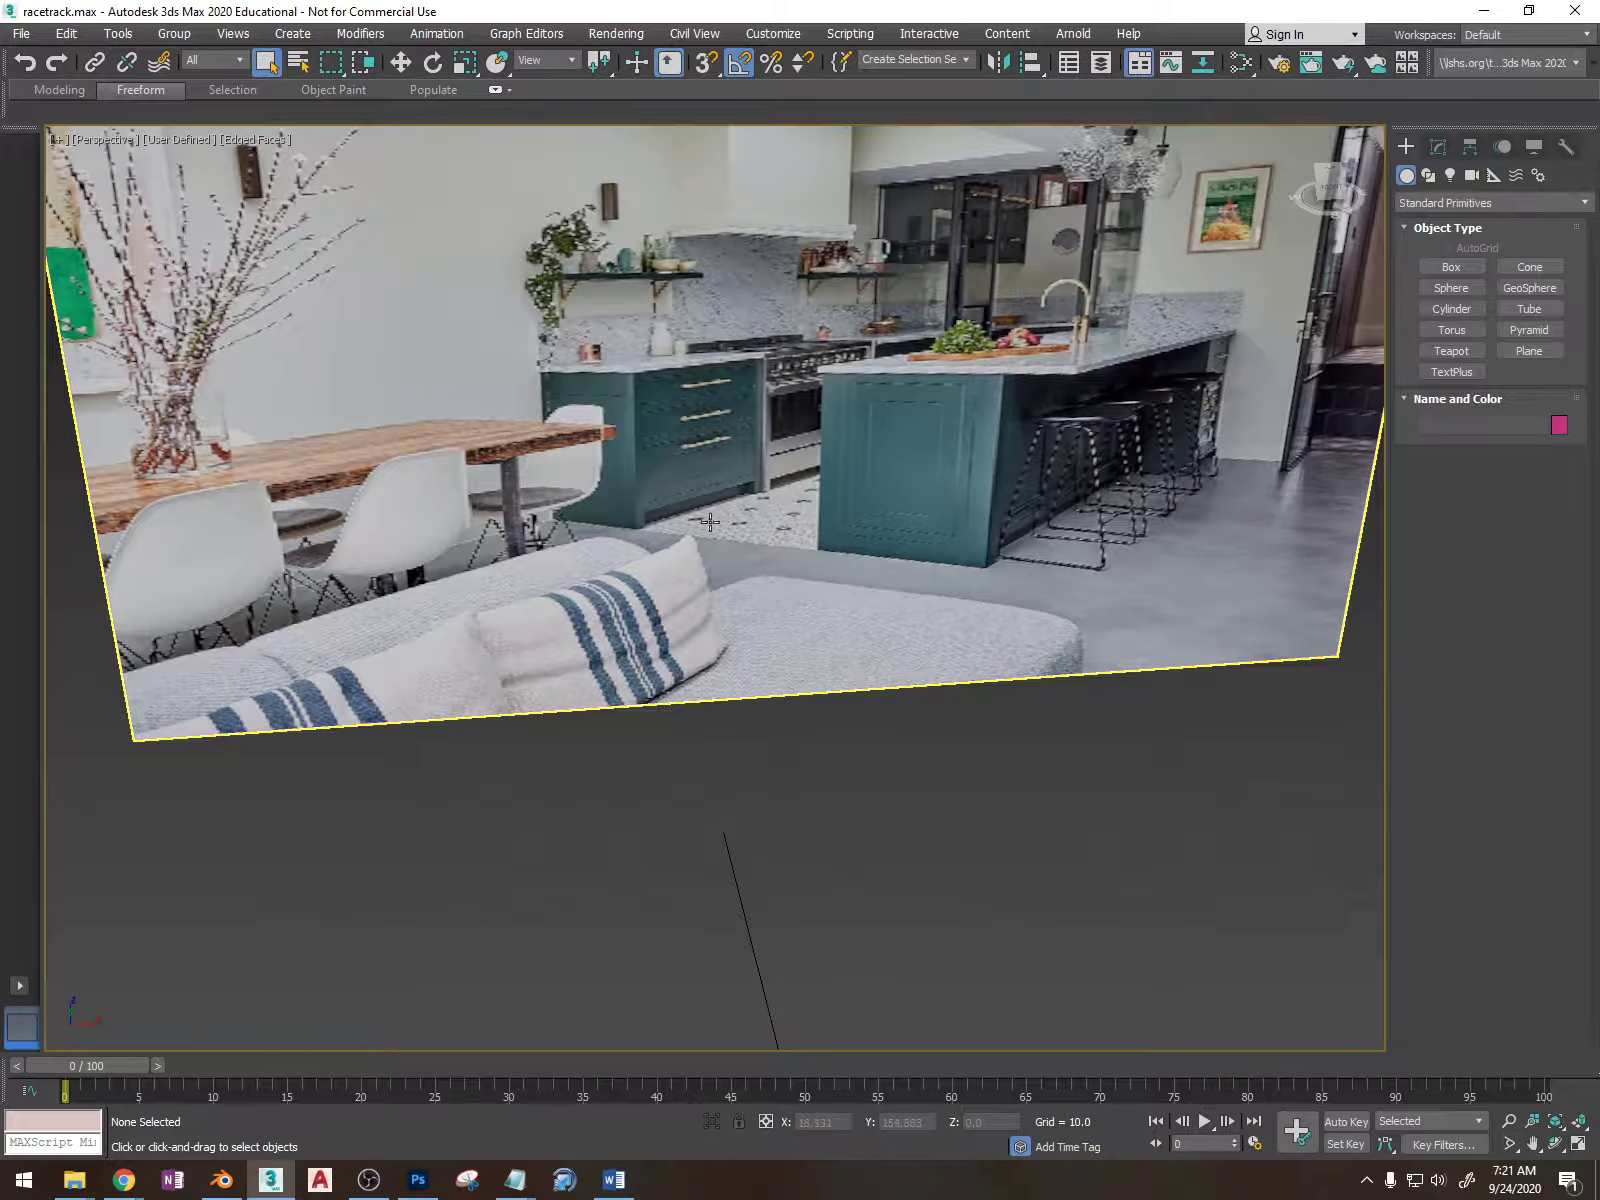
scroll(964, 784, "down", 5)
middle_click_drag(964, 793, 805, 550)
scroll(825, 435, "up", 7)
middle_click_drag(828, 440, 820, 795)
scroll(820, 795, "down", 3)
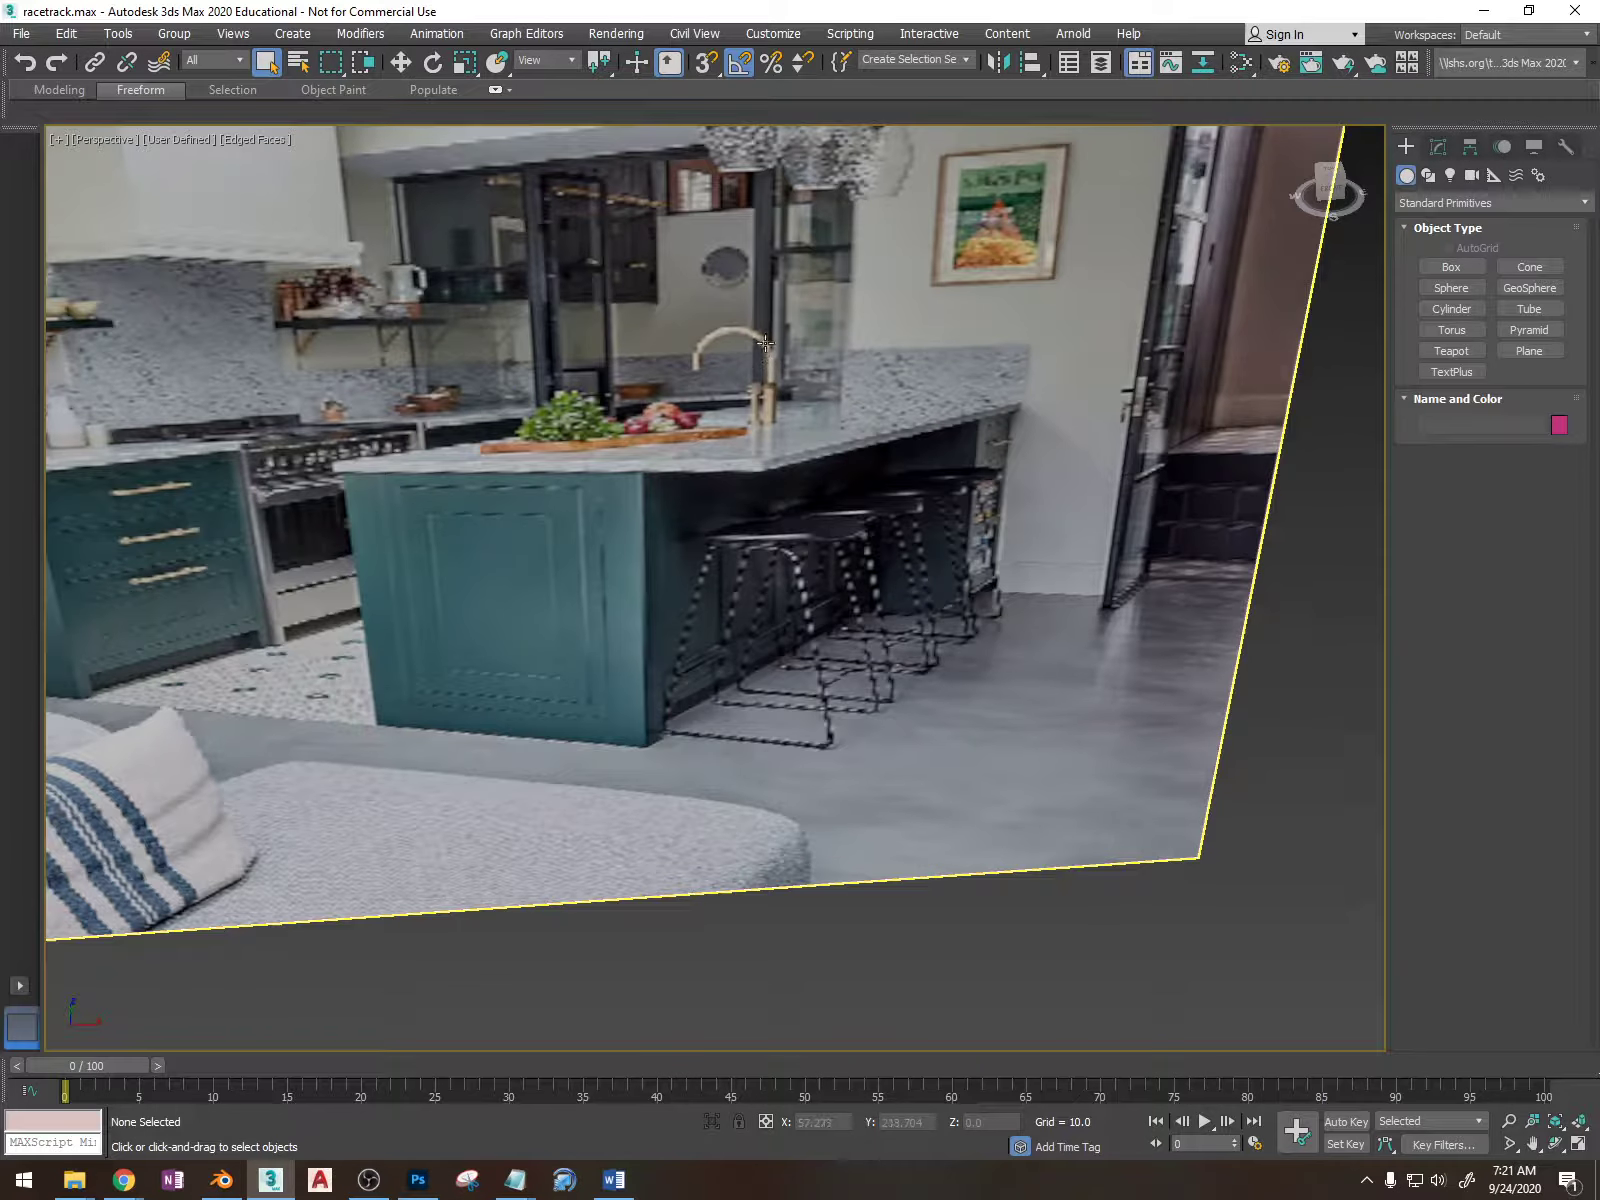
scroll(767, 391, "down", 4)
middle_click_drag(836, 541, 768, 516)
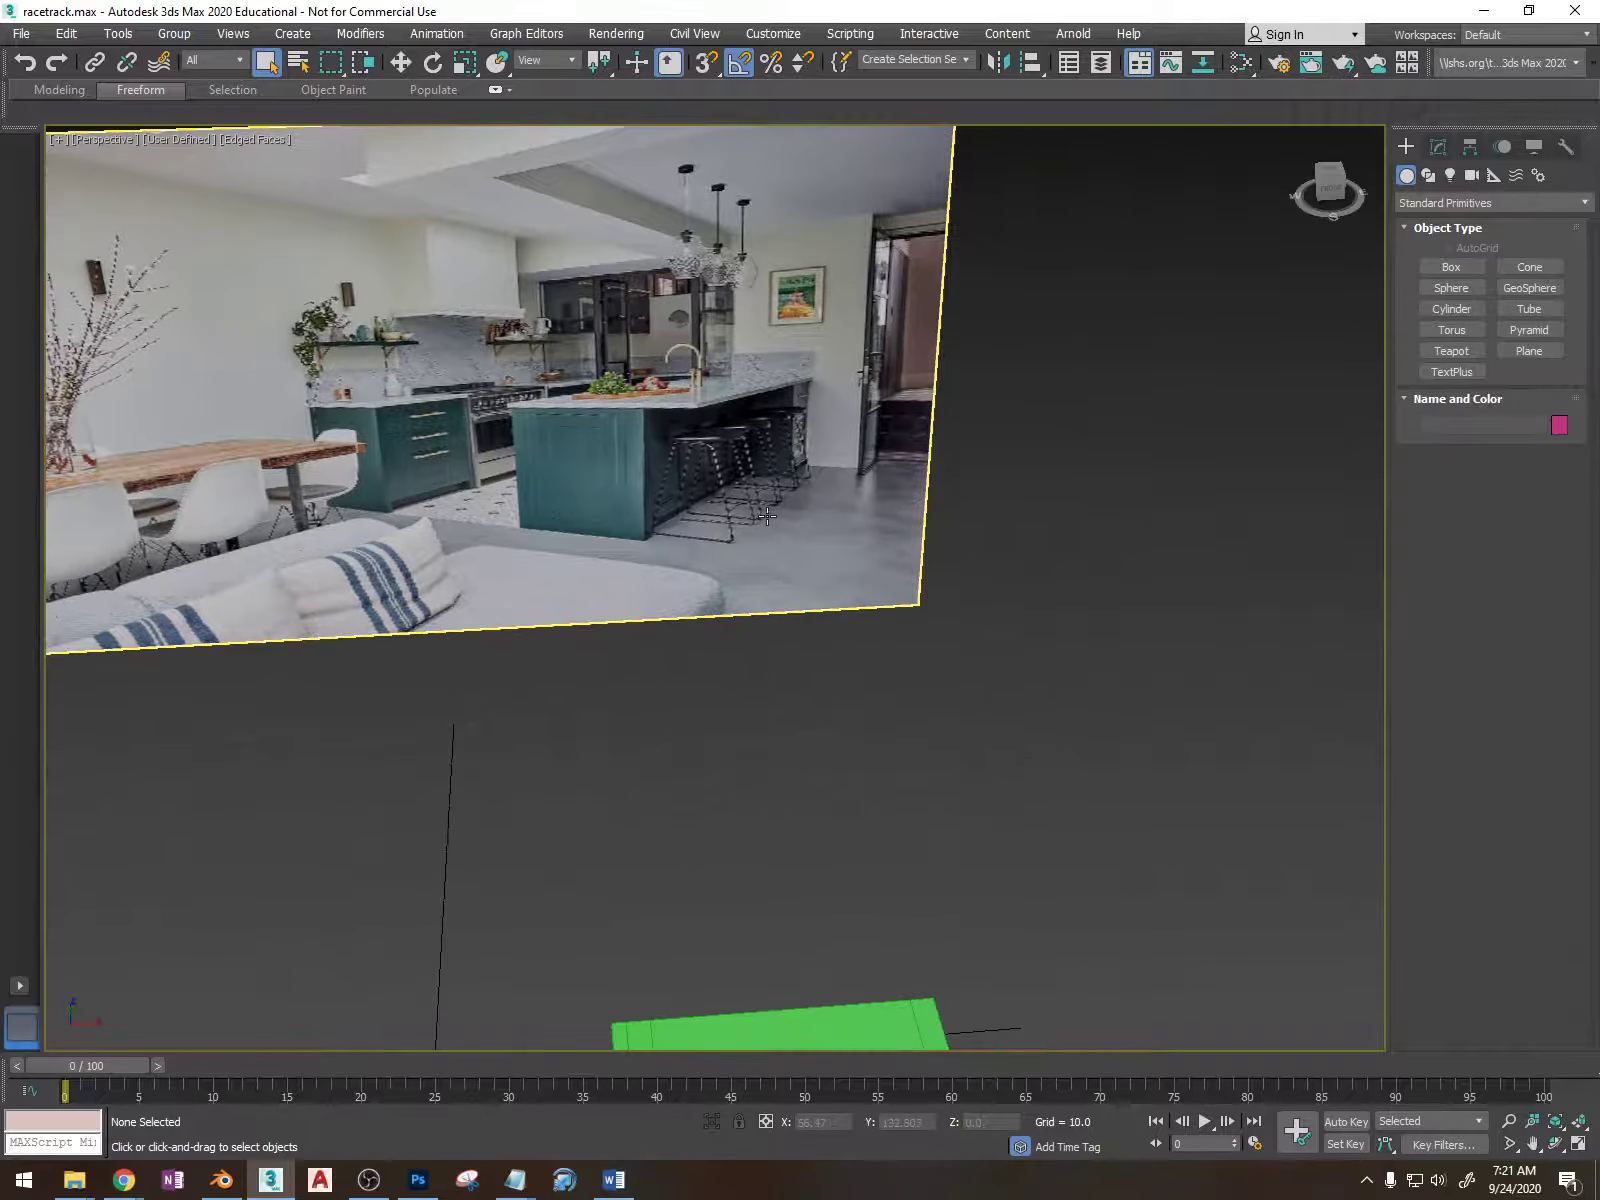
- Hide the green drawer cabinet so that only the reference image plane stays in the scene
scroll(840, 625, "down", 3)
middle_click_drag(858, 652, 770, 645)
middle_click_drag(770, 645, 892, 643)
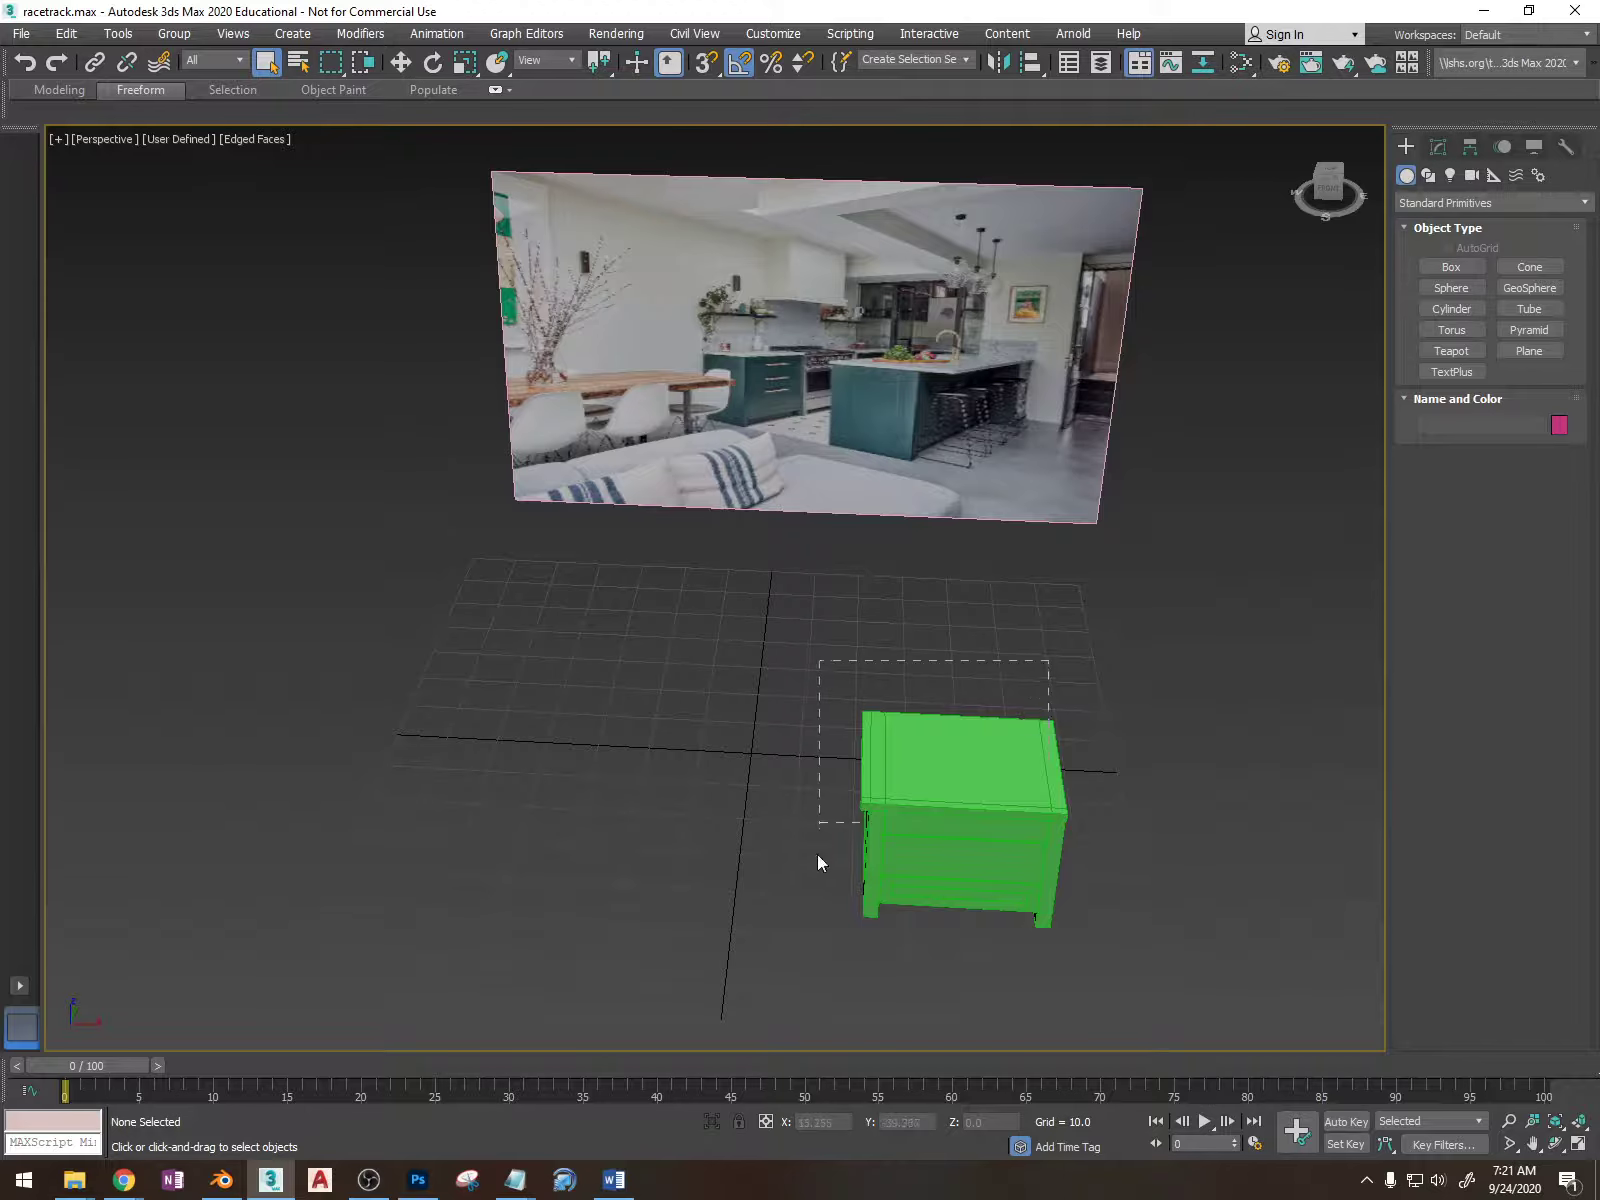
left_click_drag(818, 856, 818, 856)
right_click(912, 817)
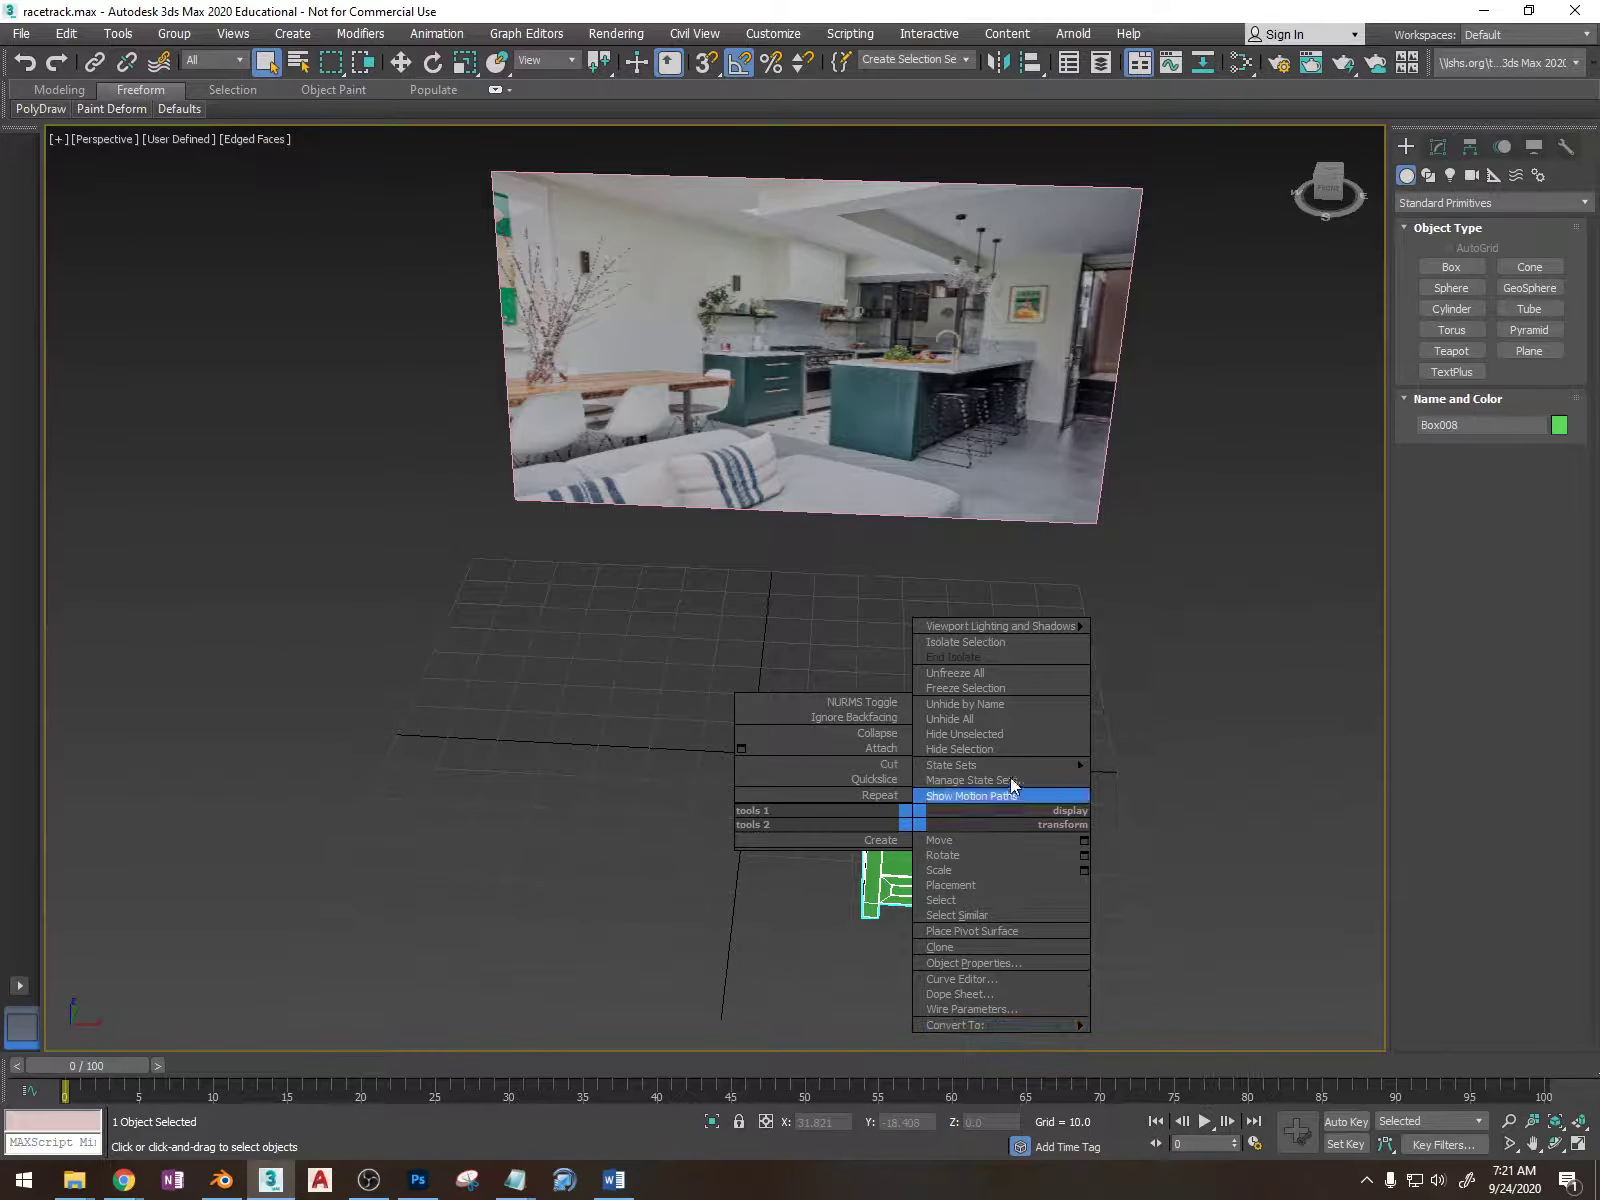
left_click(1006, 748)
- Examine the island panels and the wire-frame bar stools in the kitchen reference image
scroll(932, 484, "up", 2)
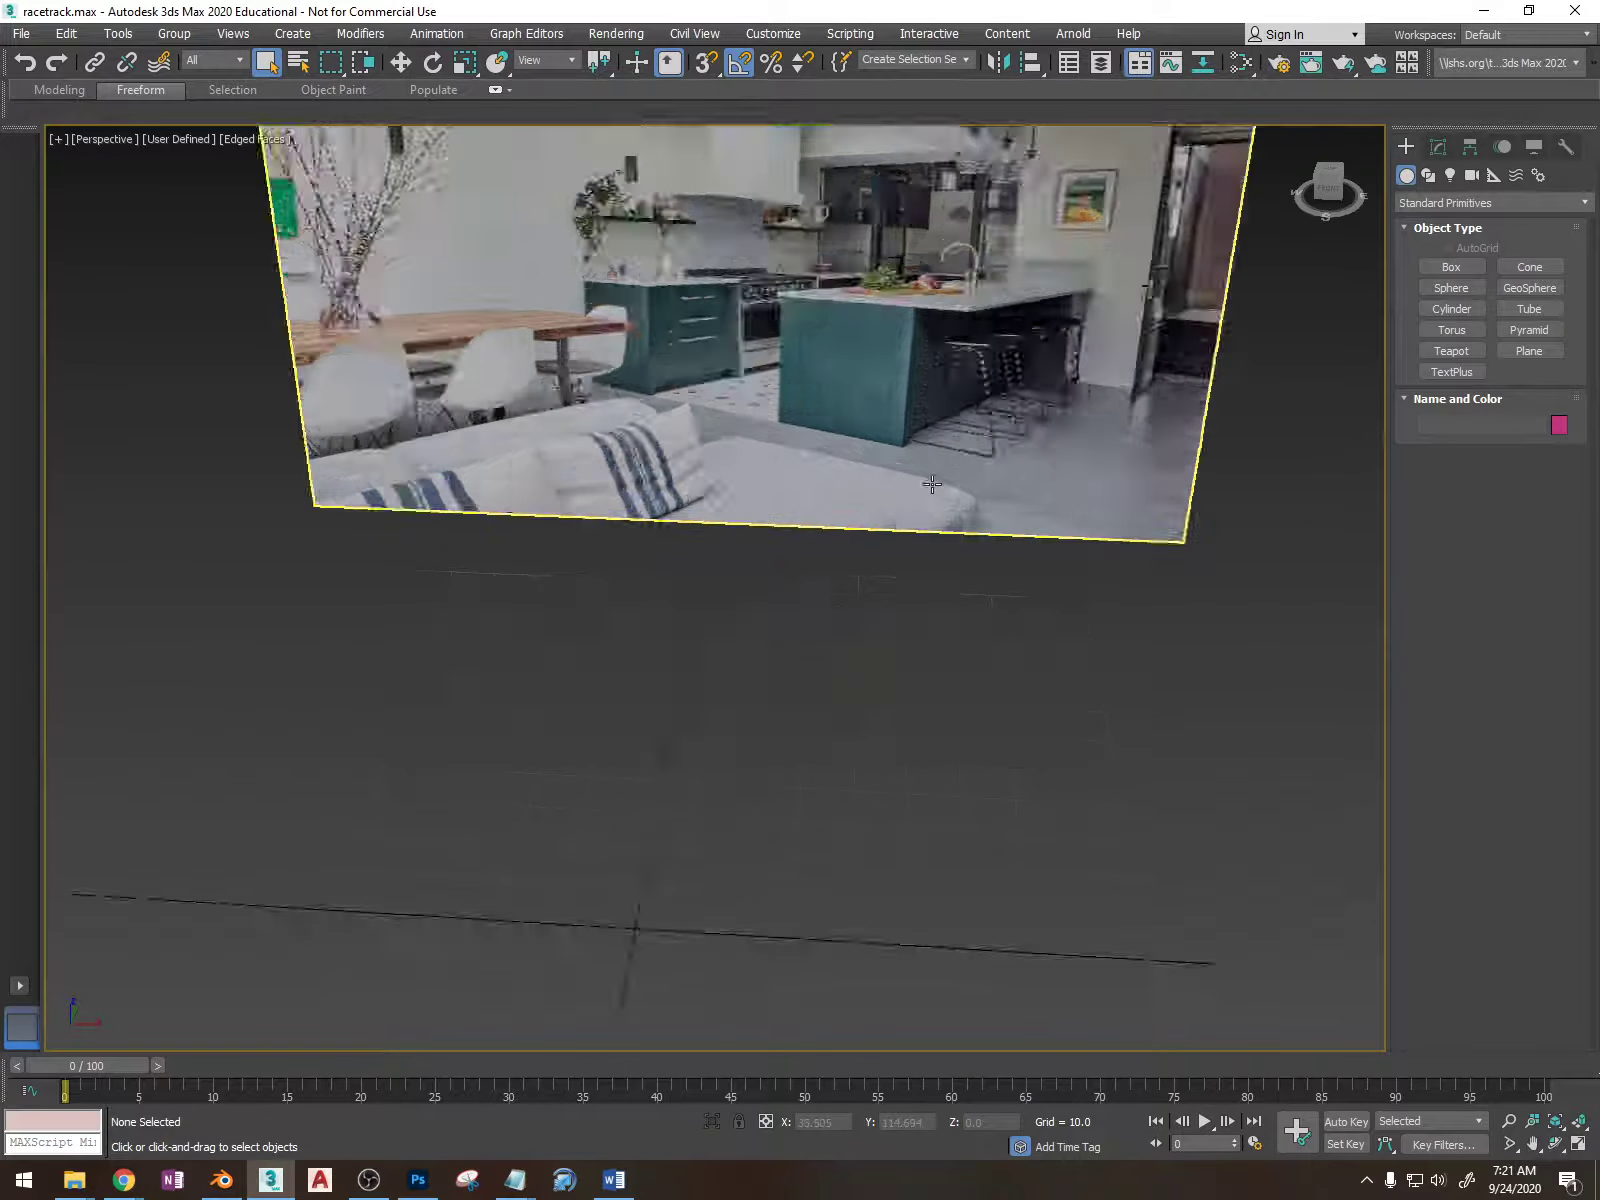
scroll(932, 484, "up", 3)
middle_click_drag(943, 432, 793, 918)
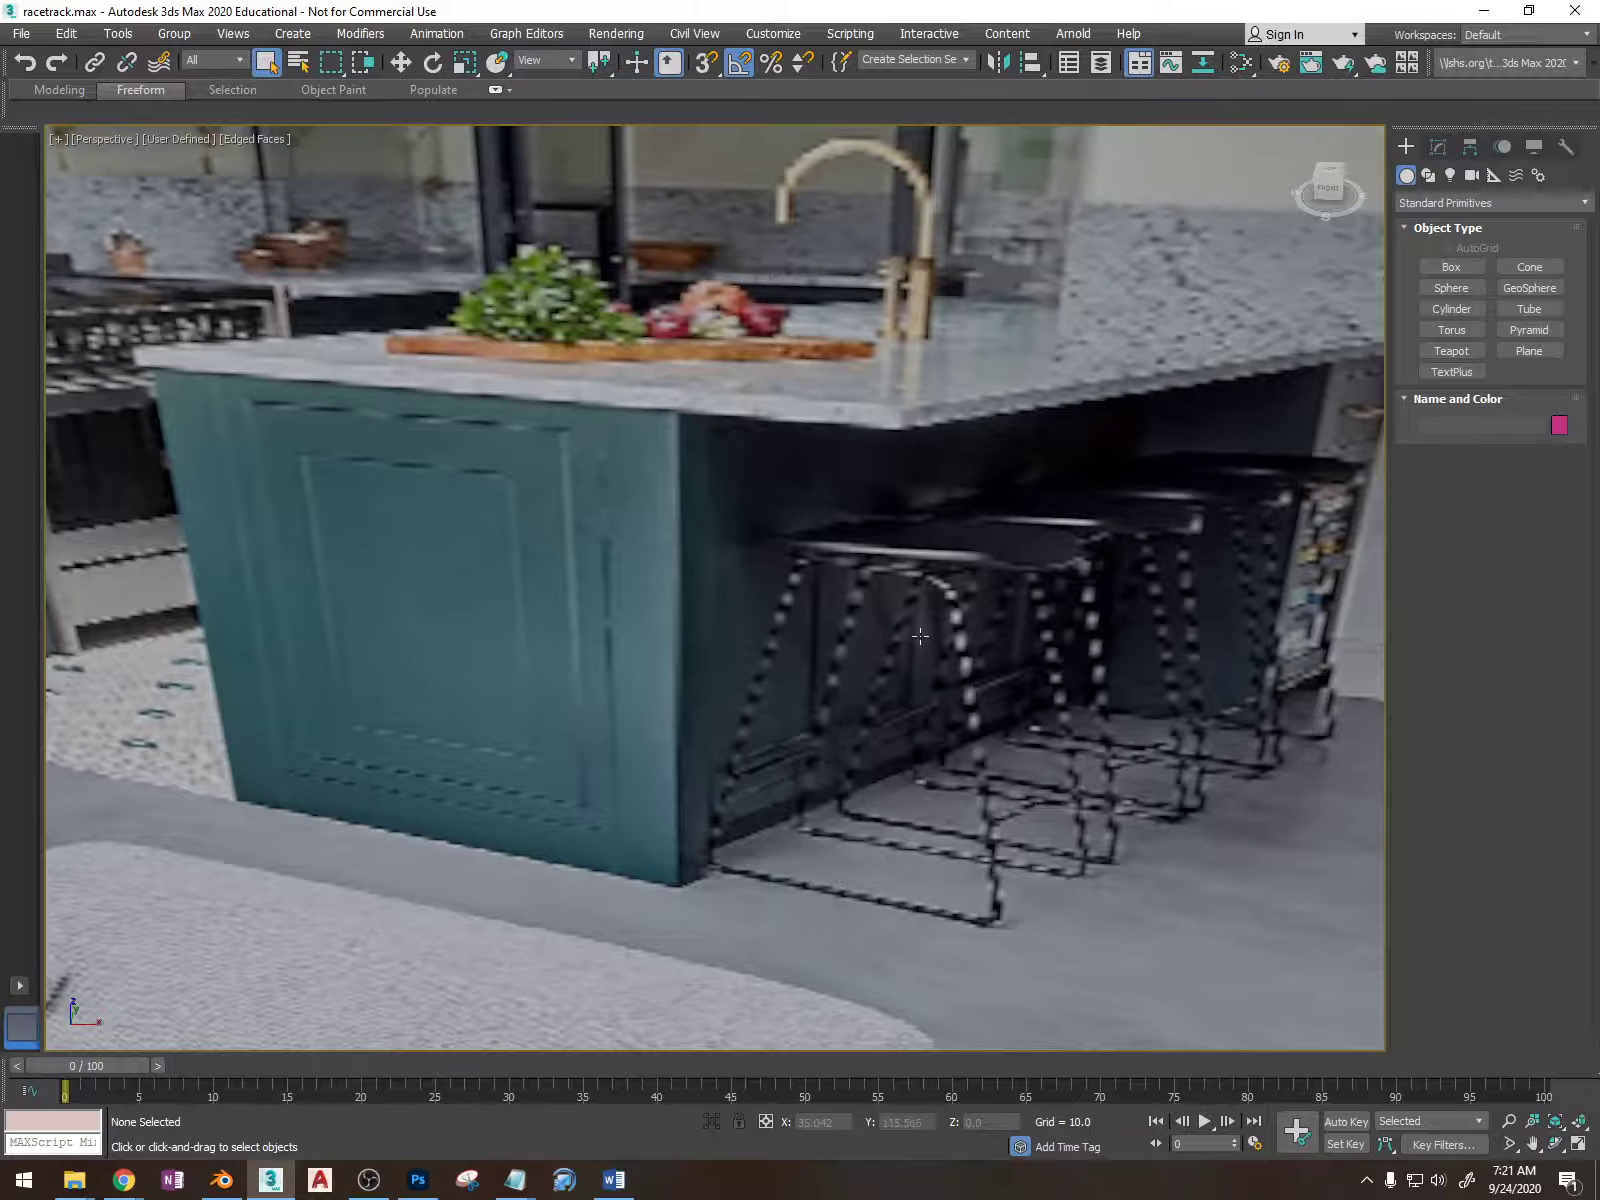
scroll(1060, 630, "down", 4)
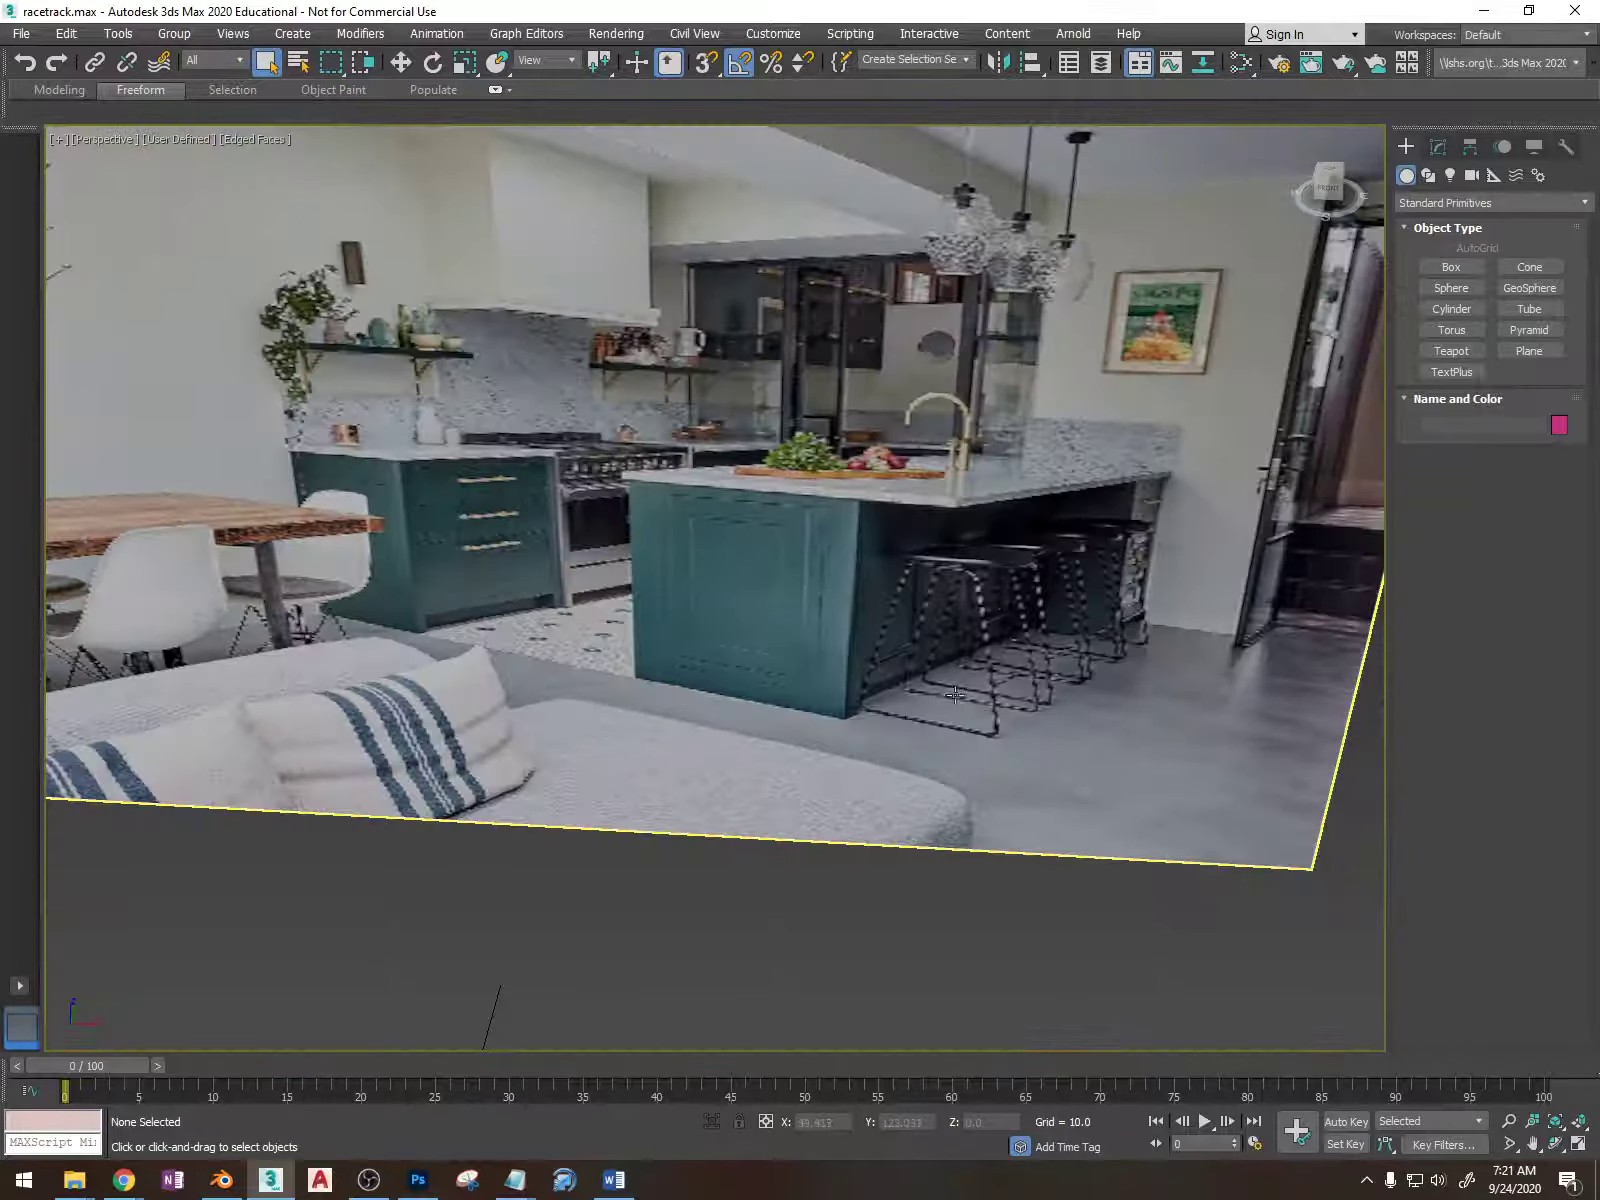
scroll(1097, 676, "up", 4)
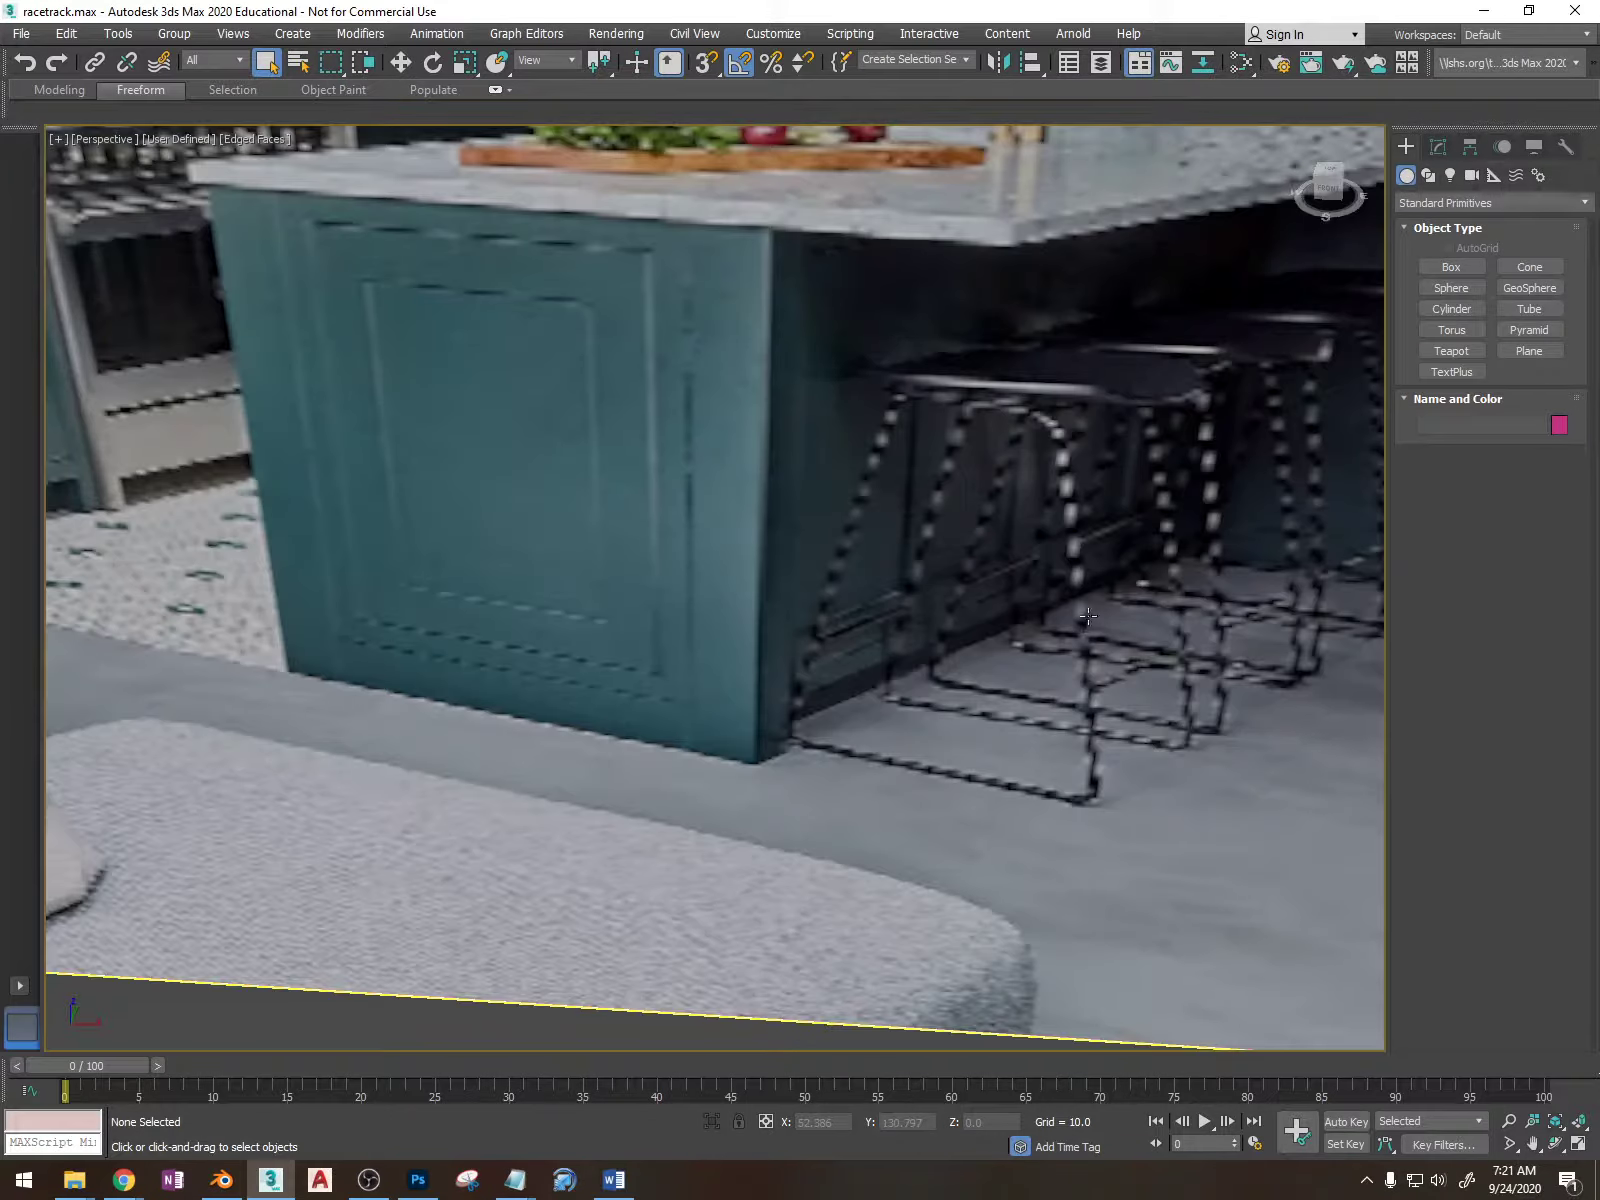
scroll(1084, 613, "down", 6)
middle_click_drag(1229, 514, 1180, 592)
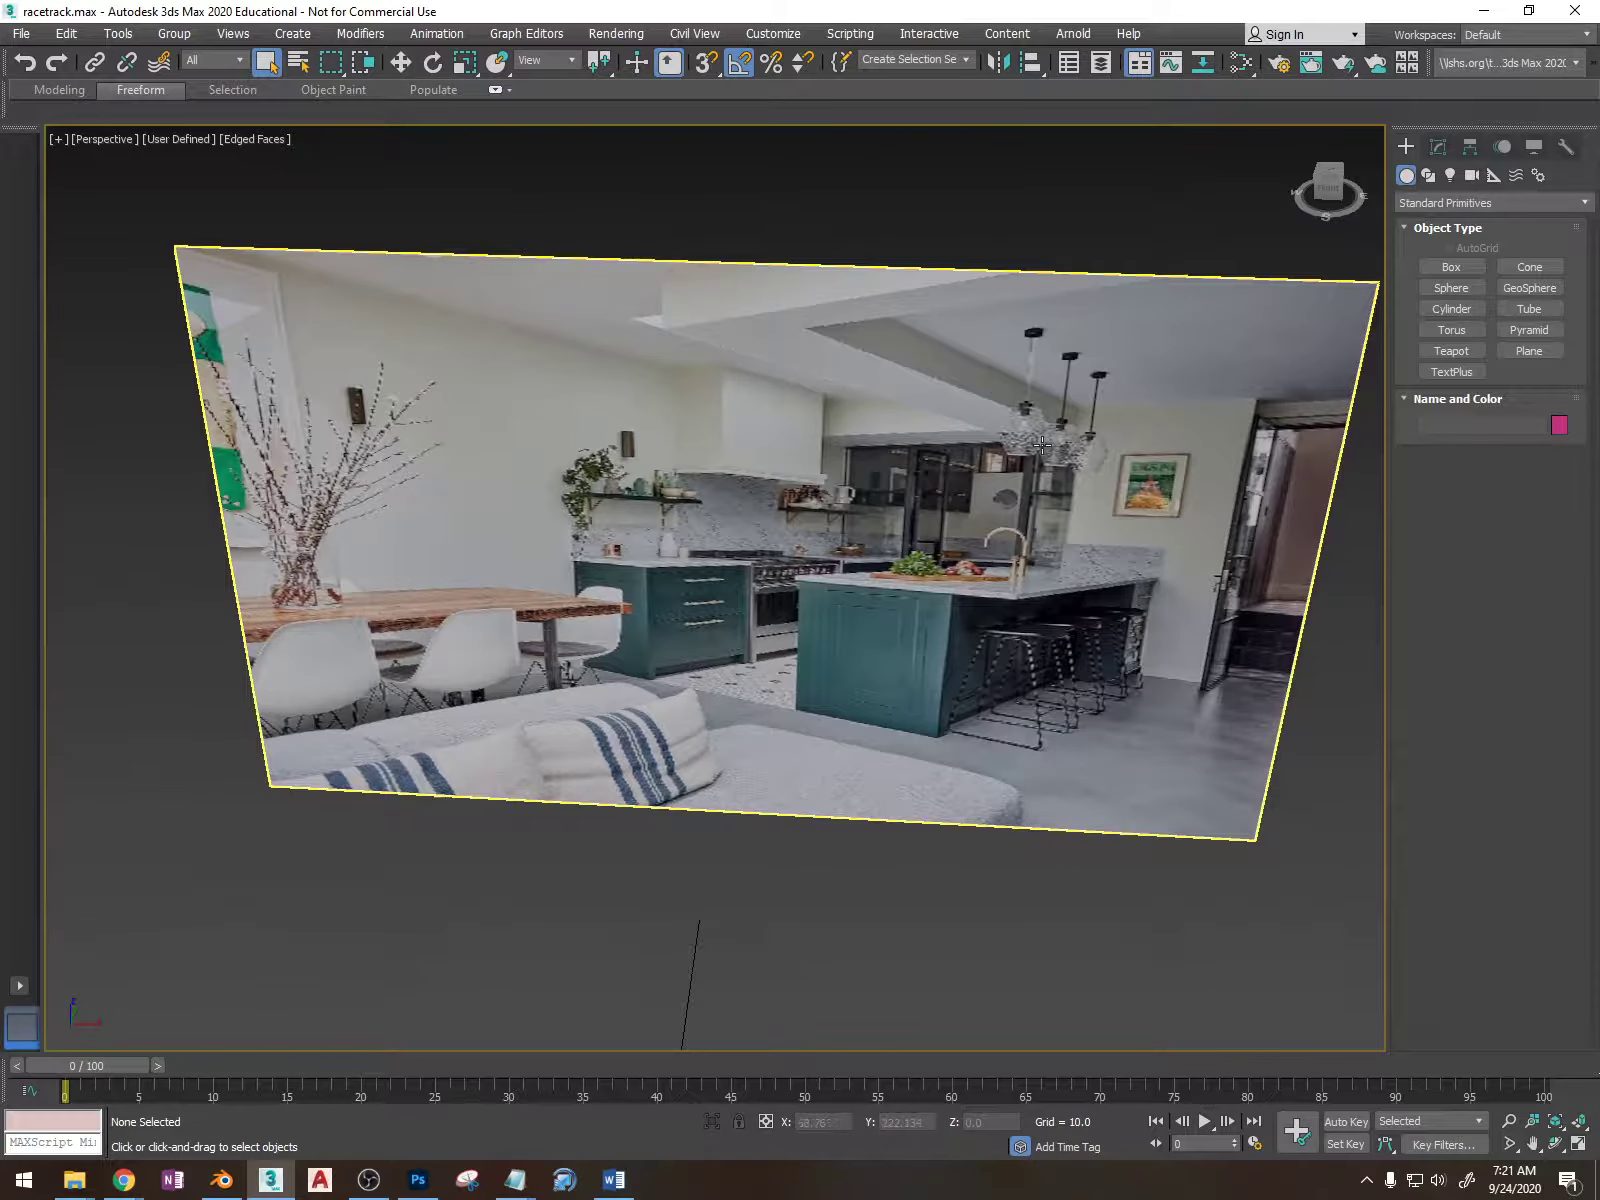
middle_click_drag(1042, 445, 1054, 437, "alt")
middle_click_drag(916, 750, 917, 466)
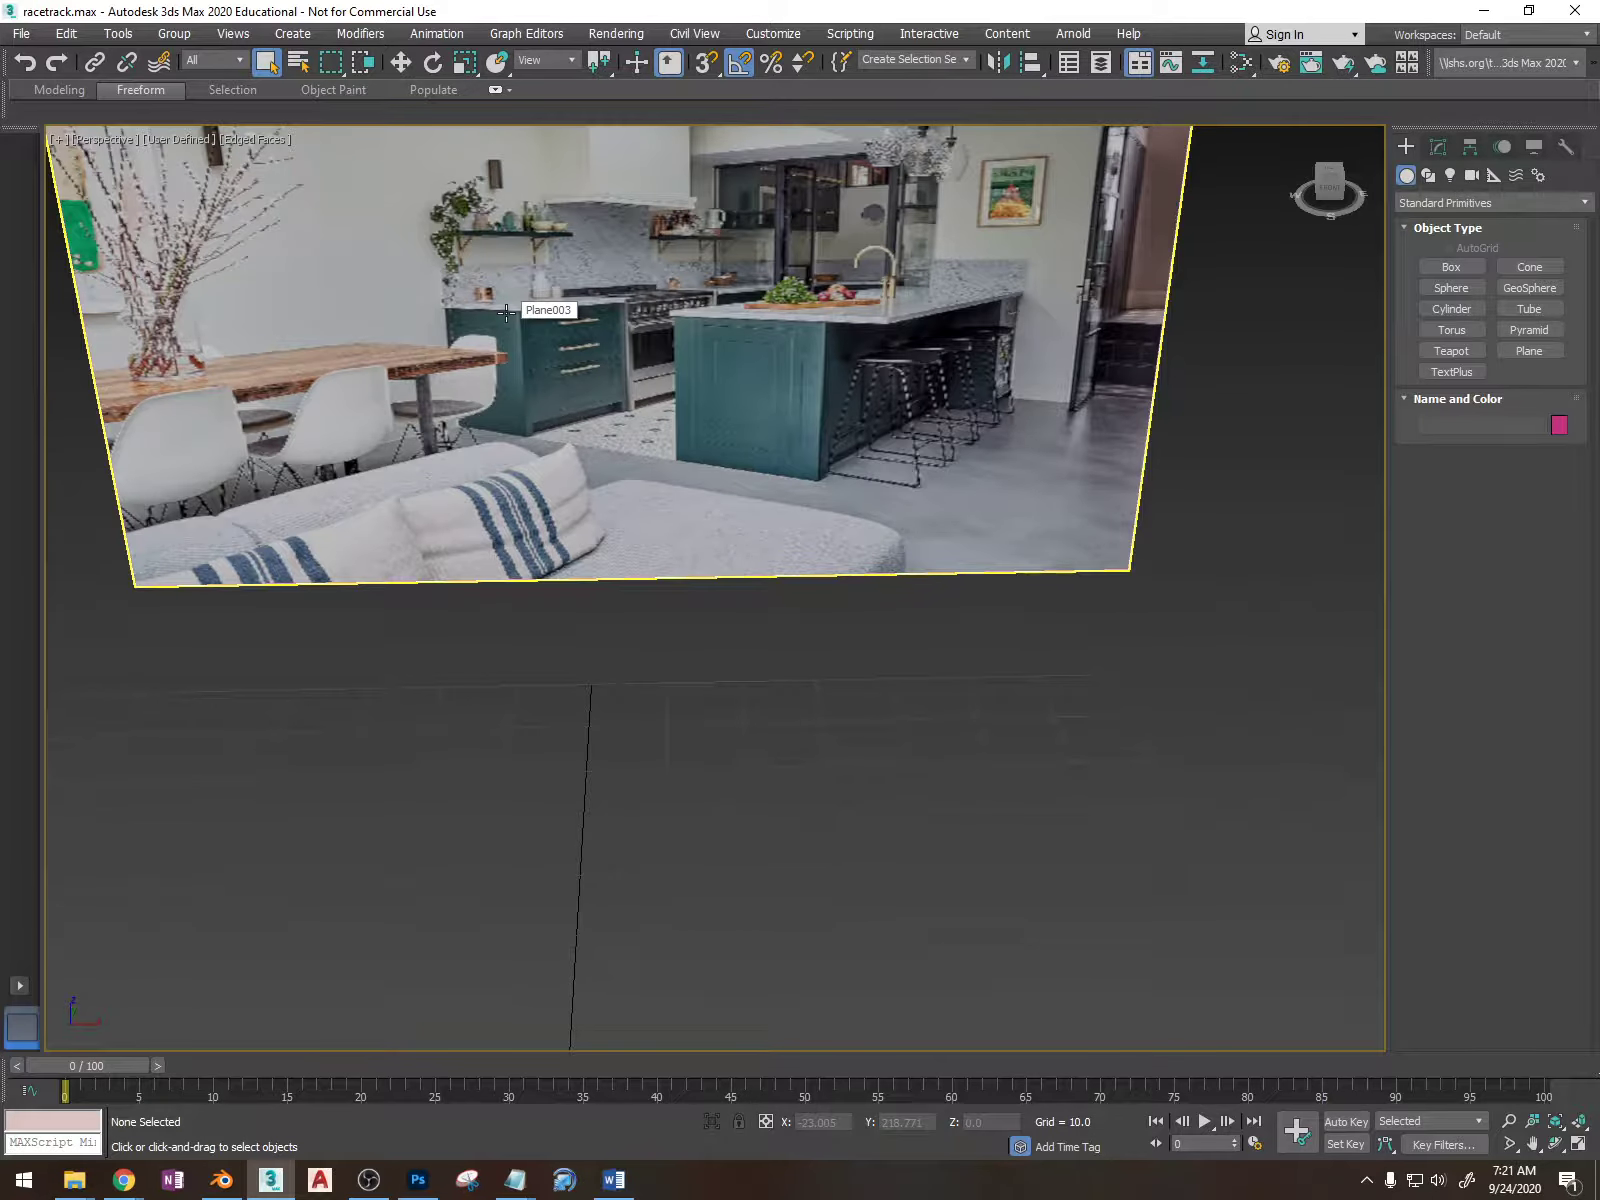
- In the Top view, draw an open U-shaped line snapped to grid points (-60, 20), (-60, 0), (50, 0) and (50, 20)
key("t")
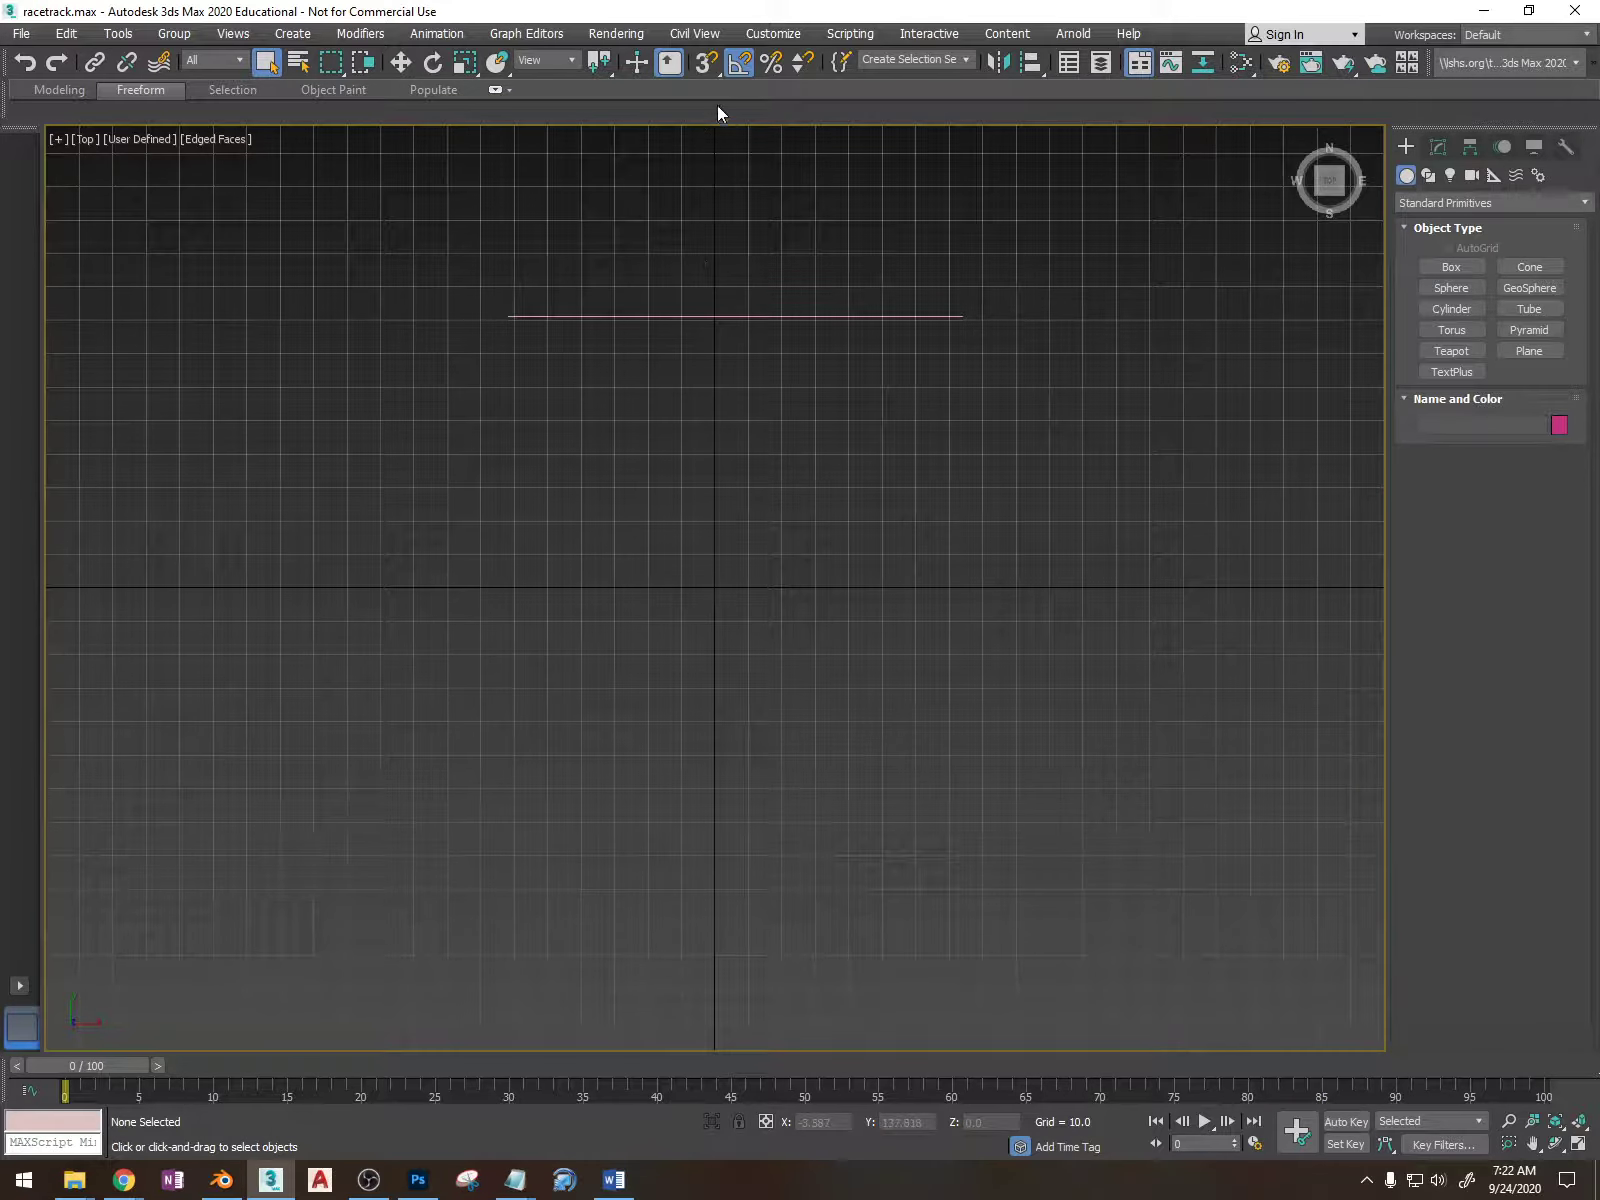
key("s")
scroll(706, 518, "up", 3)
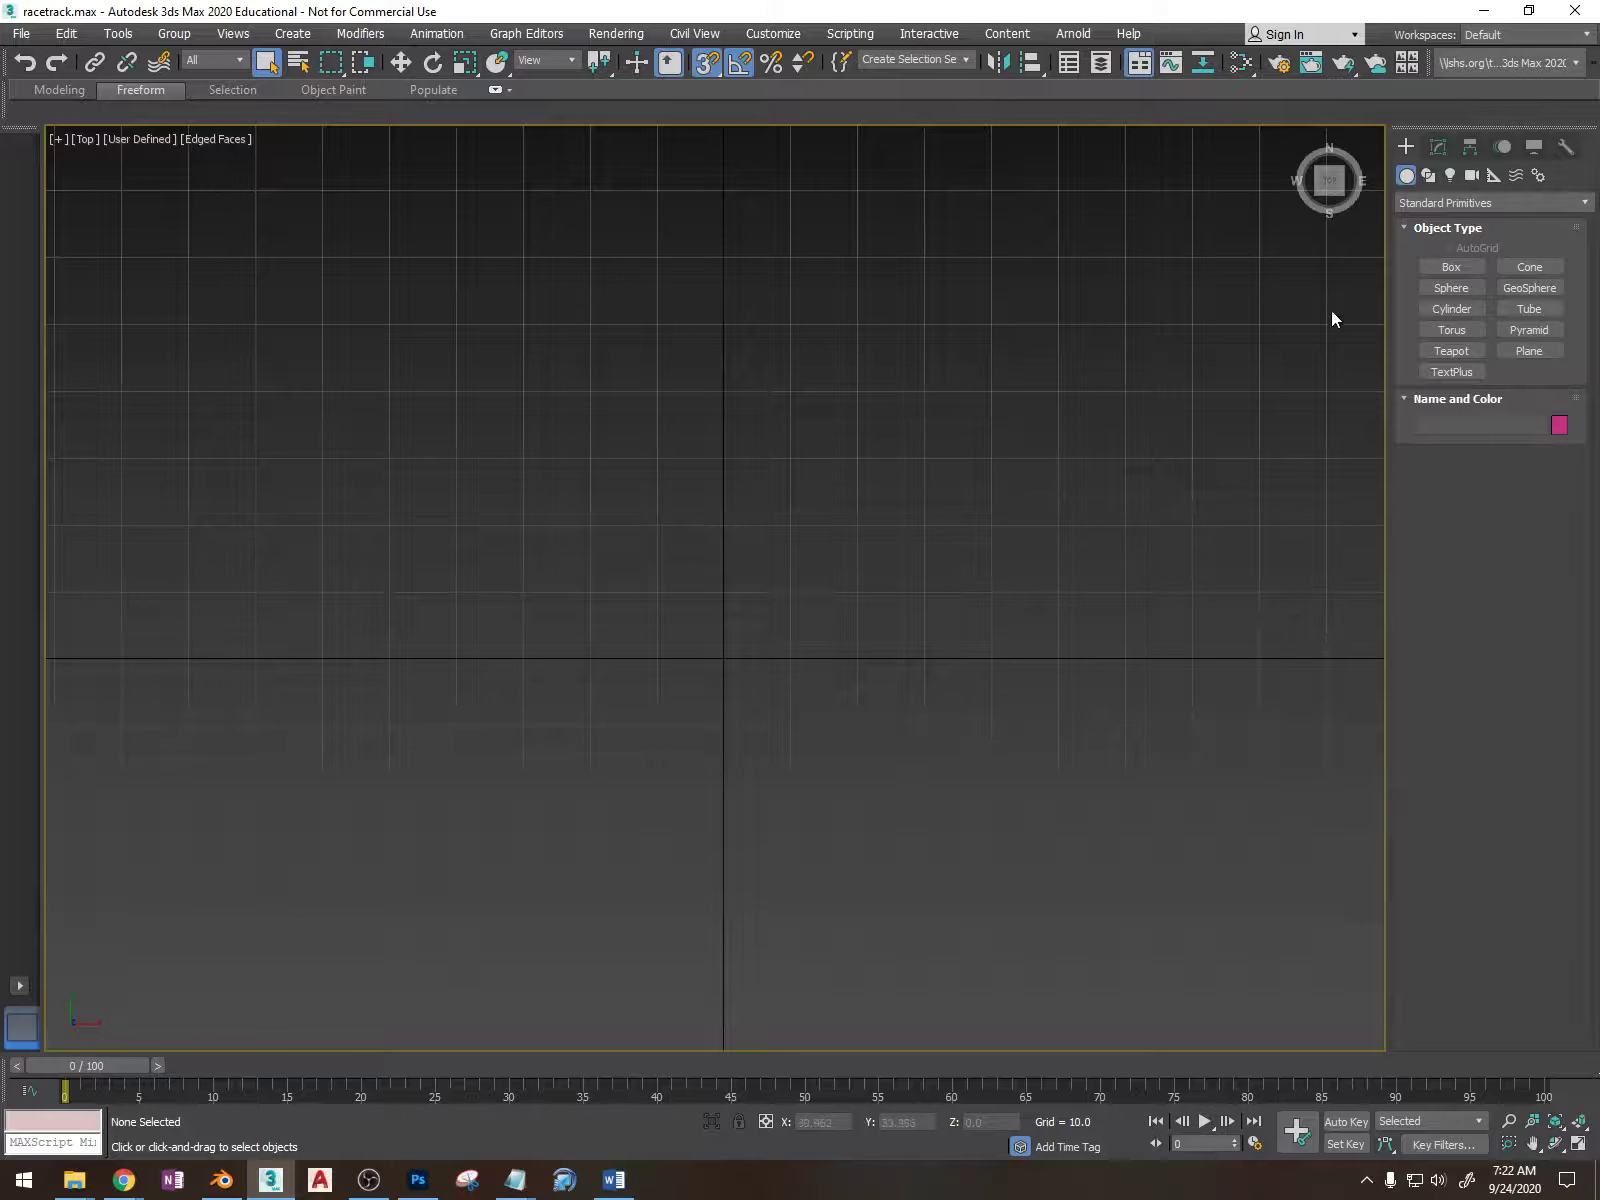
left_click(1430, 177)
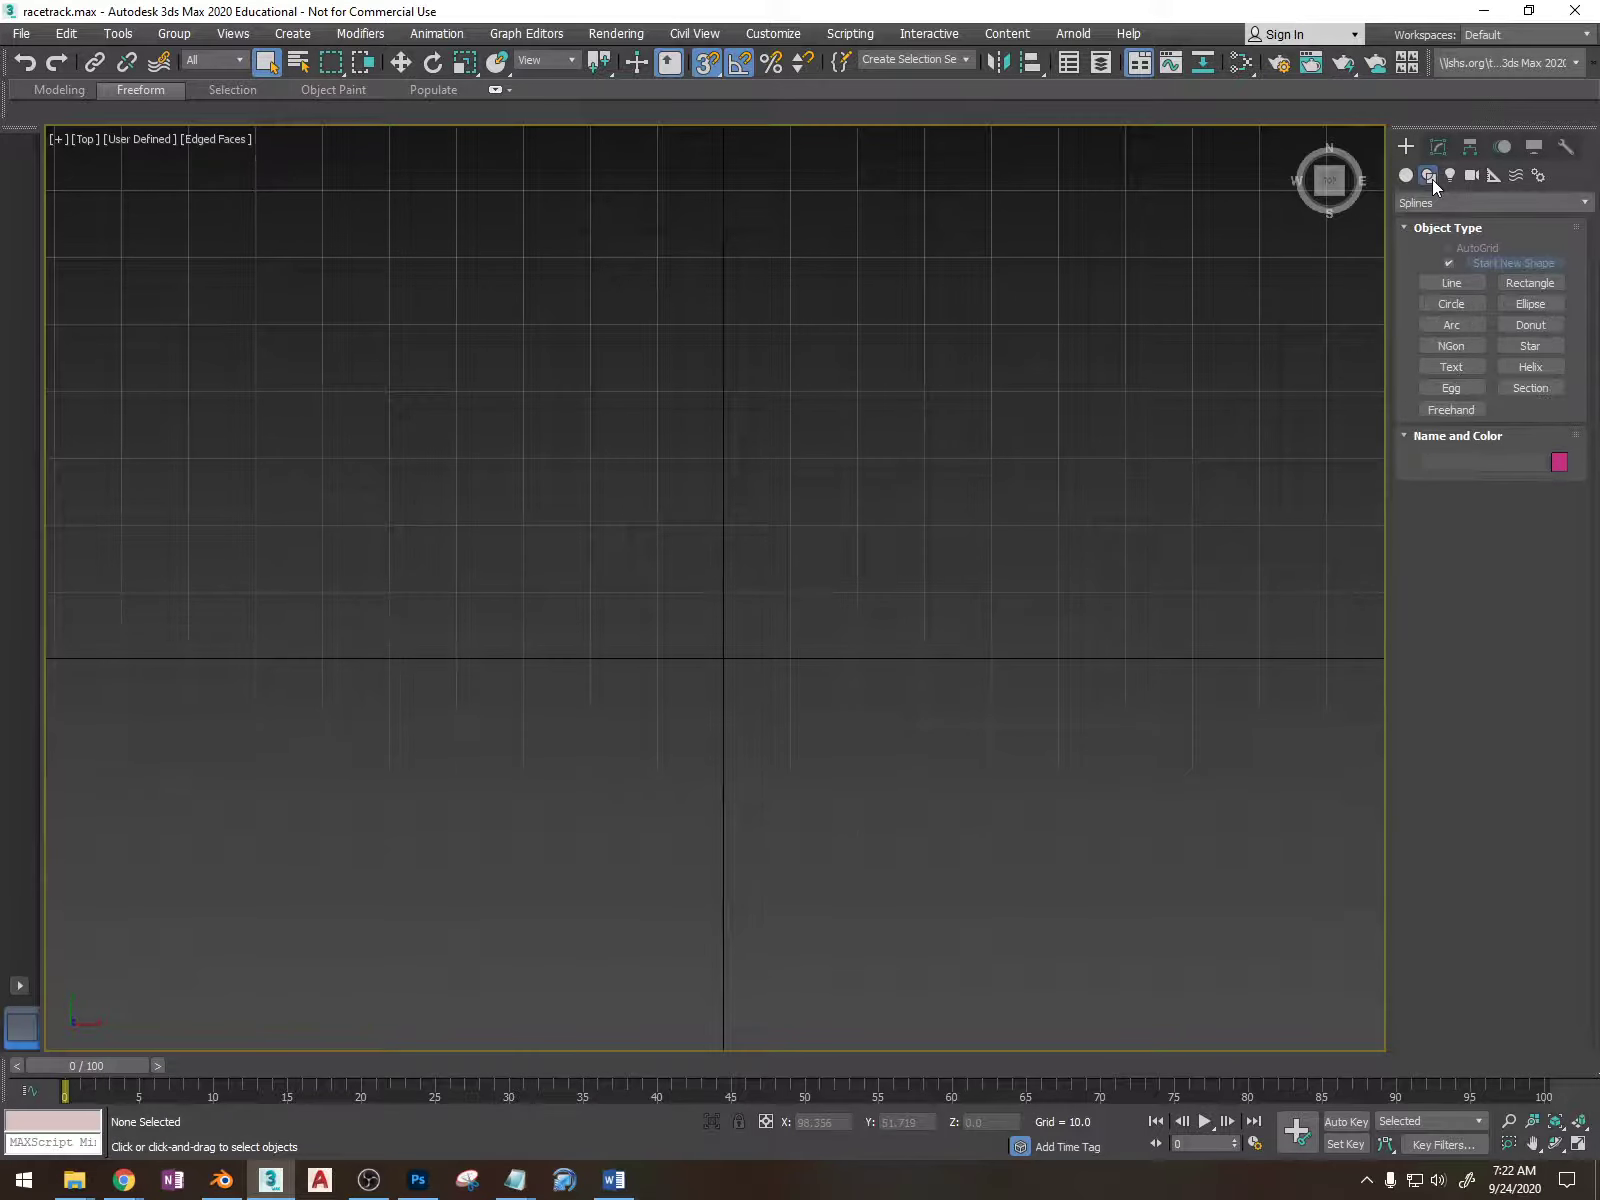
left_click(1450, 283)
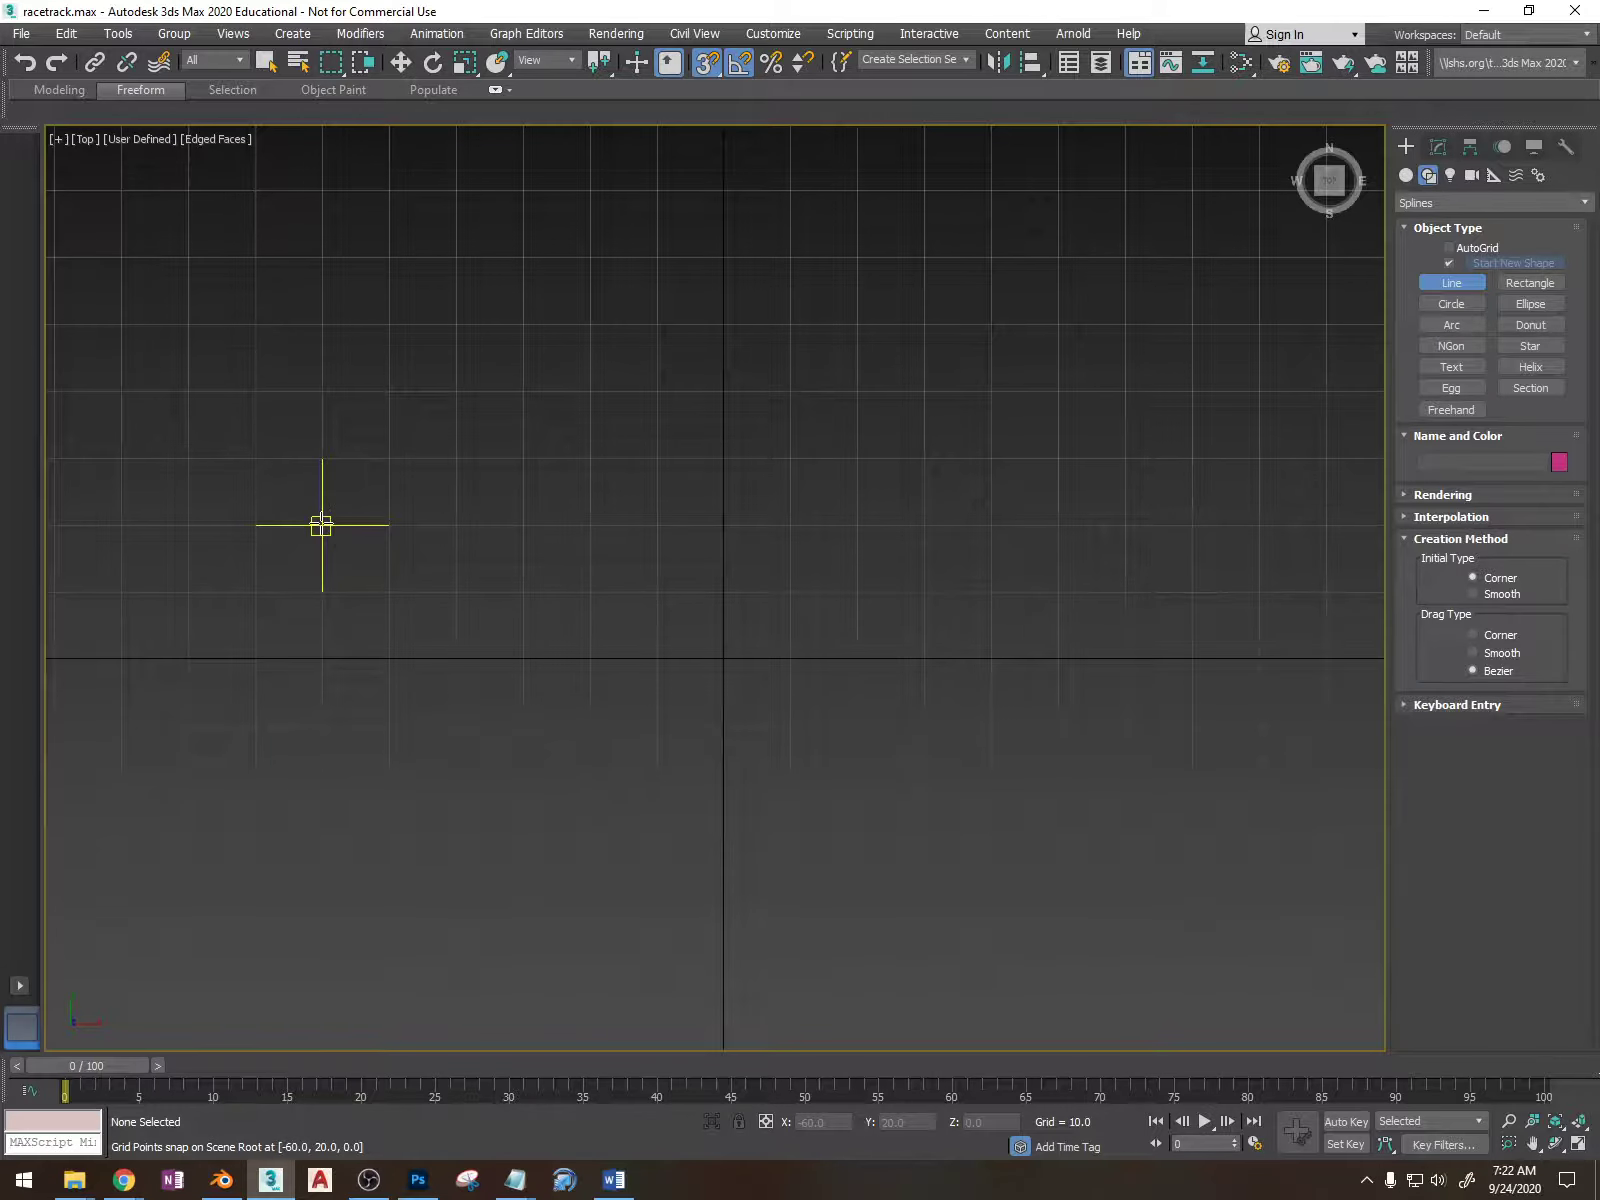
left_click(321, 525)
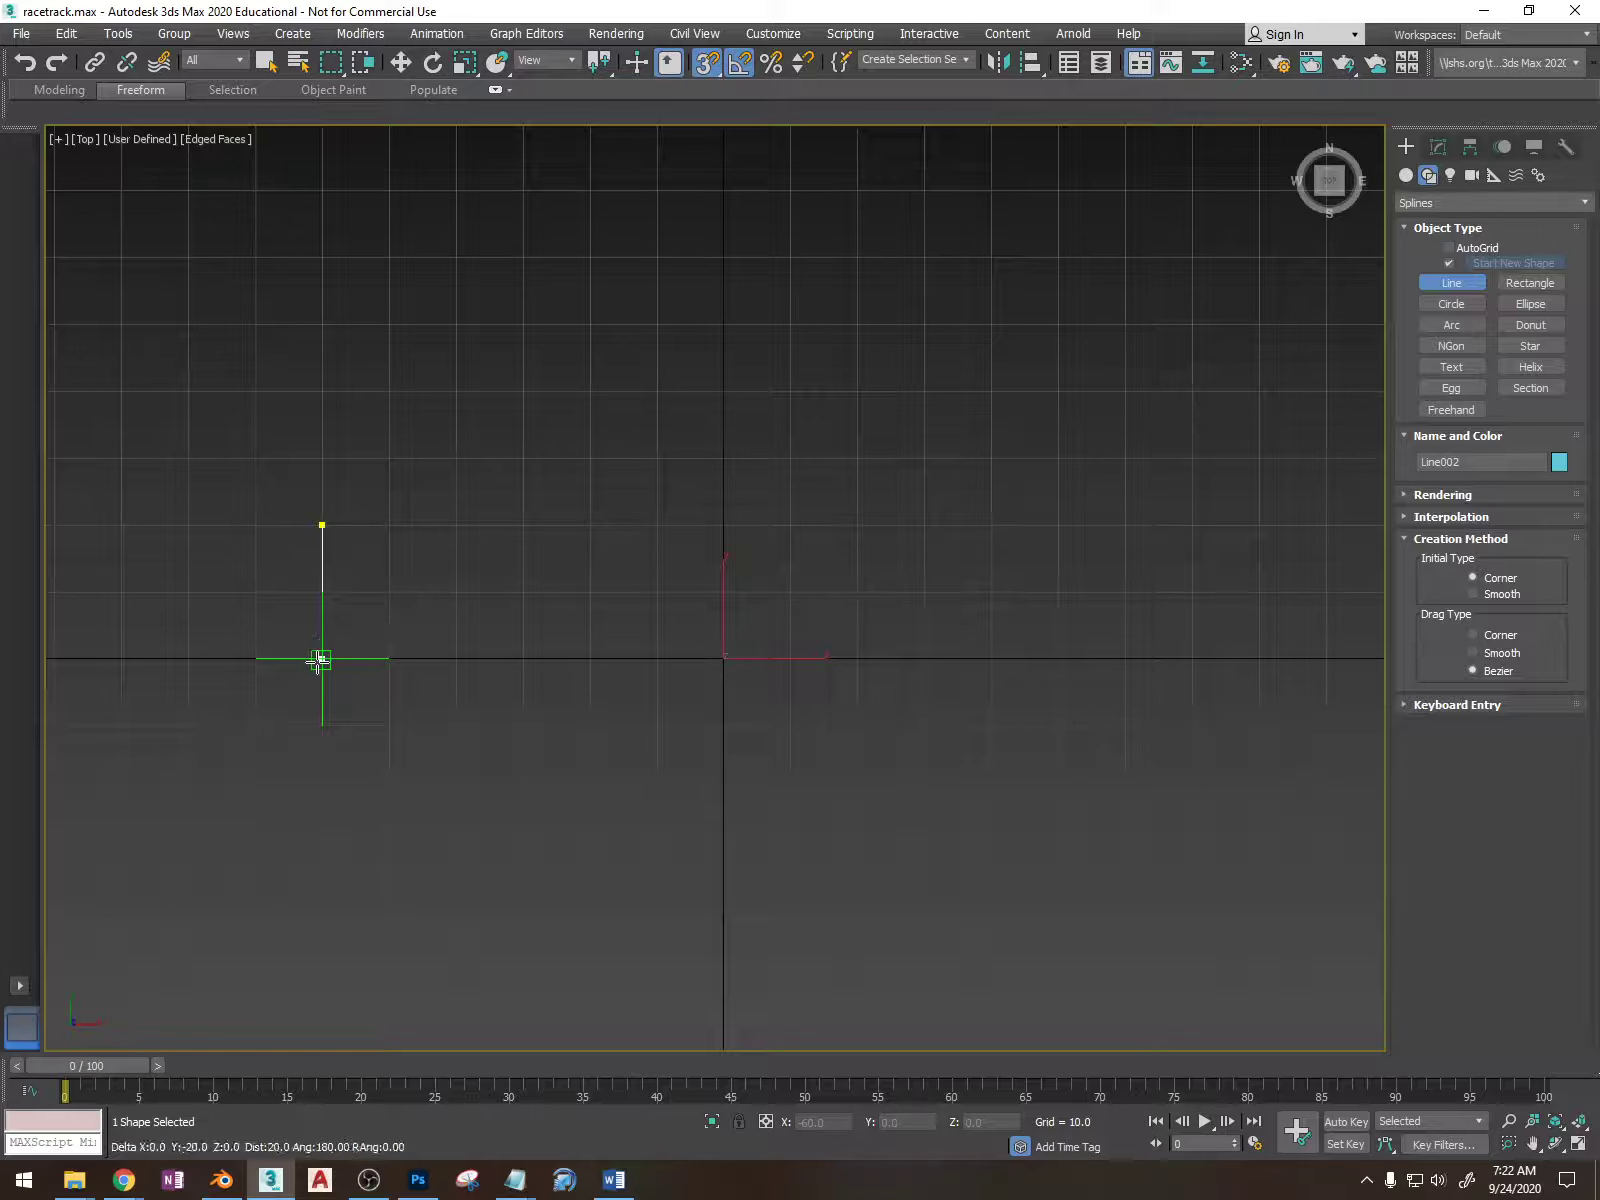
left_click(321, 658)
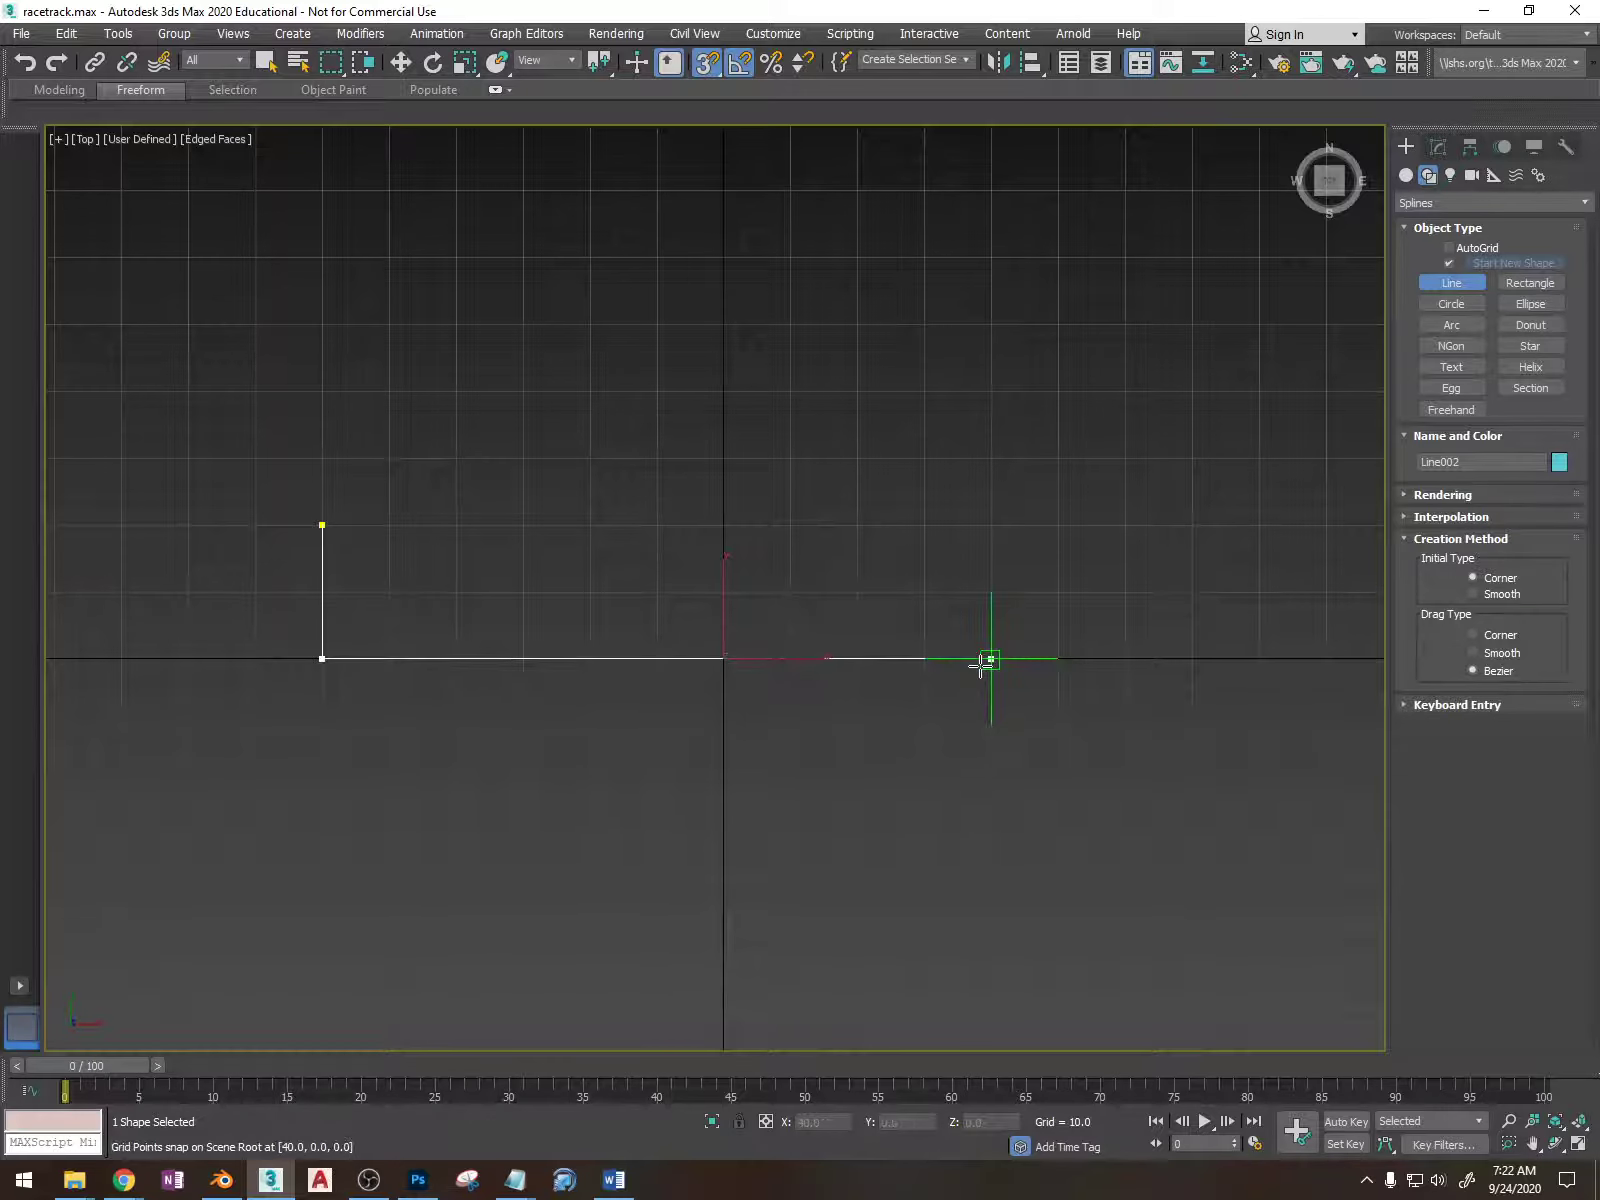
left_click(1058, 658)
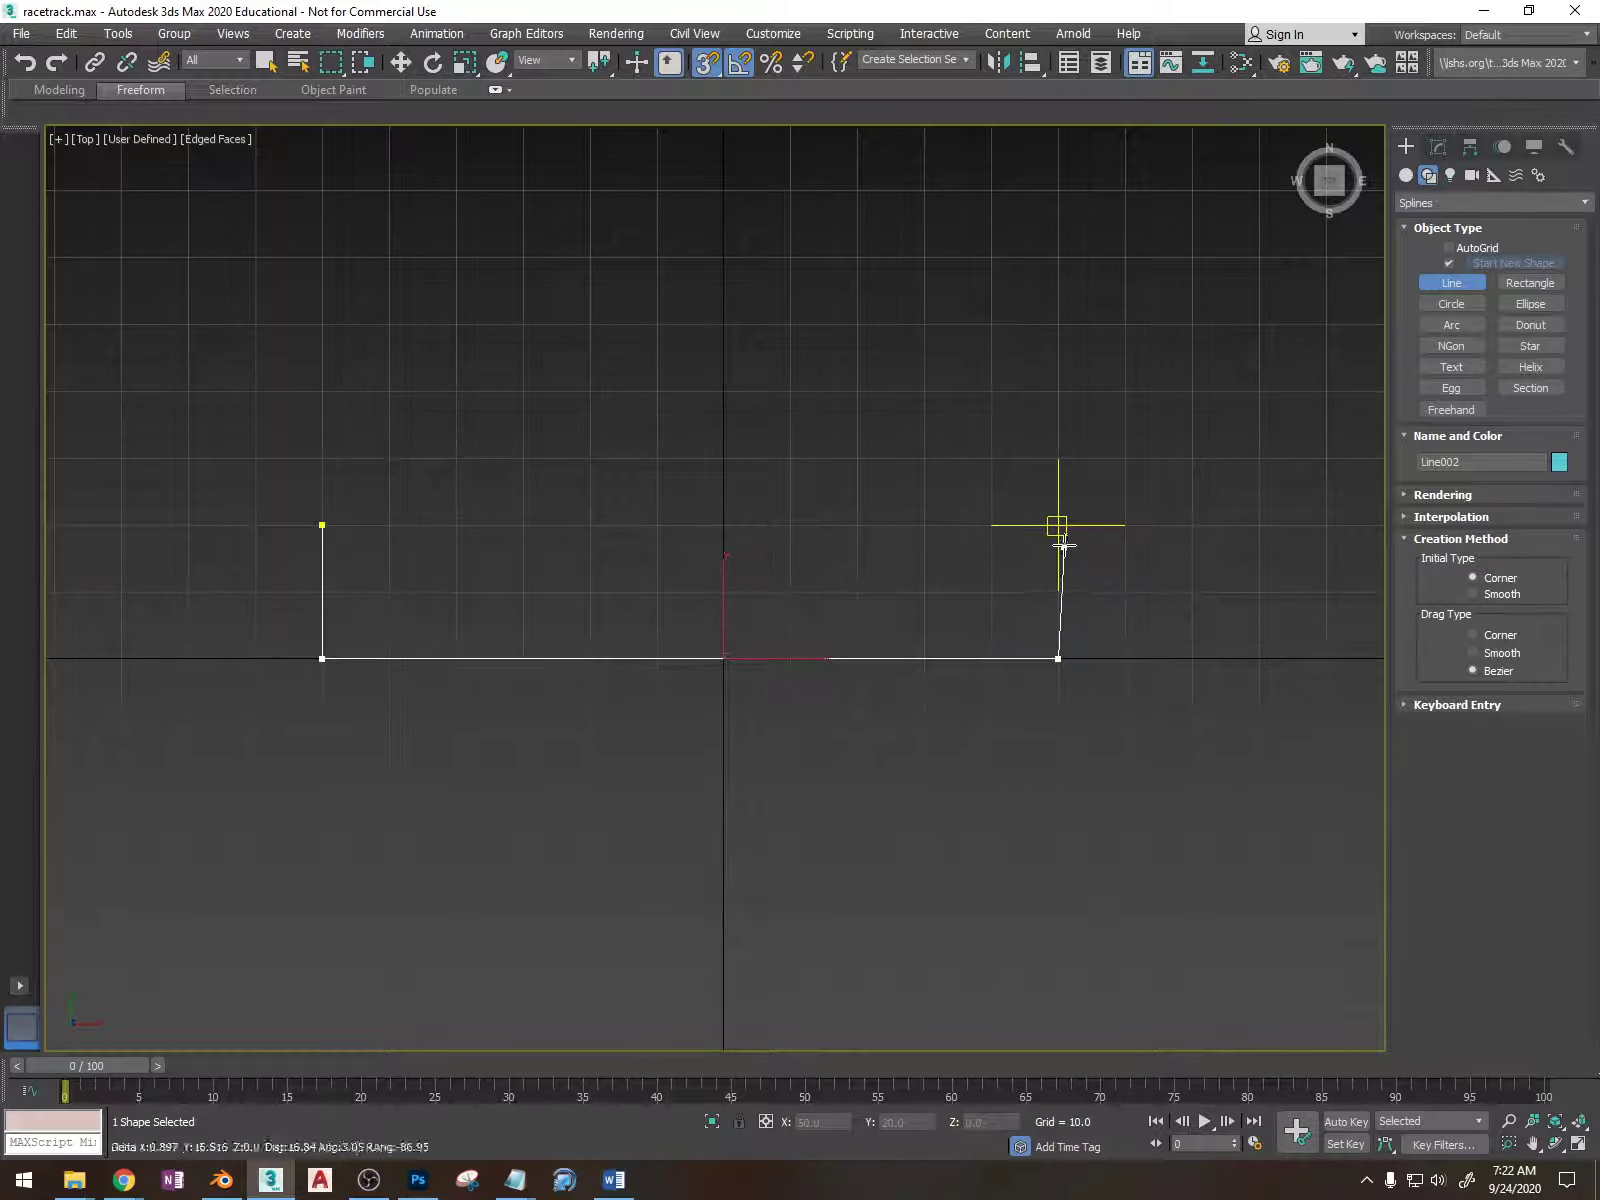
left_click(1058, 525)
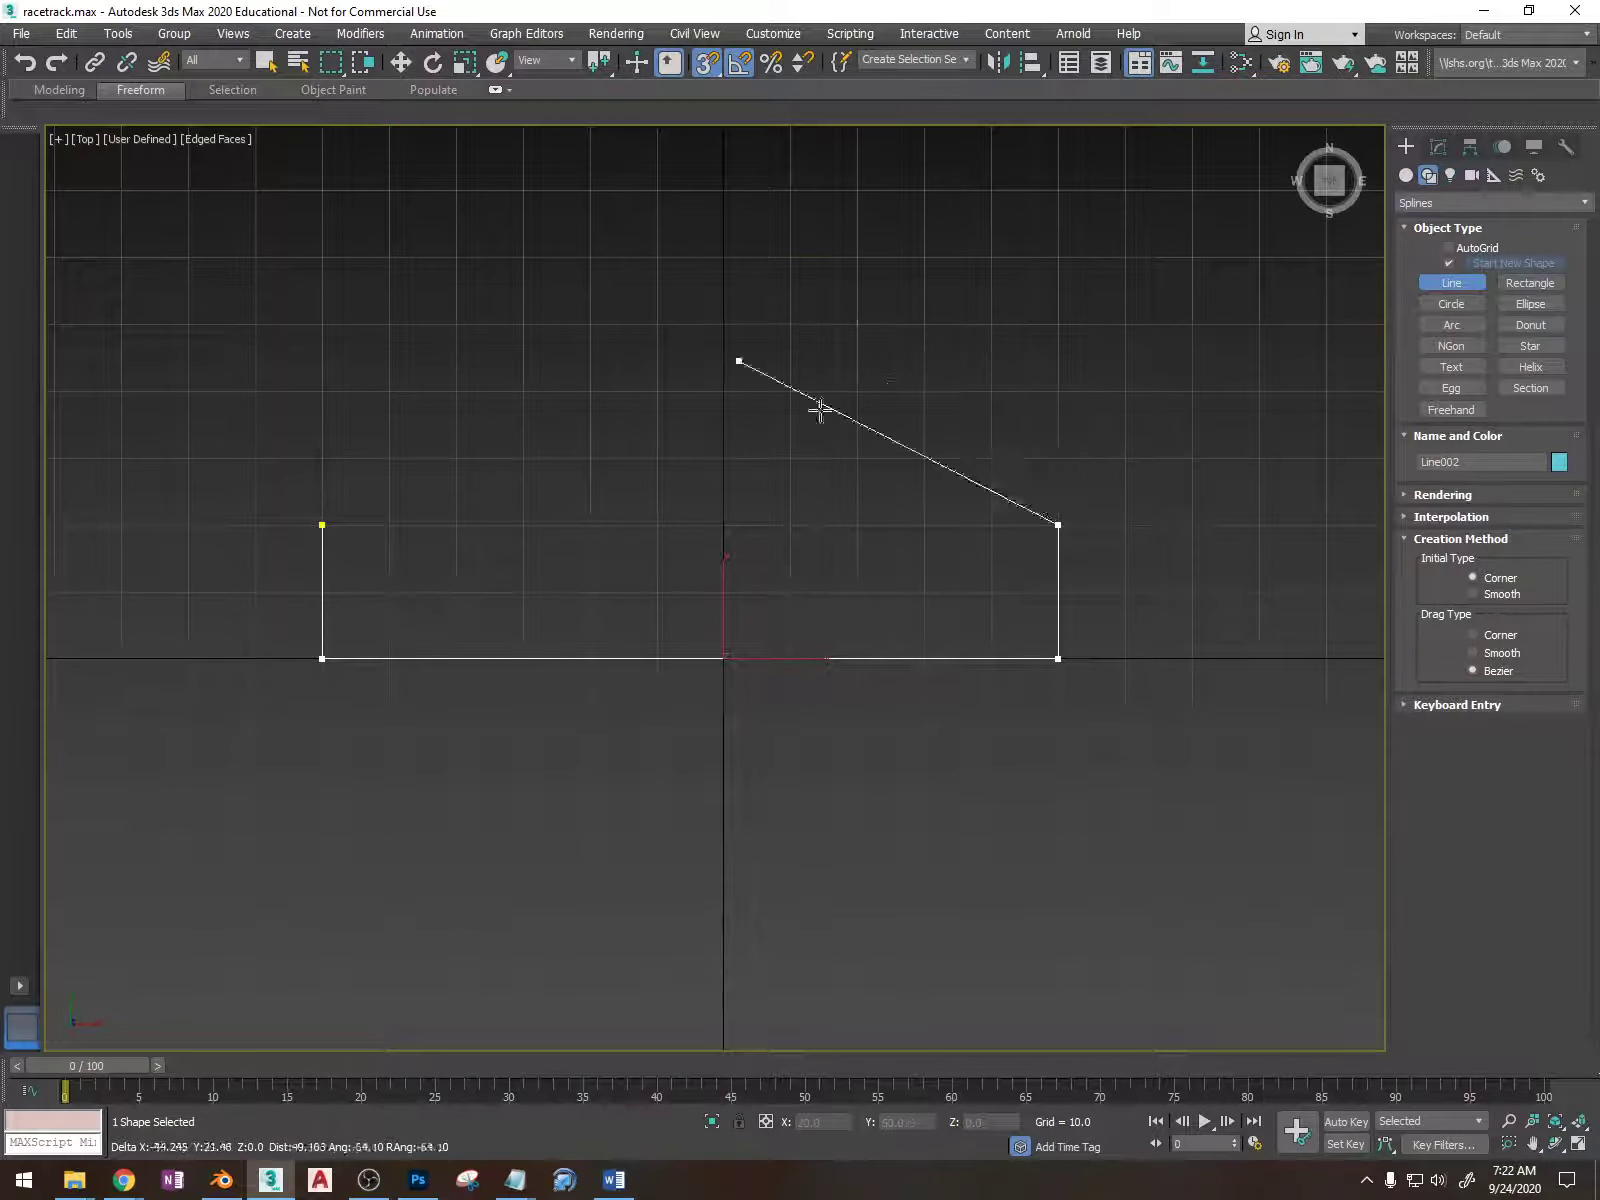
right_click(609, 316)
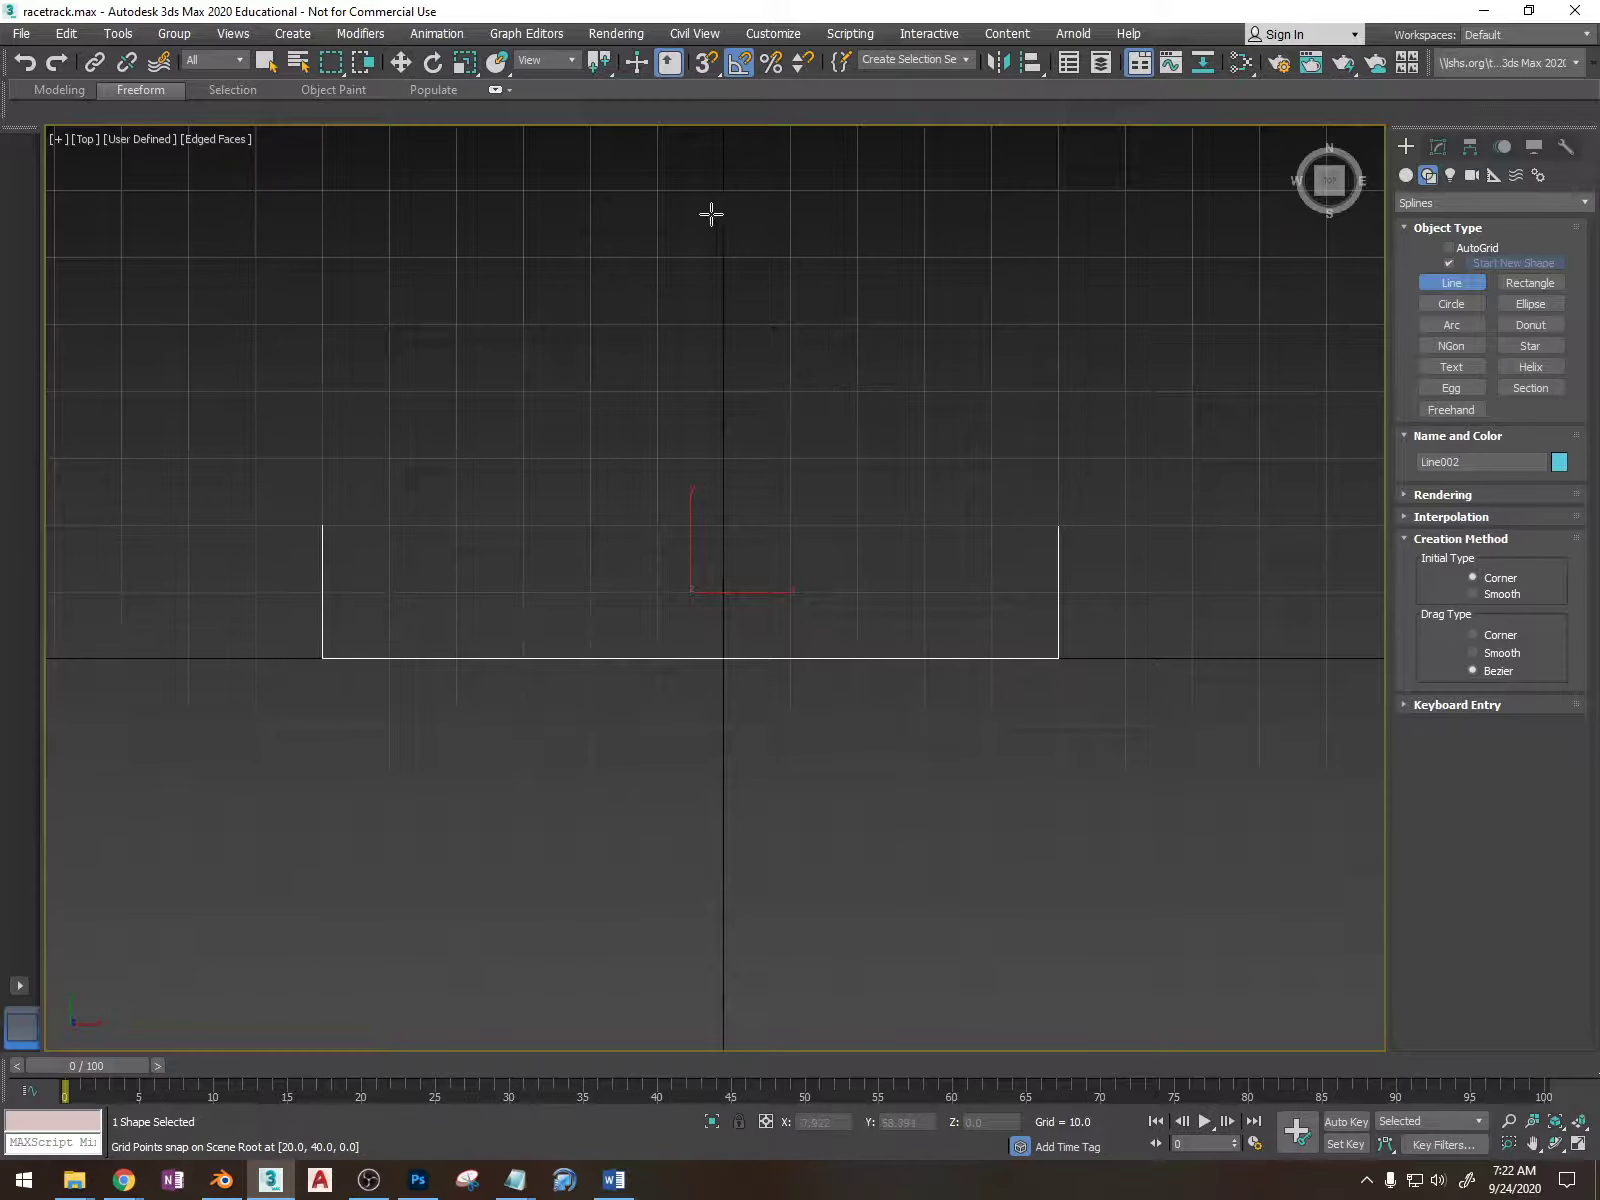
- Select the two corner vertices at the base of the U-shaped line in Vertex sub-object mode
middle_click_drag(536, 546, 620, 440, "alt")
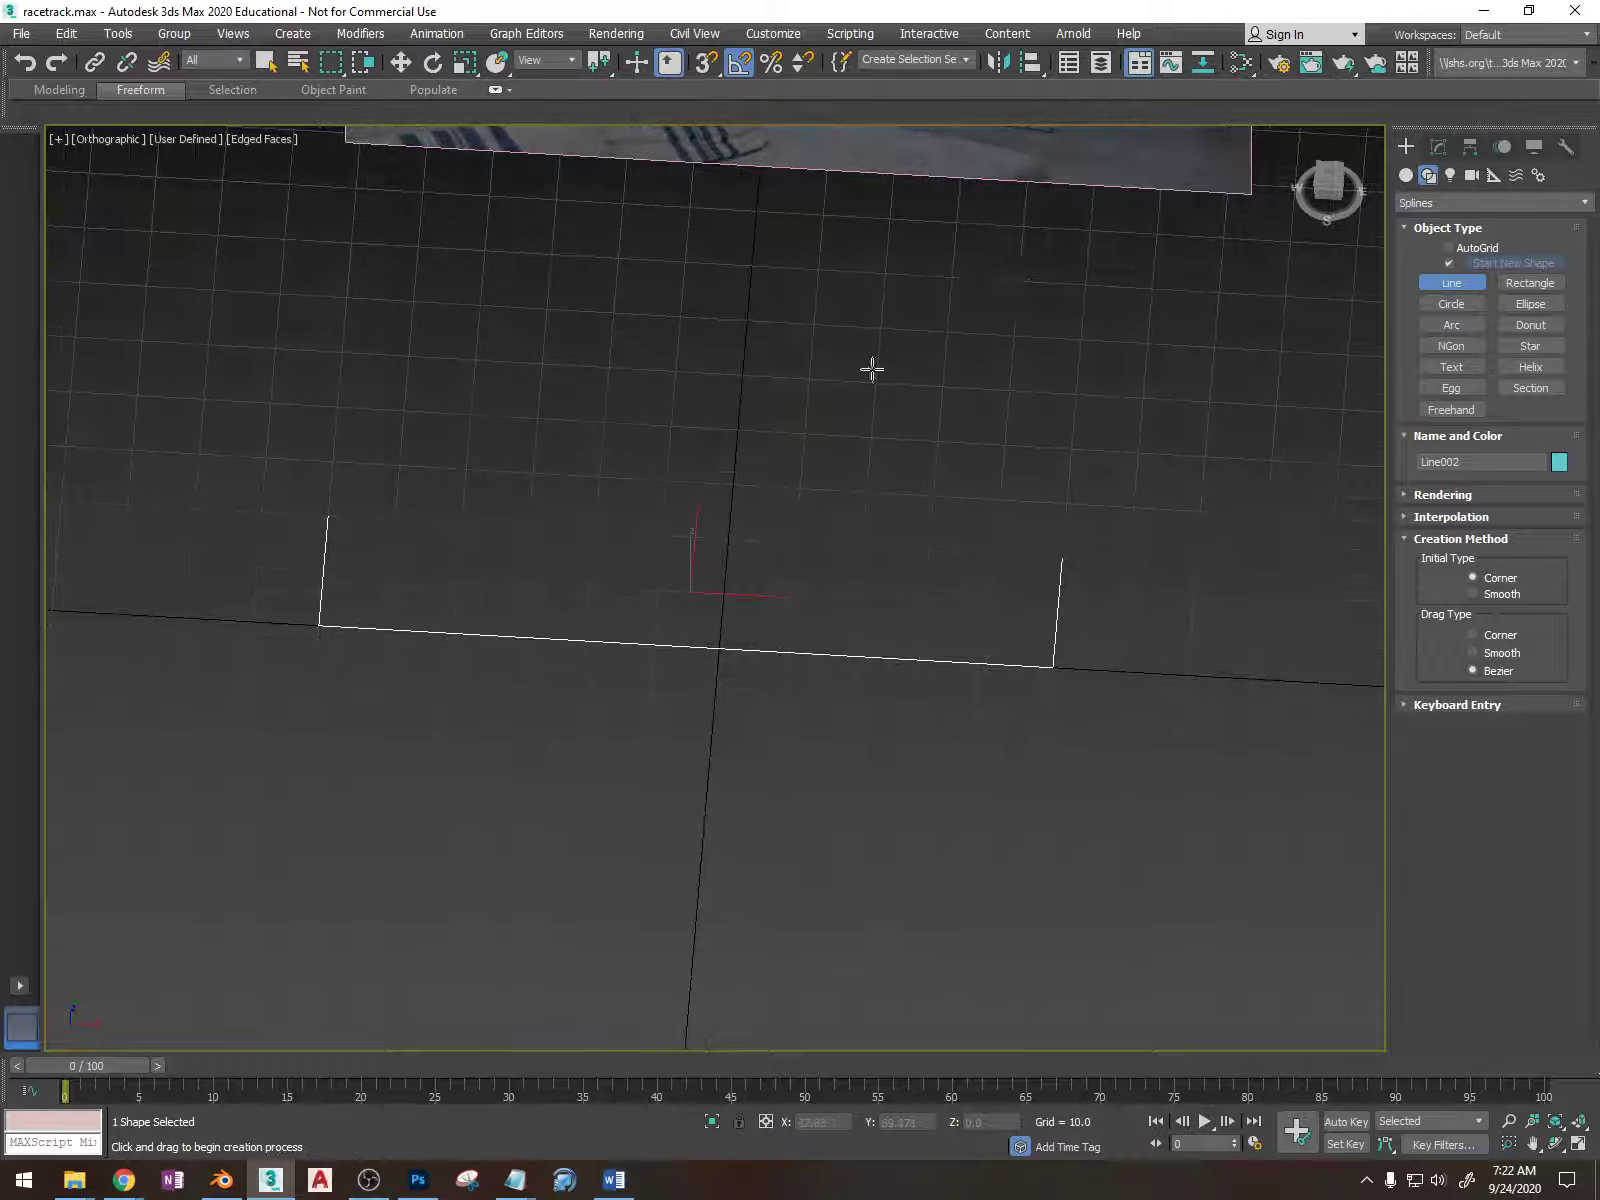
left_click(1328, 176)
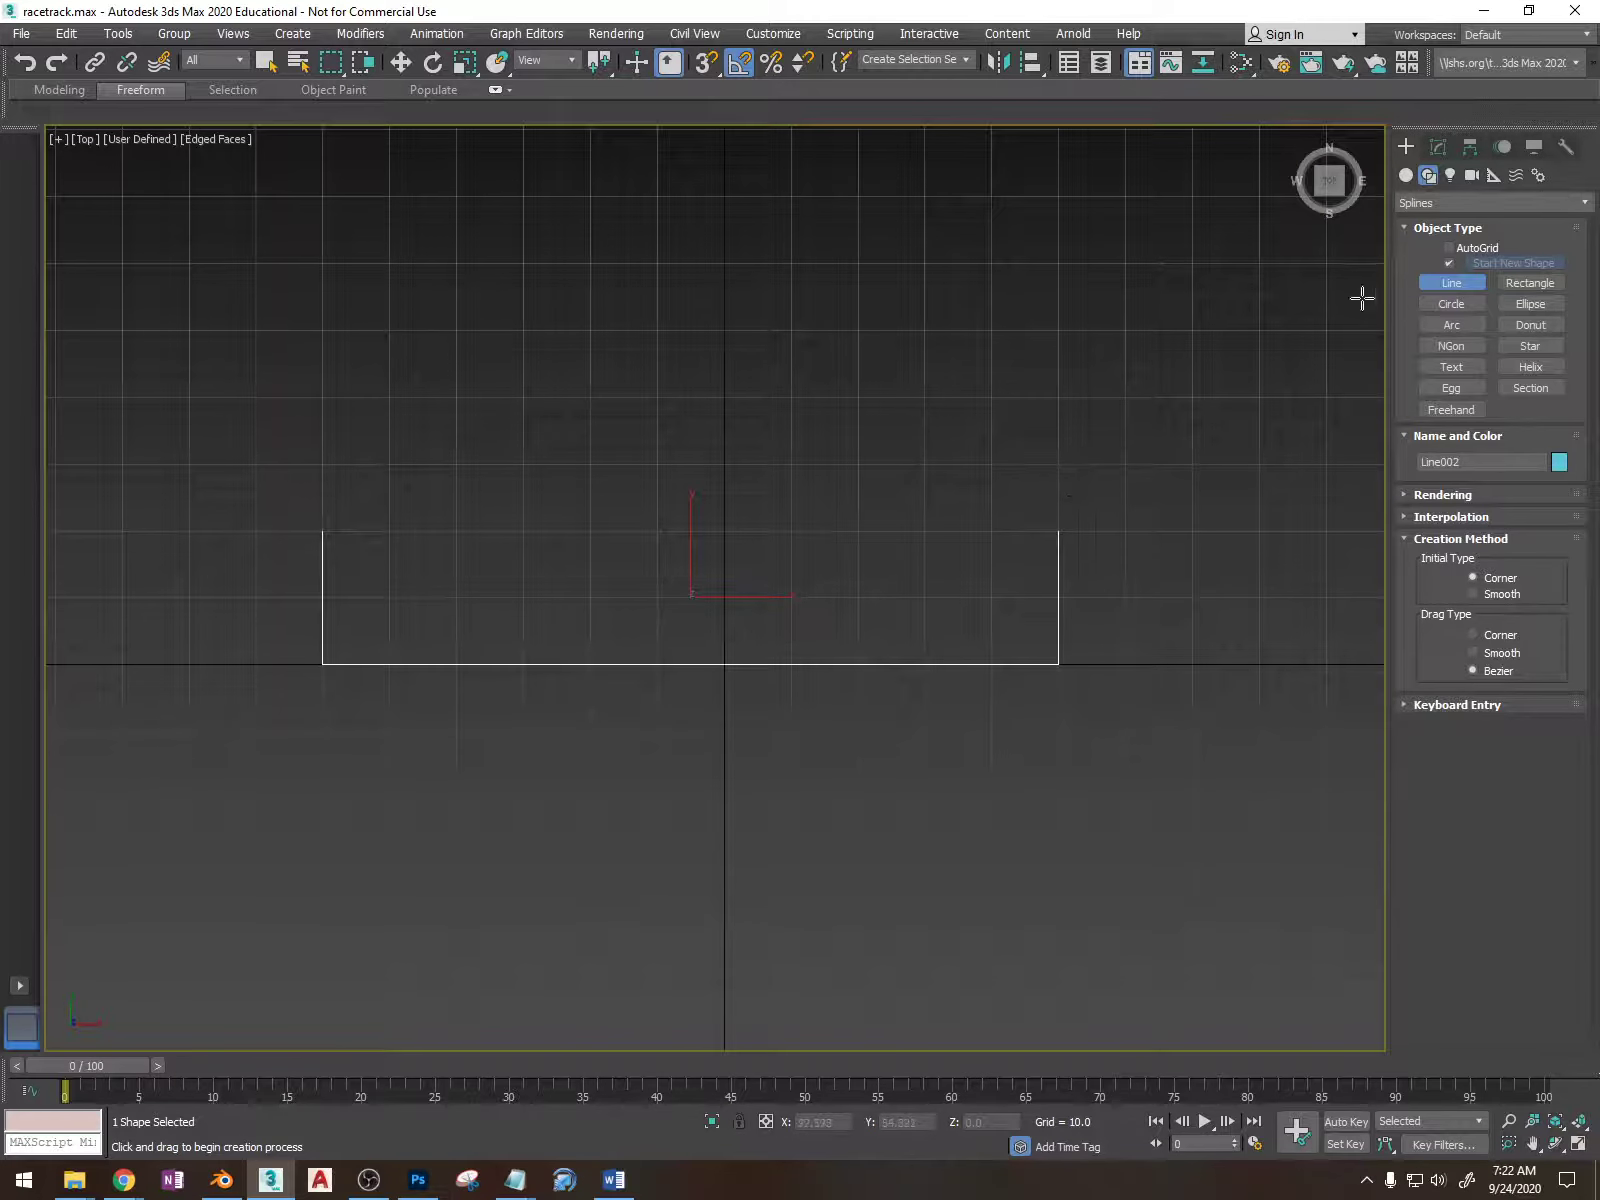
left_click(1440, 148)
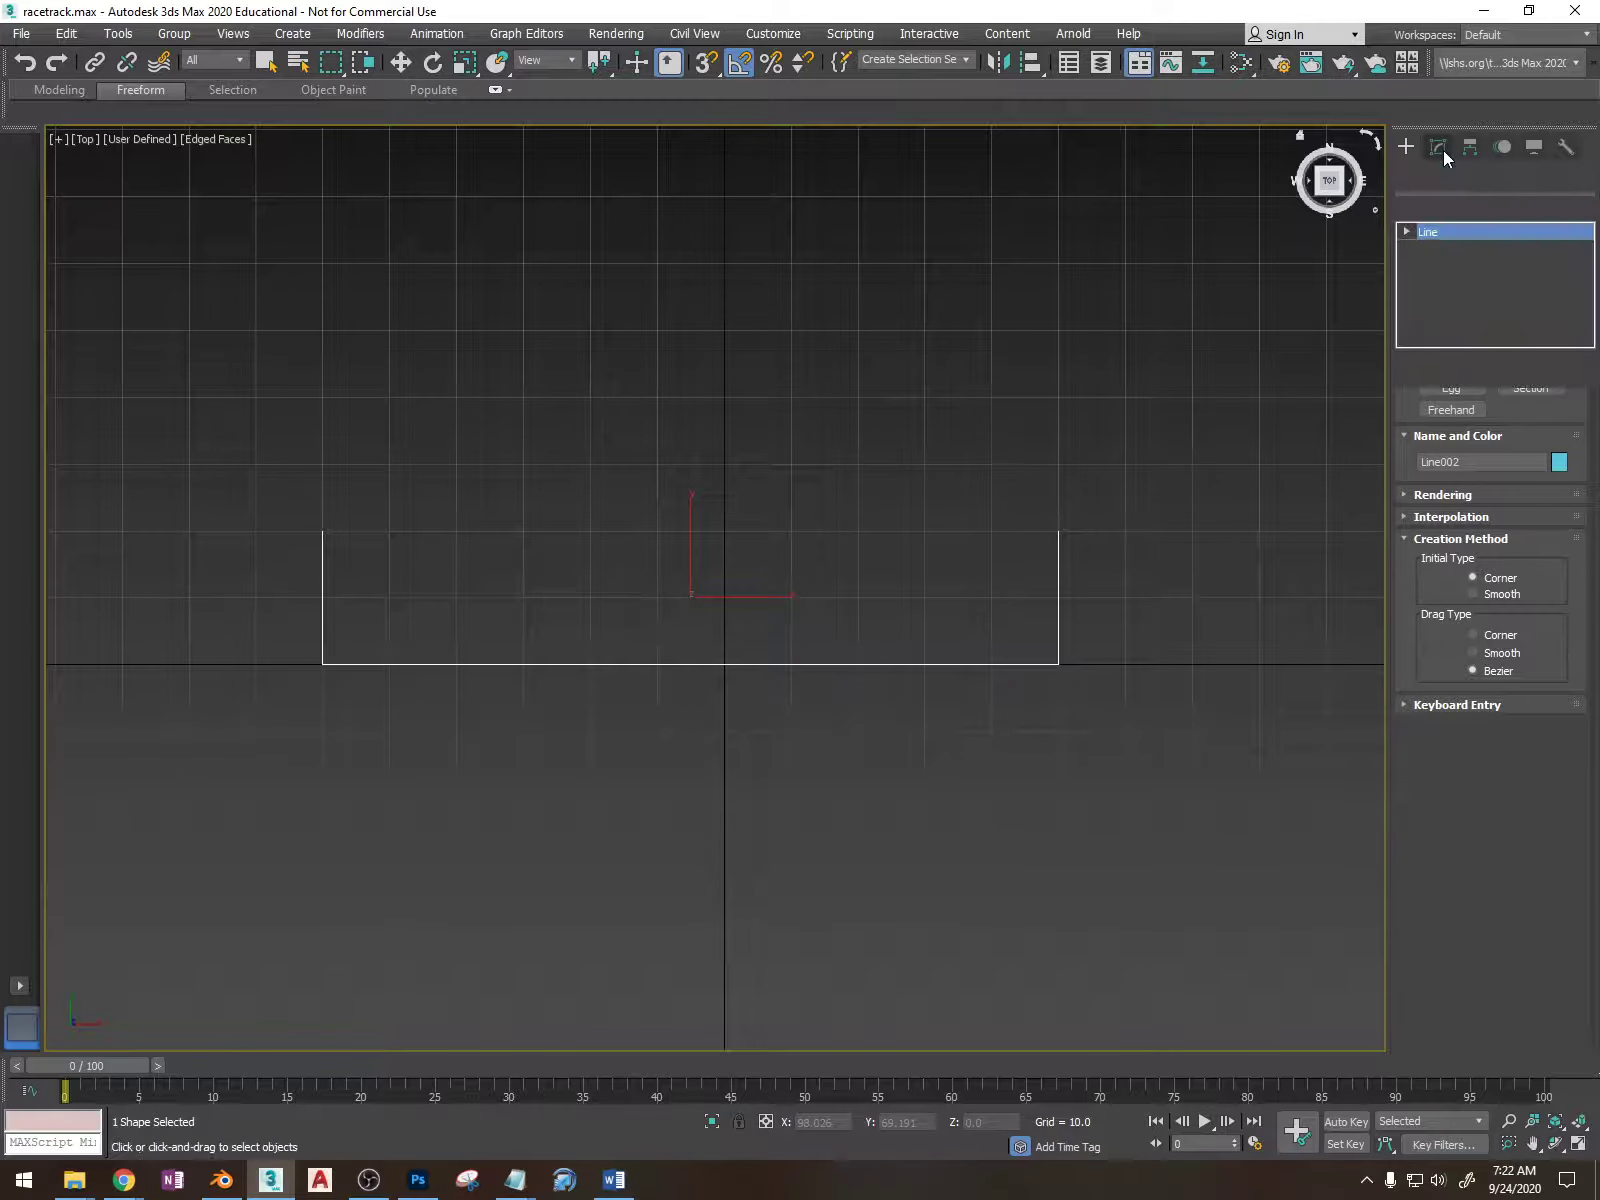
left_click(1408, 231)
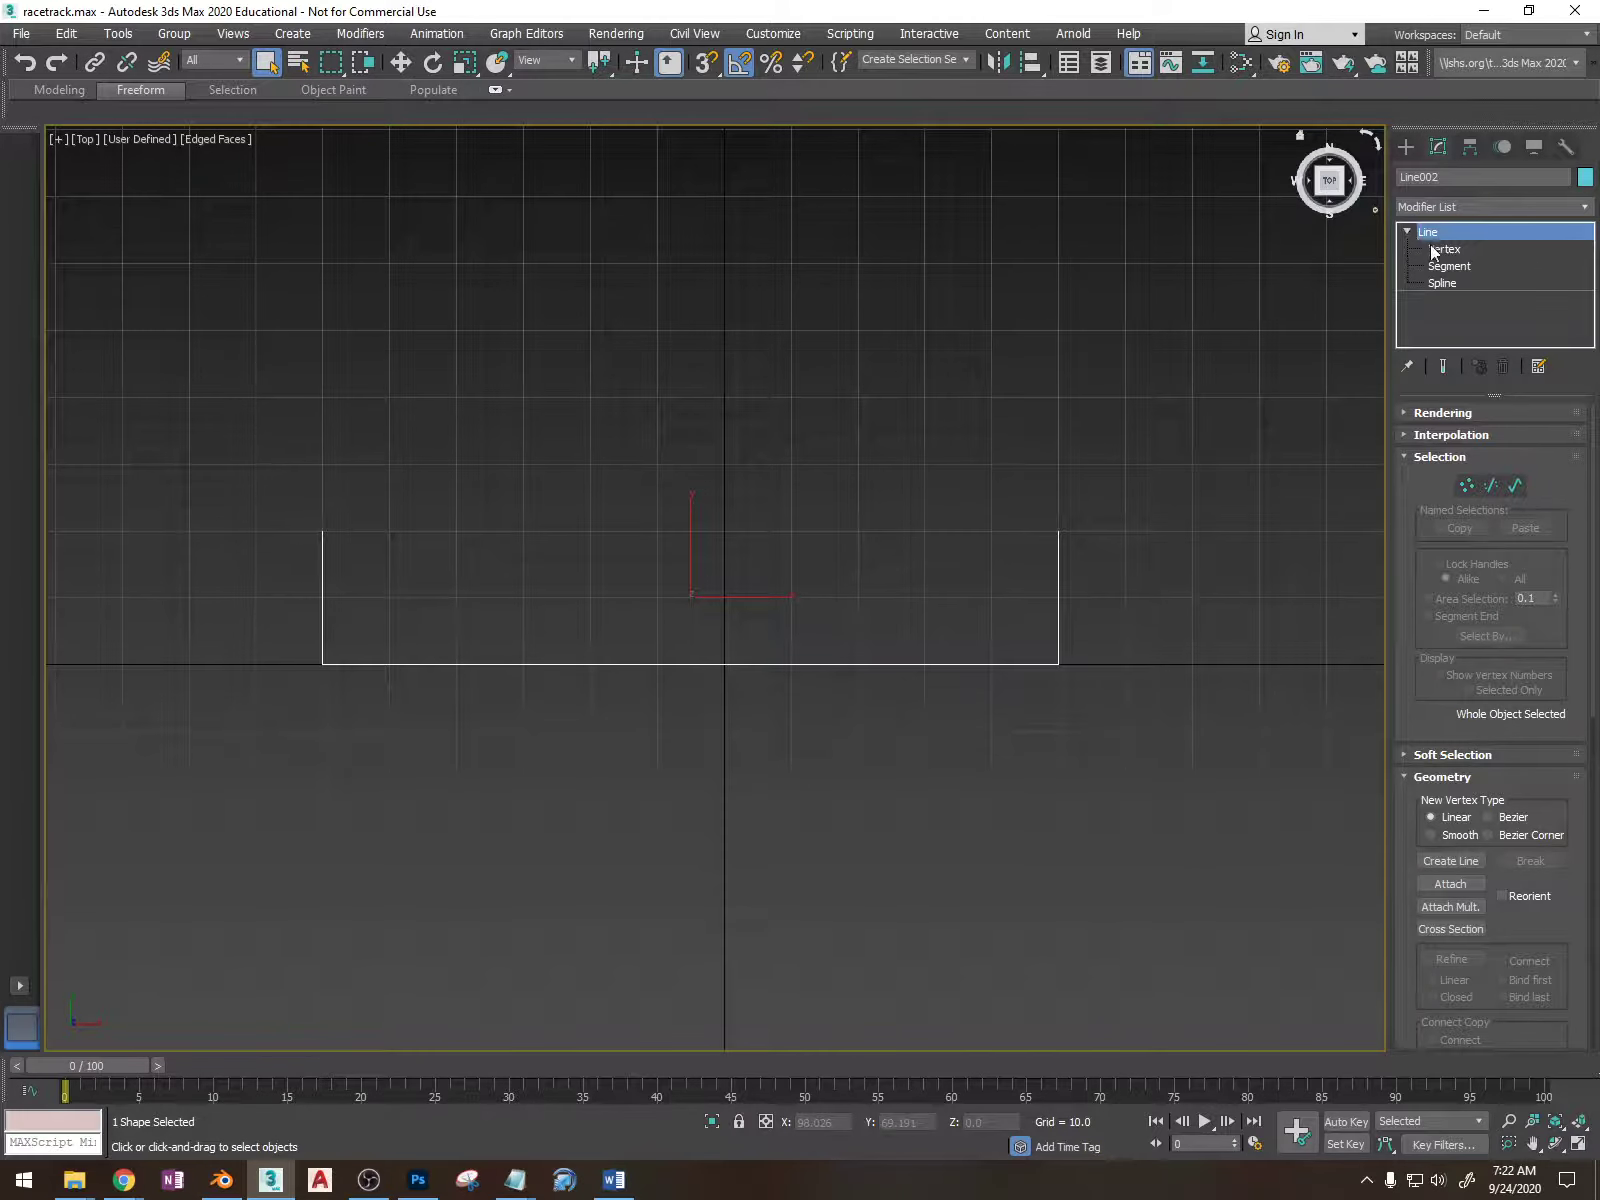
left_click(1408, 148)
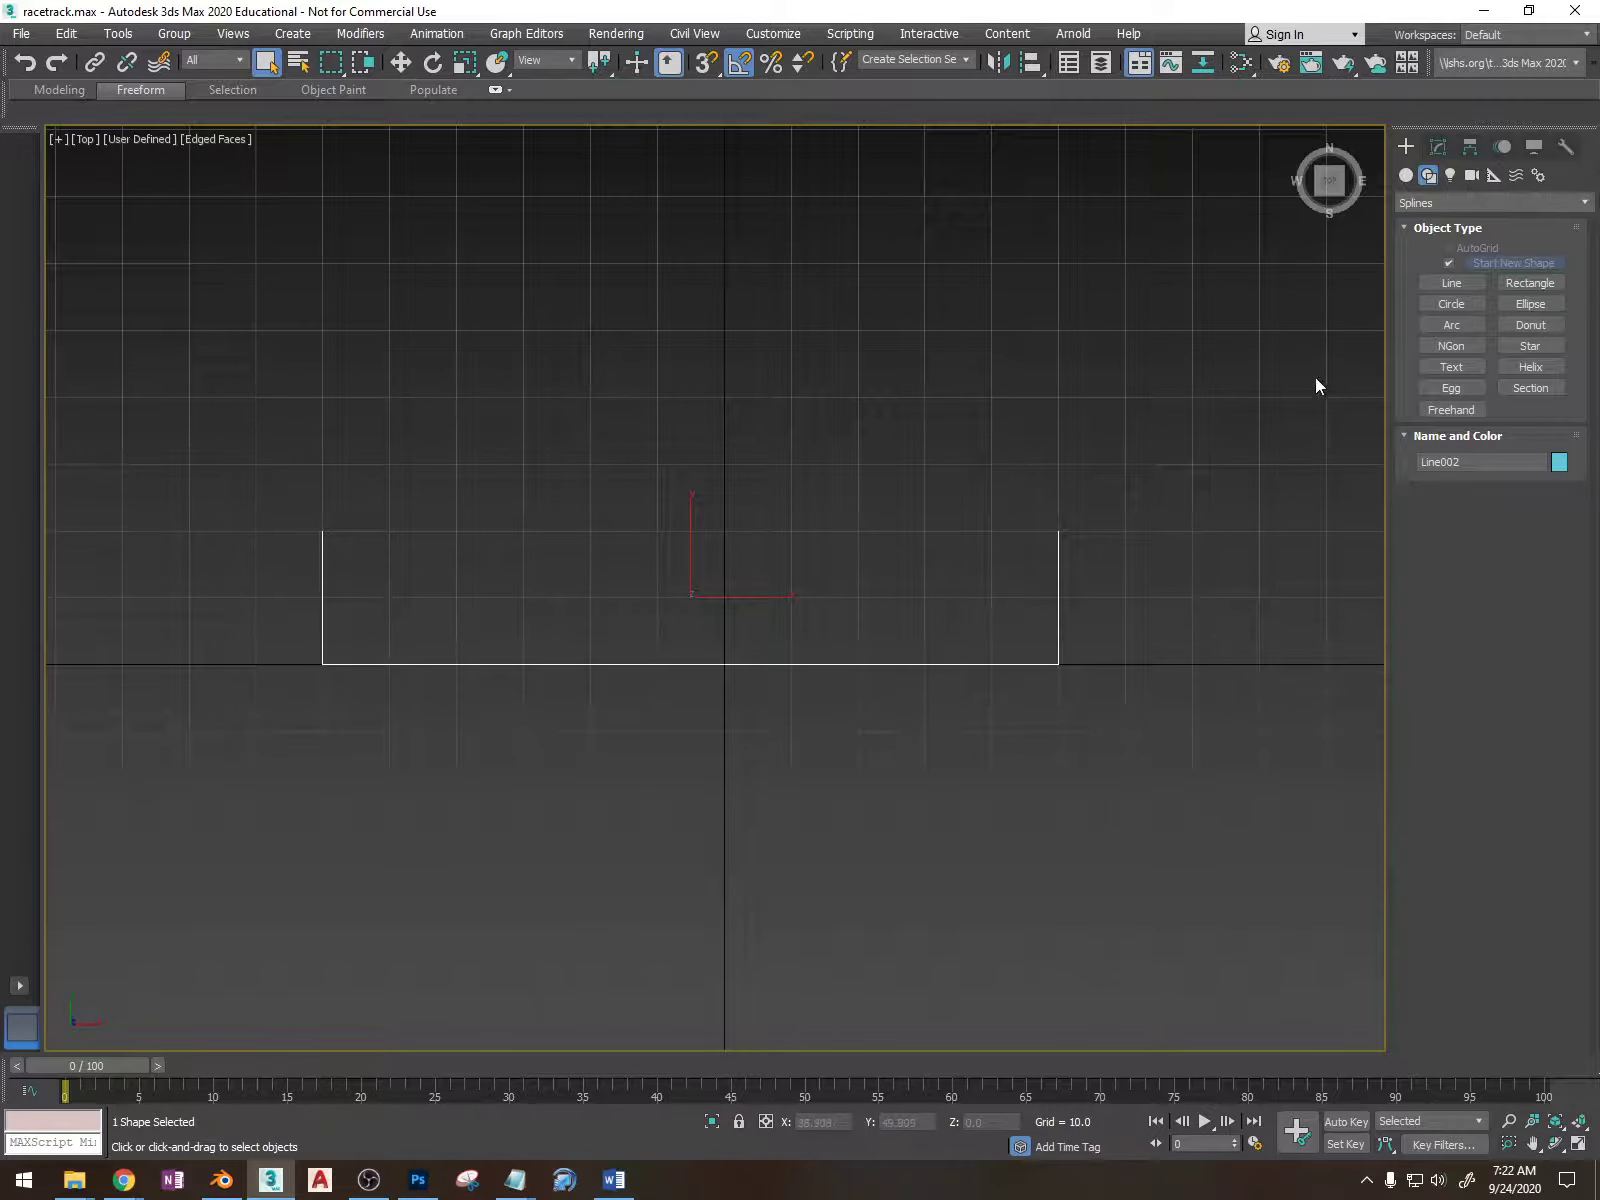
left_click(1438, 147)
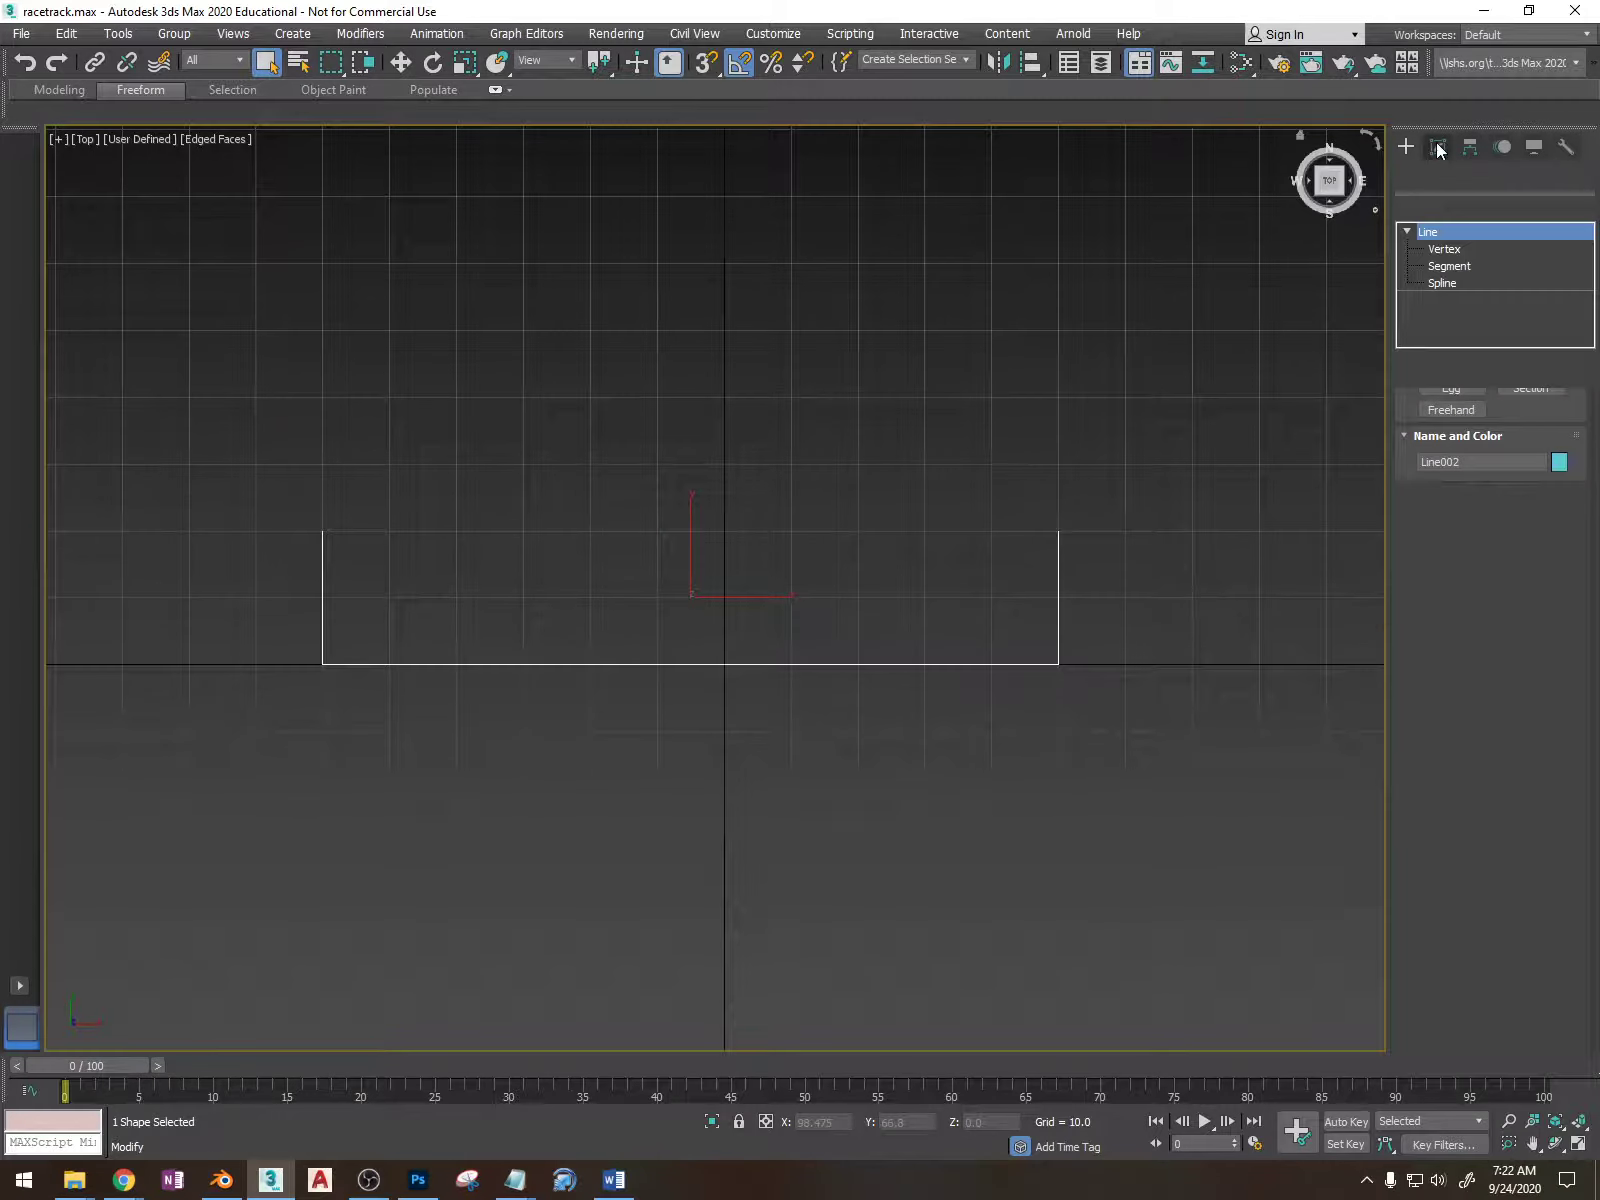
left_click(1409, 232)
left_click(1409, 232)
left_click(1444, 248)
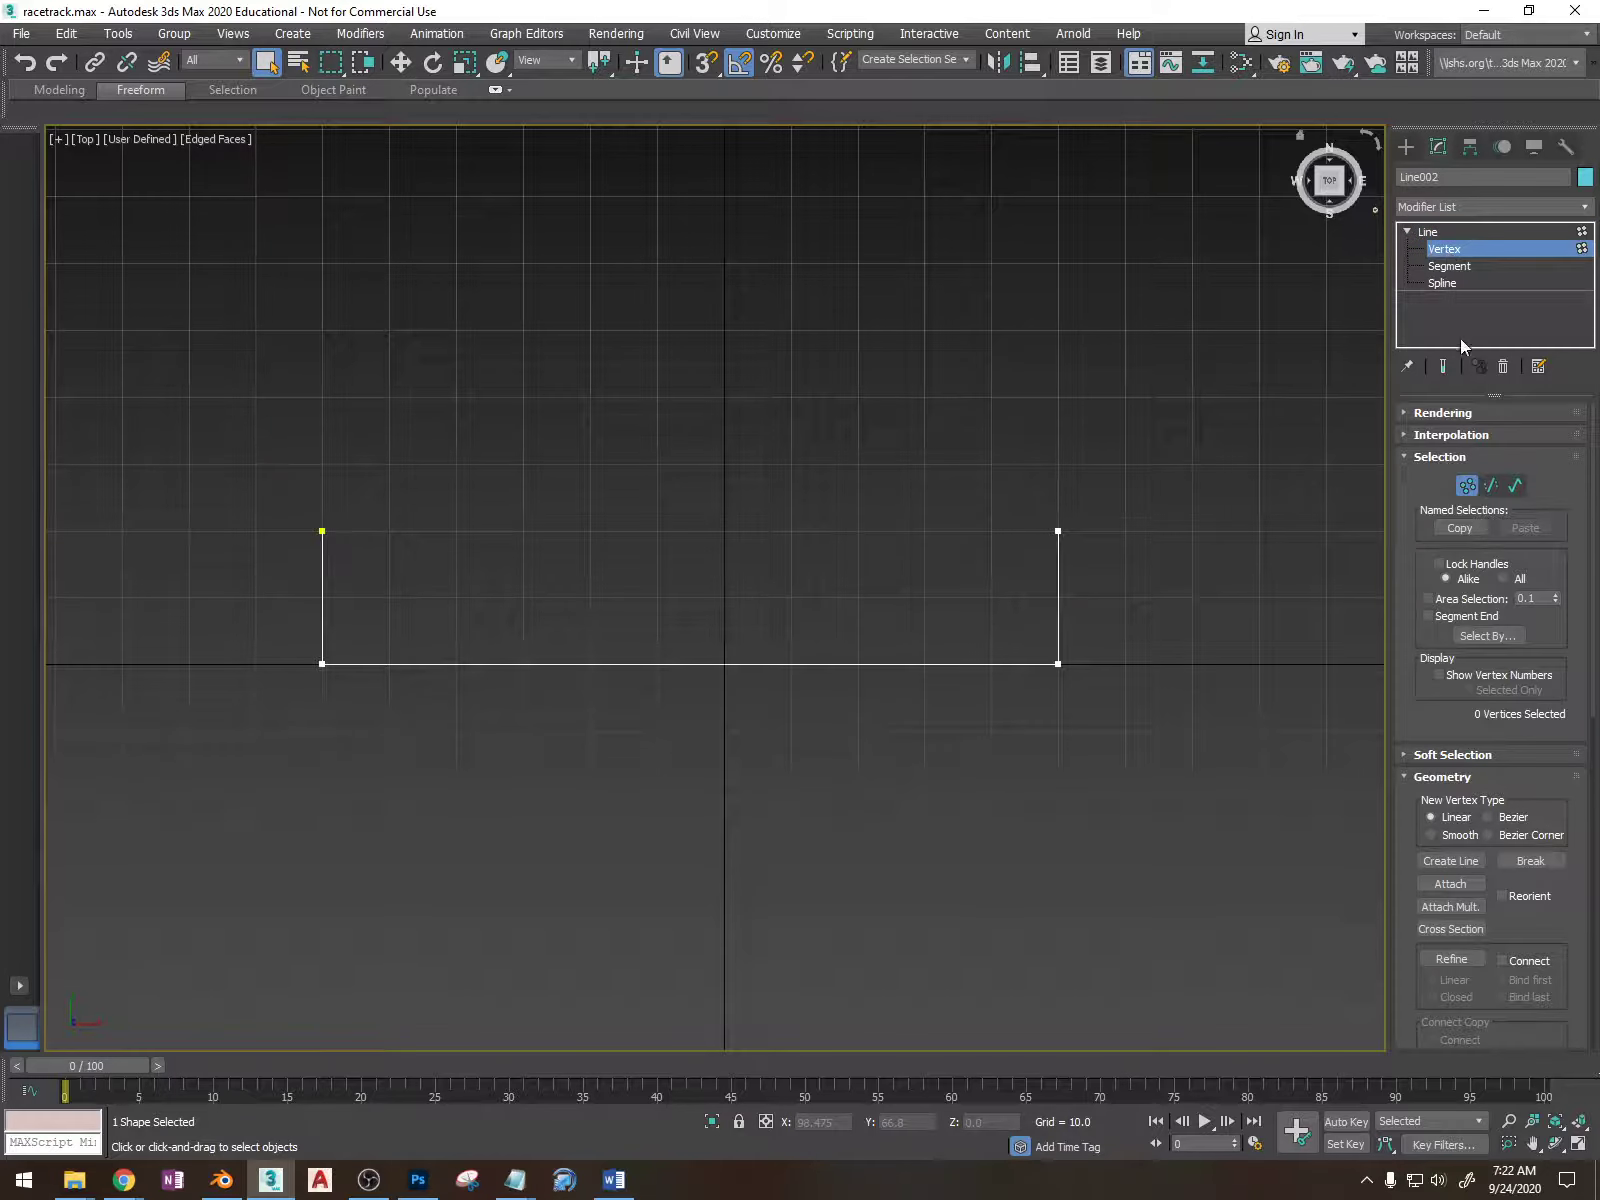
left_click_drag(248, 636, 426, 736)
left_click_drag(1139, 646, 975, 748)
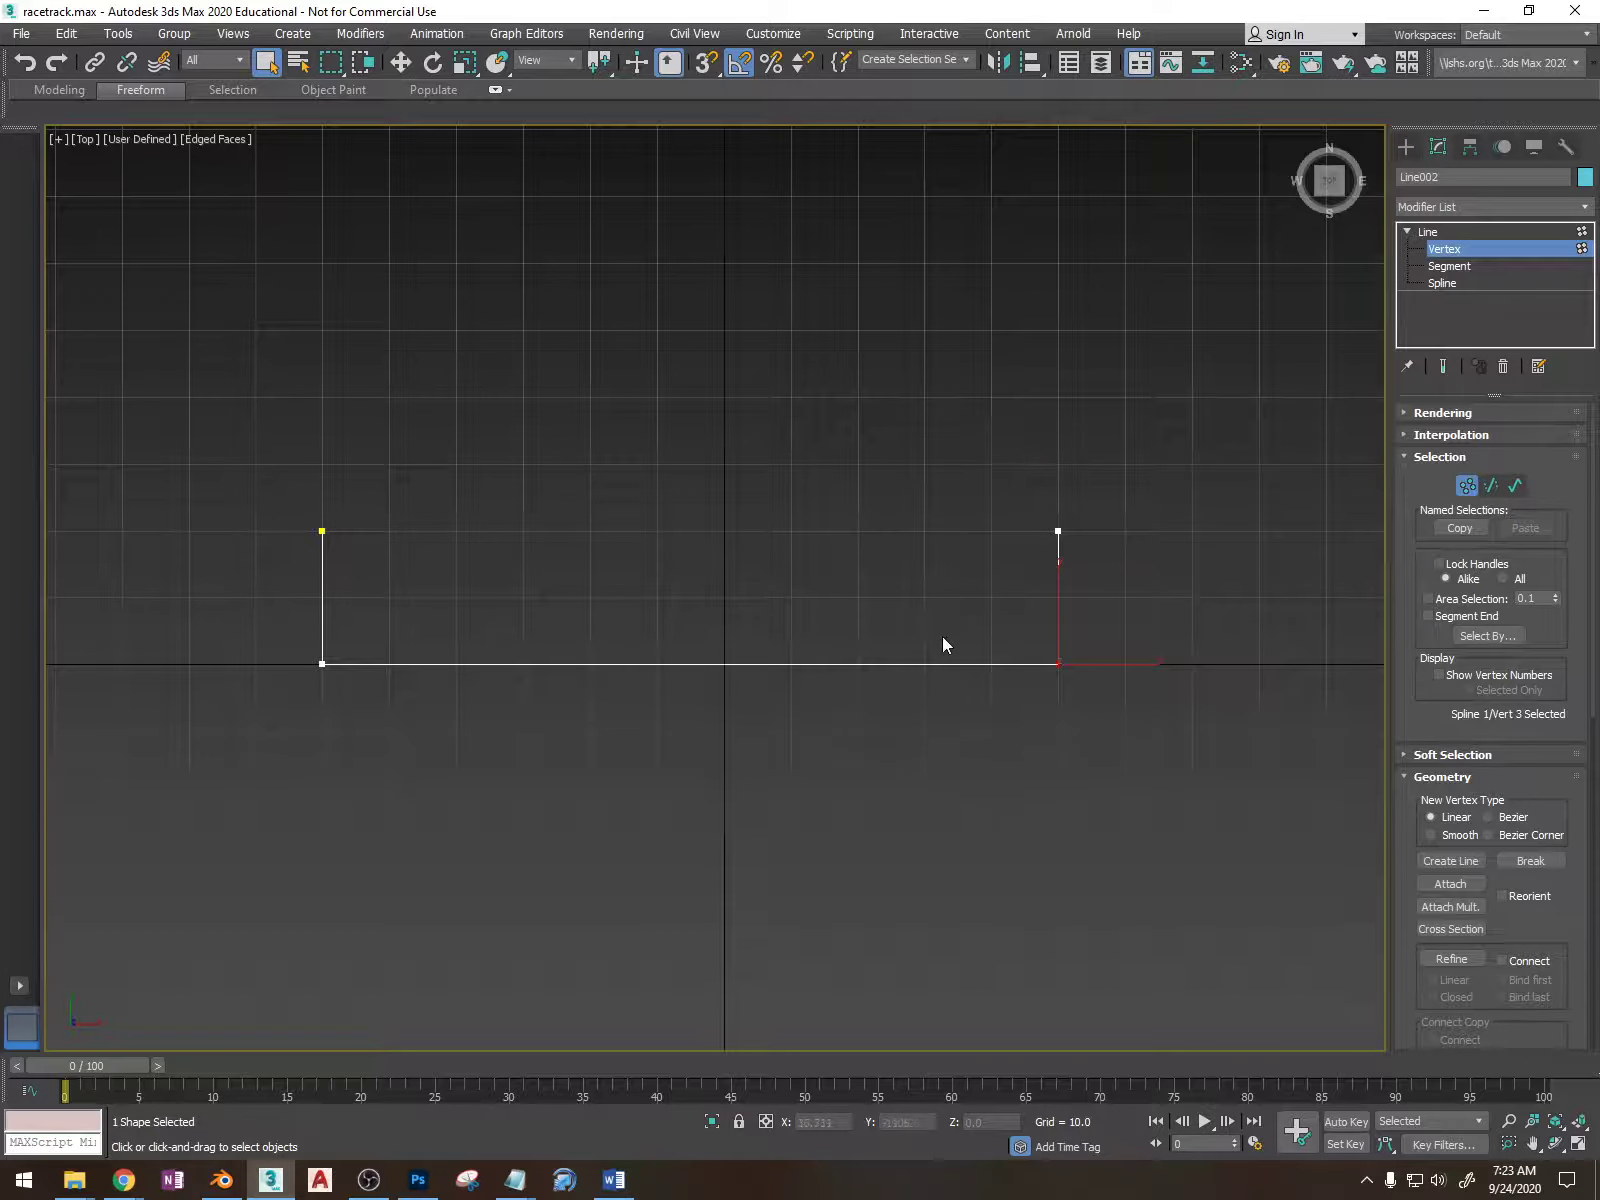
left_click_drag(270, 632, 1129, 740)
- Enable the U-shaped line's thickness in both the renderer and the viewport
scroll(1540, 714, "down", 2)
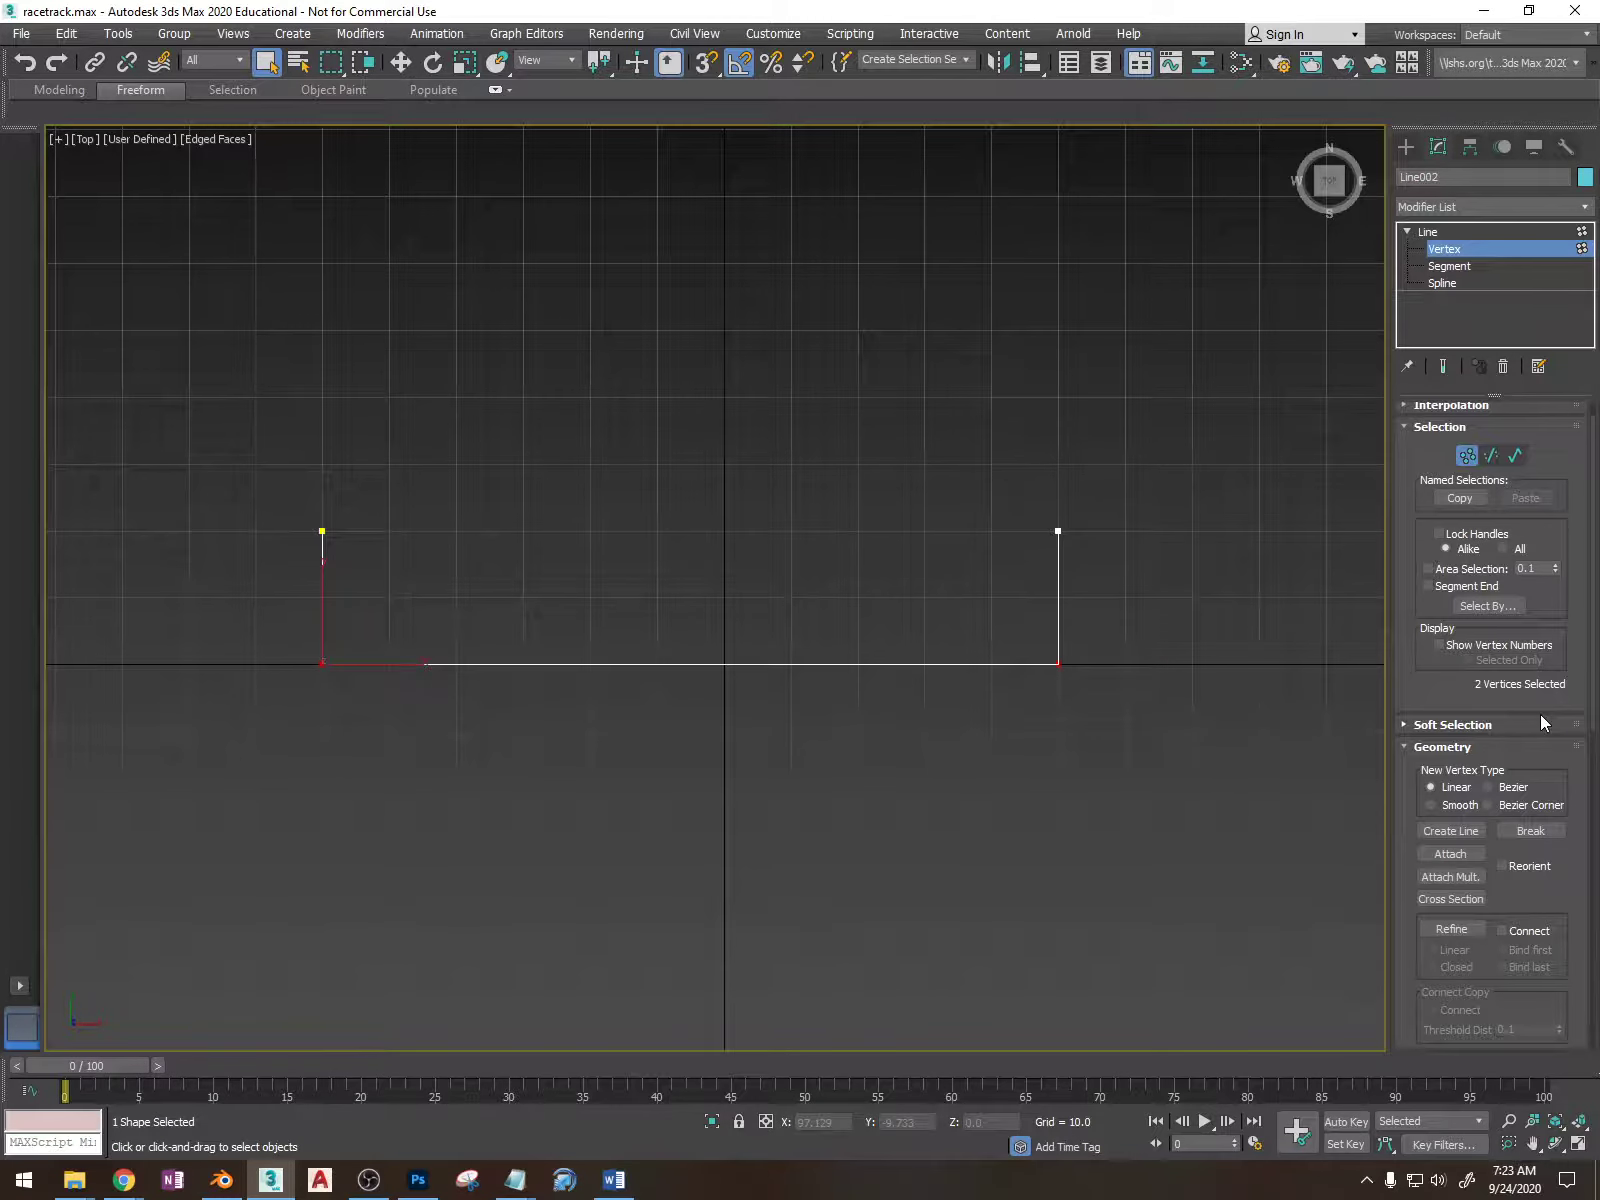
scroll(1369, 702, "up", 2)
middle_click_drag(1069, 670, 1214, 671)
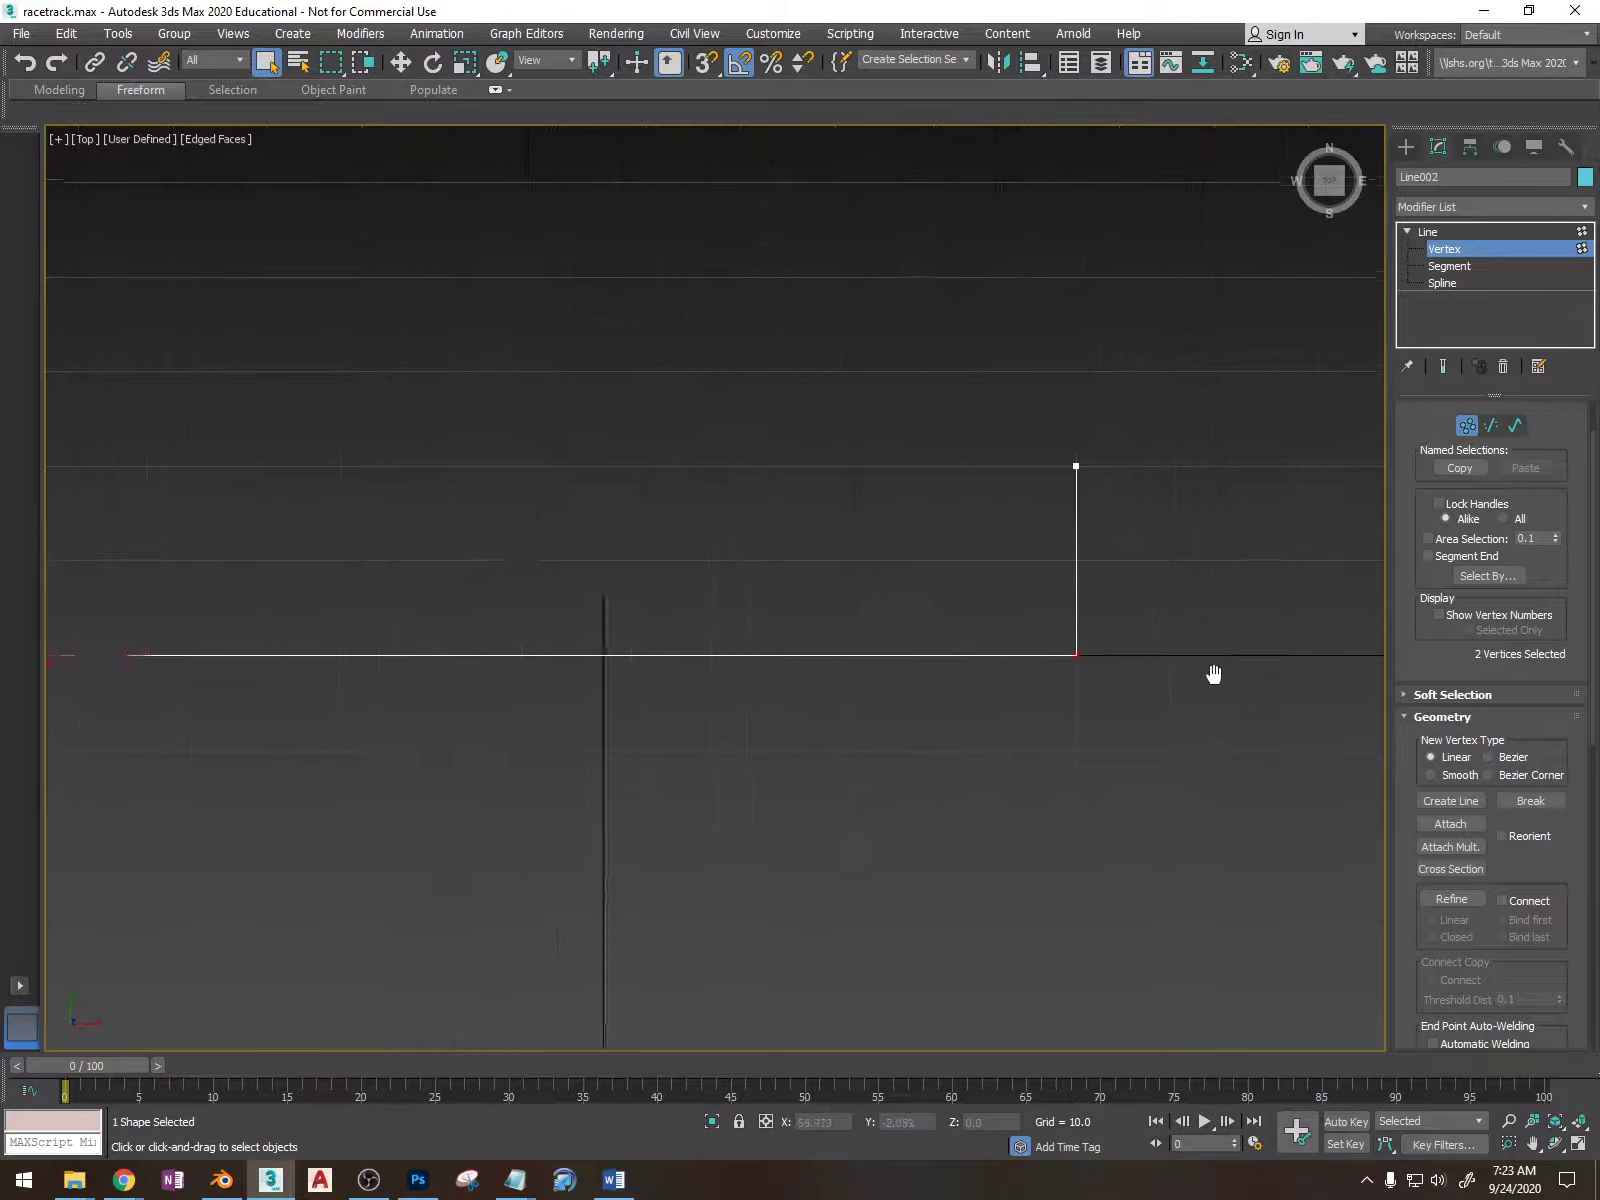
scroll(1190, 675, "down", 2)
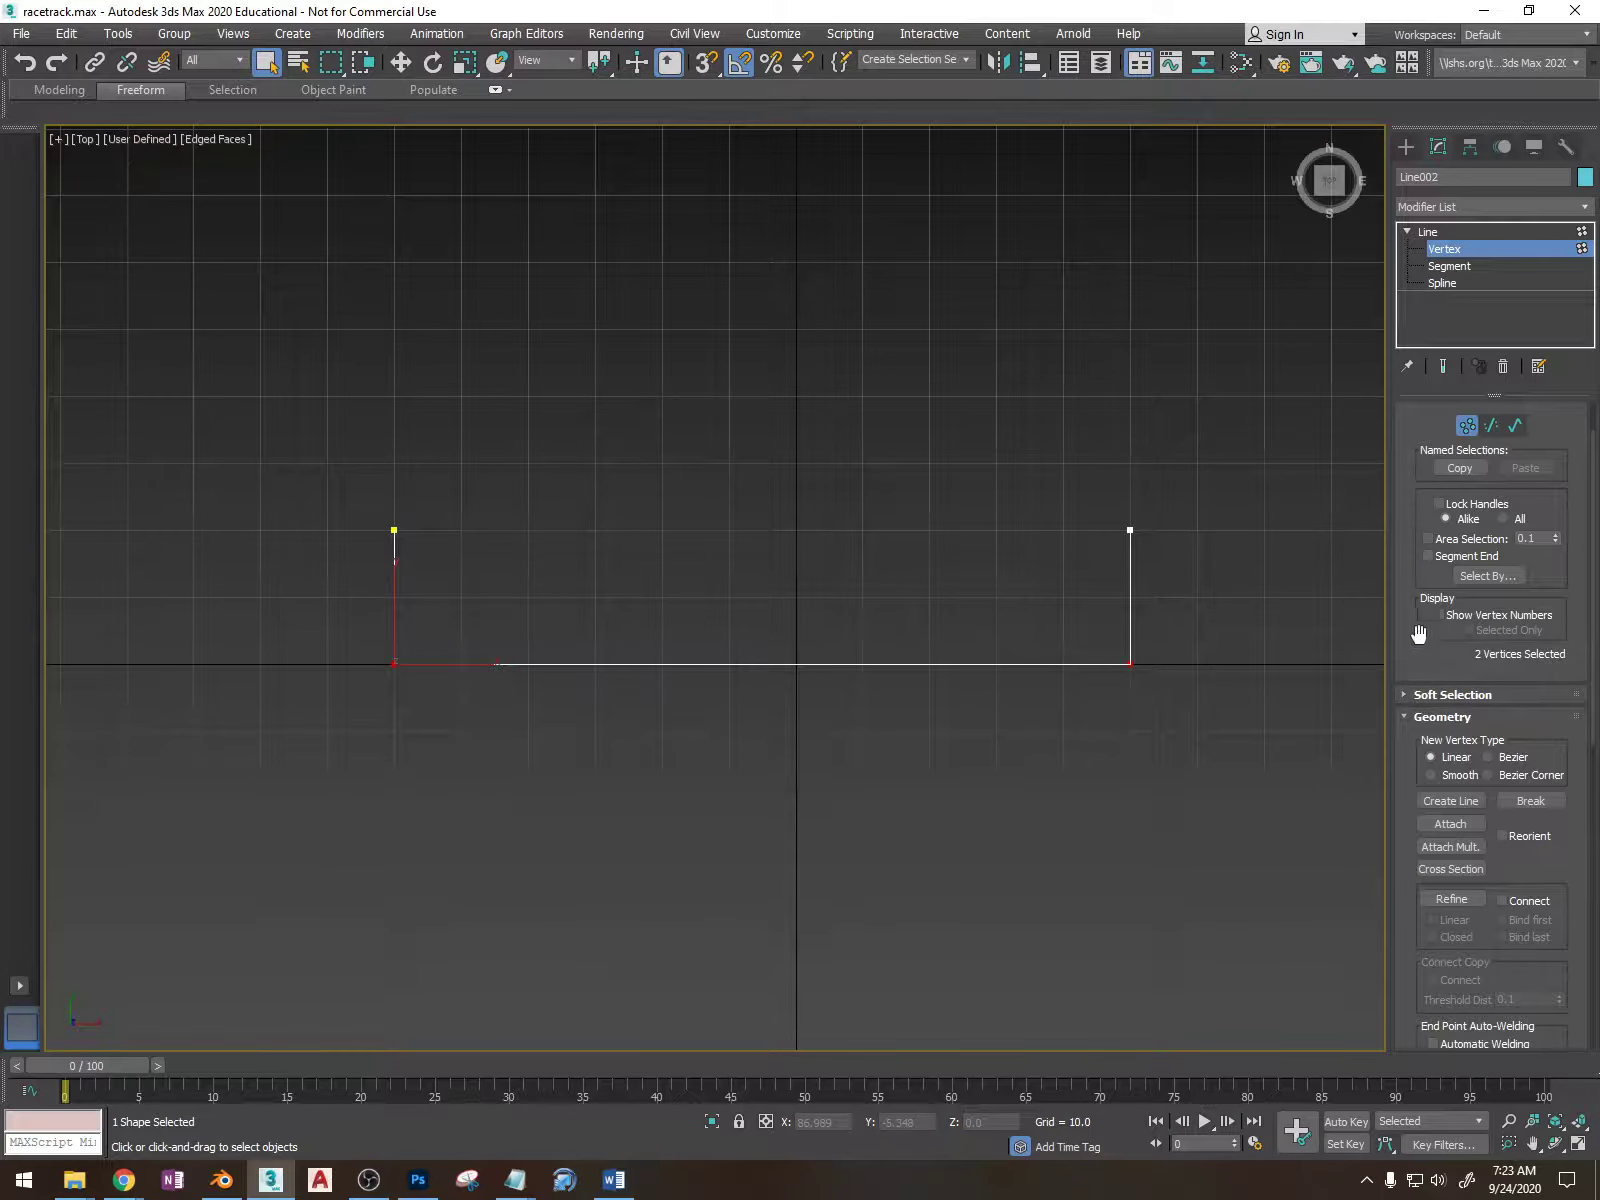
scroll(1424, 622, "up", 2)
left_click(1434, 412)
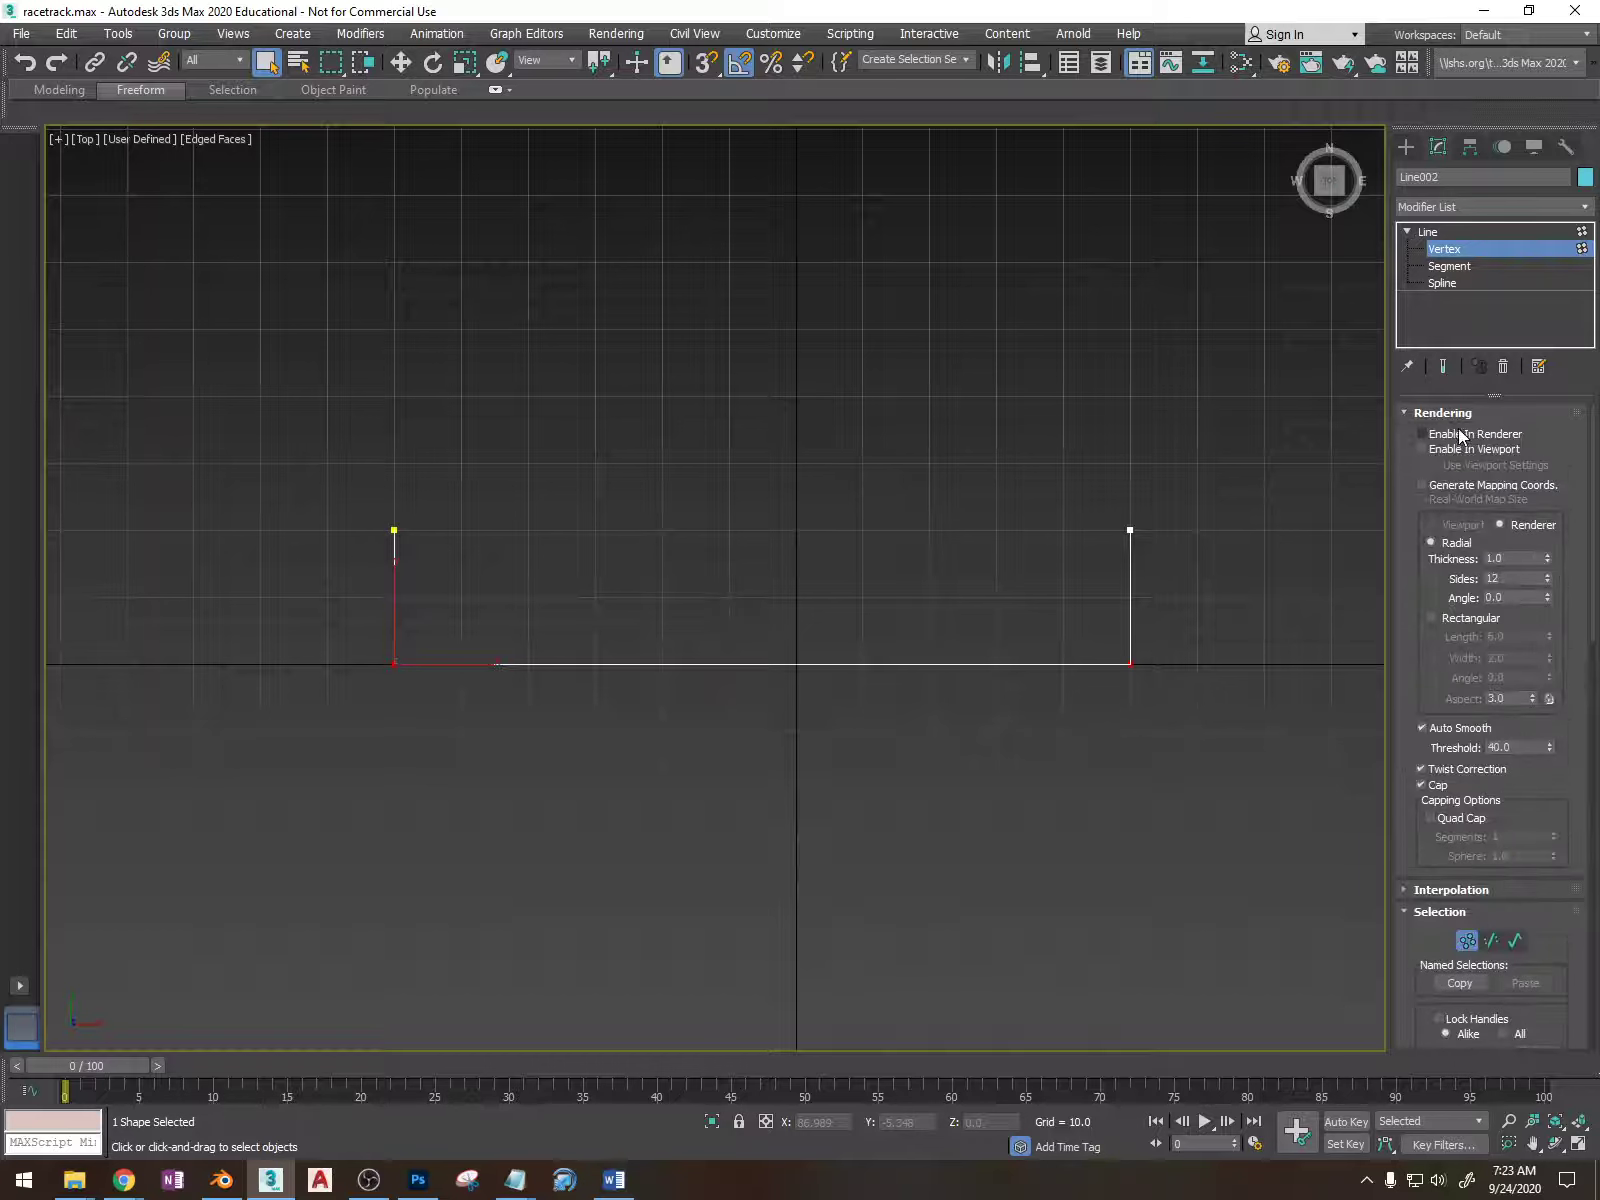
left_click(1421, 433)
left_click(1431, 414)
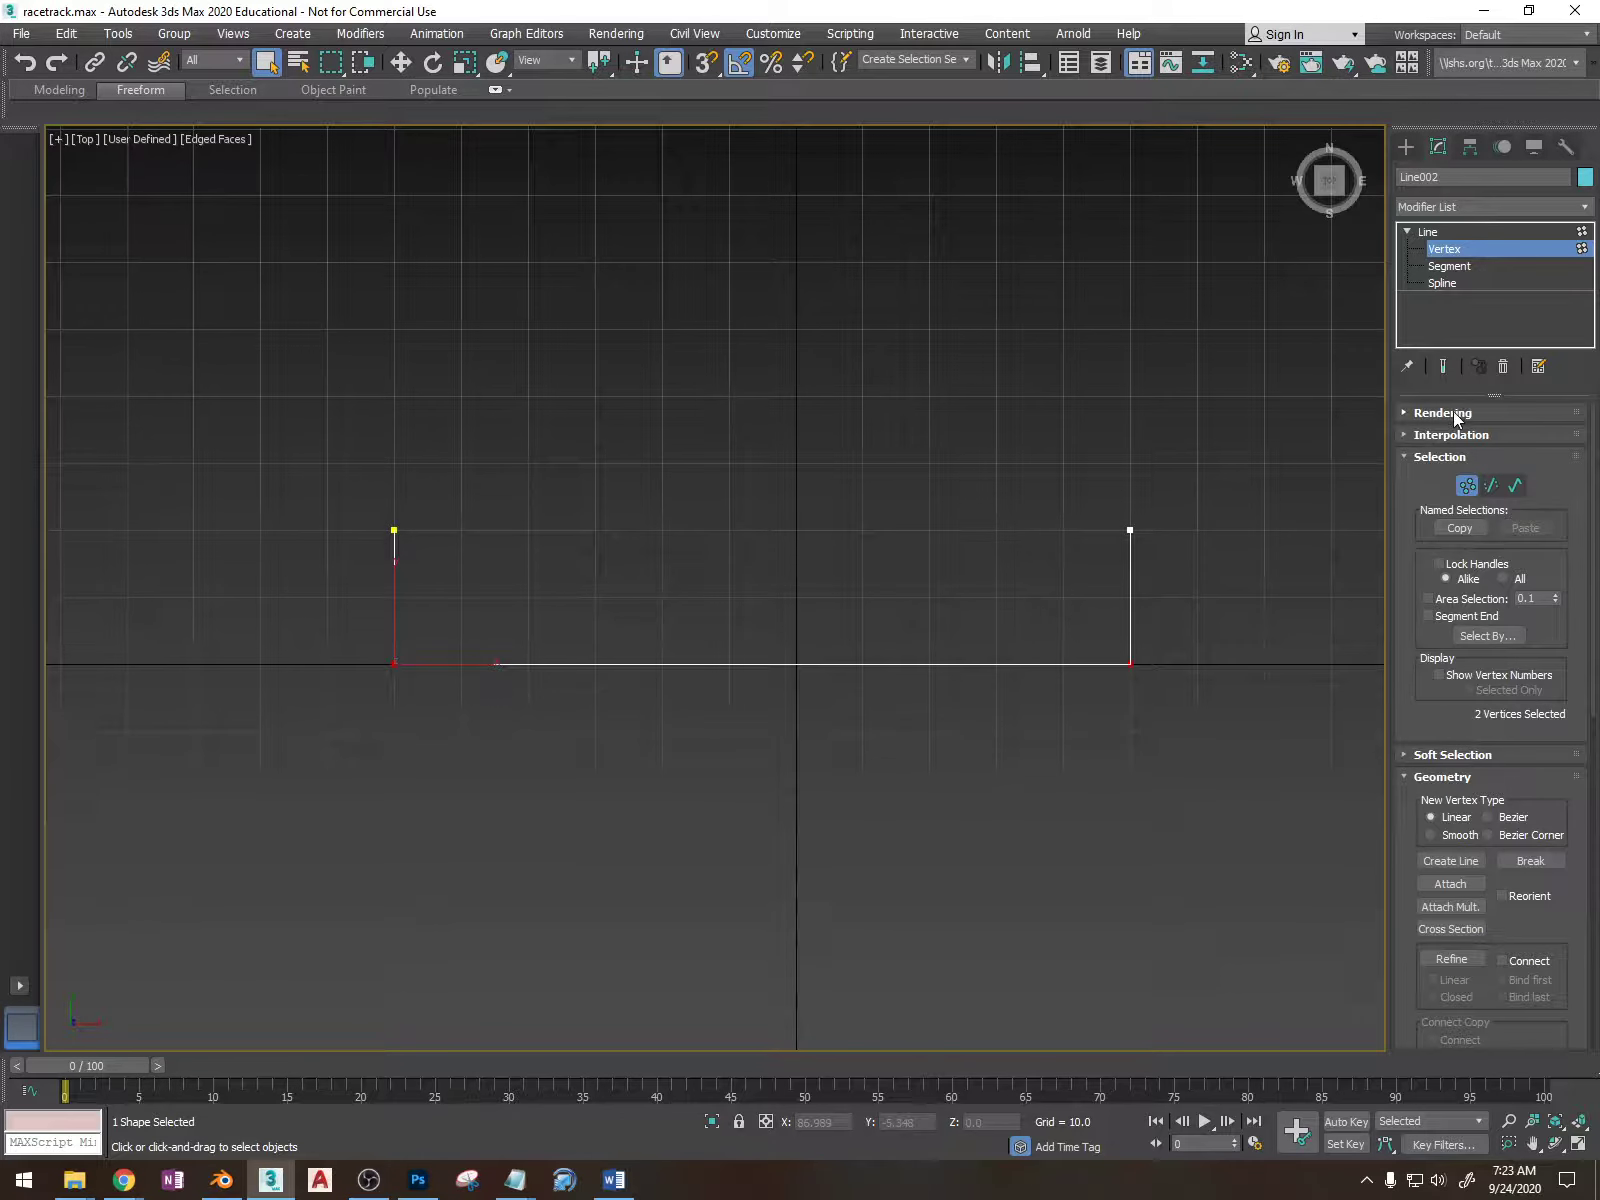
left_click(1455, 414)
left_click(1421, 447)
middle_click_drag(1090, 673, 664, 800, "alt")
scroll(661, 798, "up", 5)
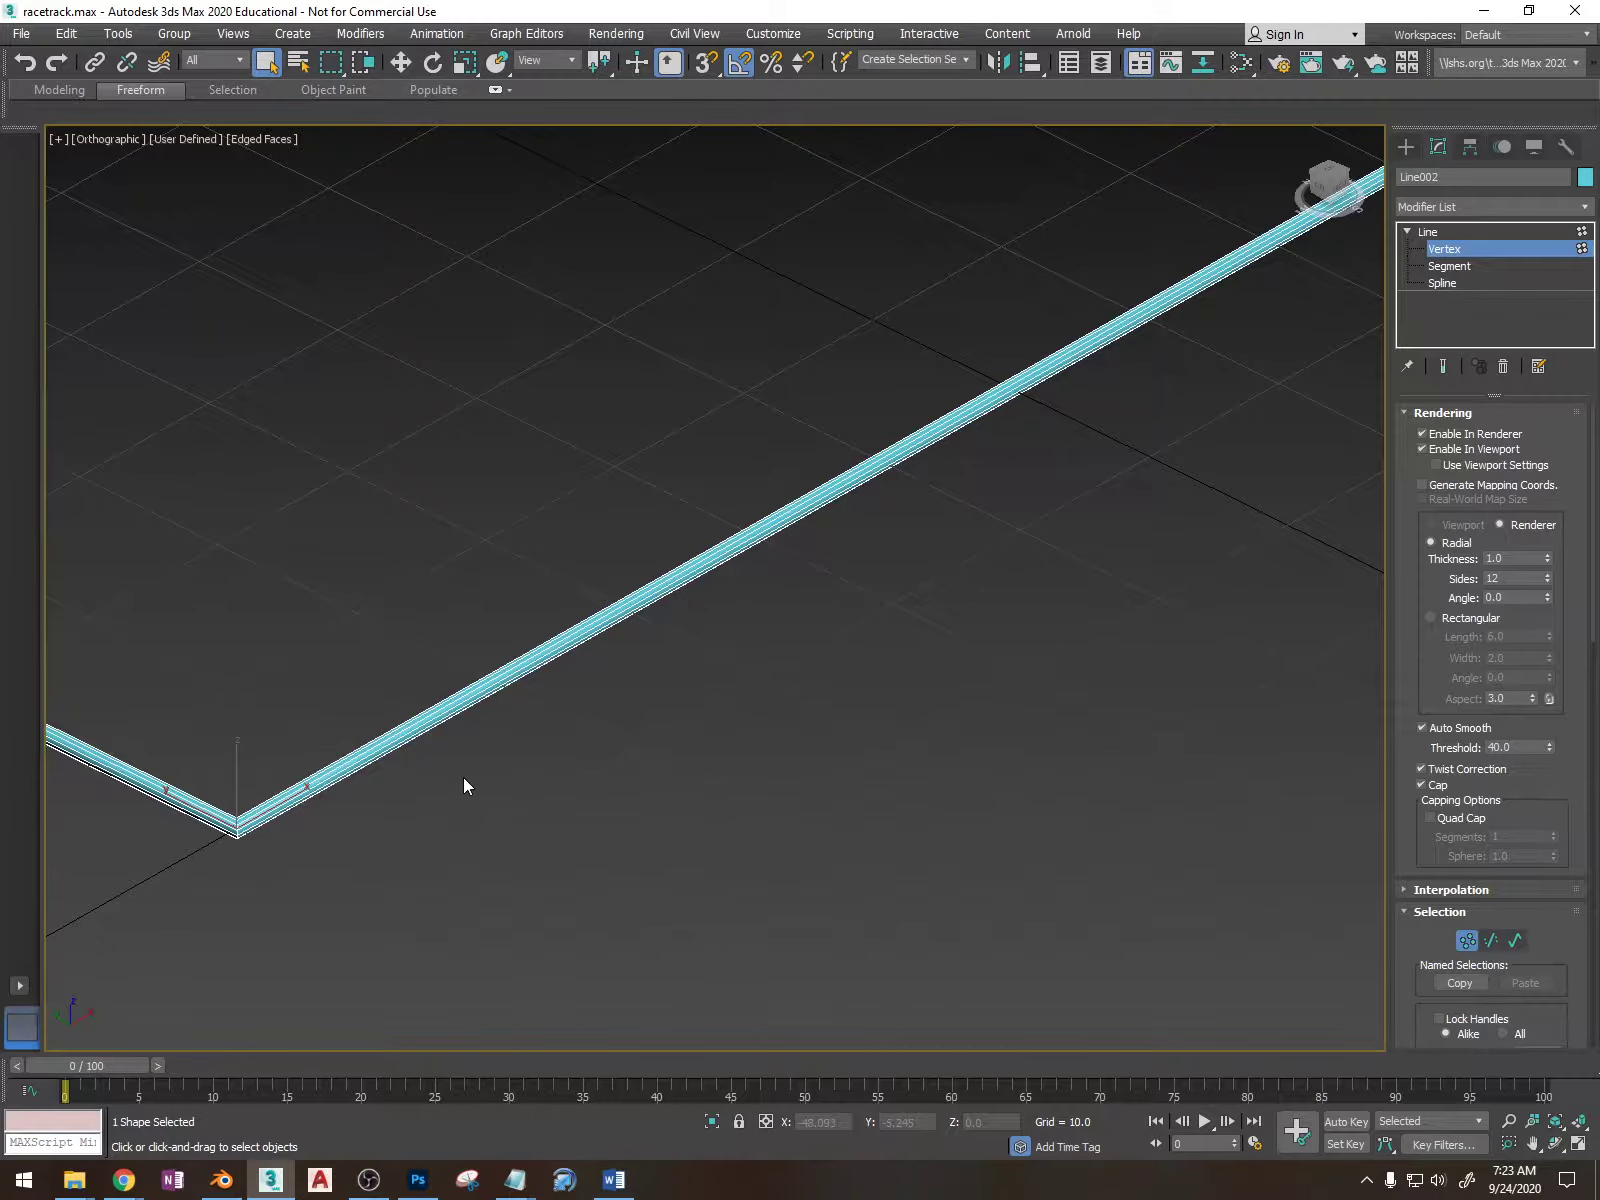
- Set the U-shaped line's radial thickness to 7.94 and its sides to 14, leaving the angle at 0.0
scroll(463, 784, "down", 5)
middle_click_drag(1293, 653, 1279, 657, "alt")
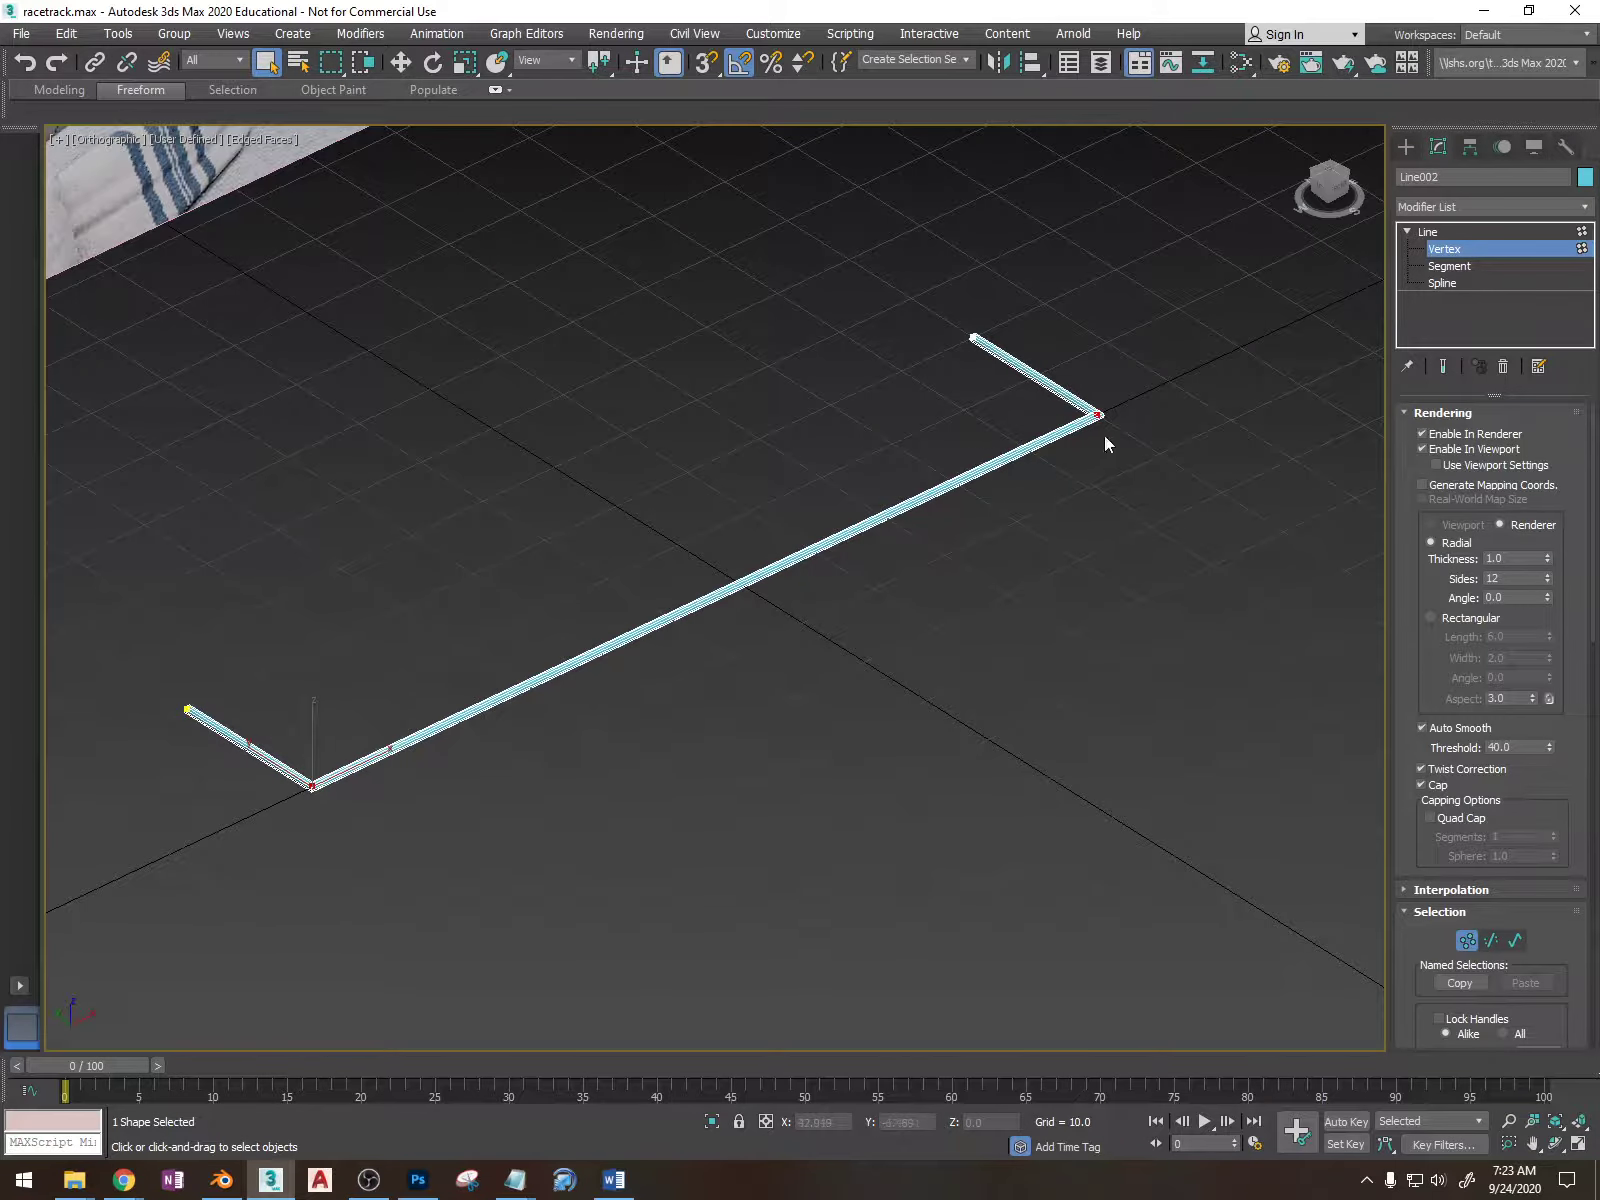
left_click_drag(1548, 560, 1492, 1005)
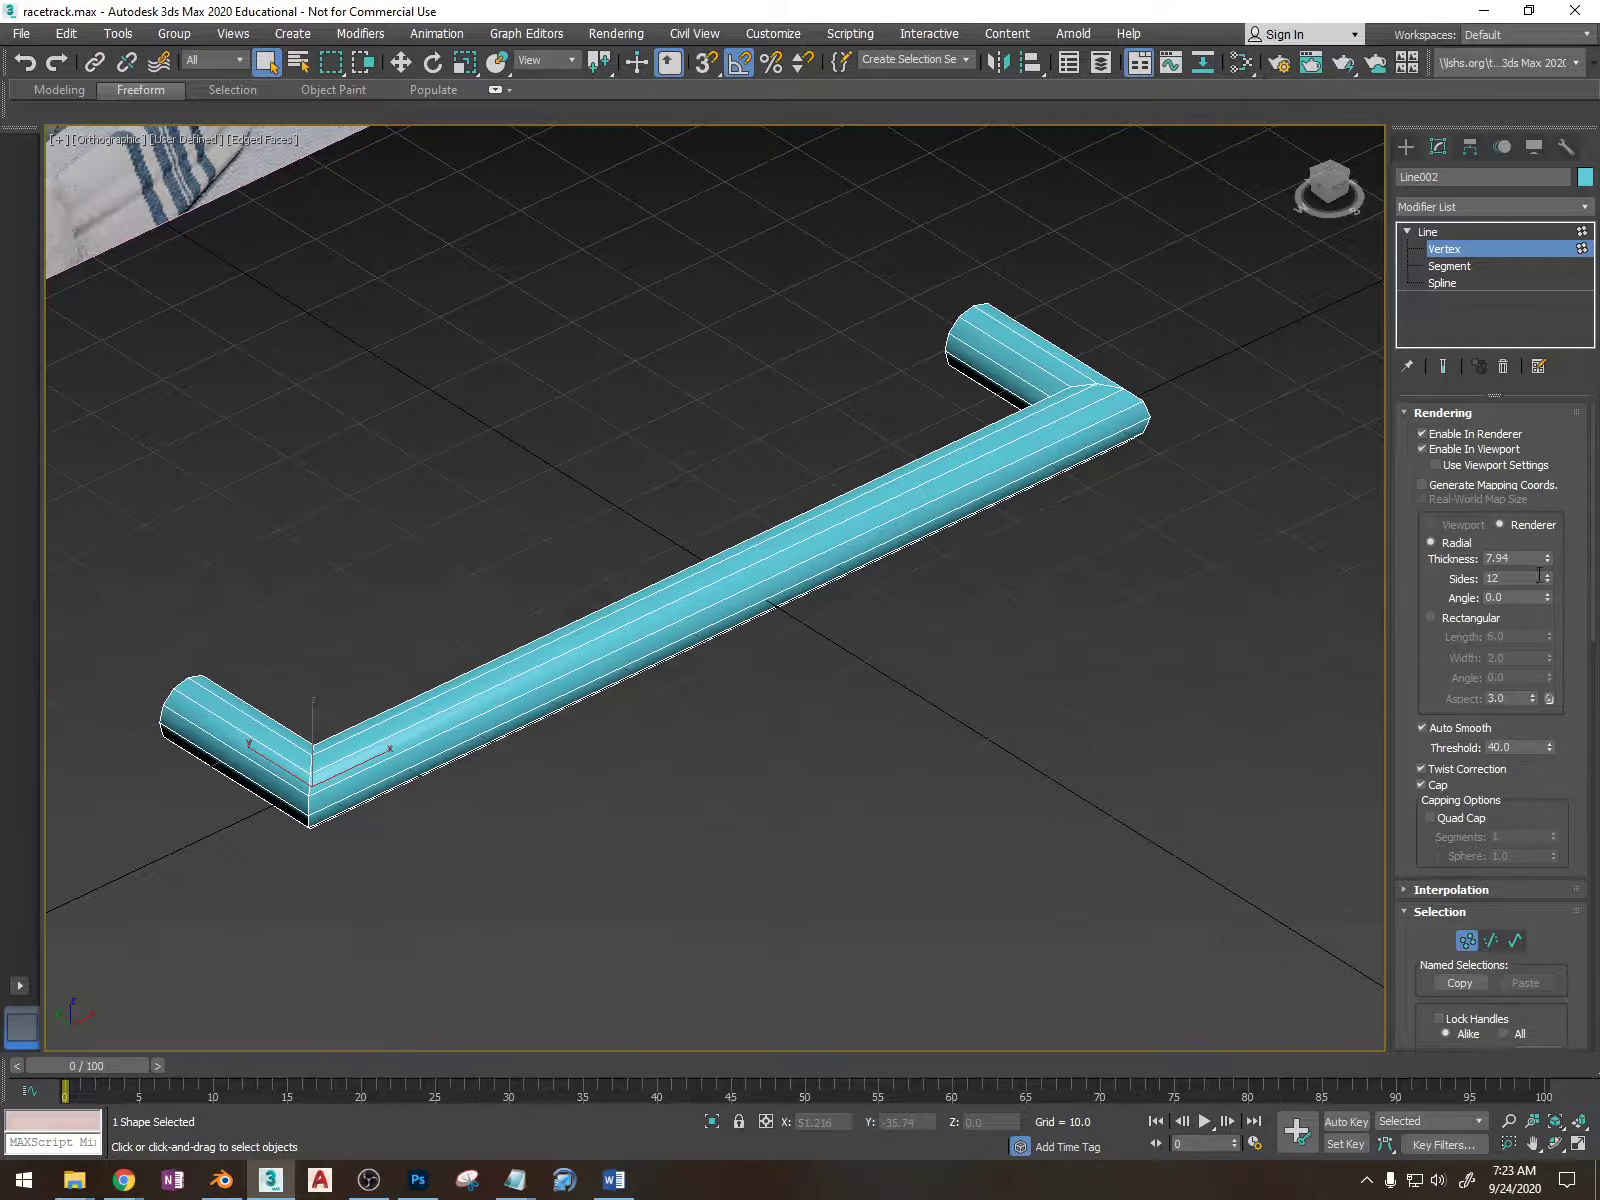
mouse_move(1547, 580)
left_mouse_down()
mouse_move(1549, 595)
mouse_move(1545, 578)
left_mouse_up()
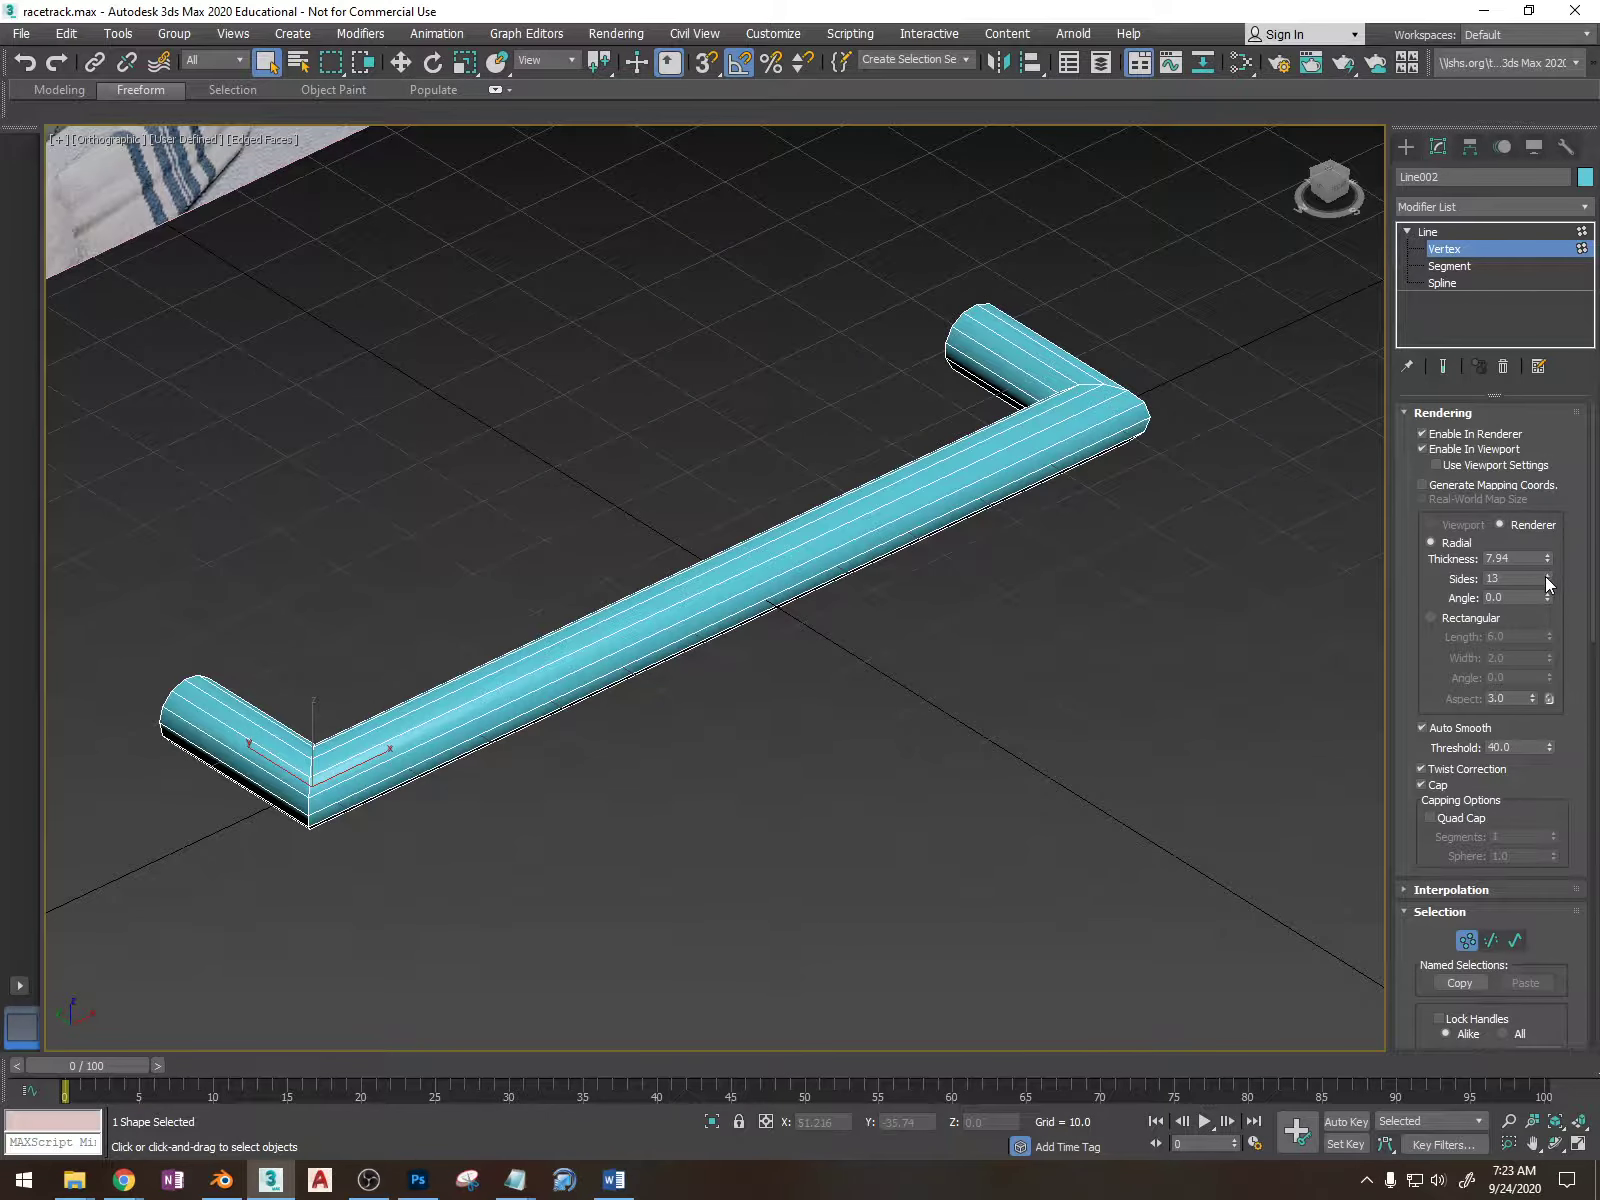
left_click(1548, 575)
mouse_move(1549, 600)
left_mouse_down()
mouse_move(1525, 393)
mouse_move(1312, 1095)
mouse_move(1334, 15)
mouse_move(1461, 296)
mouse_move(1551, 601)
left_mouse_up()
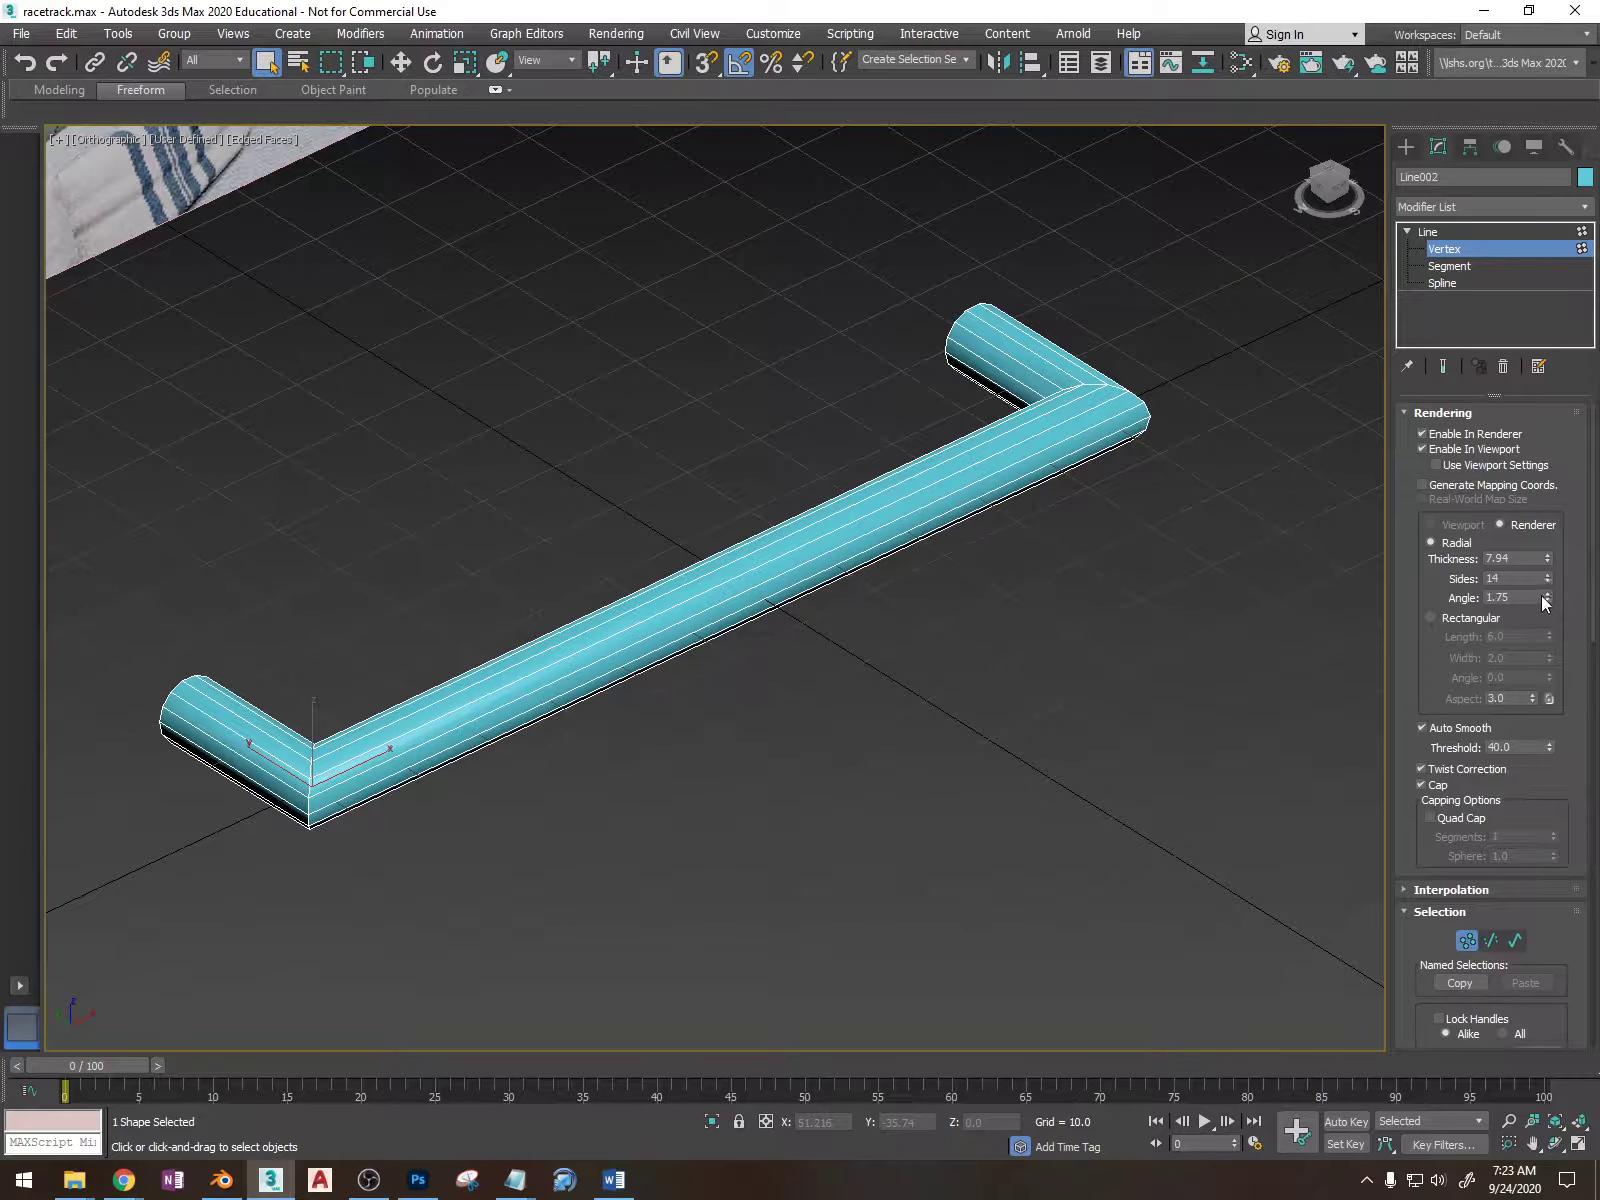
right_click(1546, 601)
left_click(1429, 521)
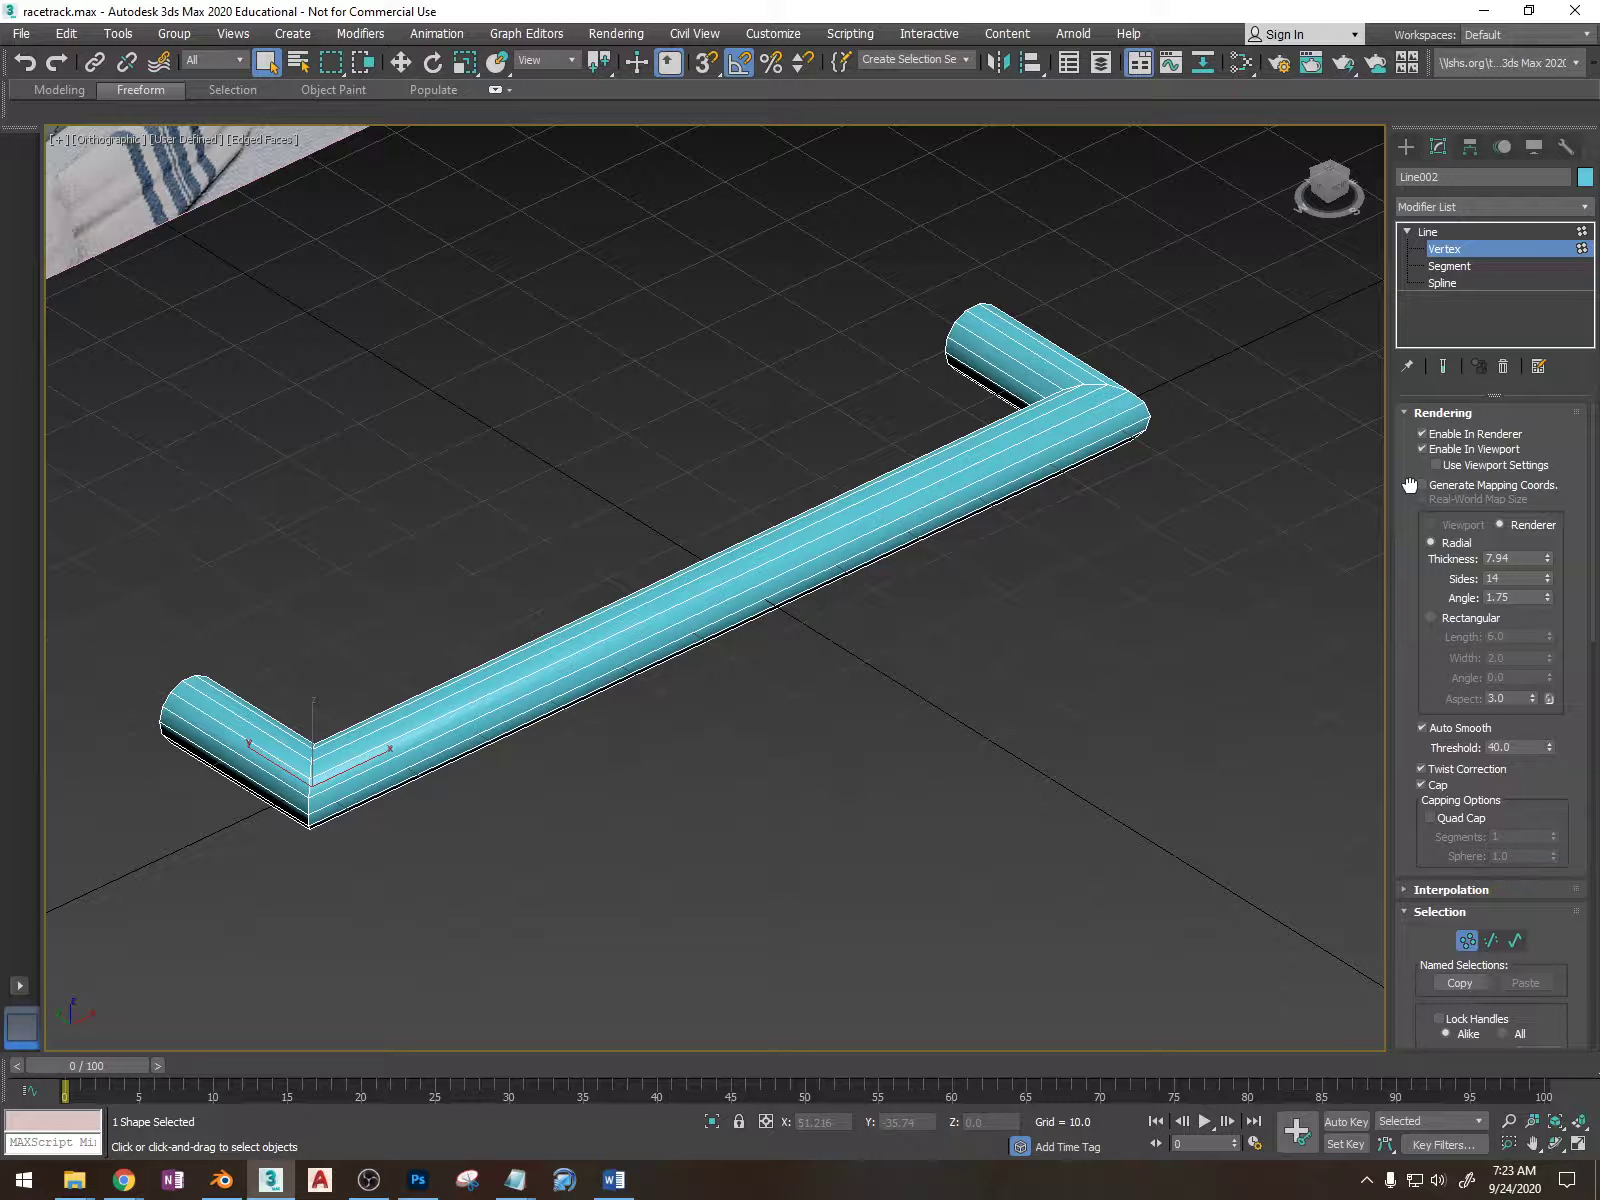
right_click(1549, 599)
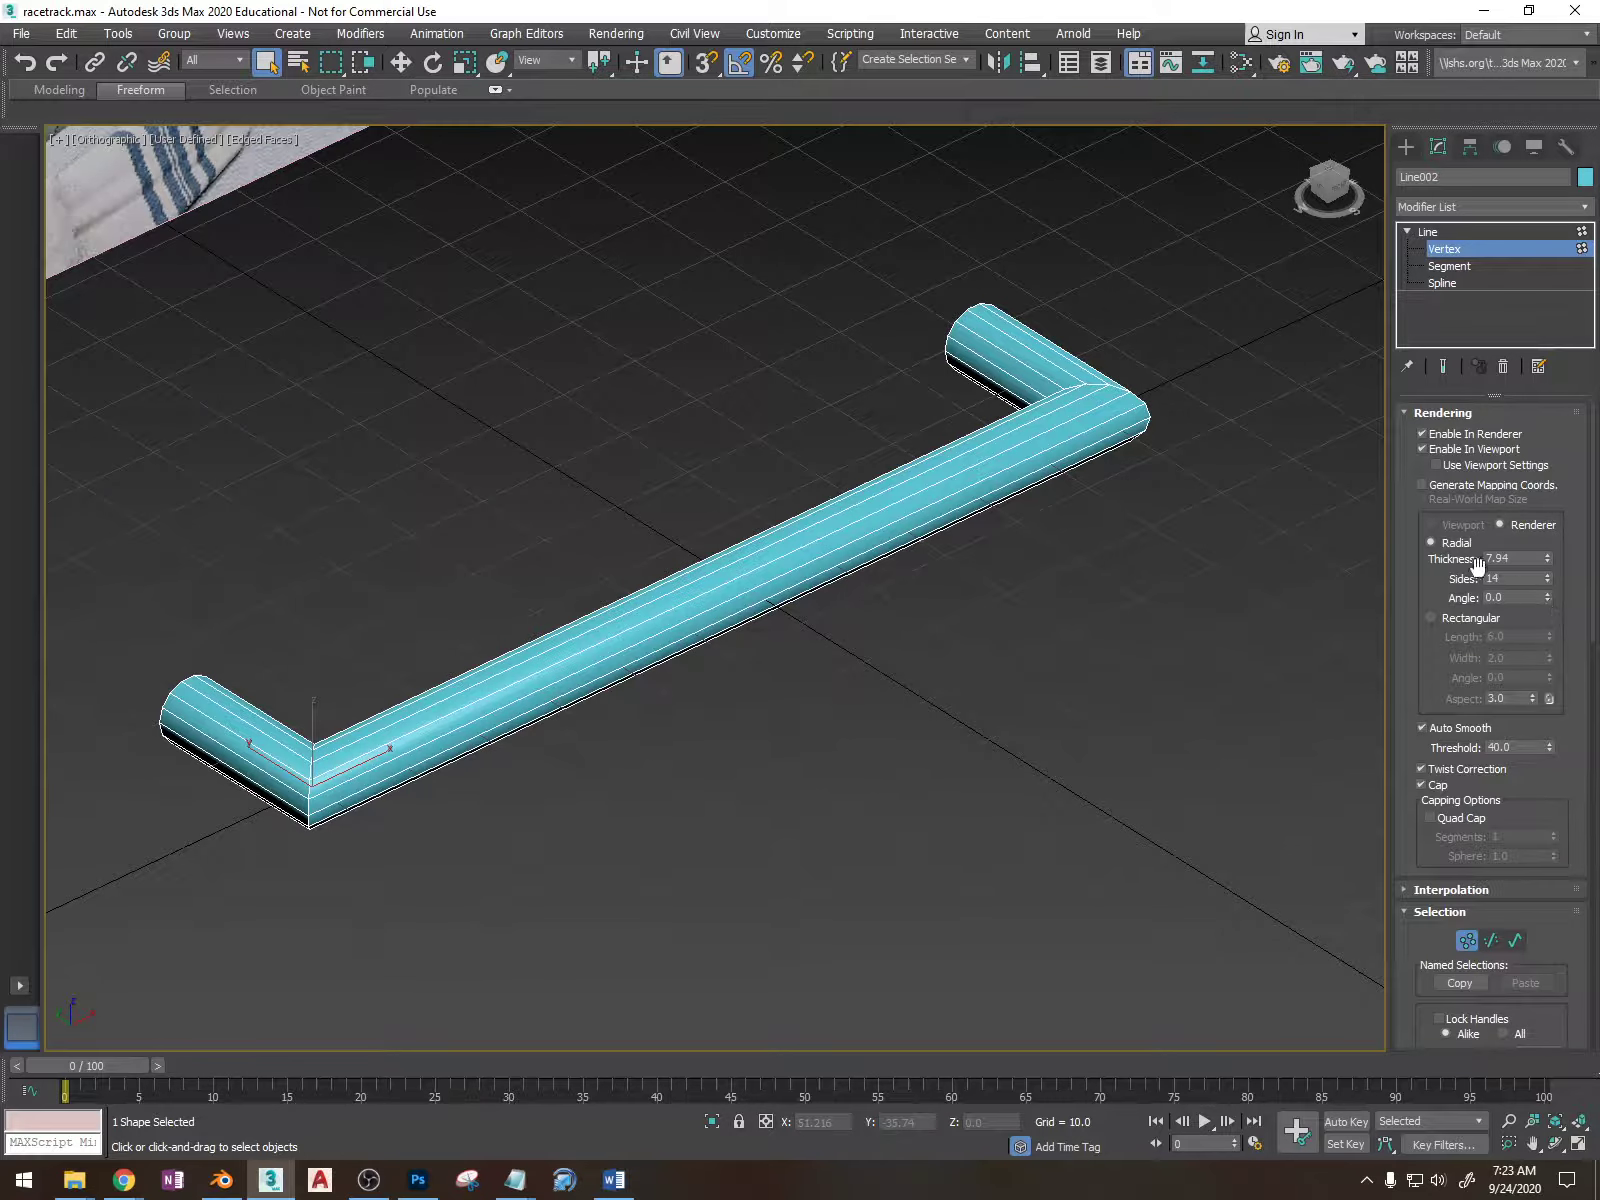
- Try a rectangular cross-section on the U-shaped line with length 4.2, width 2.04 and angle 0.0
left_click(1428, 613)
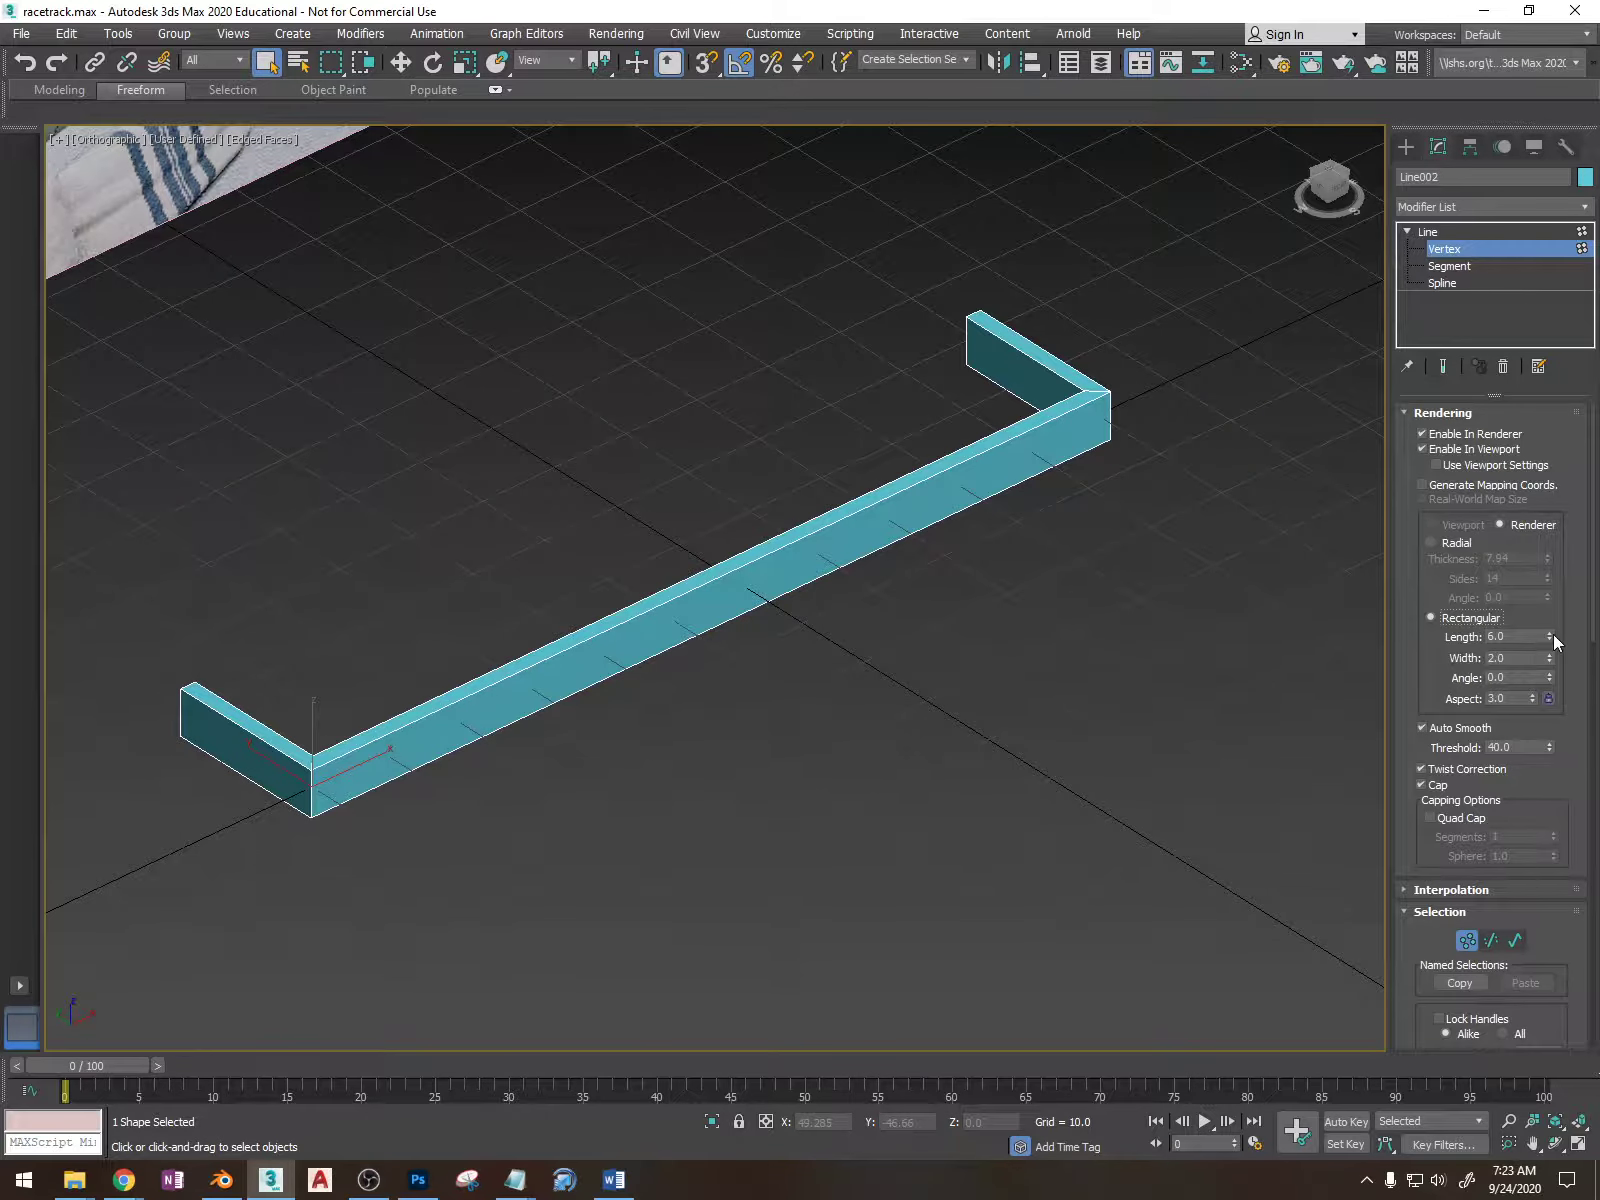
left_click_drag(1552, 634, 1386, 112)
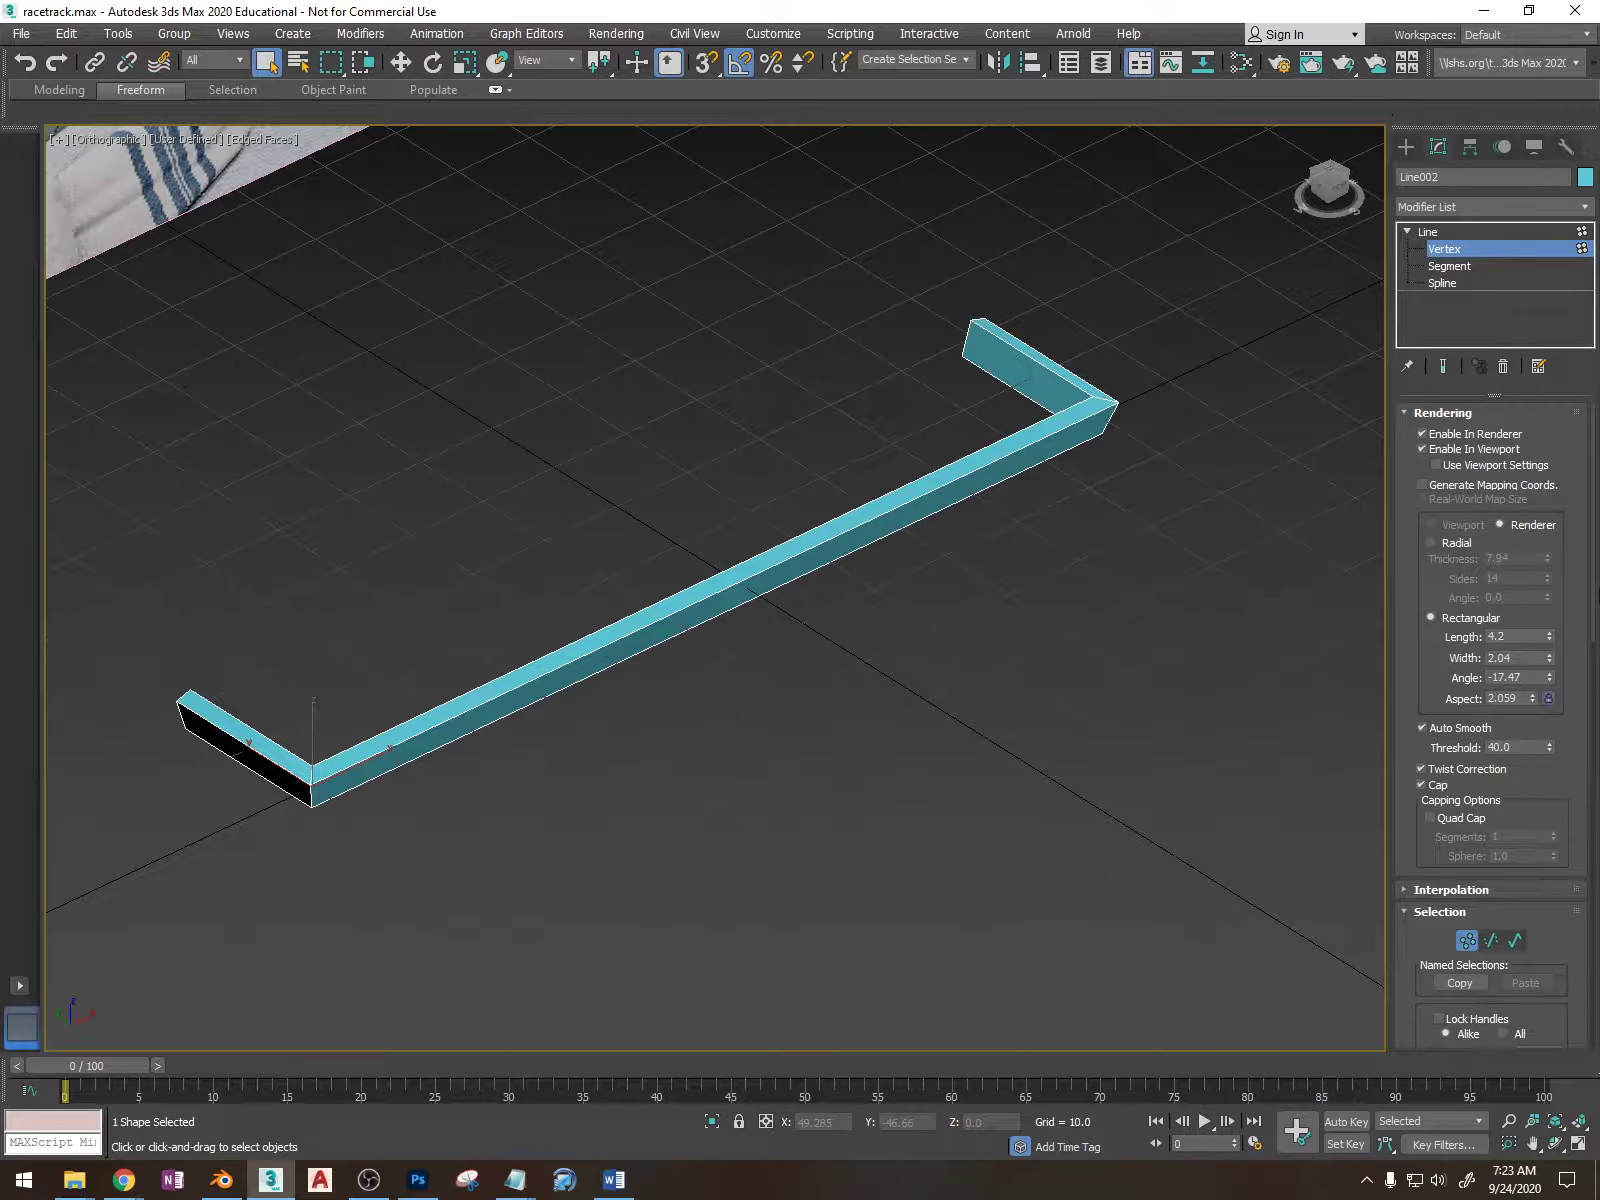
right_click(1550, 677)
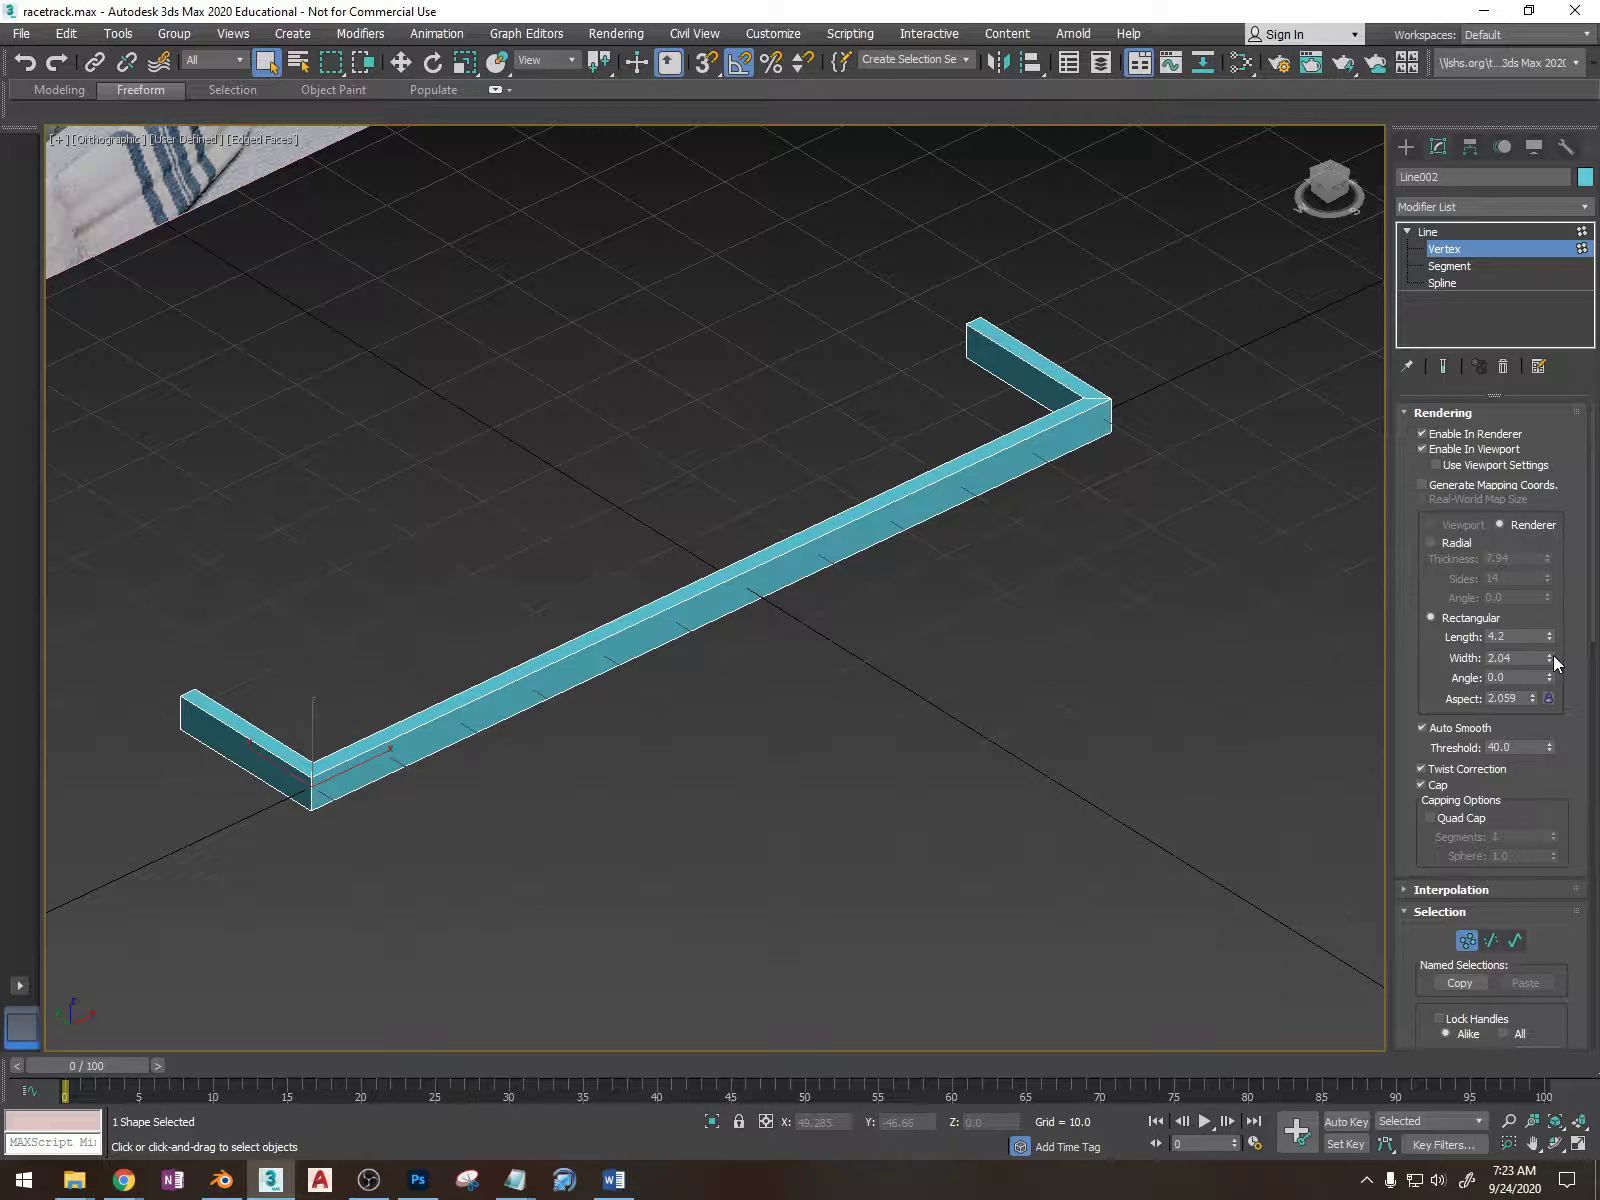
- Return the line to a radial cross-section with thickness 5.082 and disable its thickness in the renderer and the viewport
left_click(1433, 541)
mouse_move(1547, 560)
left_mouse_down()
mouse_move(1553, 617)
mouse_move(1549, 593)
left_mouse_up()
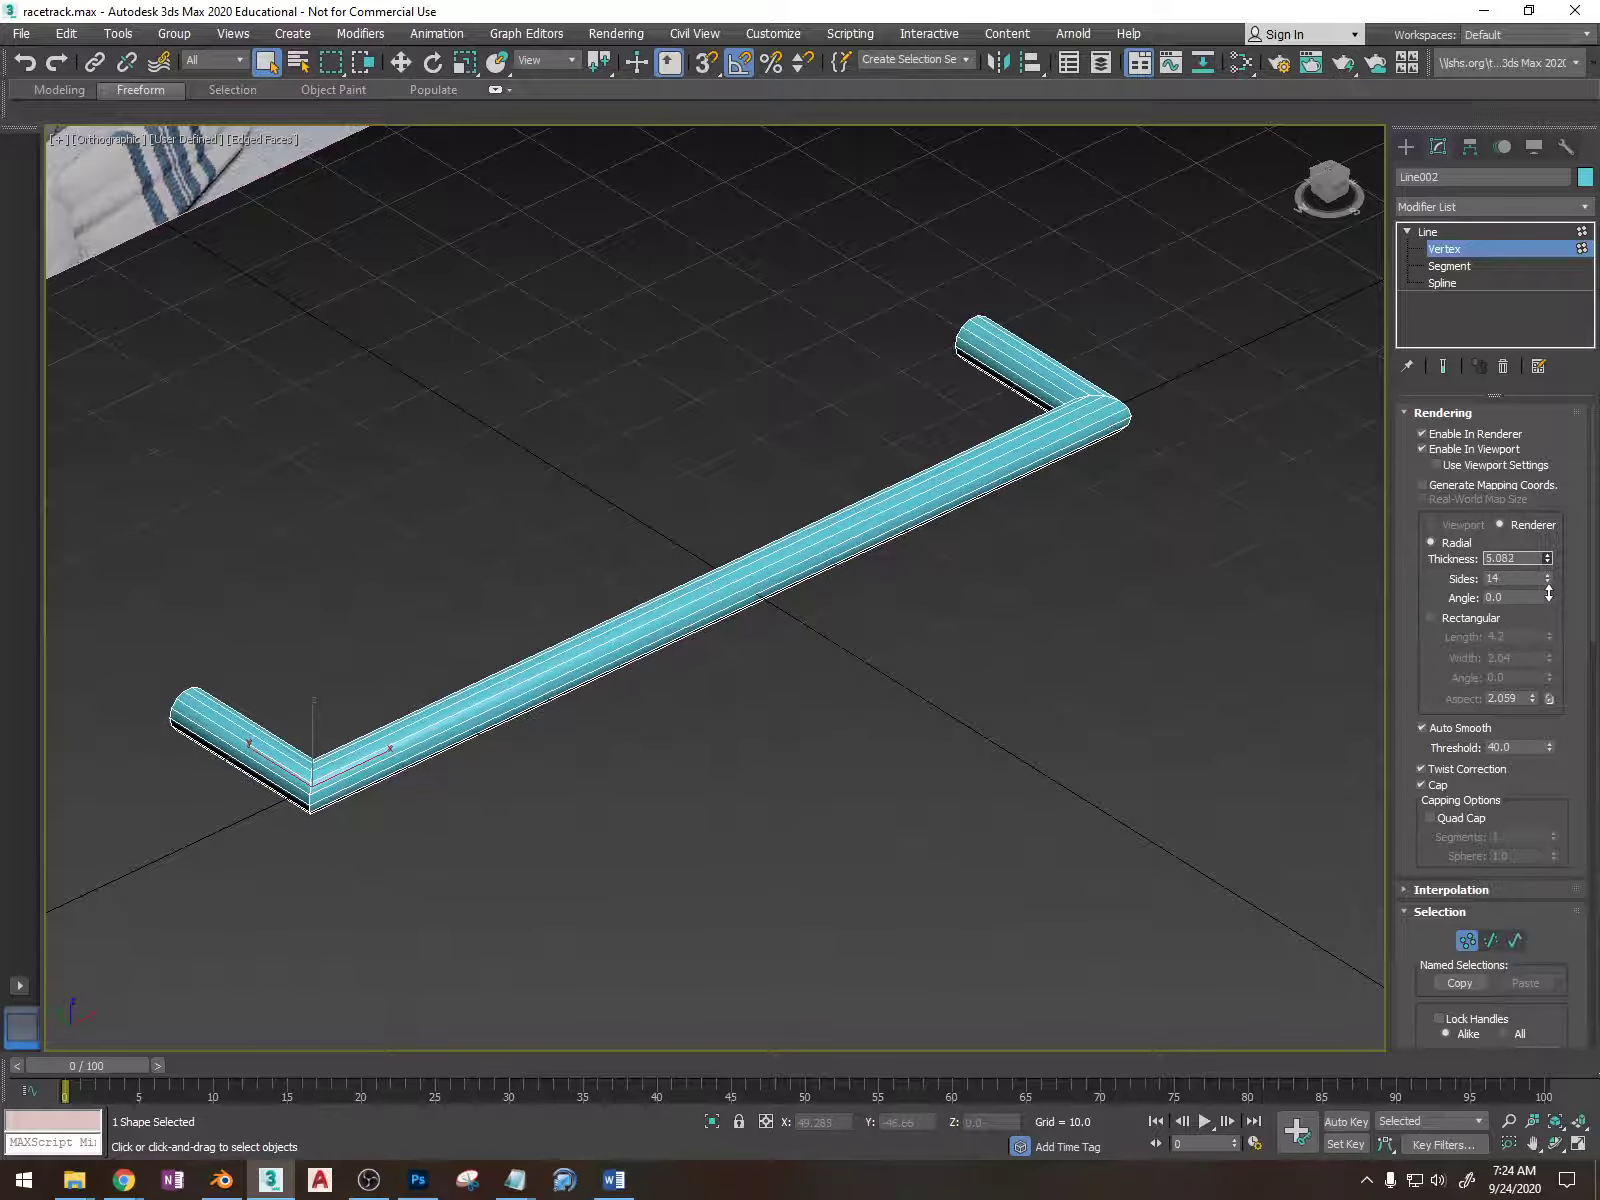
left_click(1423, 433)
left_click(1421, 448)
- In the Top view, try rounding the two base corner vertices of the U-shaped line with Fillet
left_click_drag(1328, 180, 1320, 185)
left_click(1322, 180)
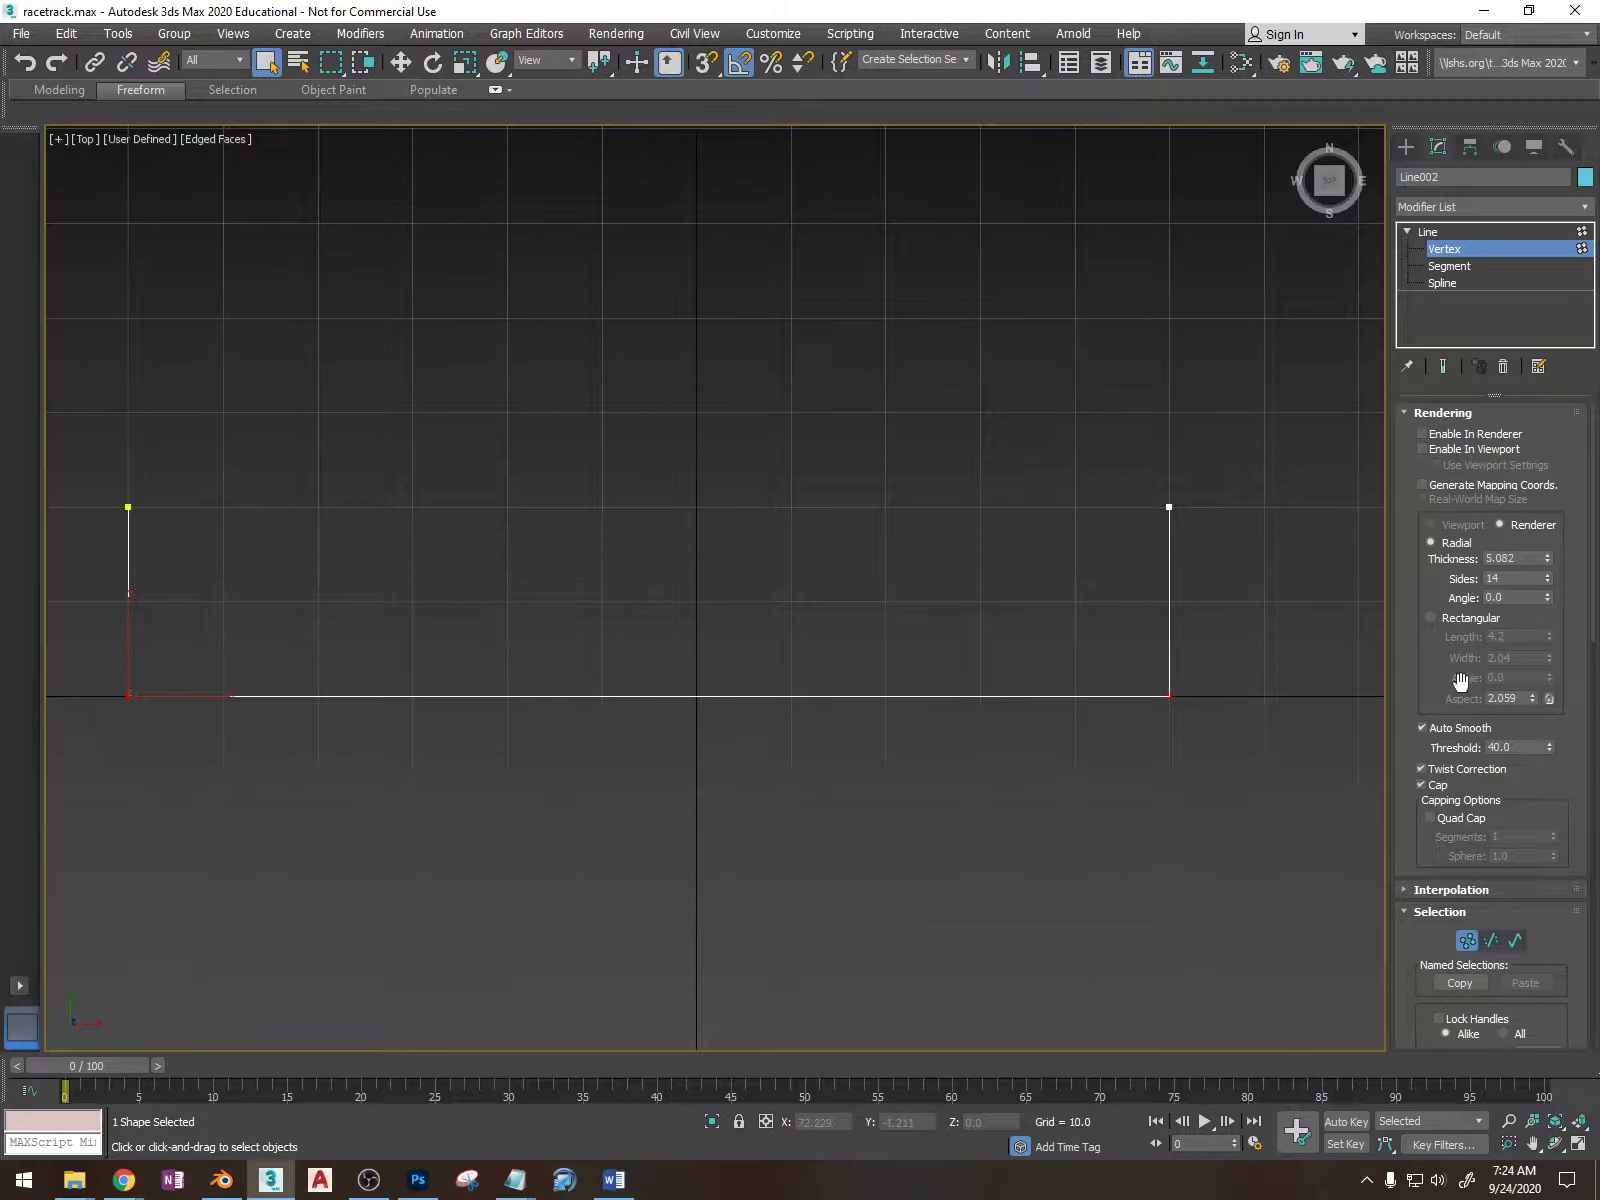
scroll(1450, 685, "down", 5)
scroll(1478, 677, "down", 8)
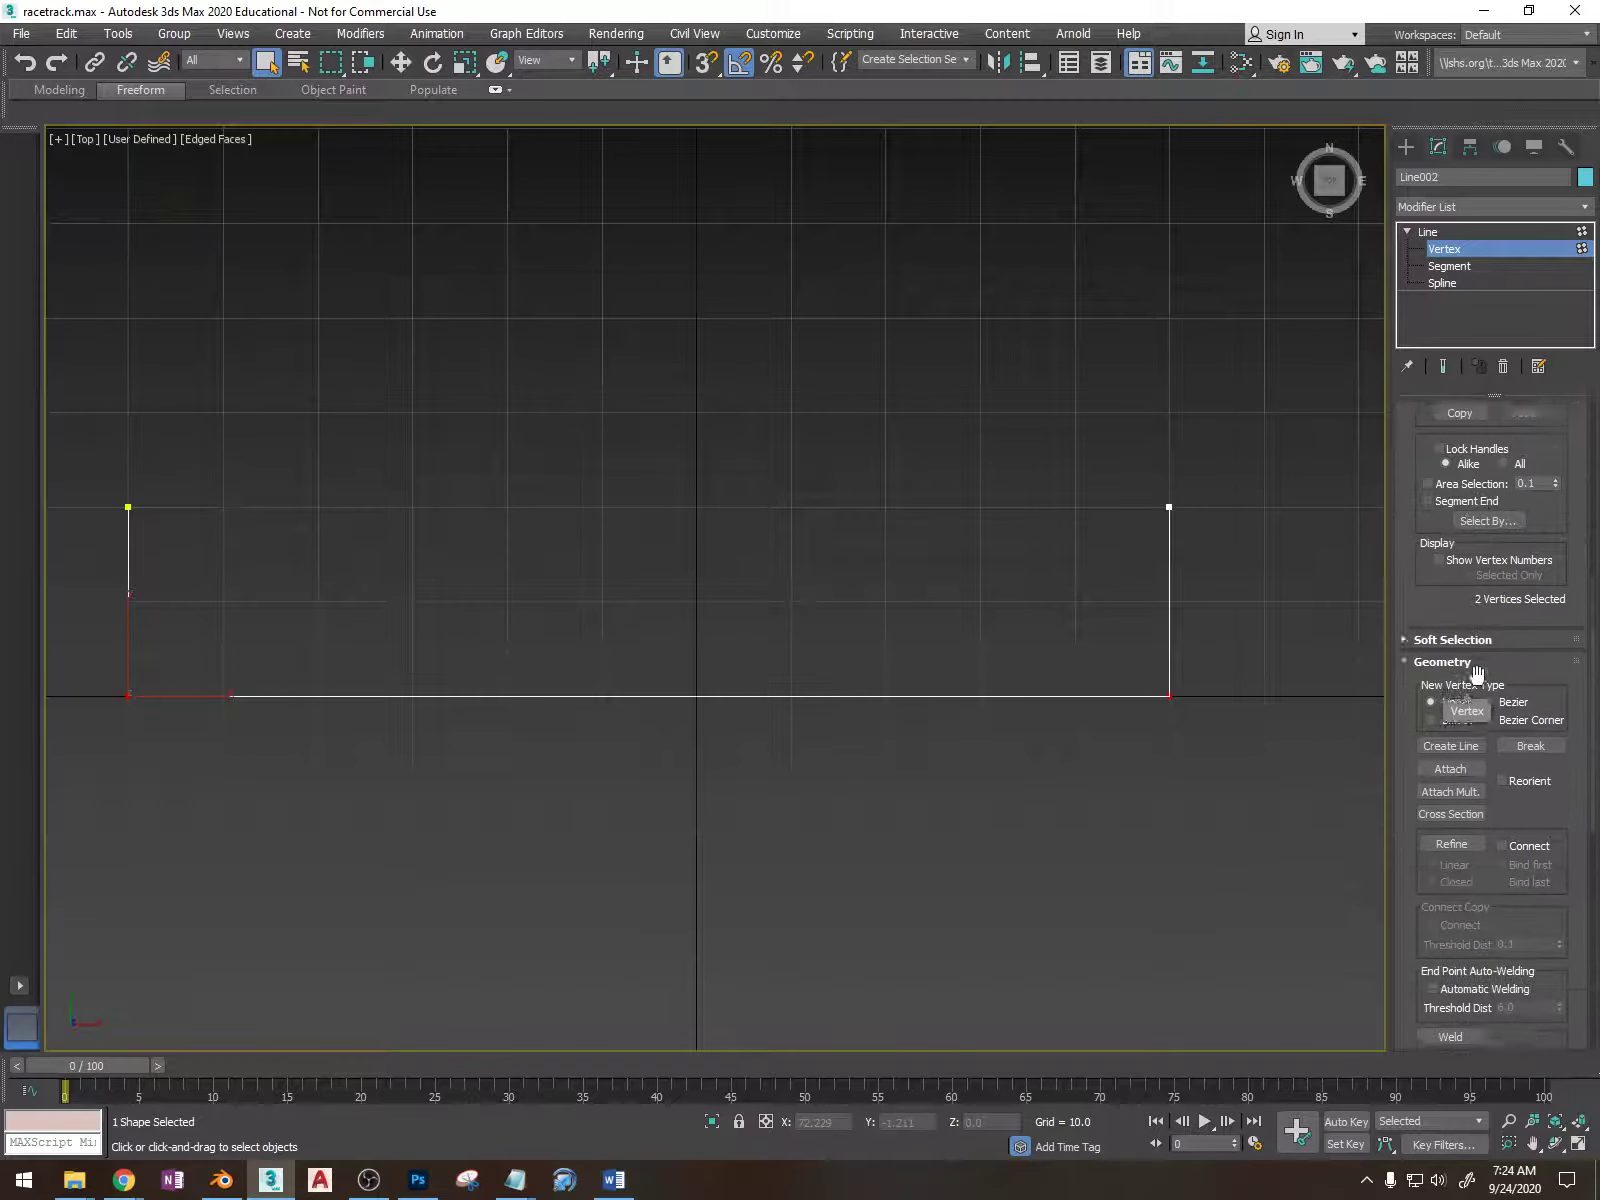
left_click_drag(1258, 637, 28, 800)
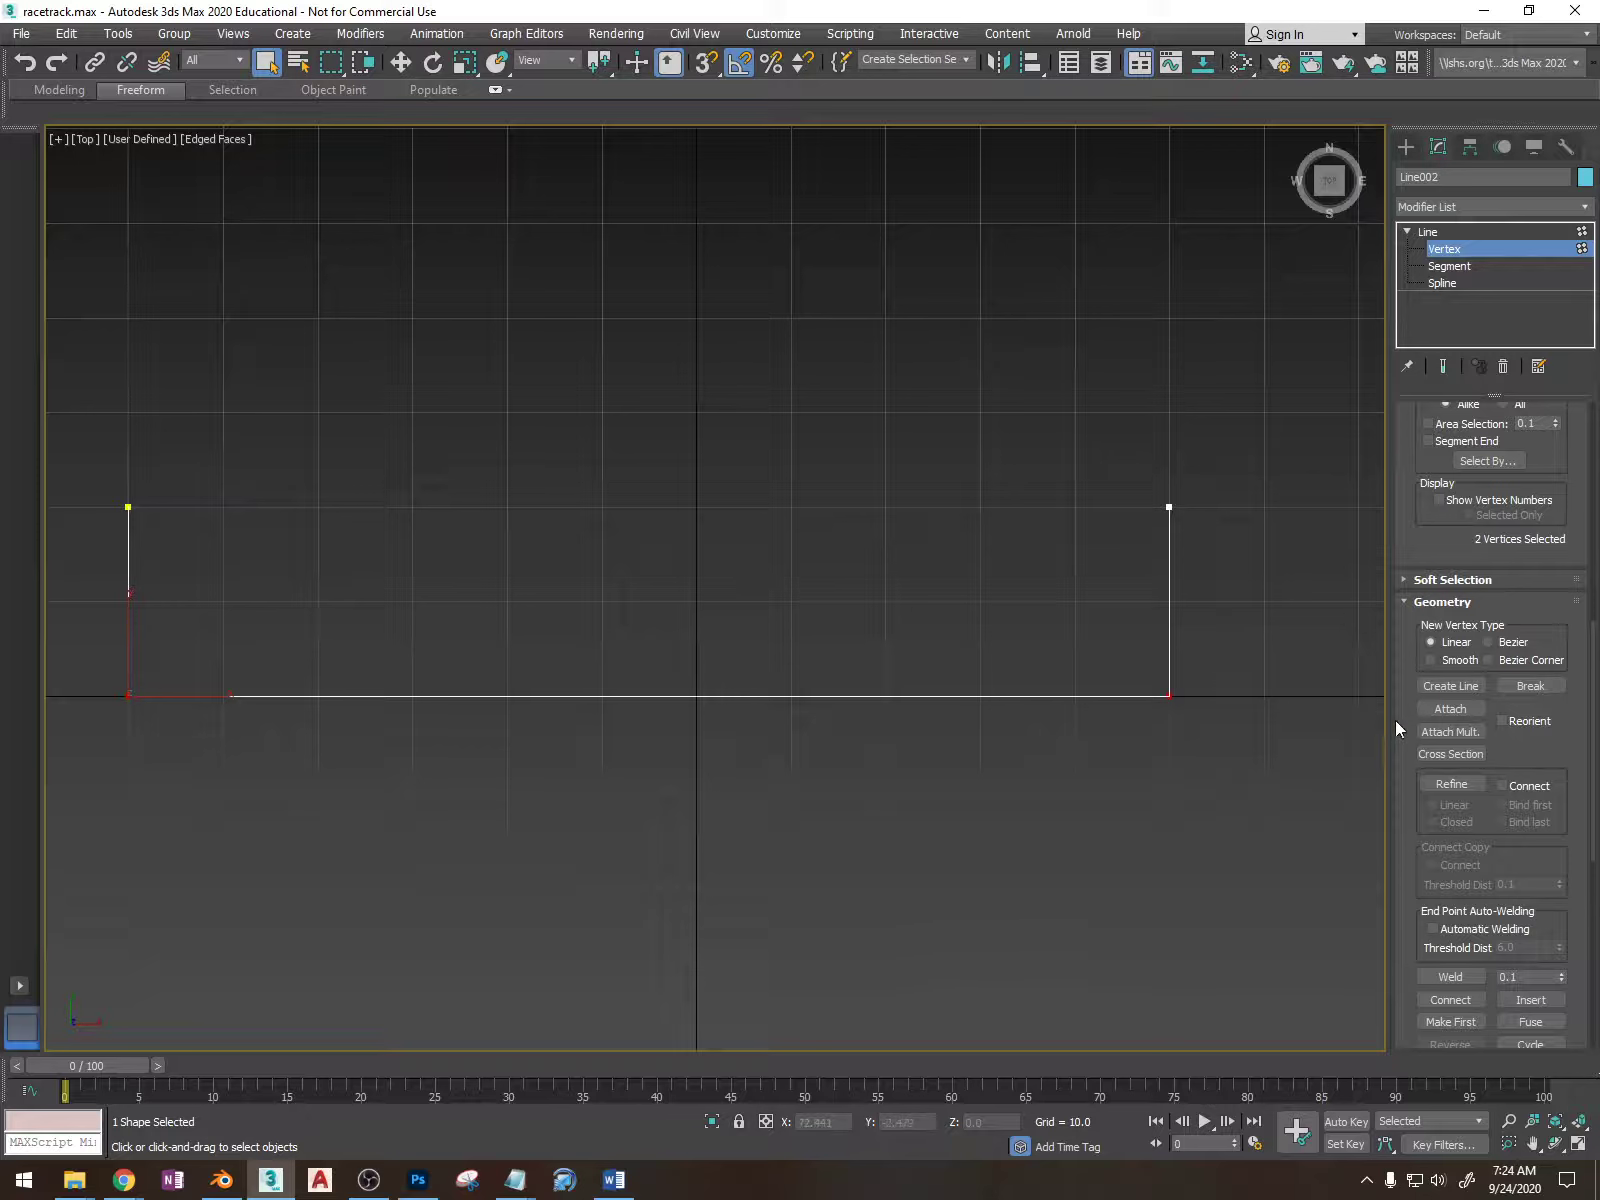
scroll(1438, 720, "down", 3)
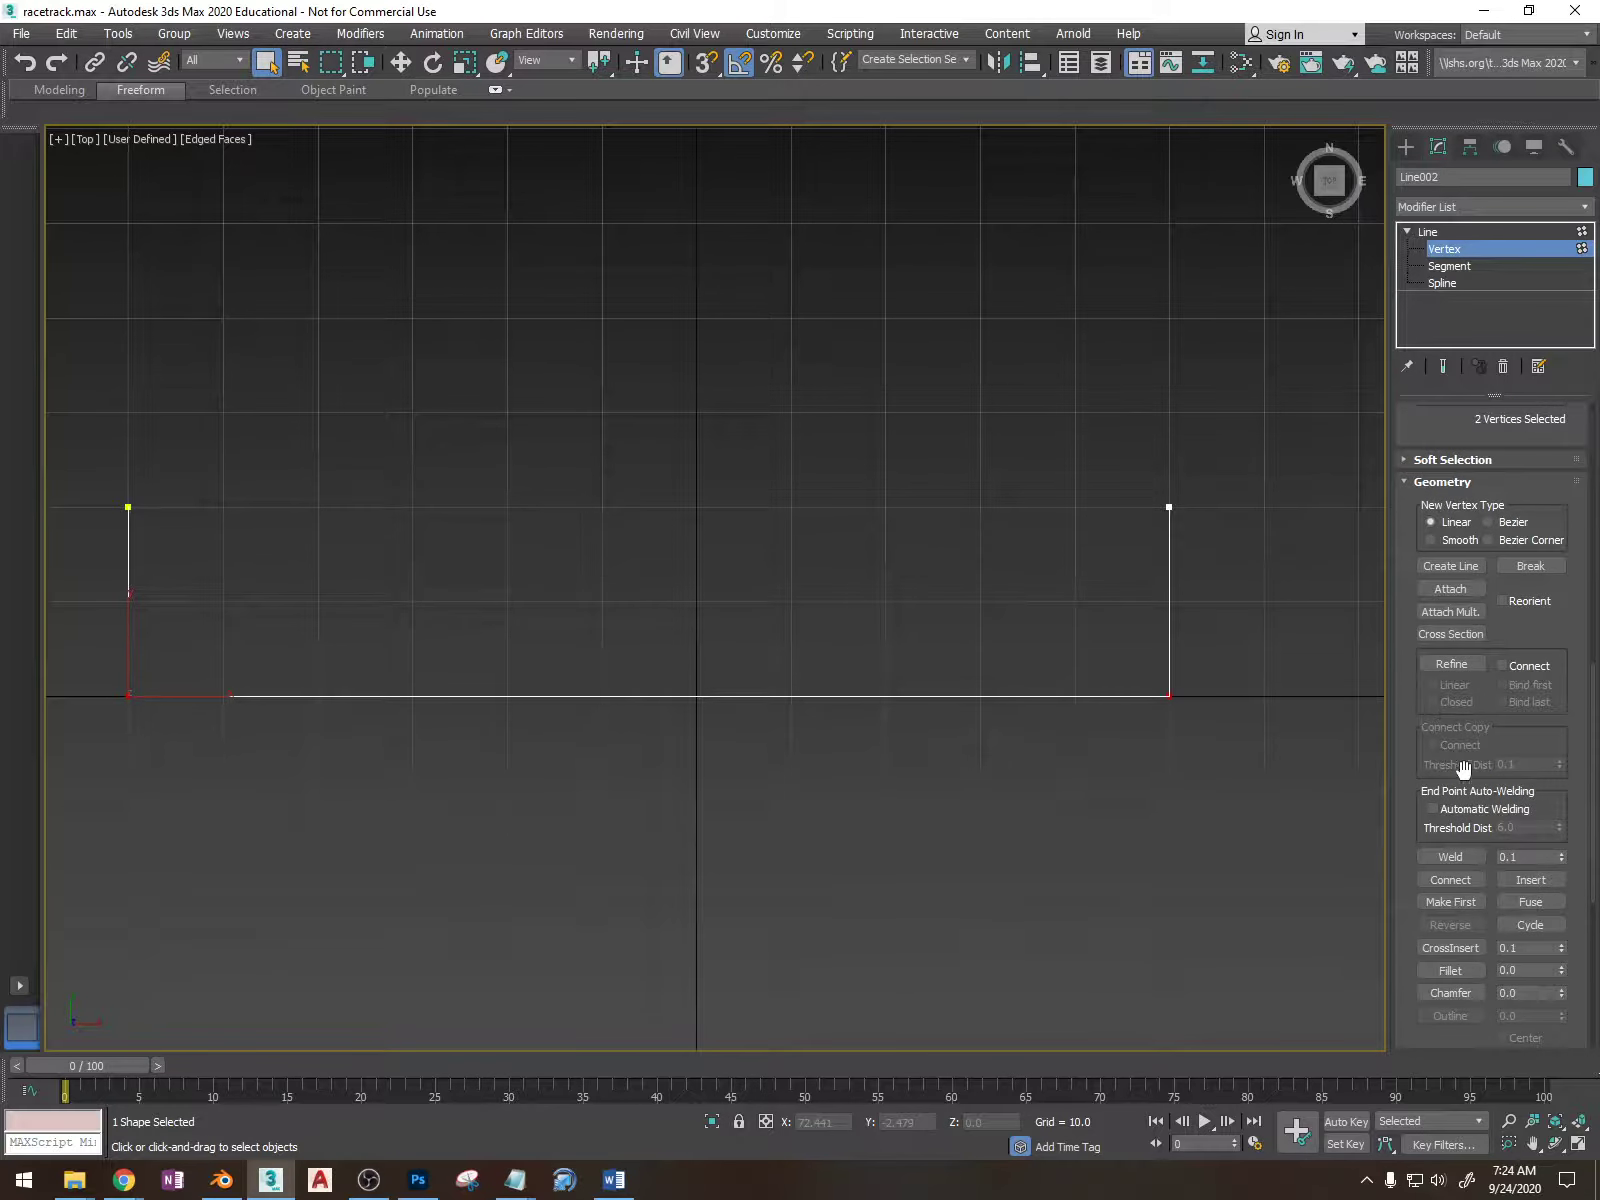
left_click_drag(1565, 975, 1568, 970)
left_click_drag(1542, 975, 1540, 1022)
left_click_drag(1170, 606, 79, 836)
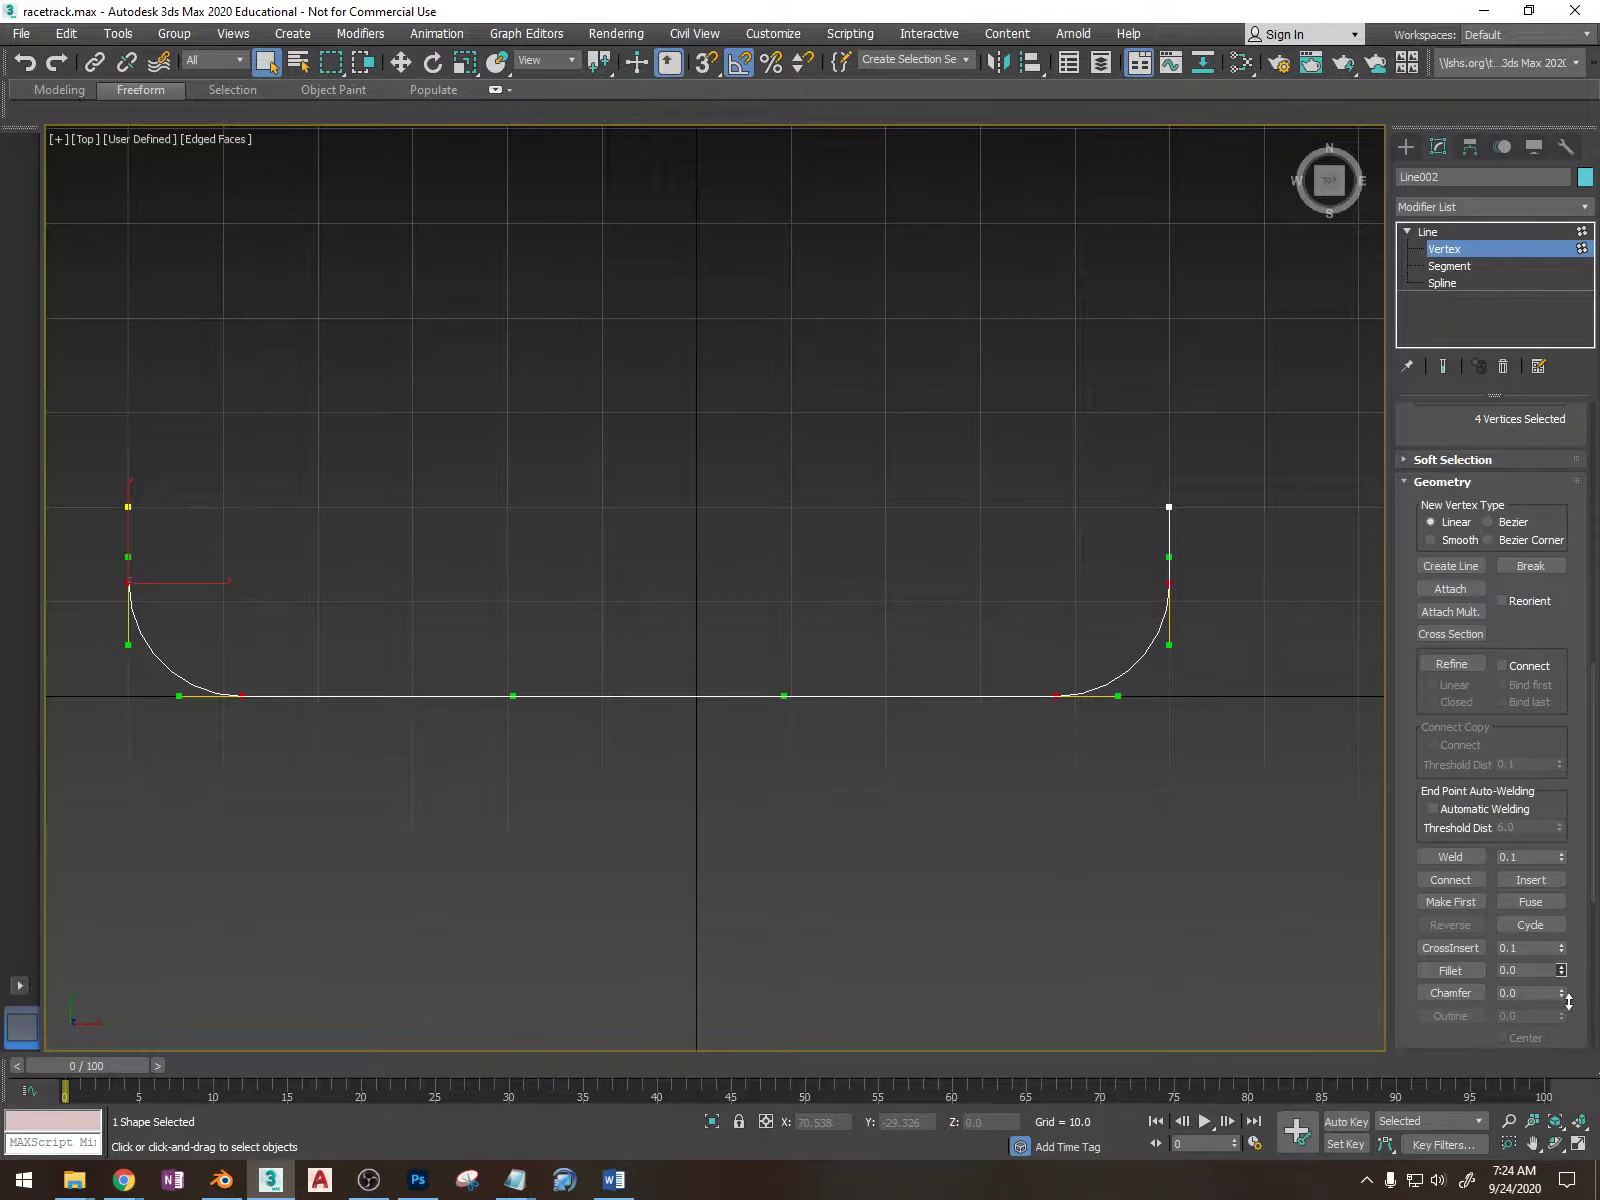
- Undo the trial fillets on the U-shaped line's corners
left_click_drag(1573, 1059, 1571, 930)
left_click(884, 604)
key("ctrl+z")
key("ctrl+z")
key("ctrl+z")
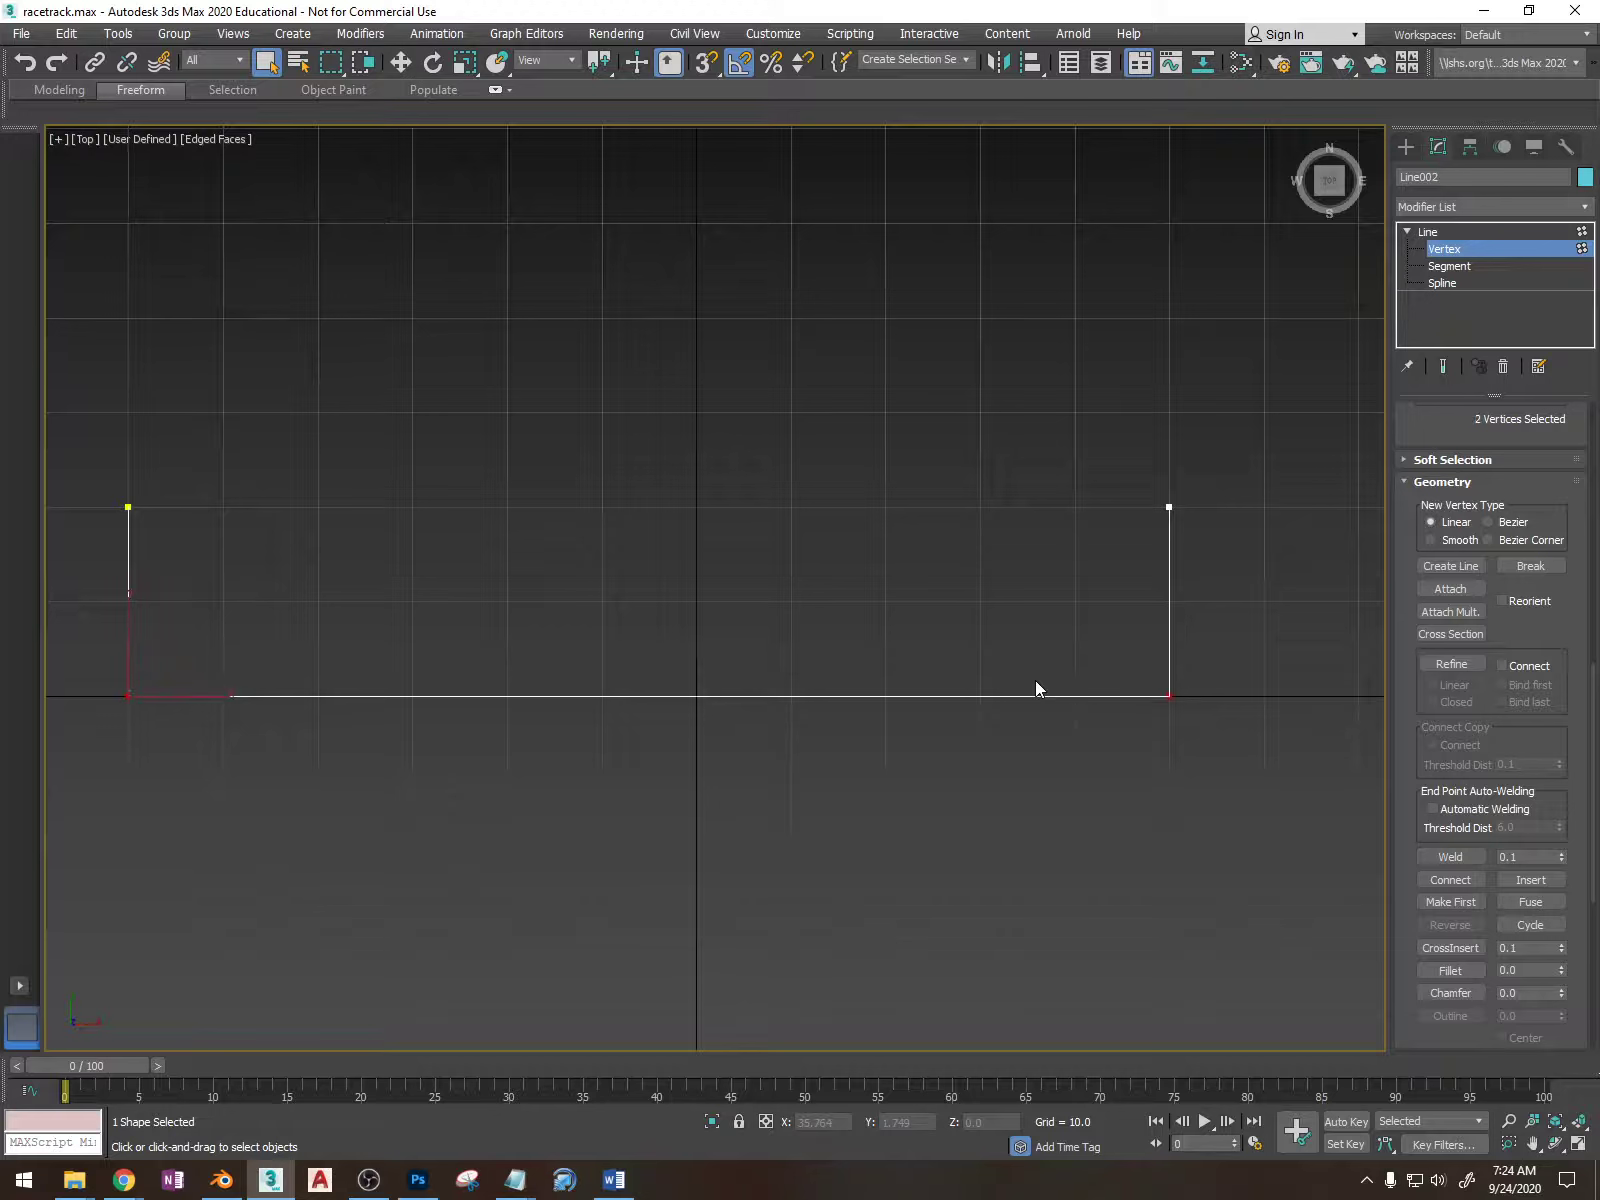
- Fillet the two base corners of the U-shaped line and enable its thickness in the renderer and the viewport
left_click(1561, 966)
left_click_drag(1562, 970, 1562, 966)
scroll(881, 655, "down", 4)
middle_click_drag(881, 655, 912, 582, "alt")
scroll(1436, 503, "up", 3)
scroll(1436, 503, "up", 5)
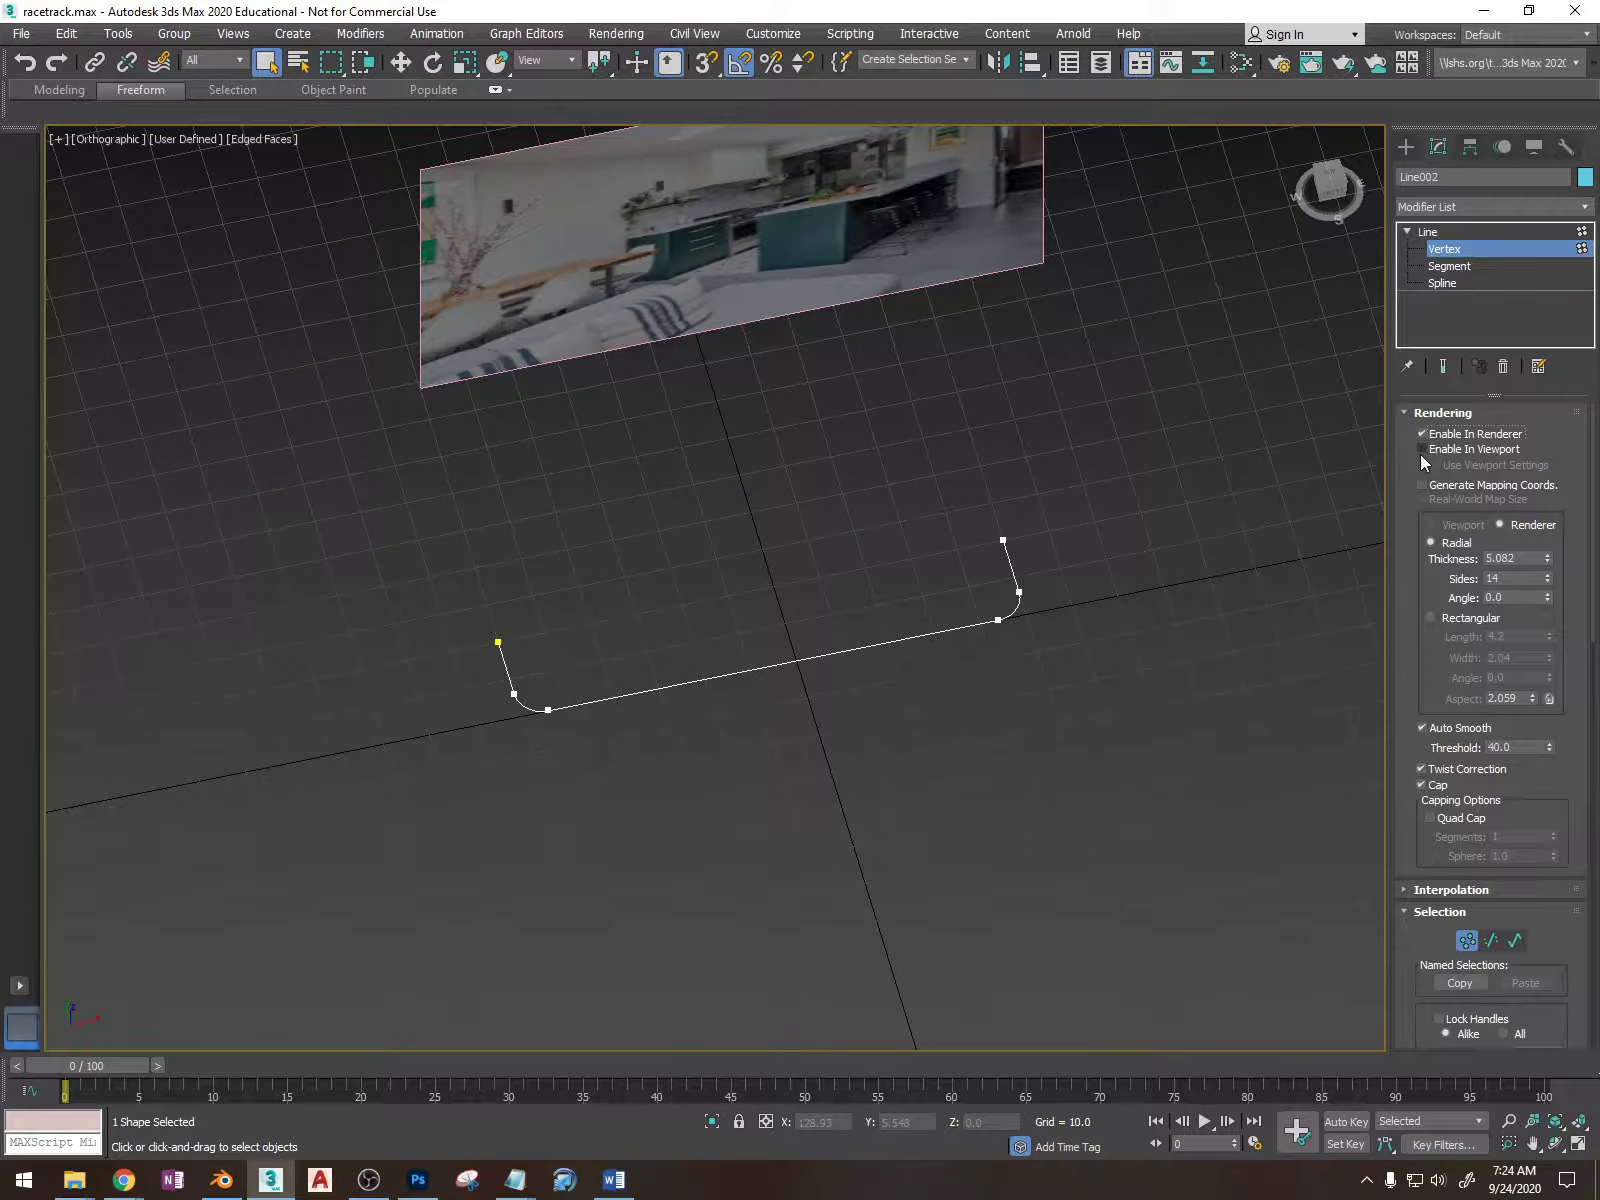
left_click(1421, 451)
- Set the rounded handle's radial thickness to 4.777
middle_click_drag(881, 655, 881, 620, "alt")
scroll(744, 284, "up", 4)
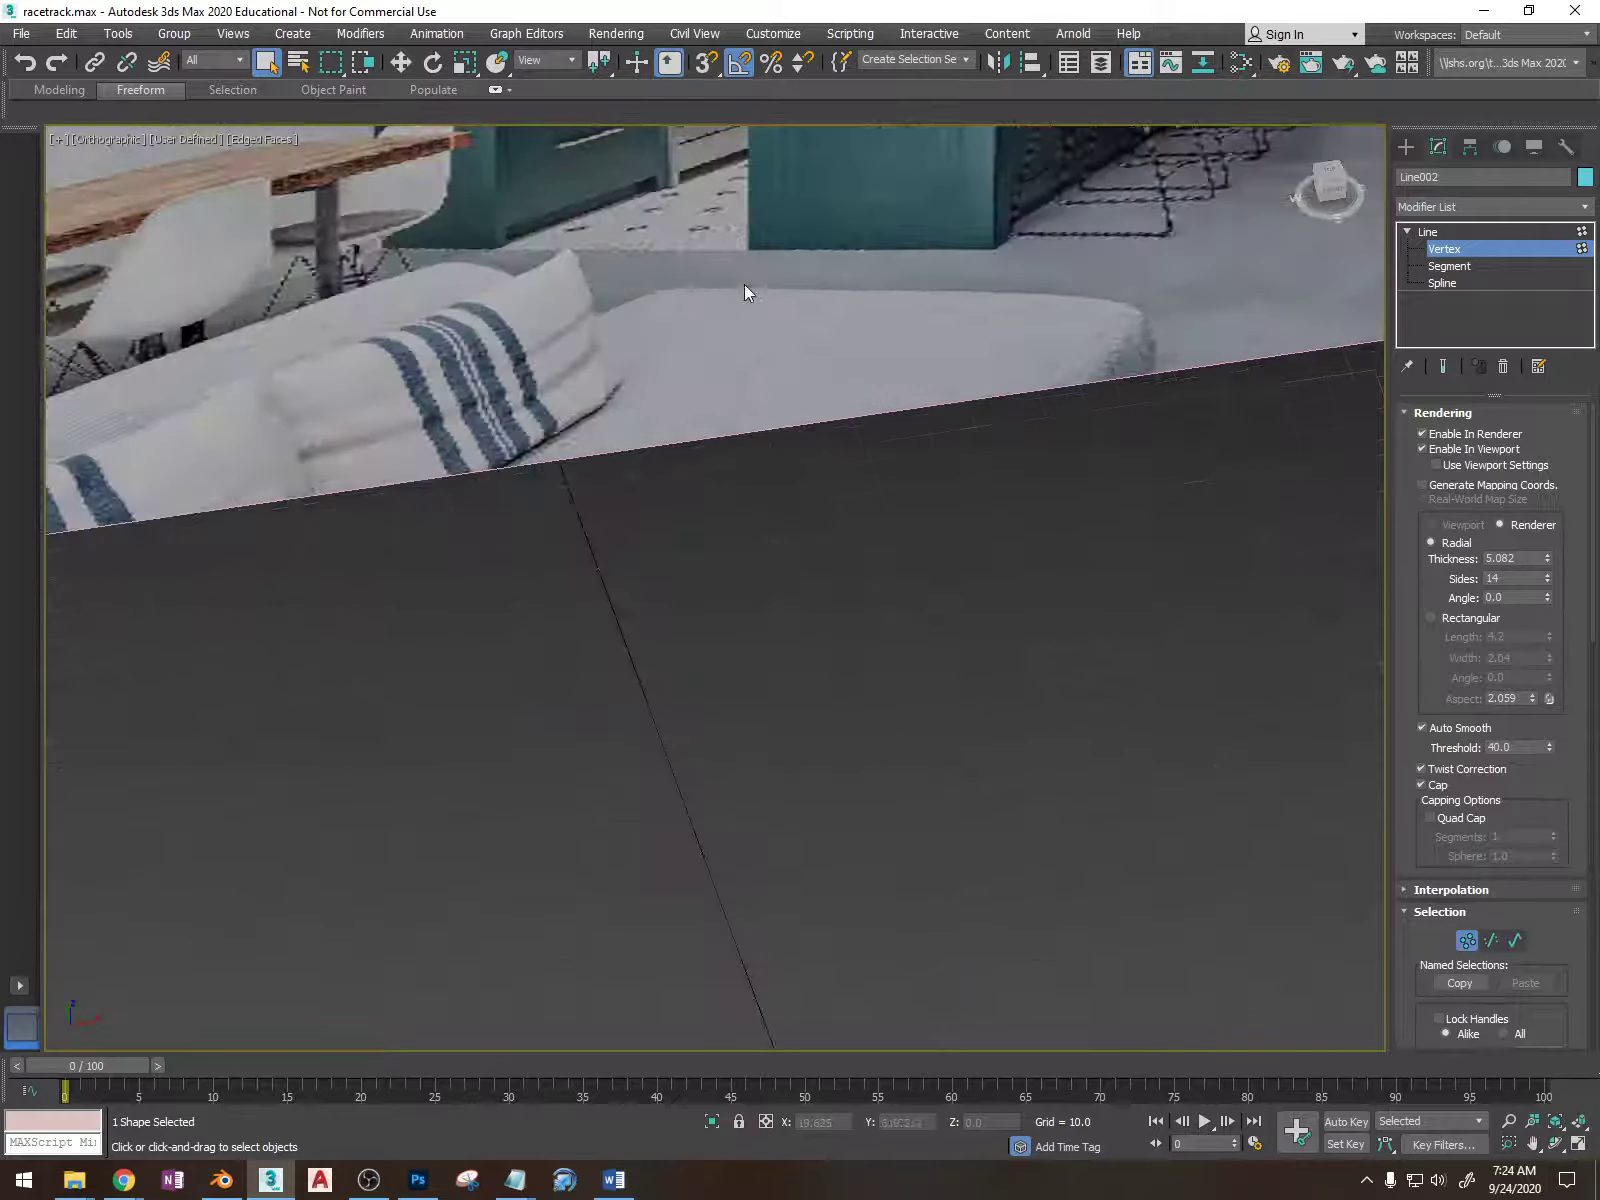
middle_click_drag(744, 284, 765, 693)
scroll(738, 658, "down", 6)
middle_click_drag(789, 775, 857, 643, "alt")
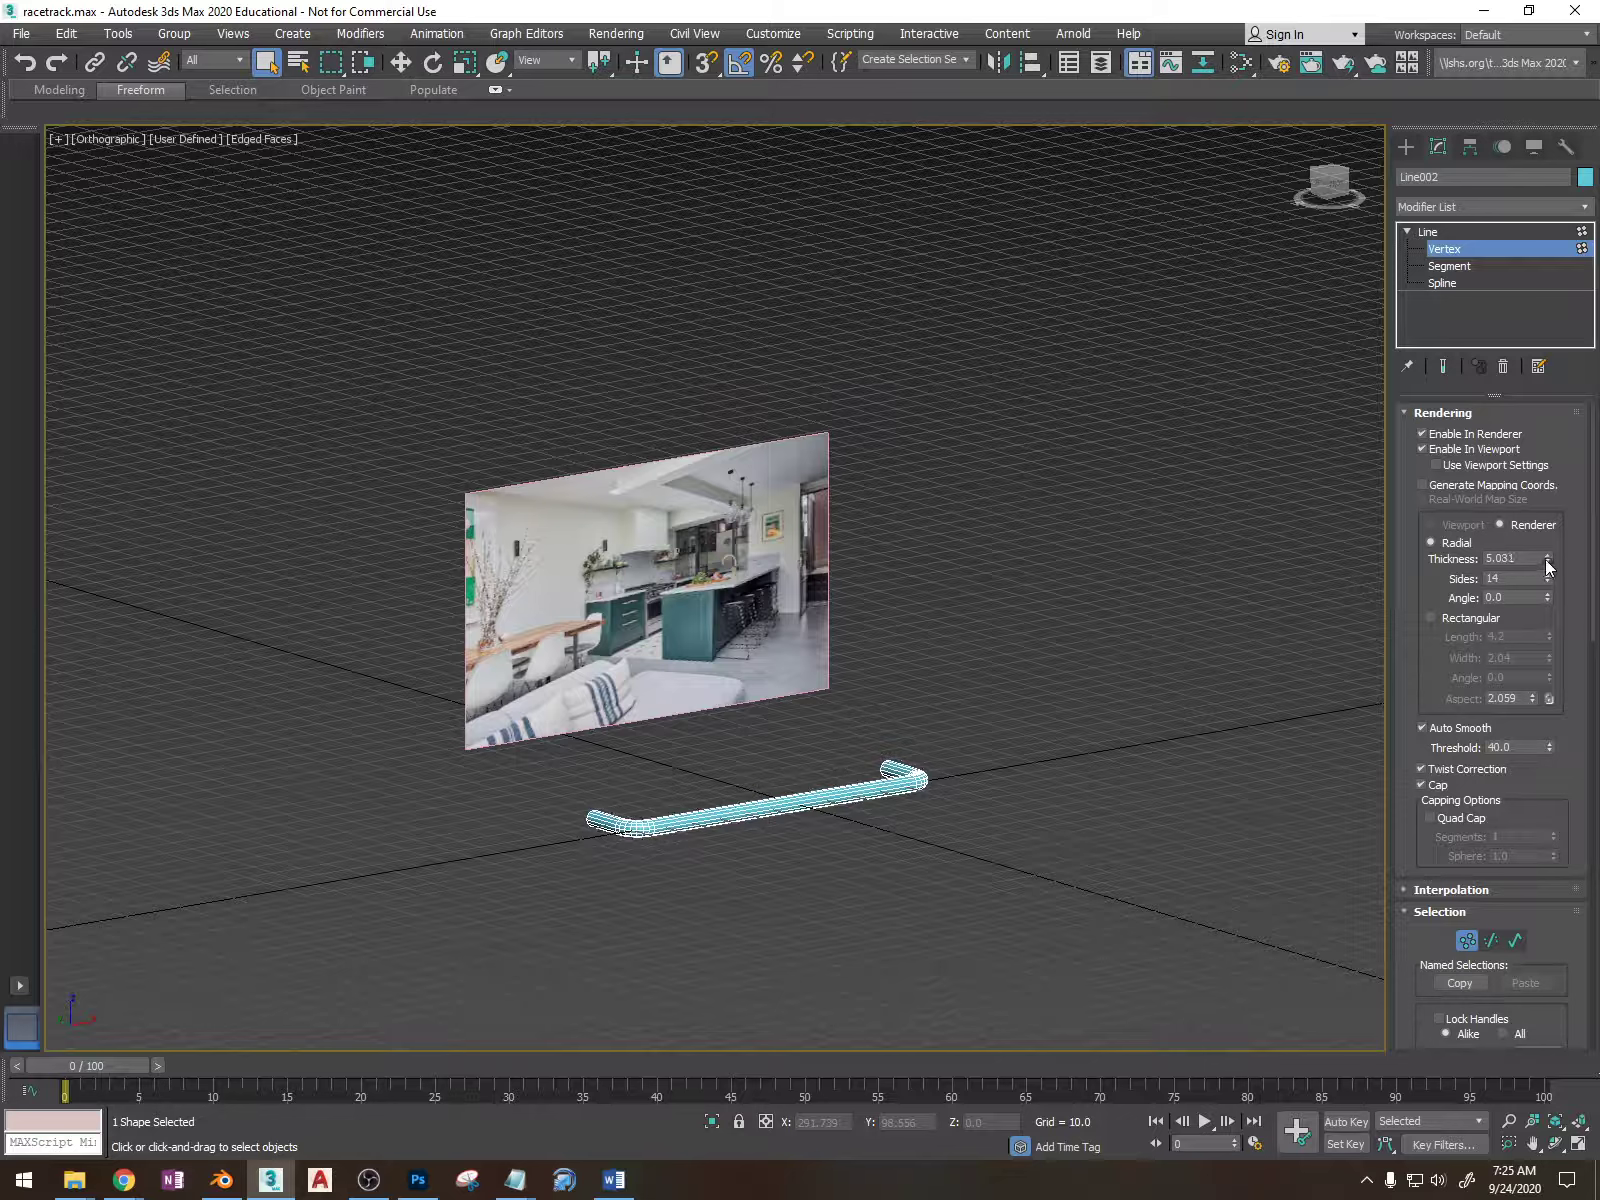
left_click_drag(1546, 560, 1544, 569)
- Examine the curved kitchen faucet in the reference image
scroll(826, 798, "up", 4)
scroll(829, 800, "down", 1)
middle_click_drag(829, 800, 720, 816, "alt")
scroll(916, 402, "up", 8)
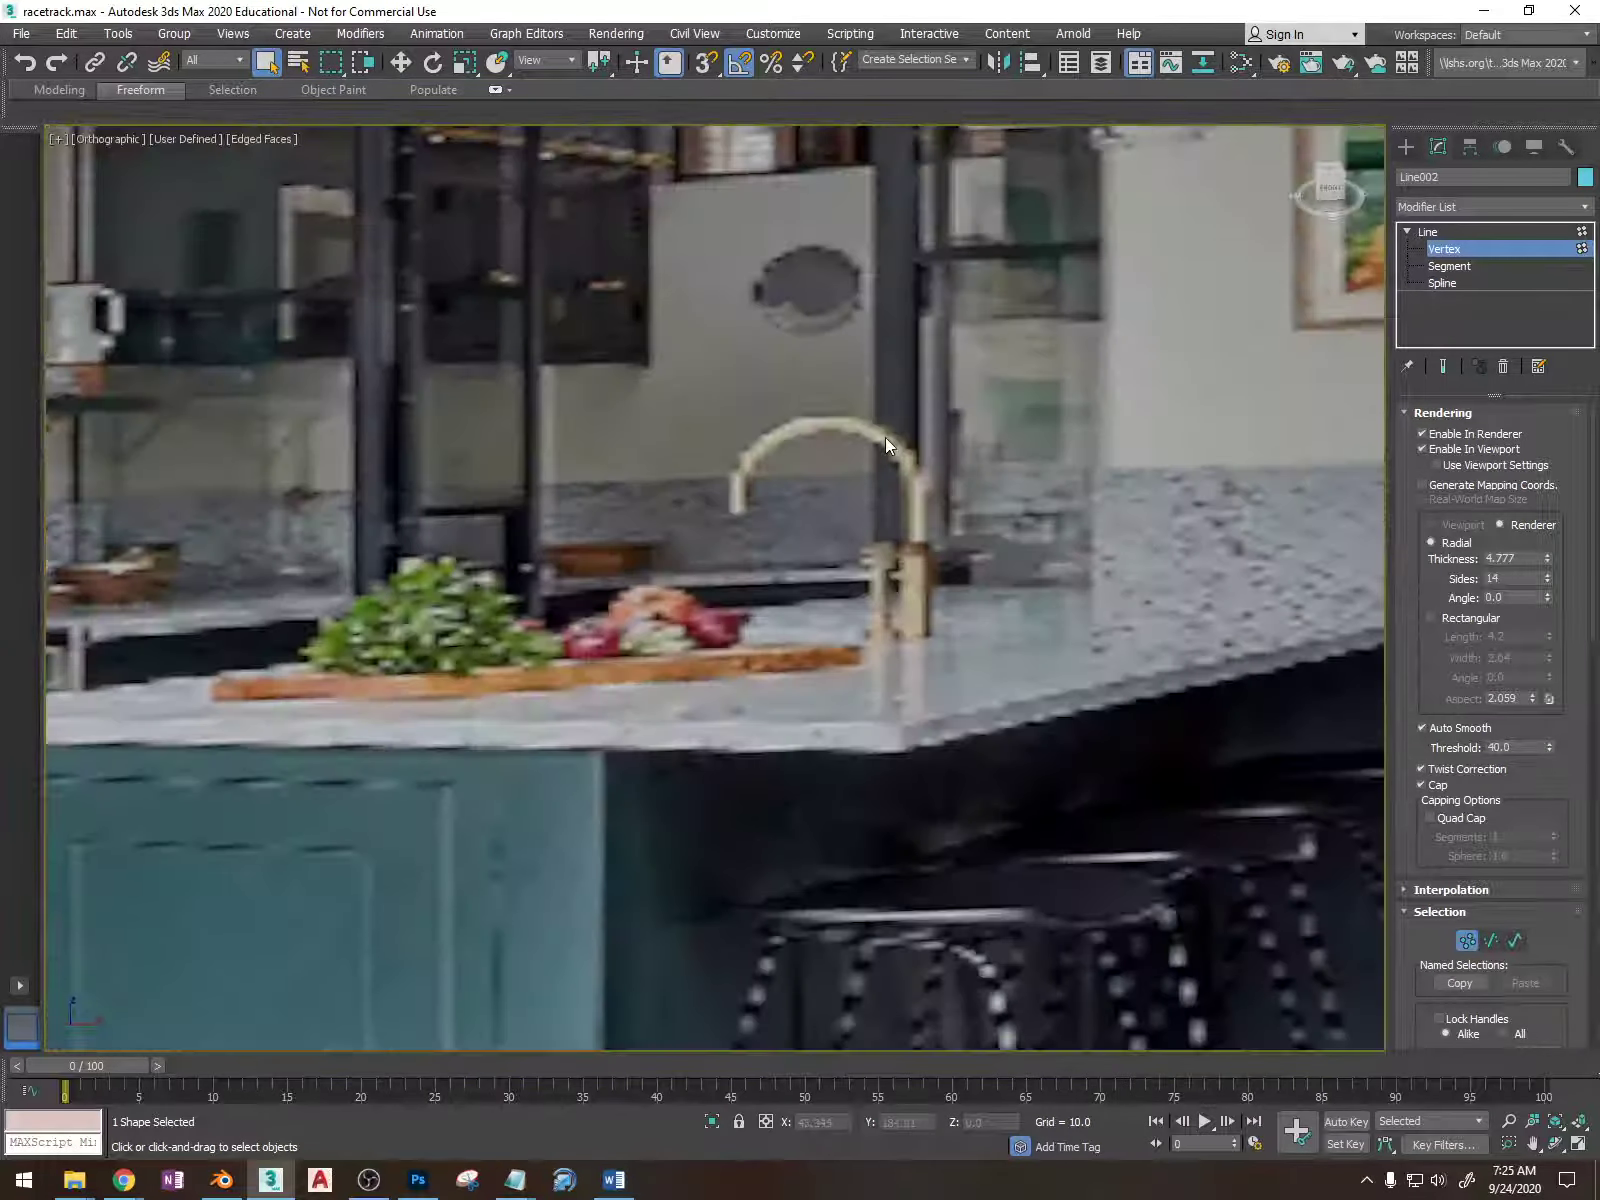
scroll(886, 440, "down", 10)
middle_click_drag(893, 501, 898, 566, "alt")
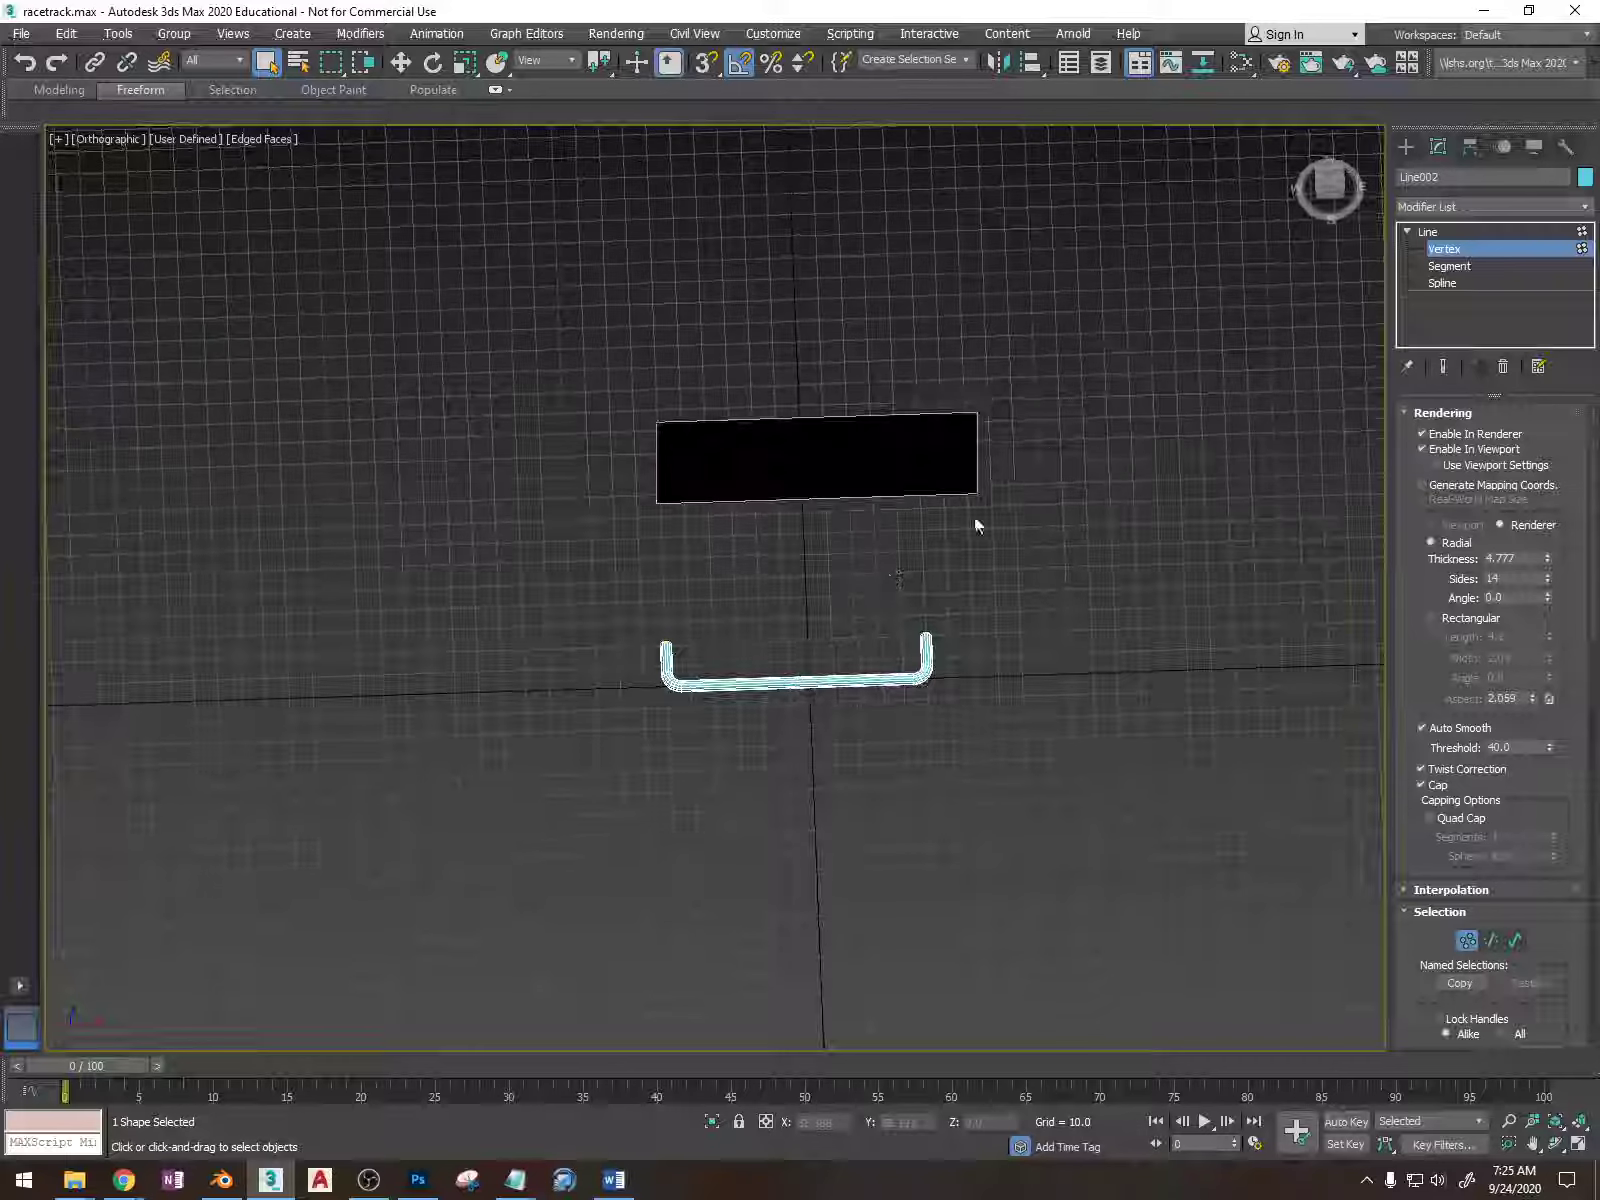
- Switch to the Top view, leave Vertex sub-object mode and delete the handle line
left_click(1329, 177)
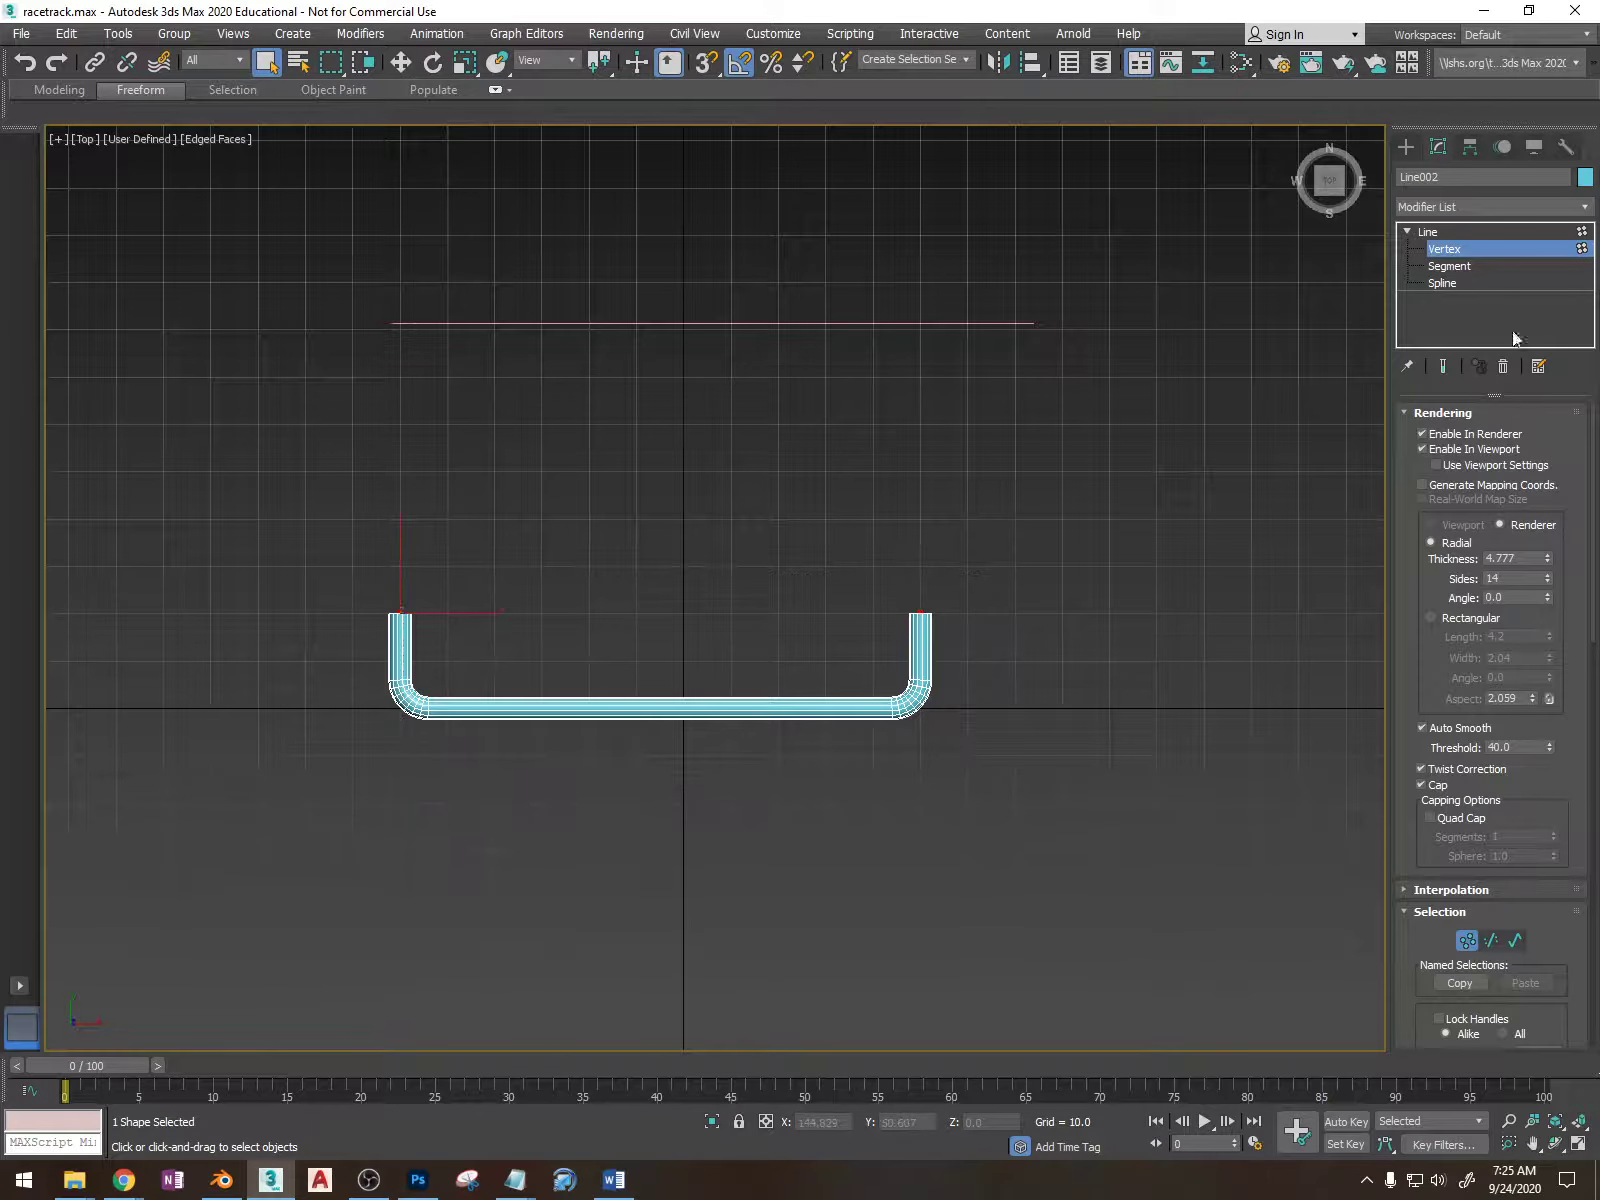
left_click(1428, 231)
key("Delete")
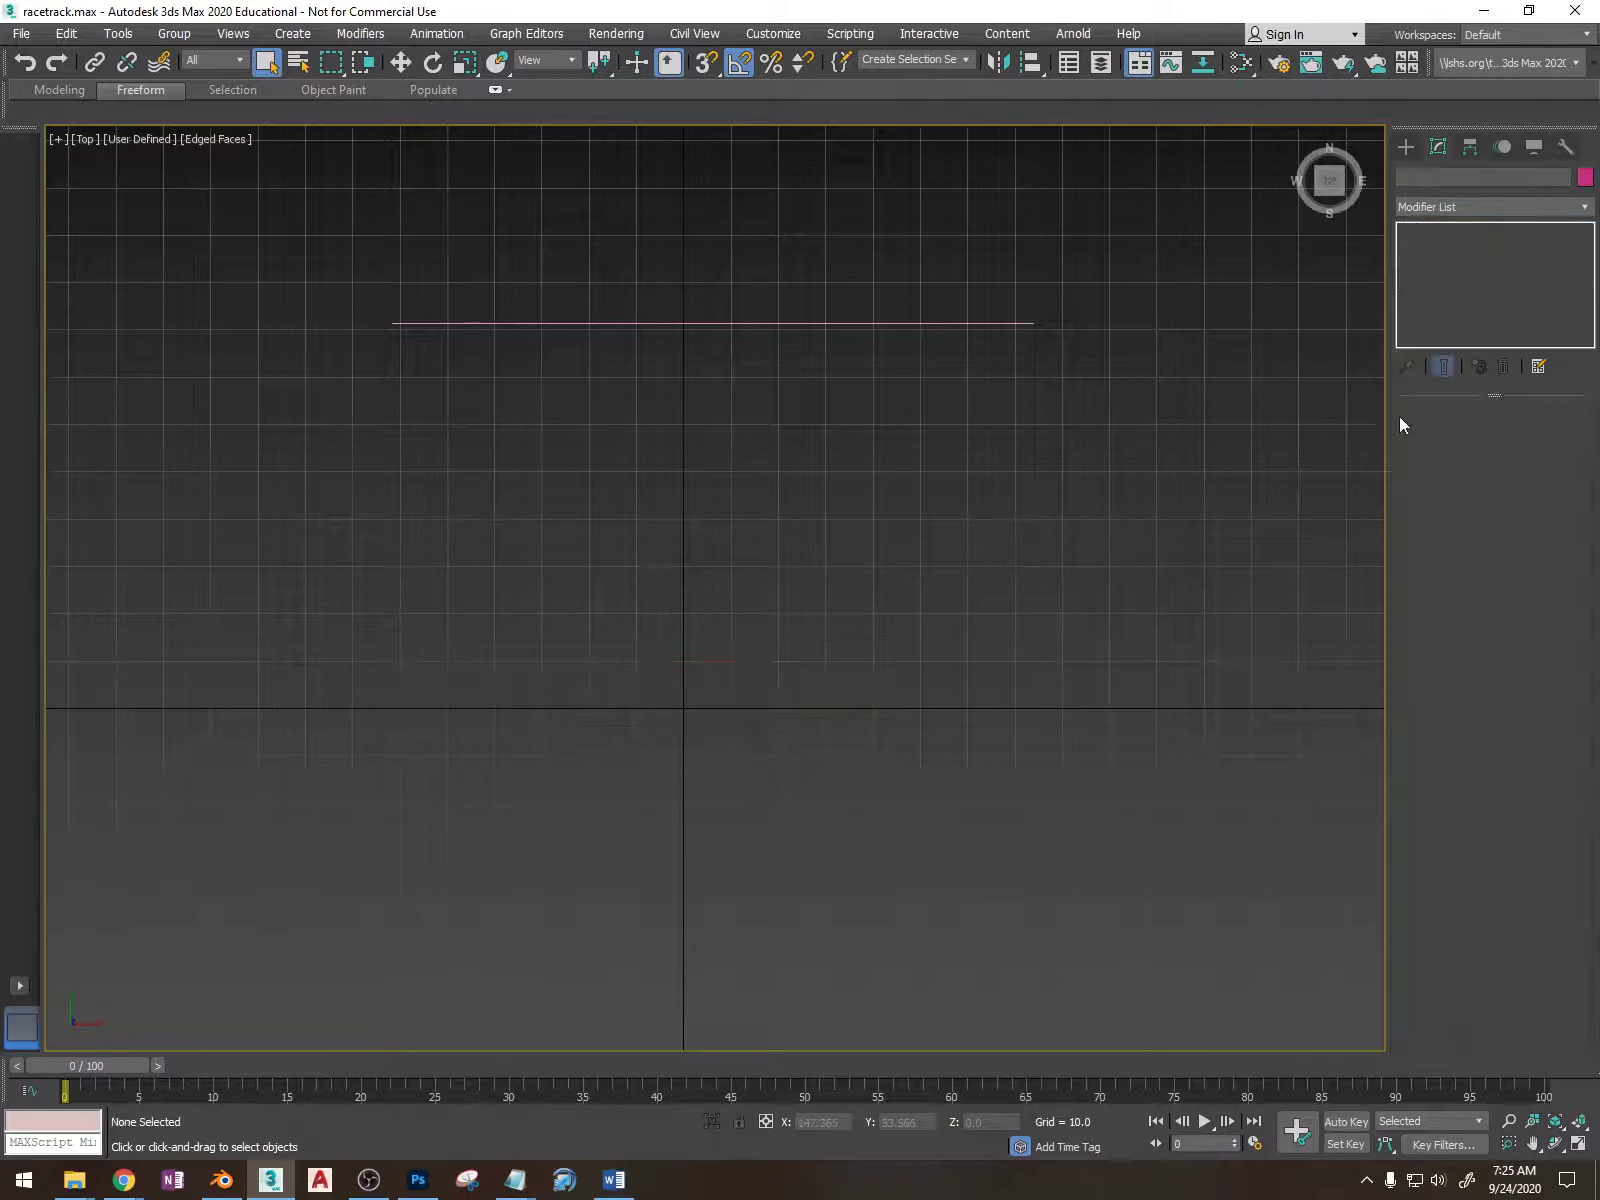
- Set up the Line tool with grid-point snapping on and thickness disabled in both the renderer and the viewport
left_click(1406, 148)
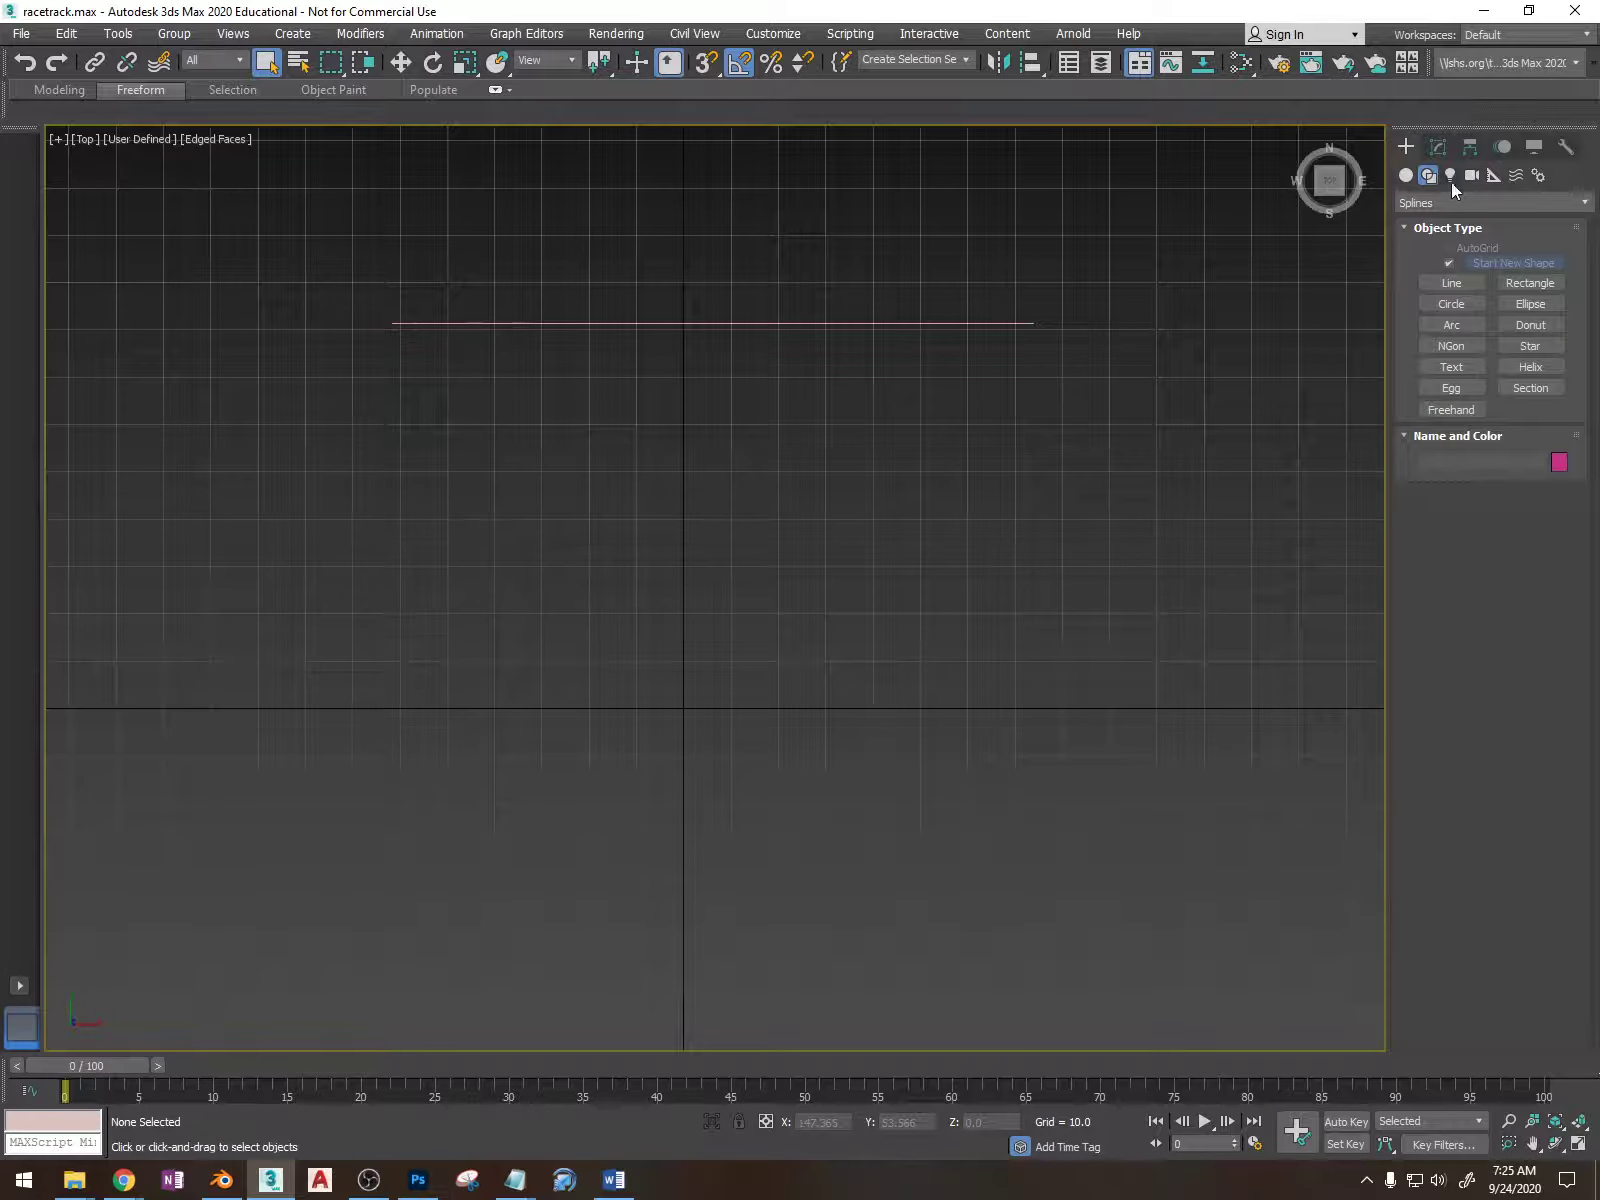
left_click(1474, 312)
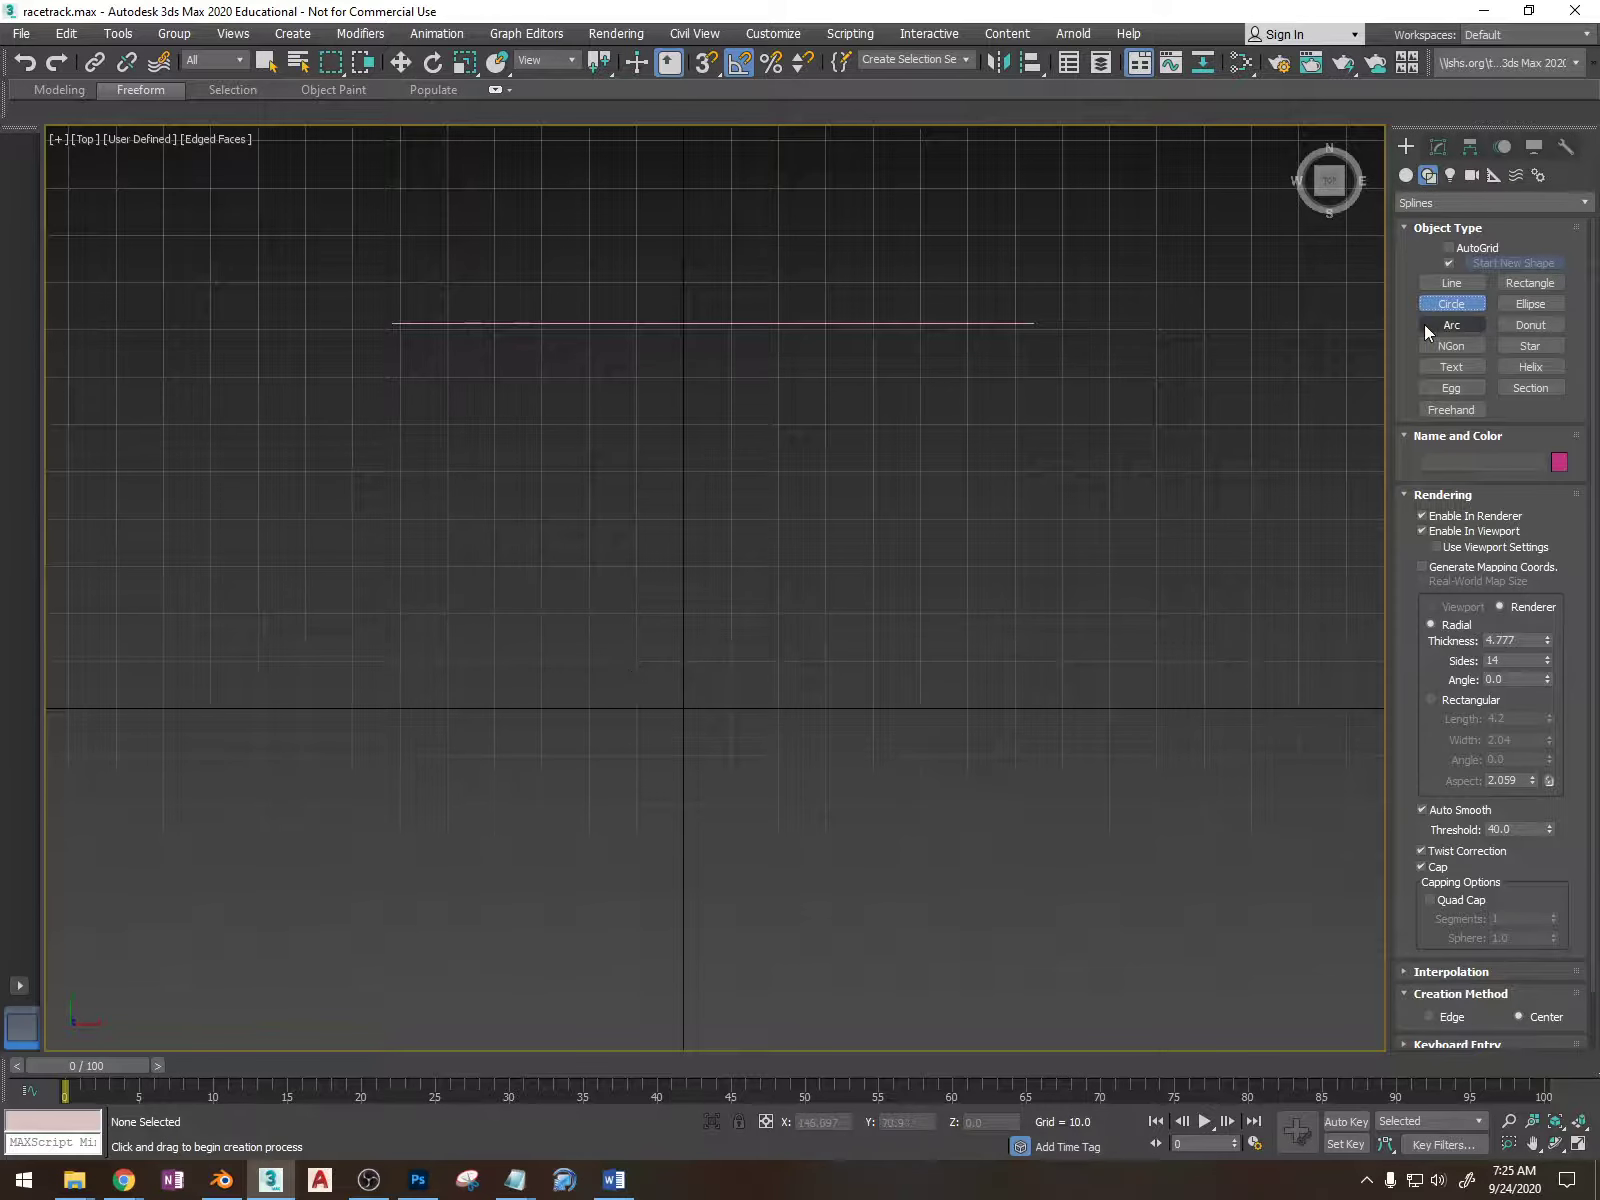
left_click(1452, 284)
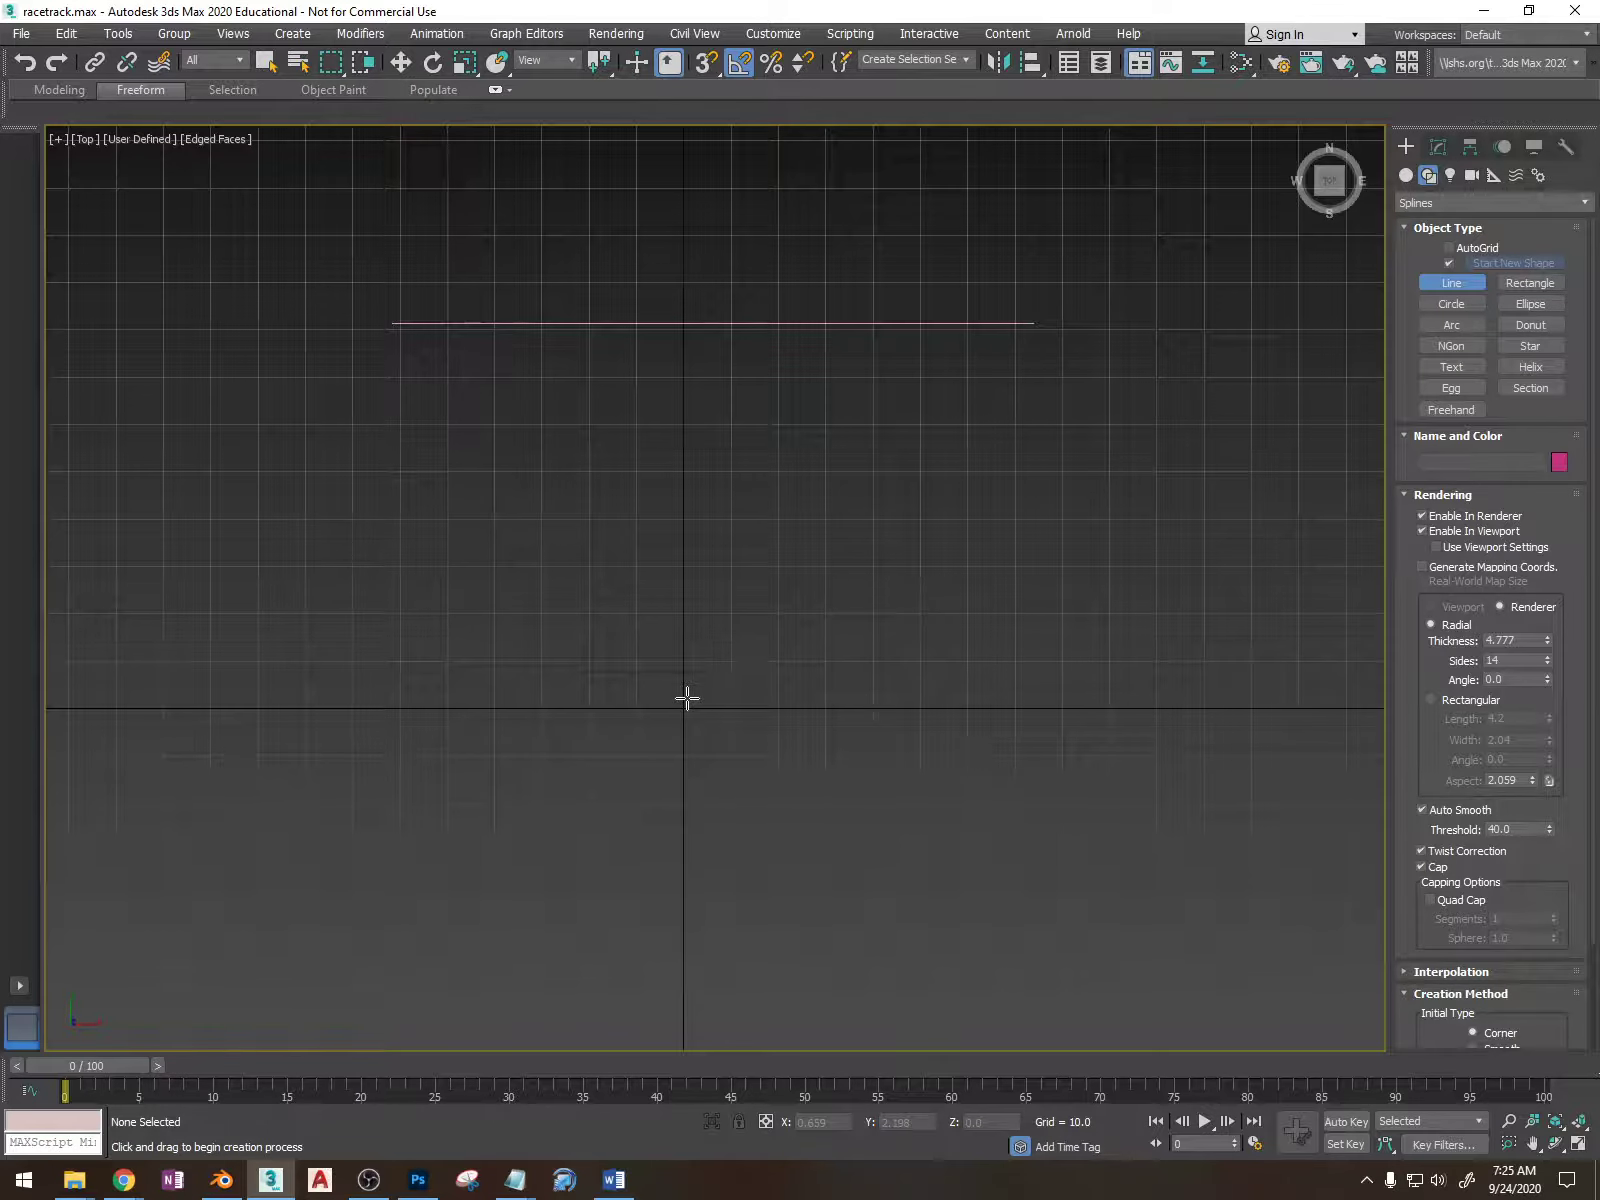
key("s")
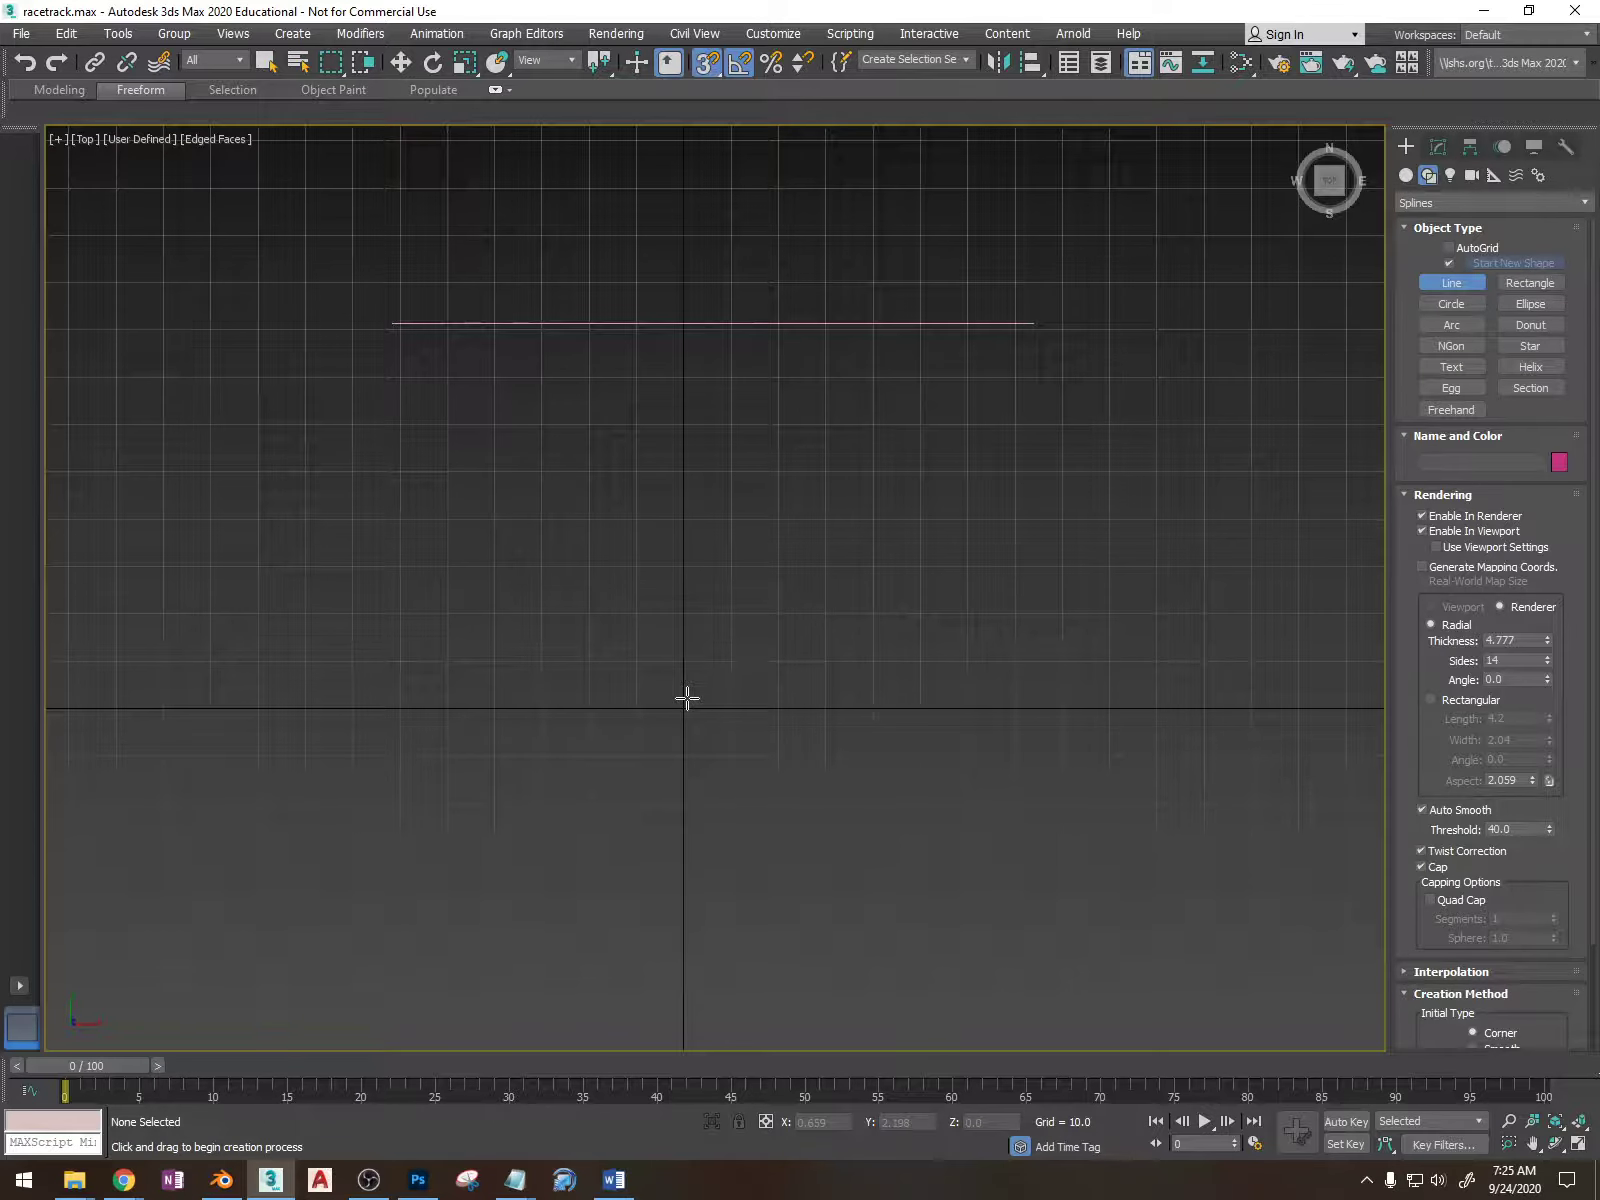
left_click(492, 708)
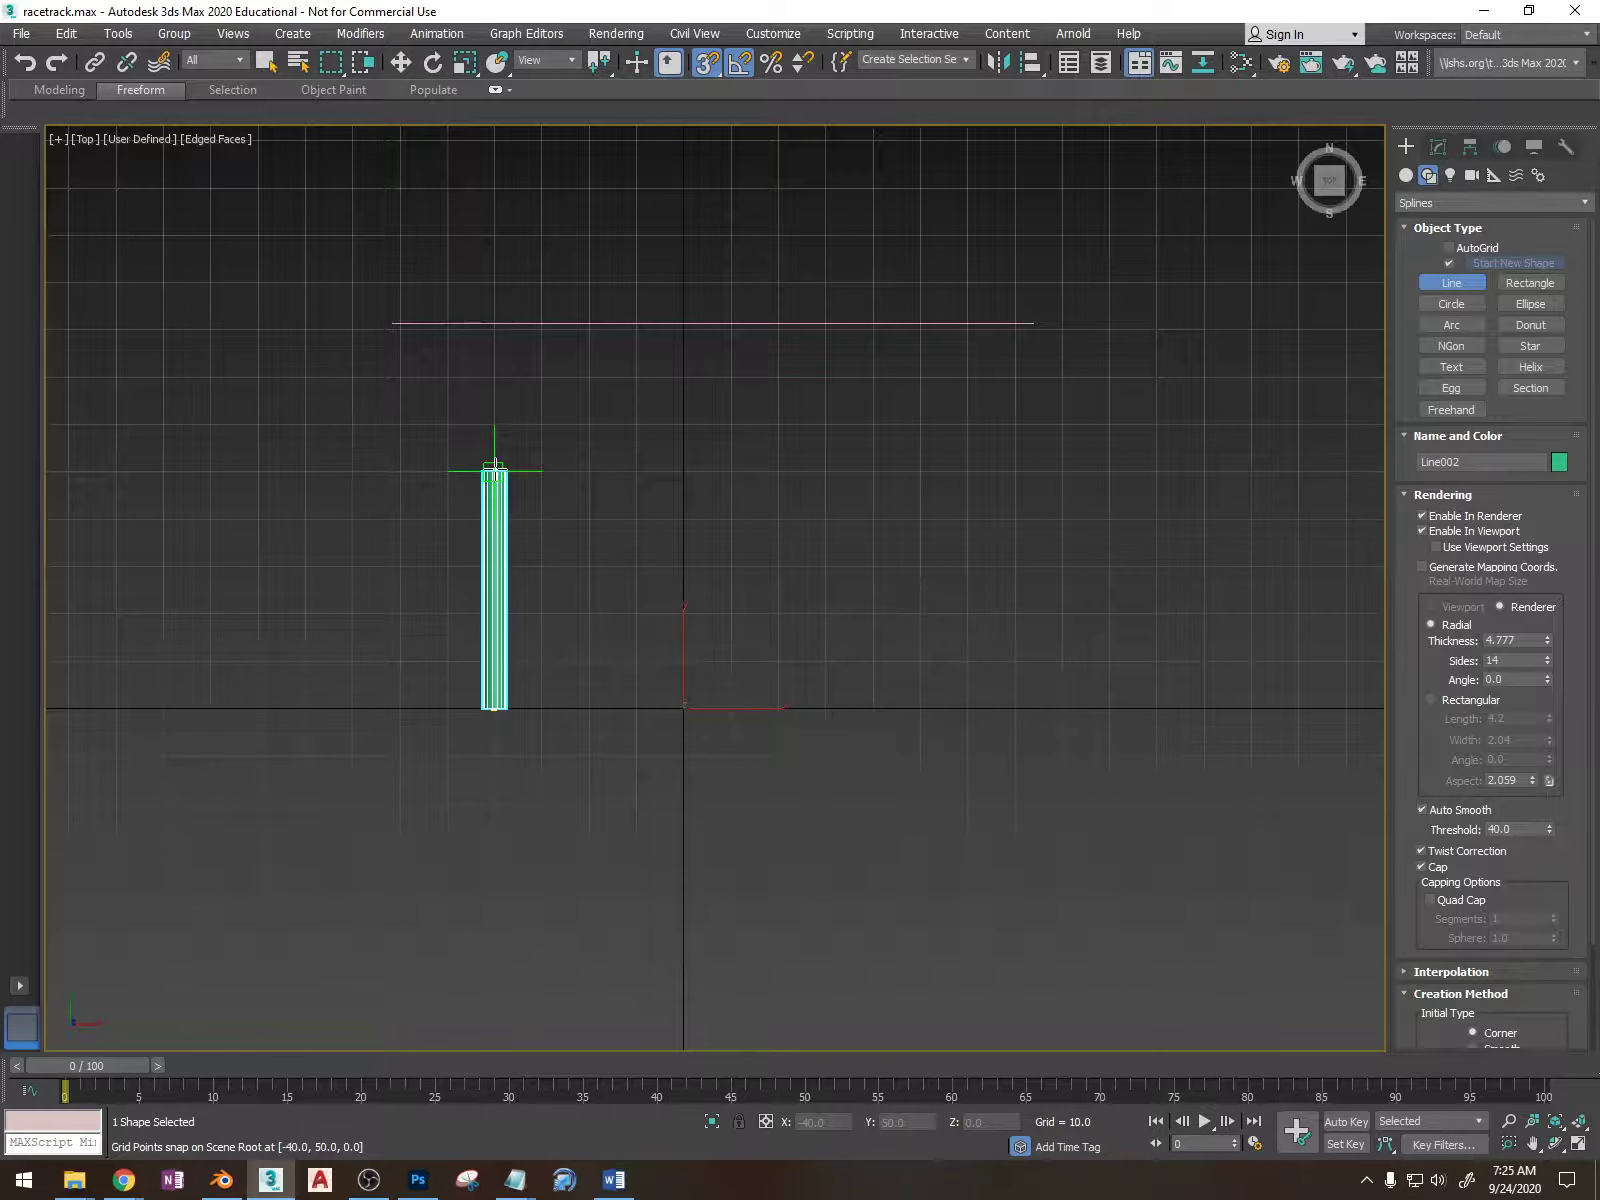
right_click(494, 466)
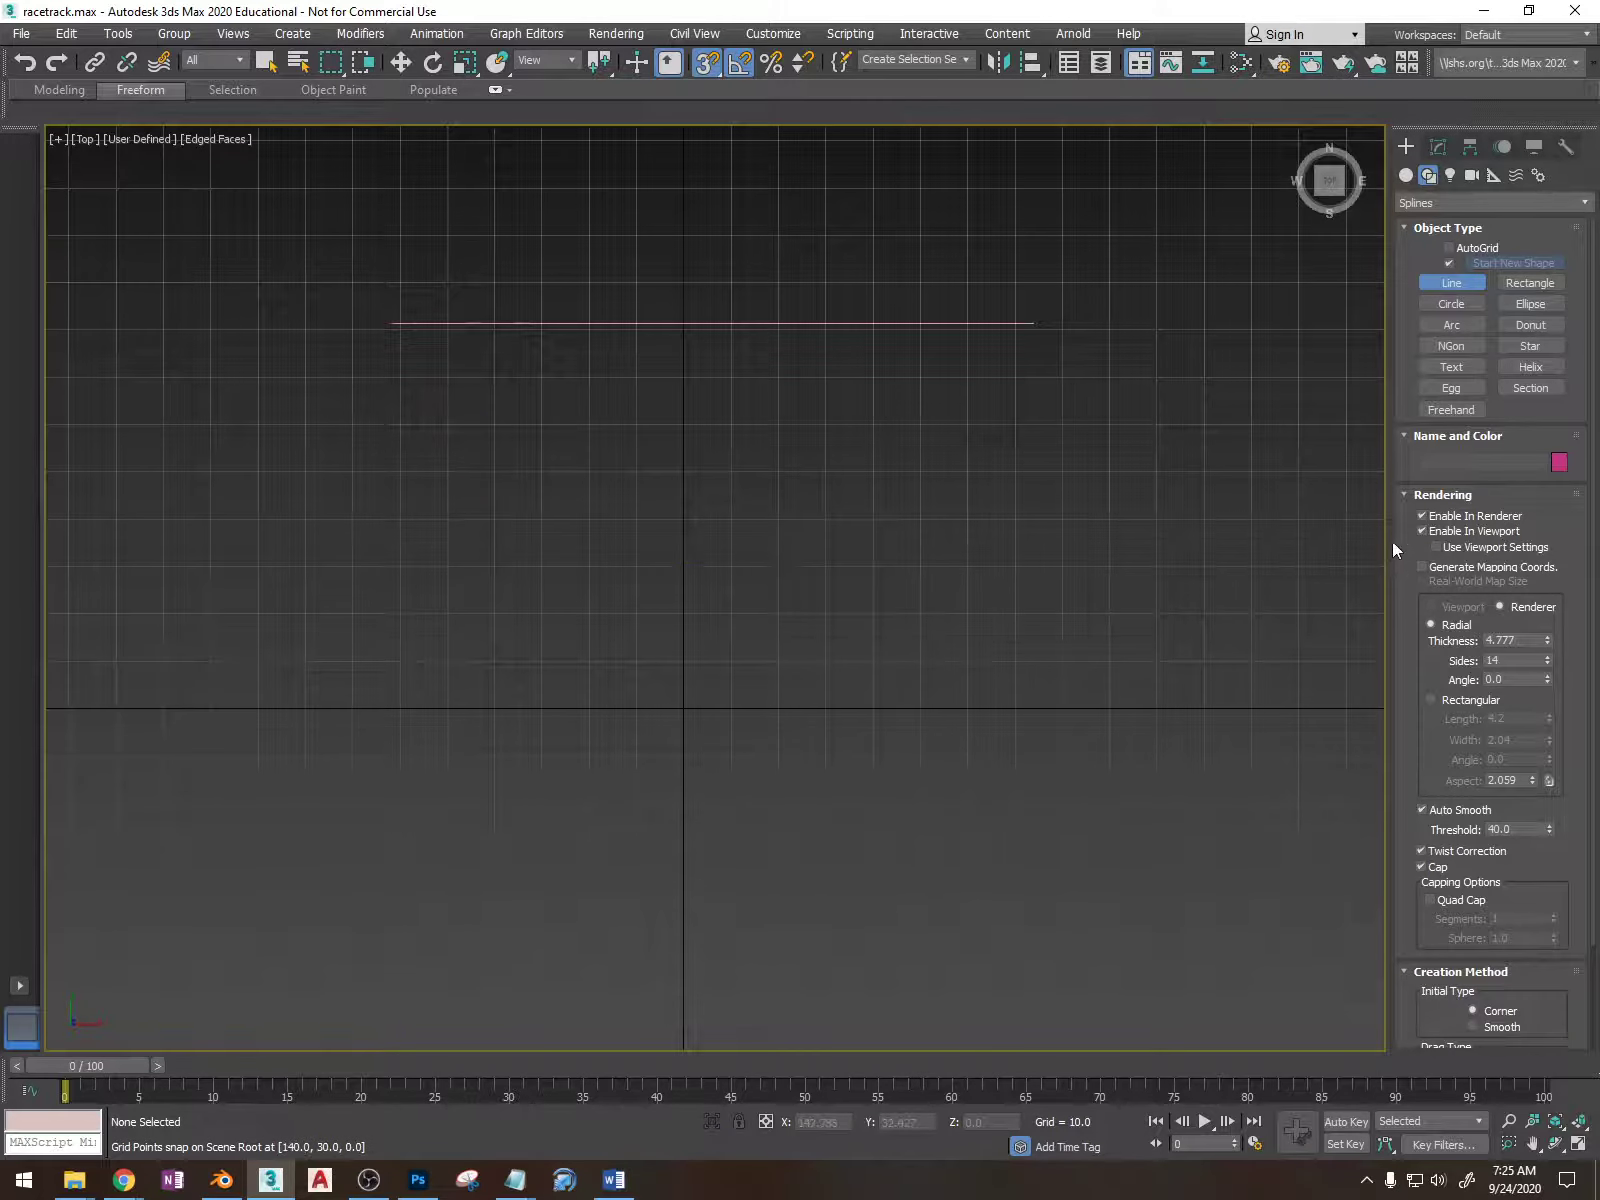
left_click(1422, 515)
left_click(1422, 530)
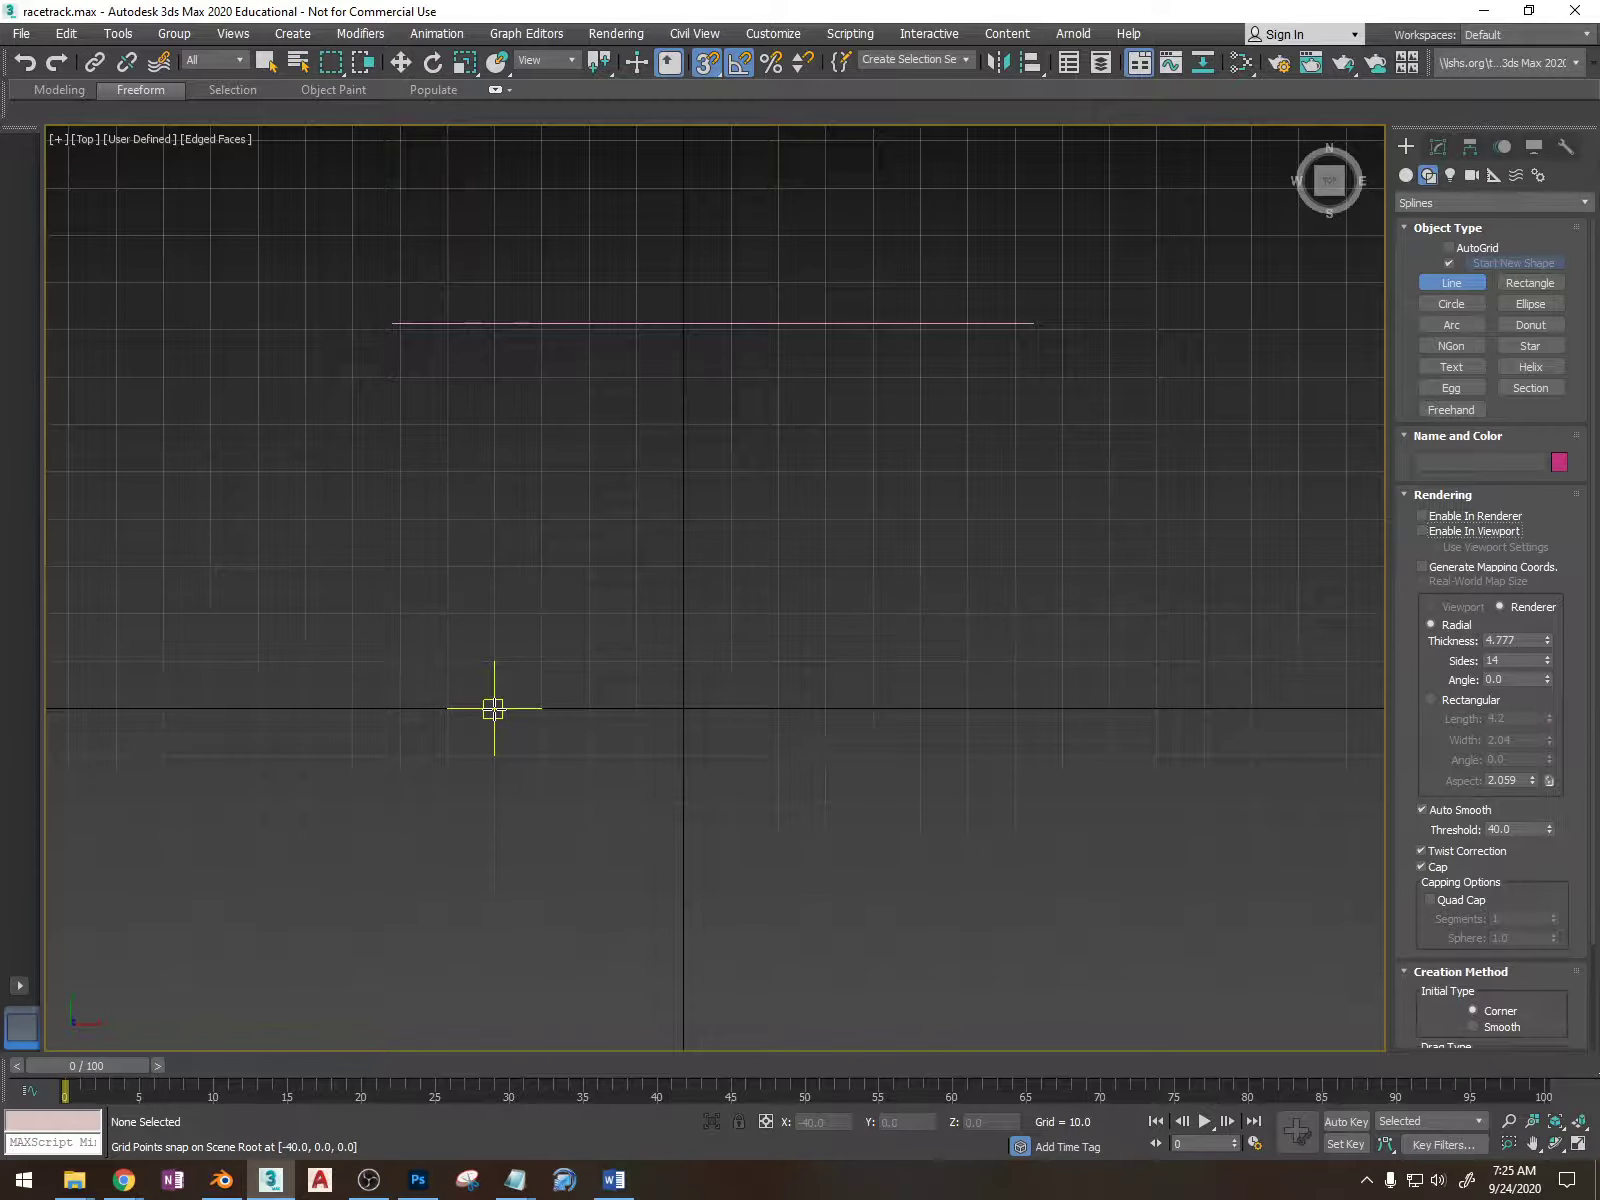
- Draw an open line snapped to grid points (-40, 0), (10, 50), (50, 0) and (50, -70)
left_click(494, 708)
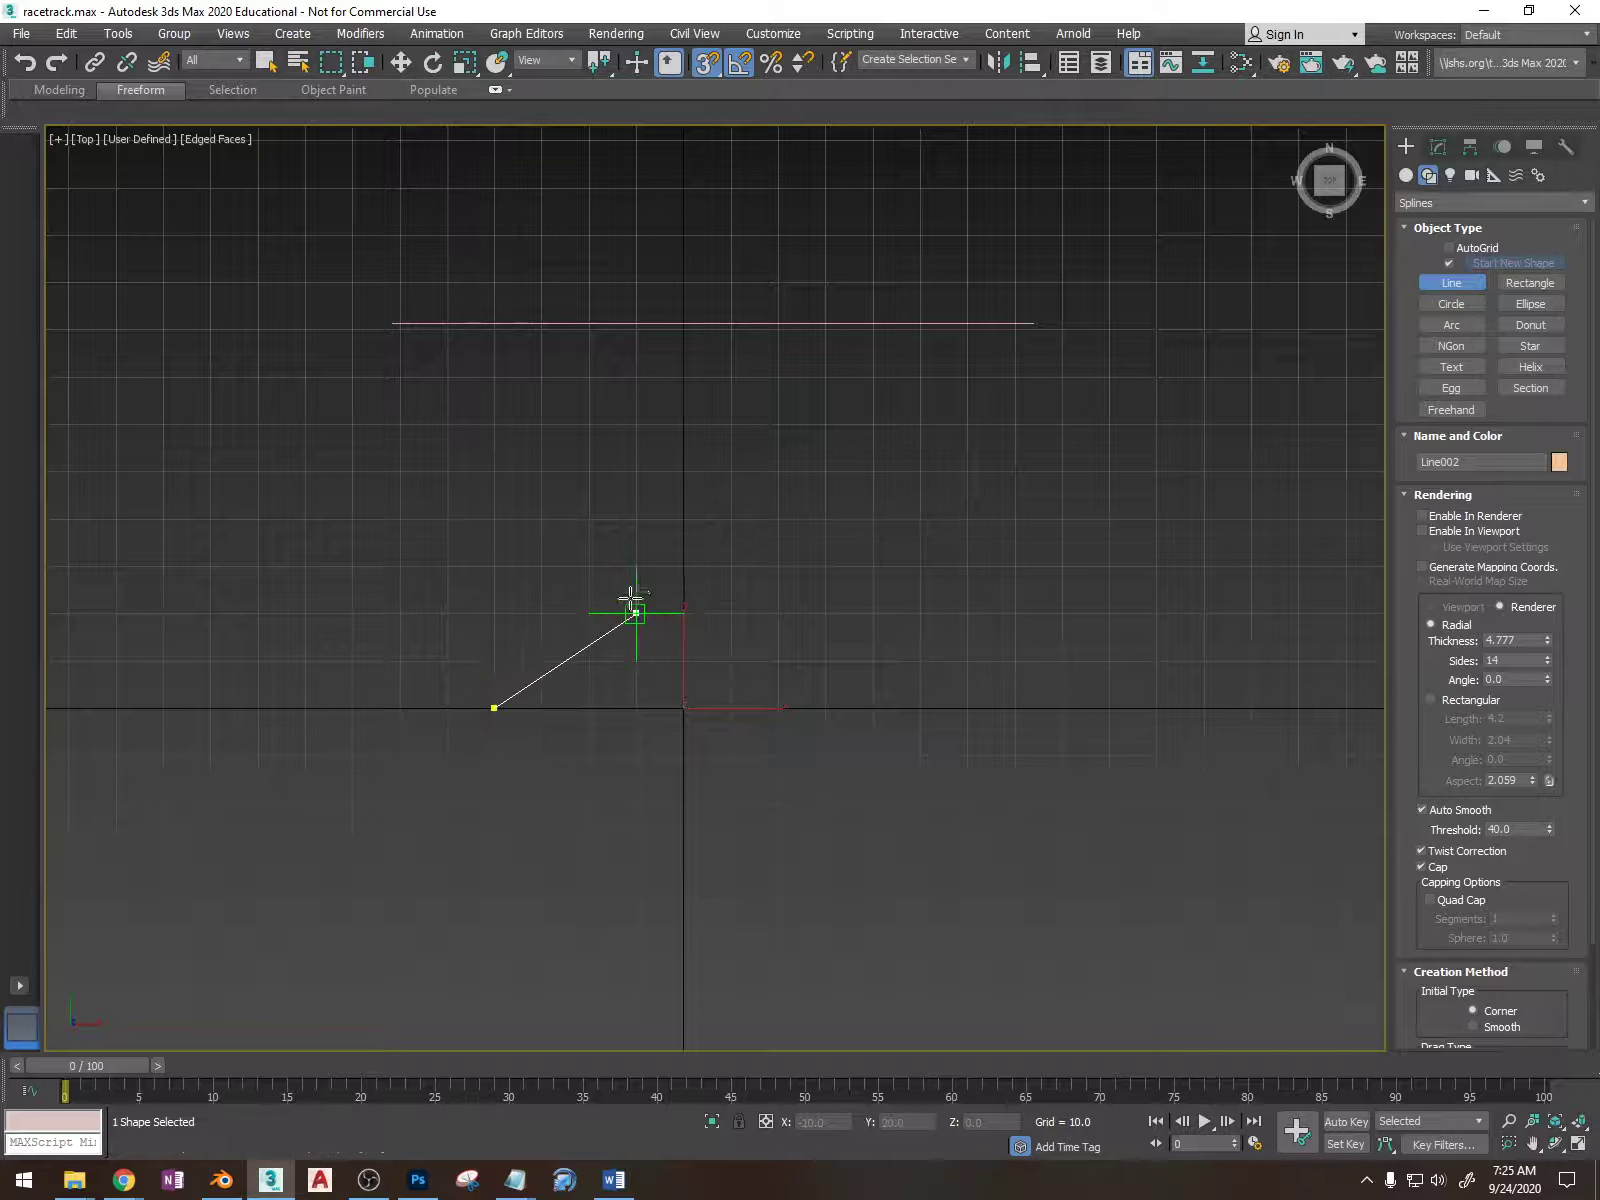
left_click(731, 470)
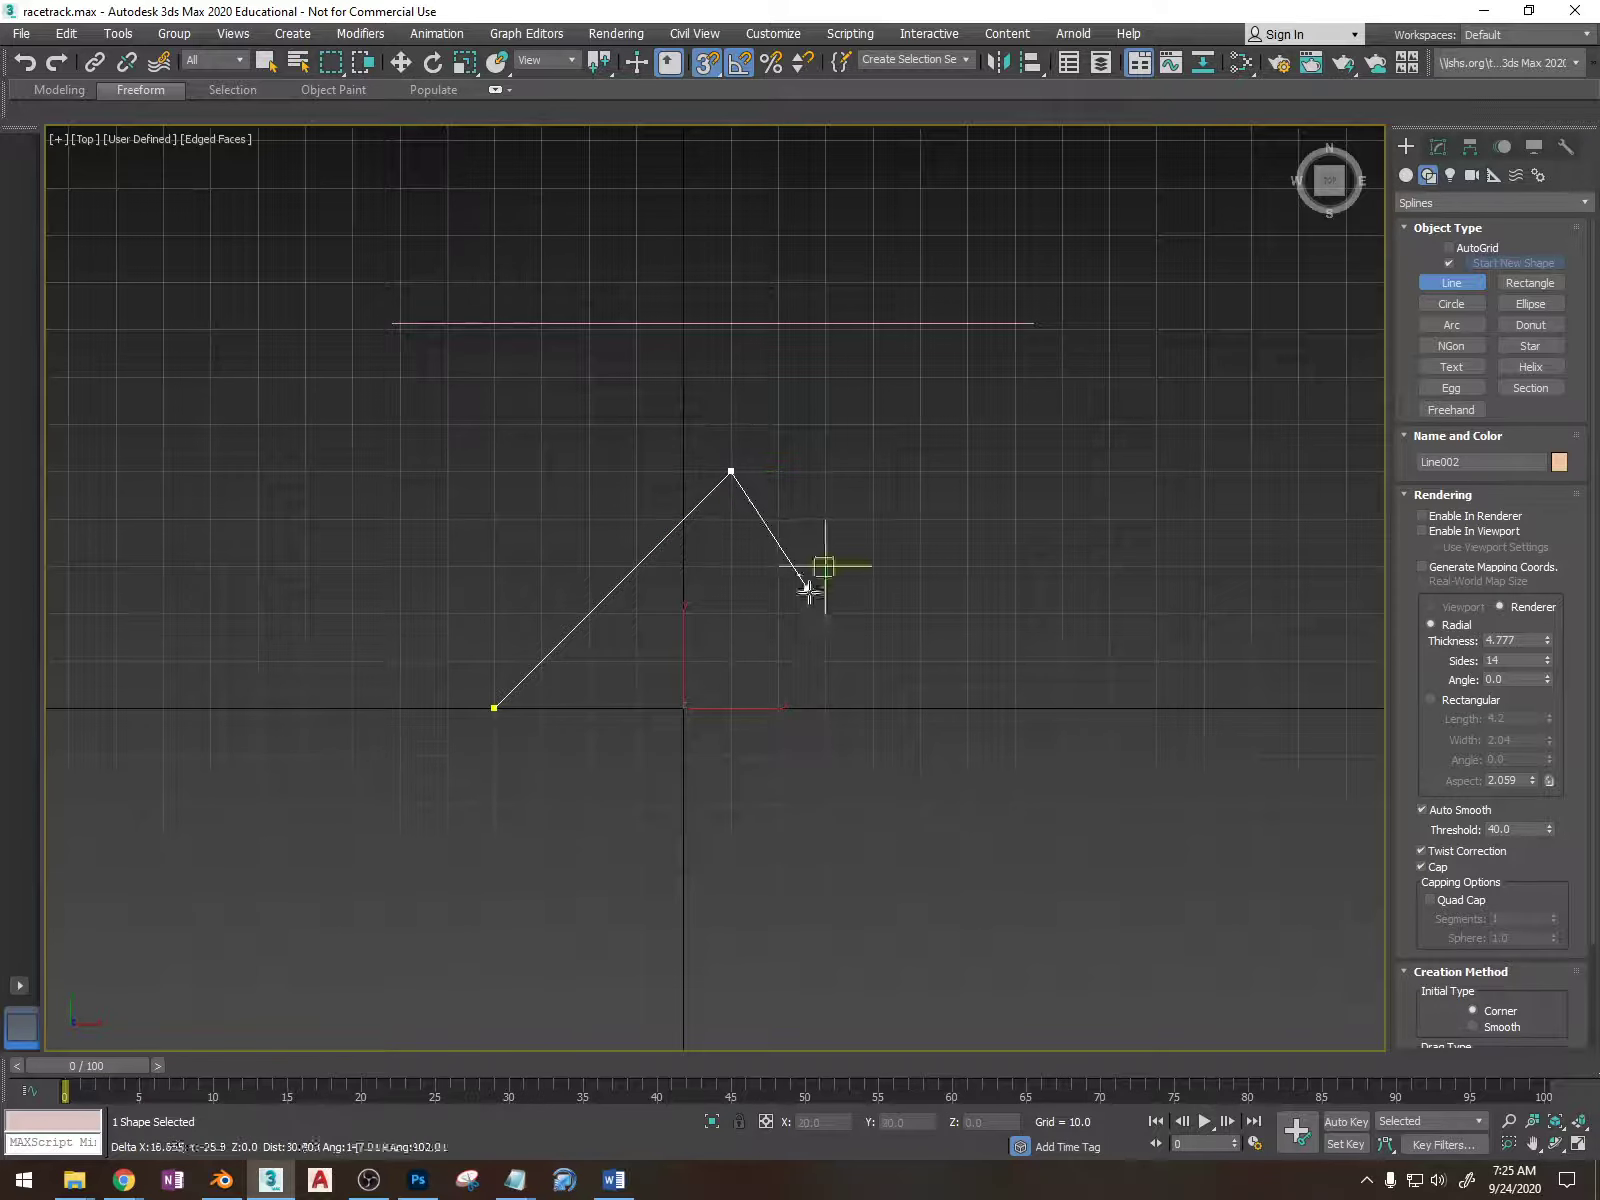
left_click(920, 708)
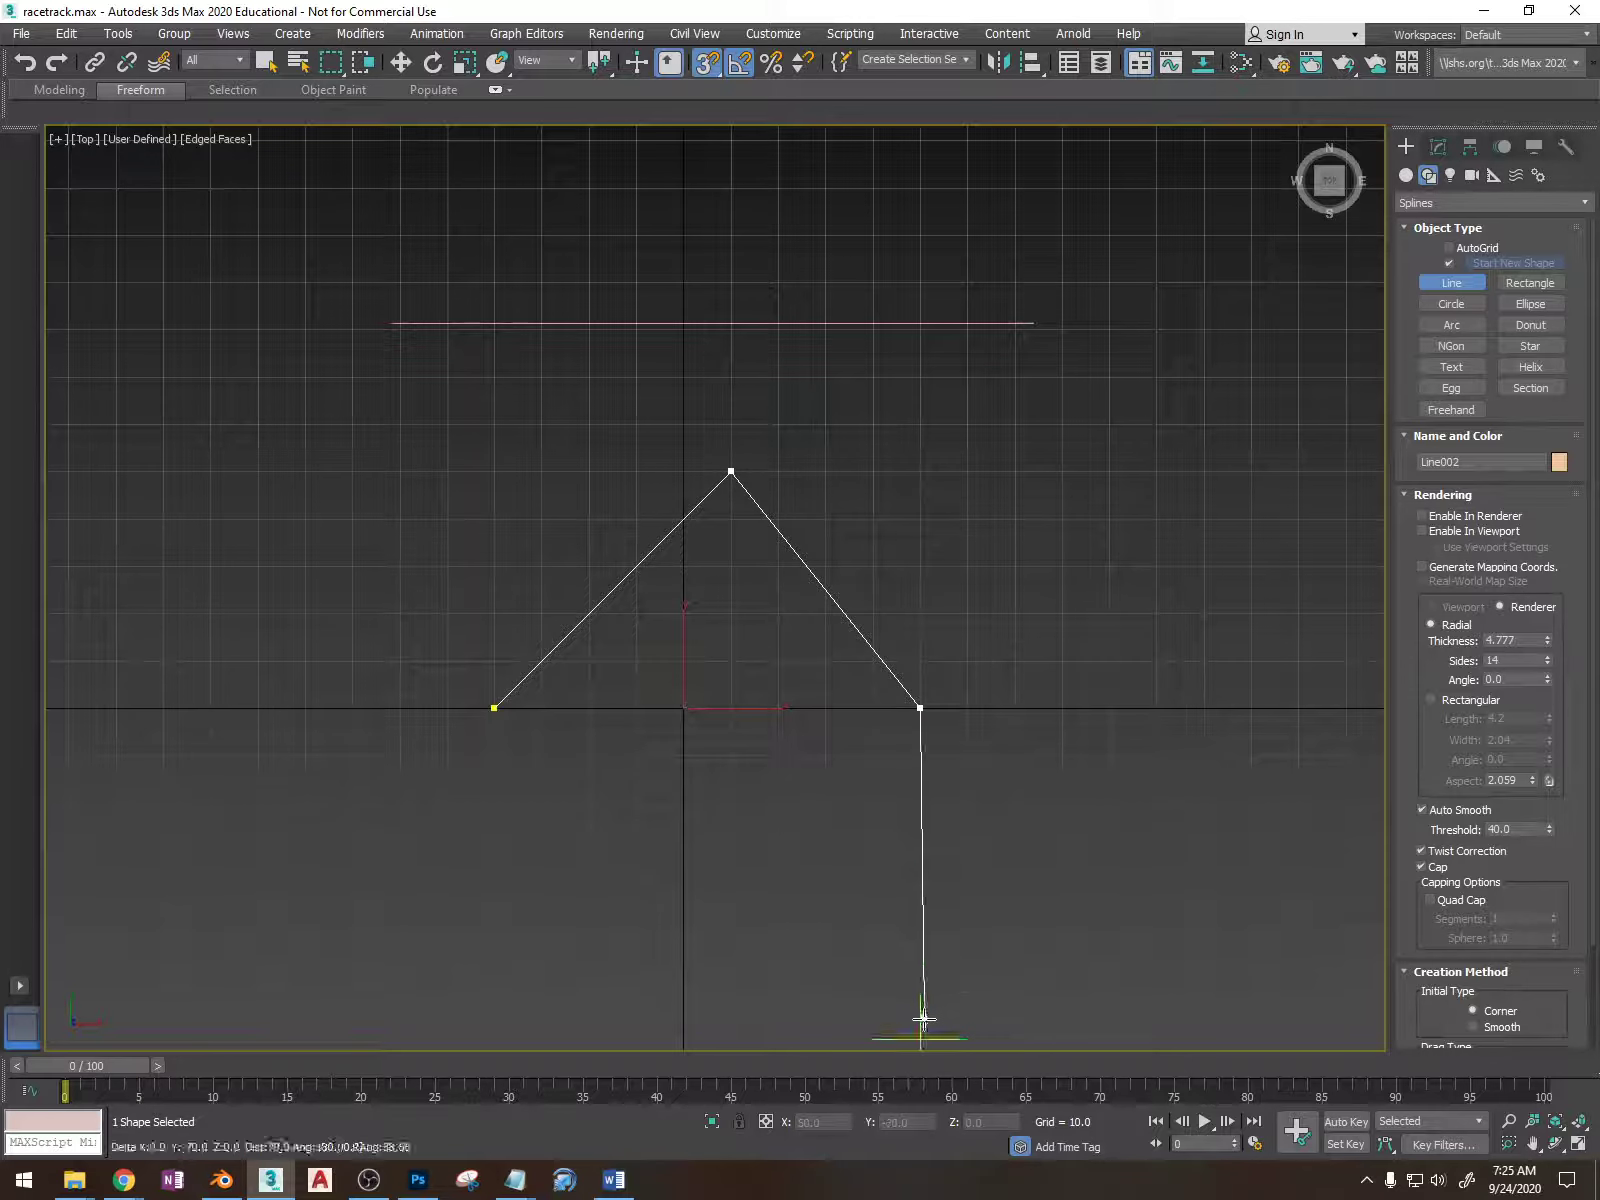
left_click(920, 1038)
right_click(1107, 803)
- Draw a second open line snapped to grid points (100, 0), (100, 50), (190, 50) and (190, -100)
scroll(868, 786, "down", 3)
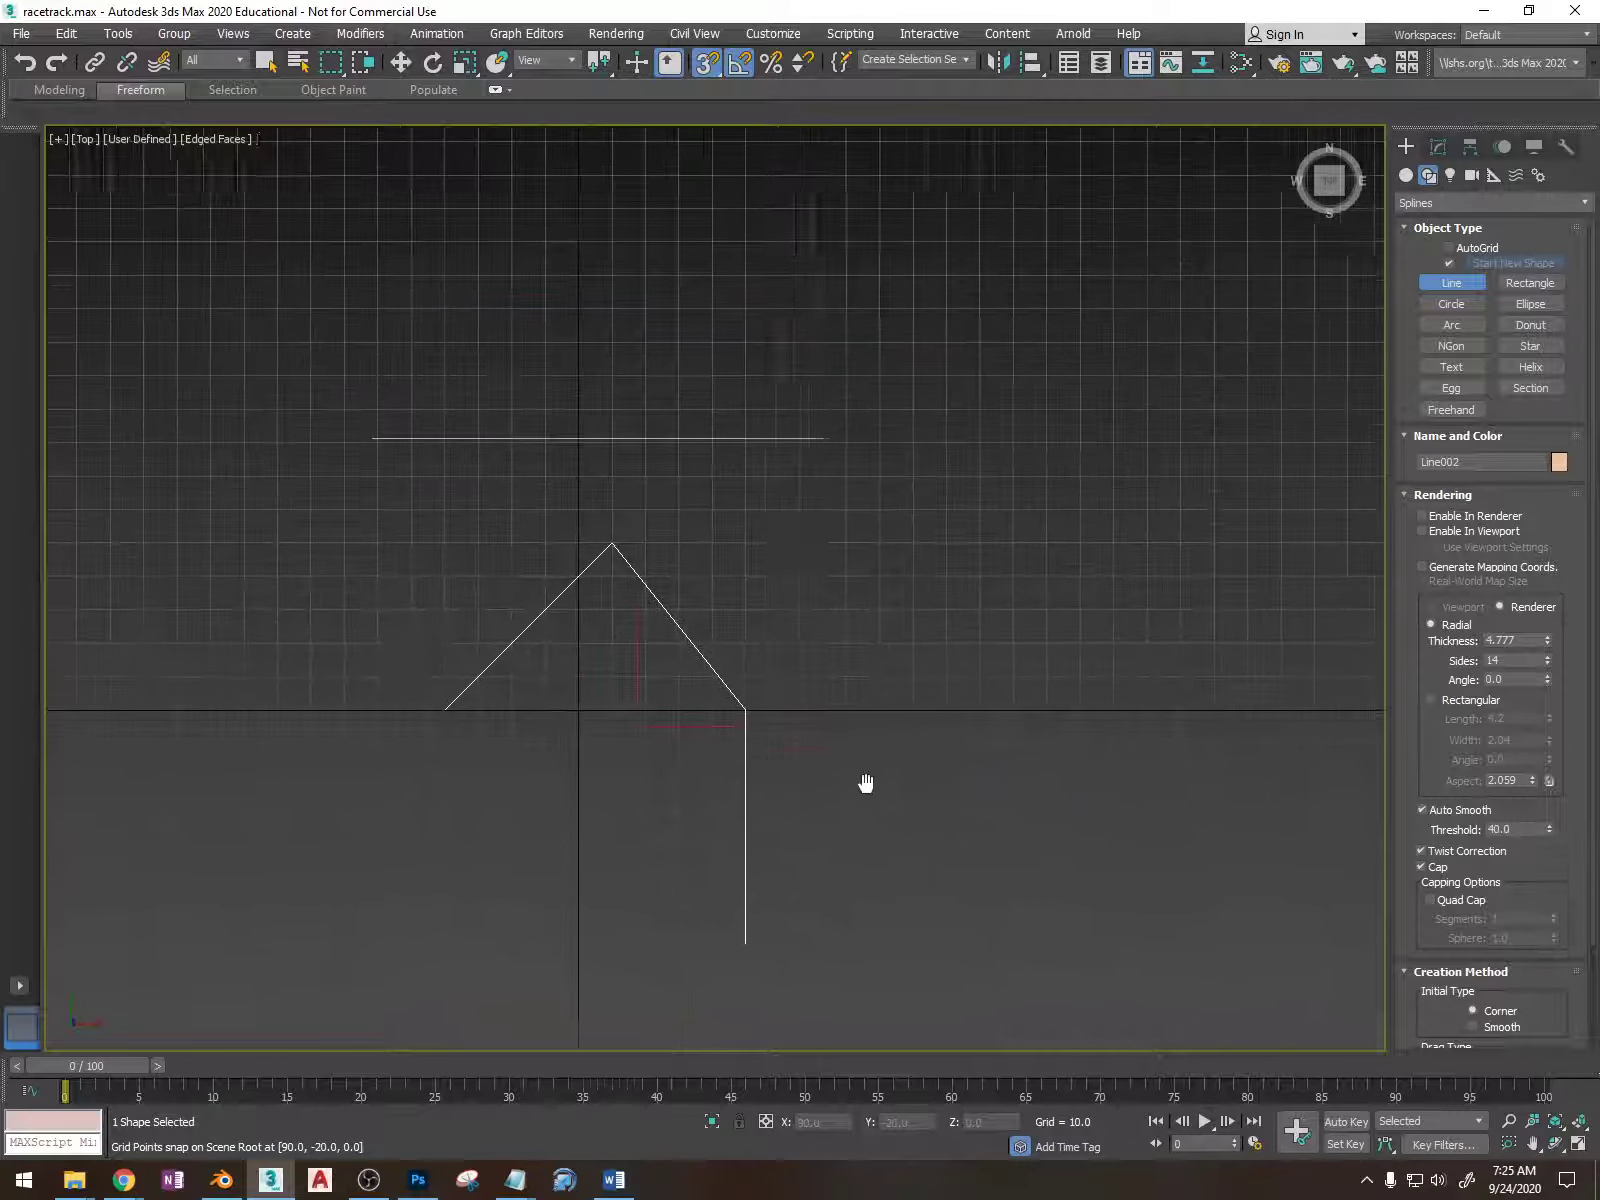
left_click(904, 710)
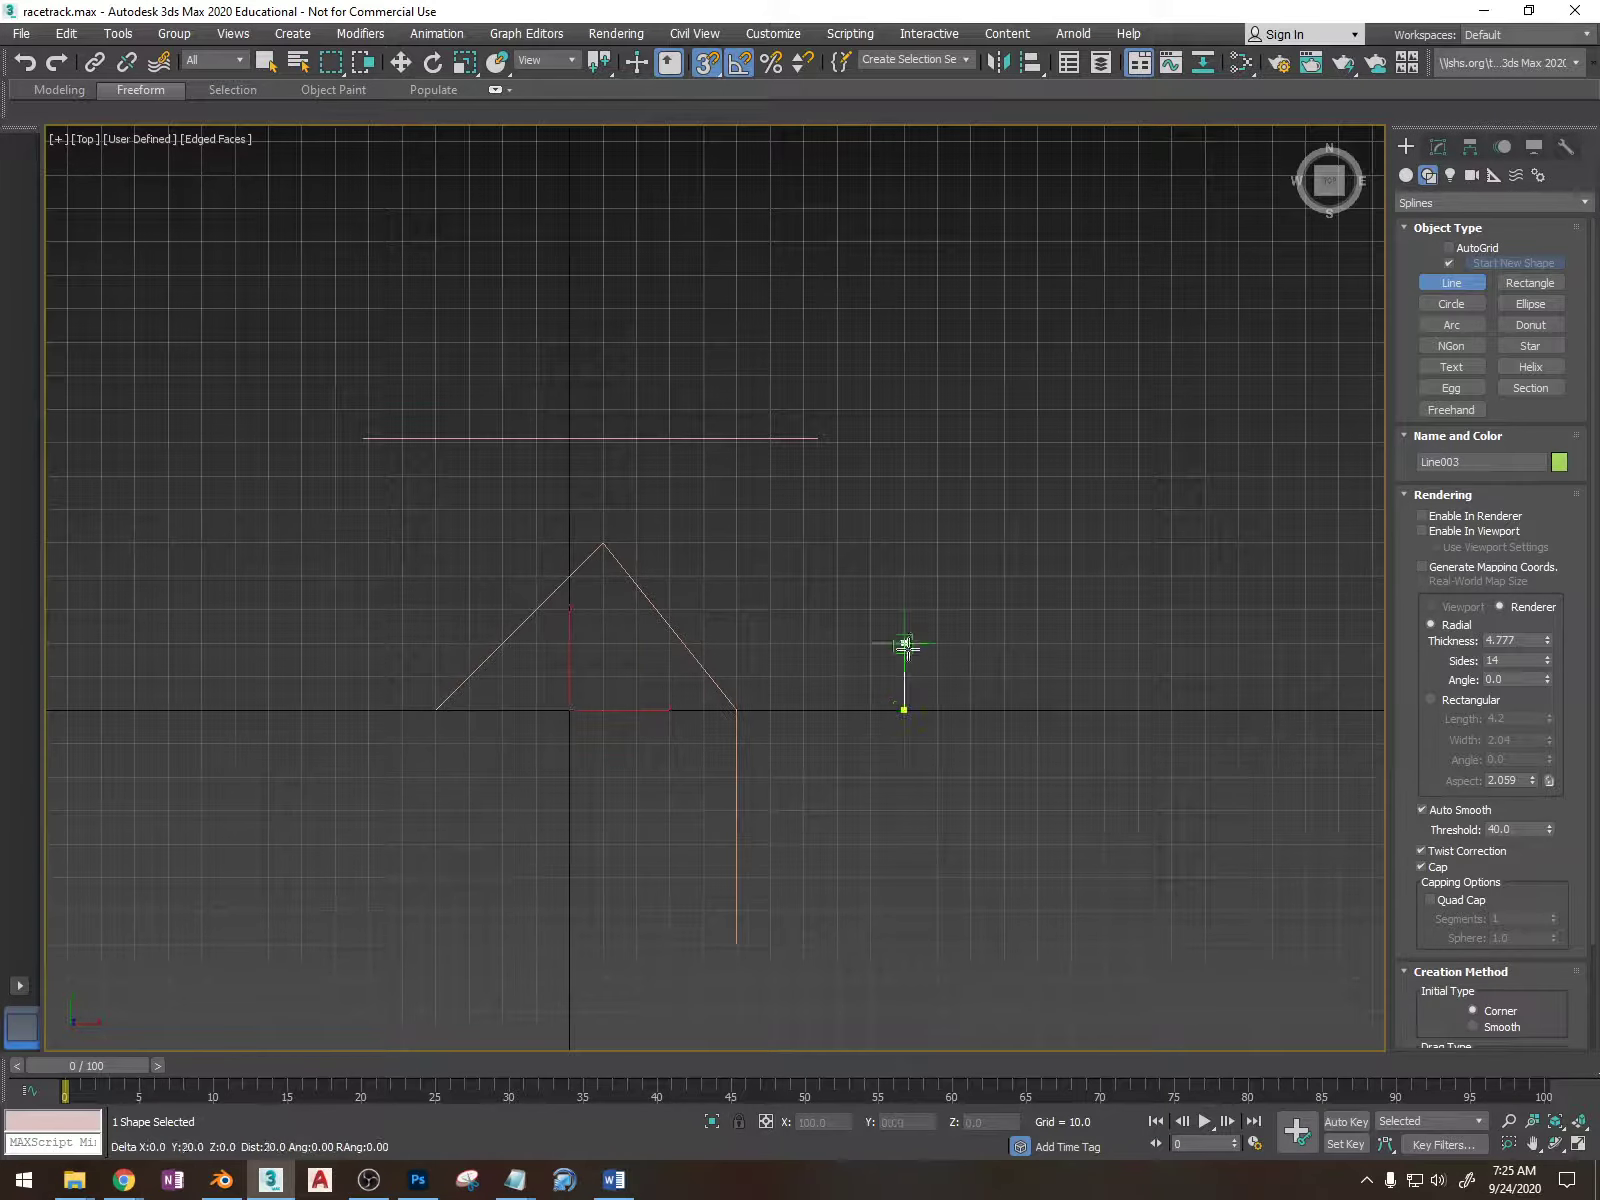
left_click(904, 542)
left_click(1205, 542)
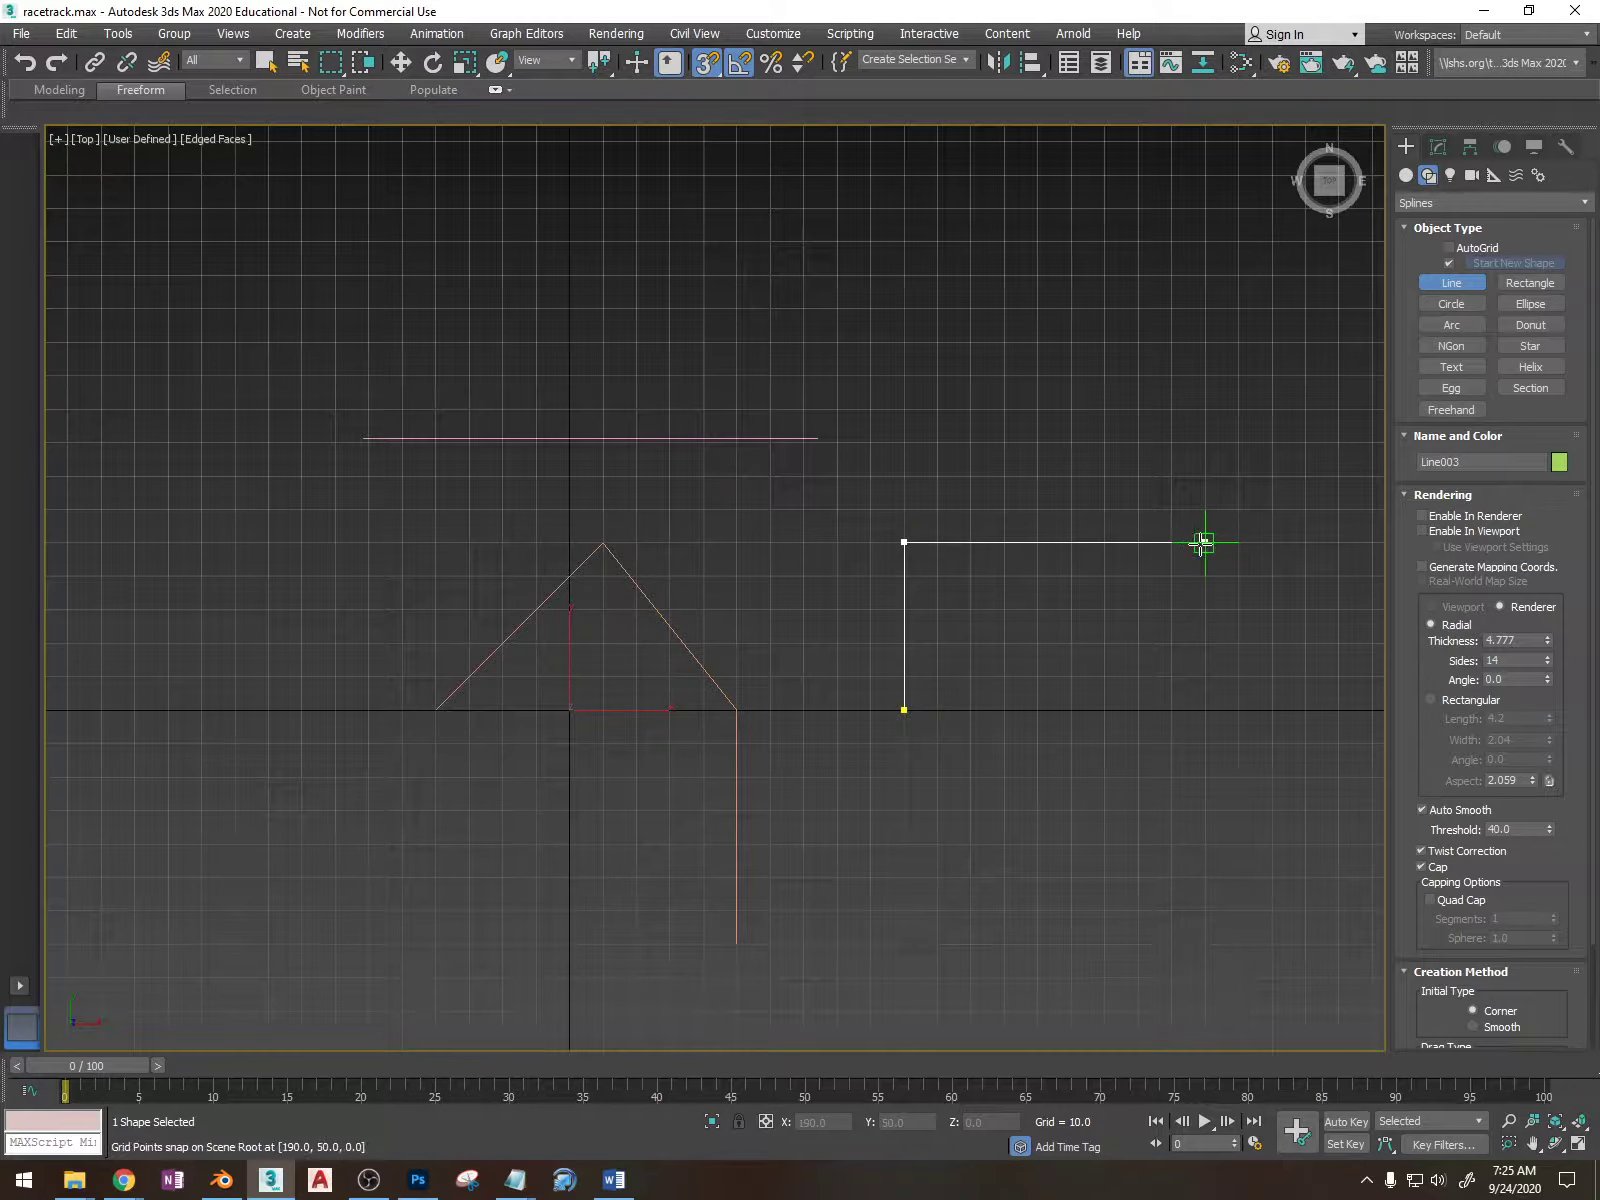
left_click(1204, 1041)
right_click(1199, 940)
scroll(866, 700, "down", 2)
scroll(780, 700, "up", 1)
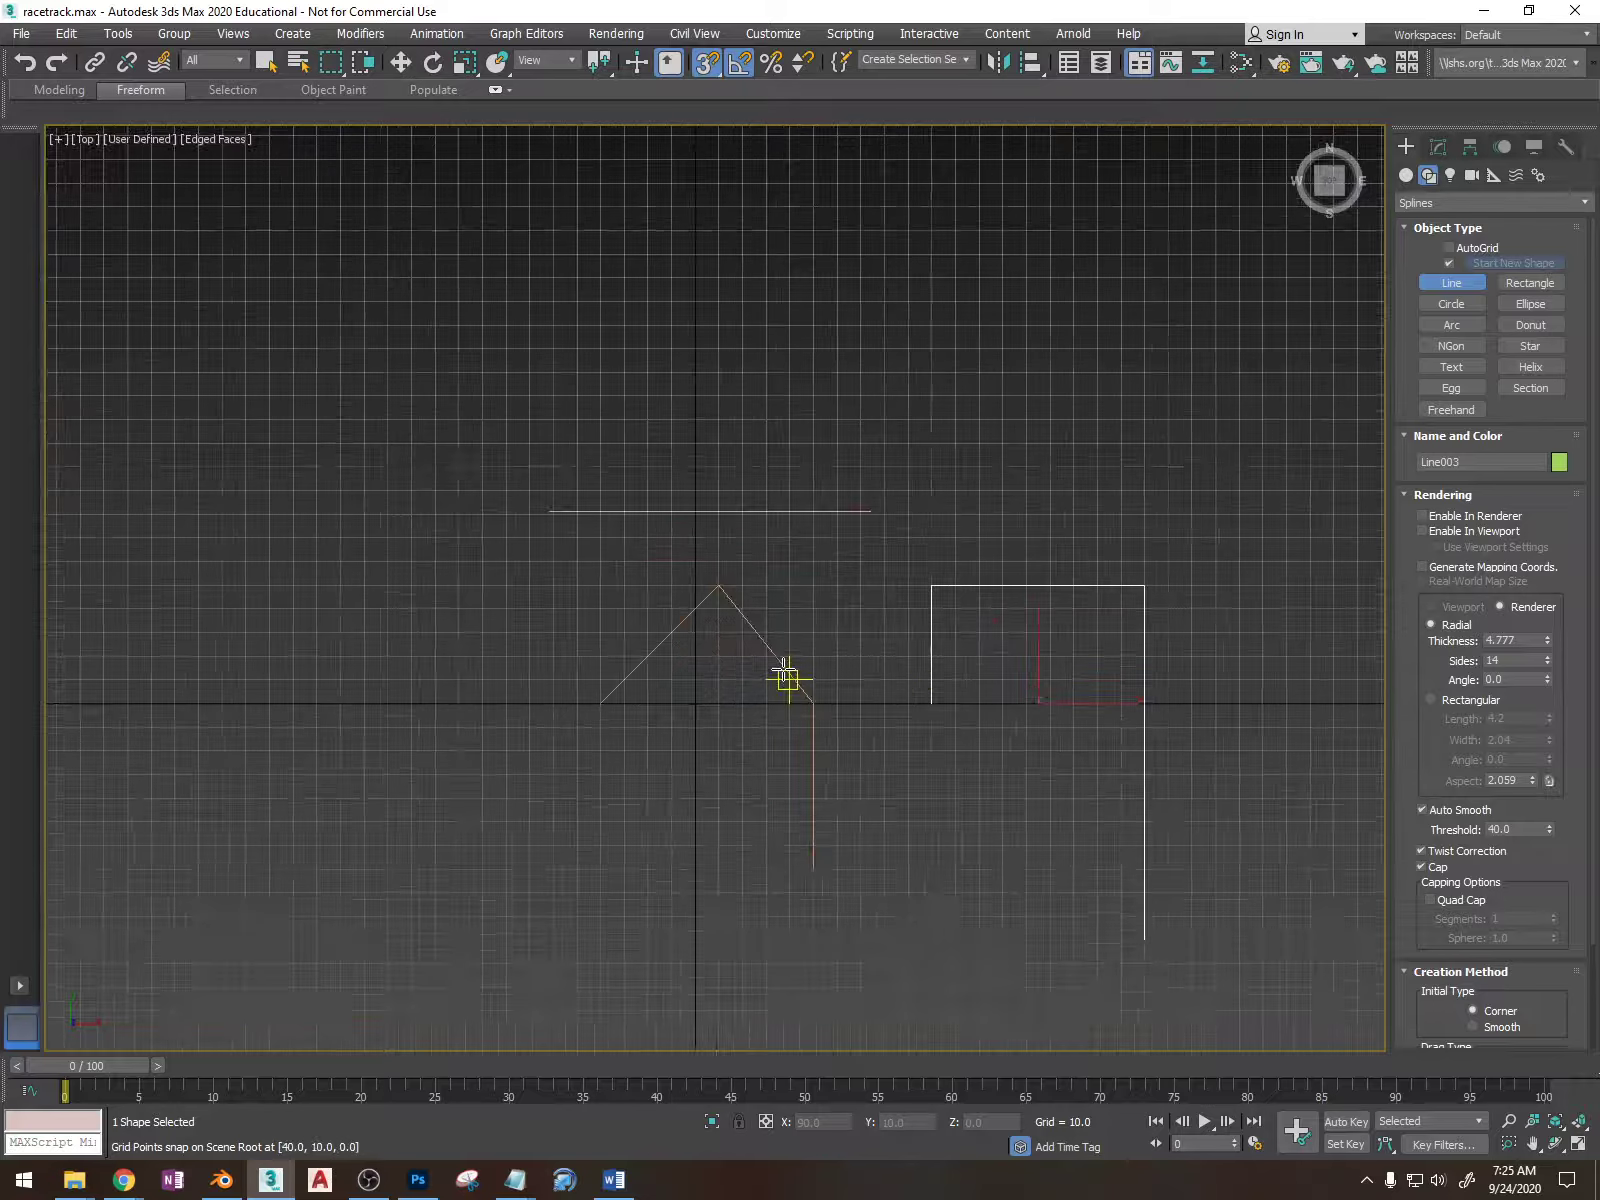
- Fillet the apex and the shoulder vertex of the peaked line into one large smooth curve
left_click(1437, 148)
left_click(1437, 147)
left_click(1408, 231)
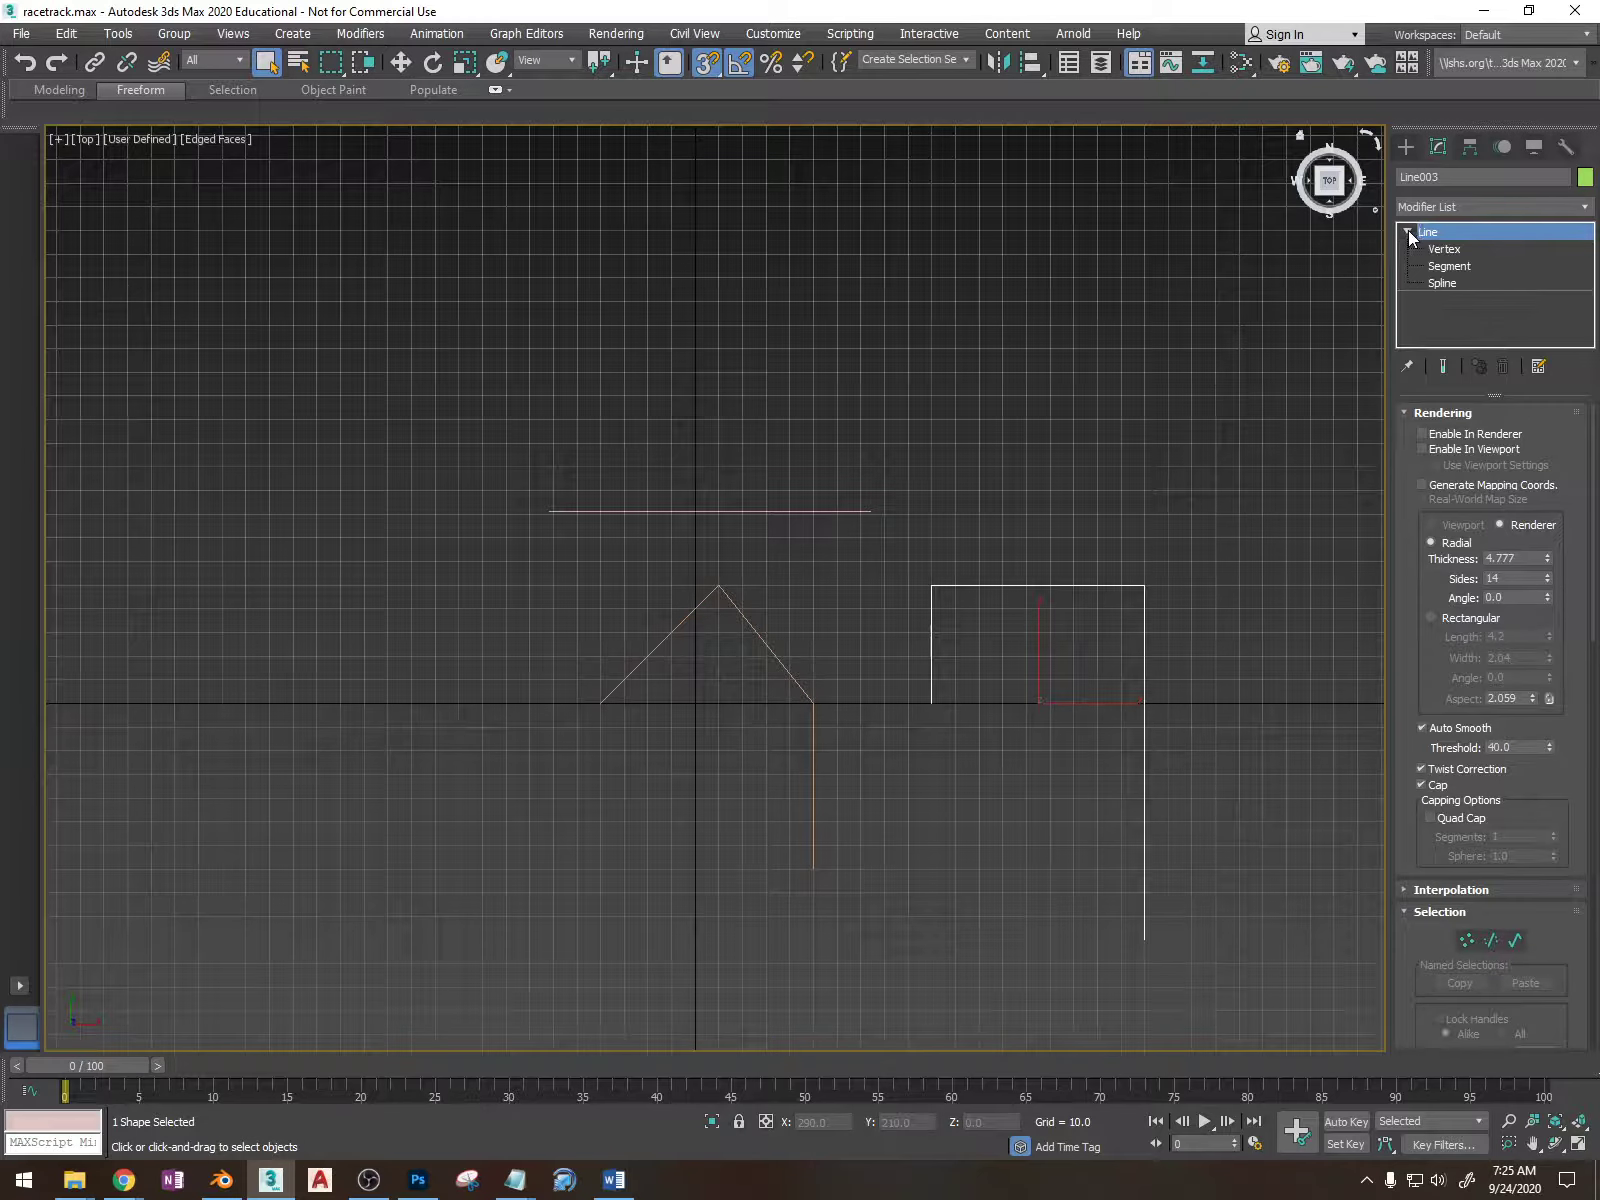
left_click(789, 560)
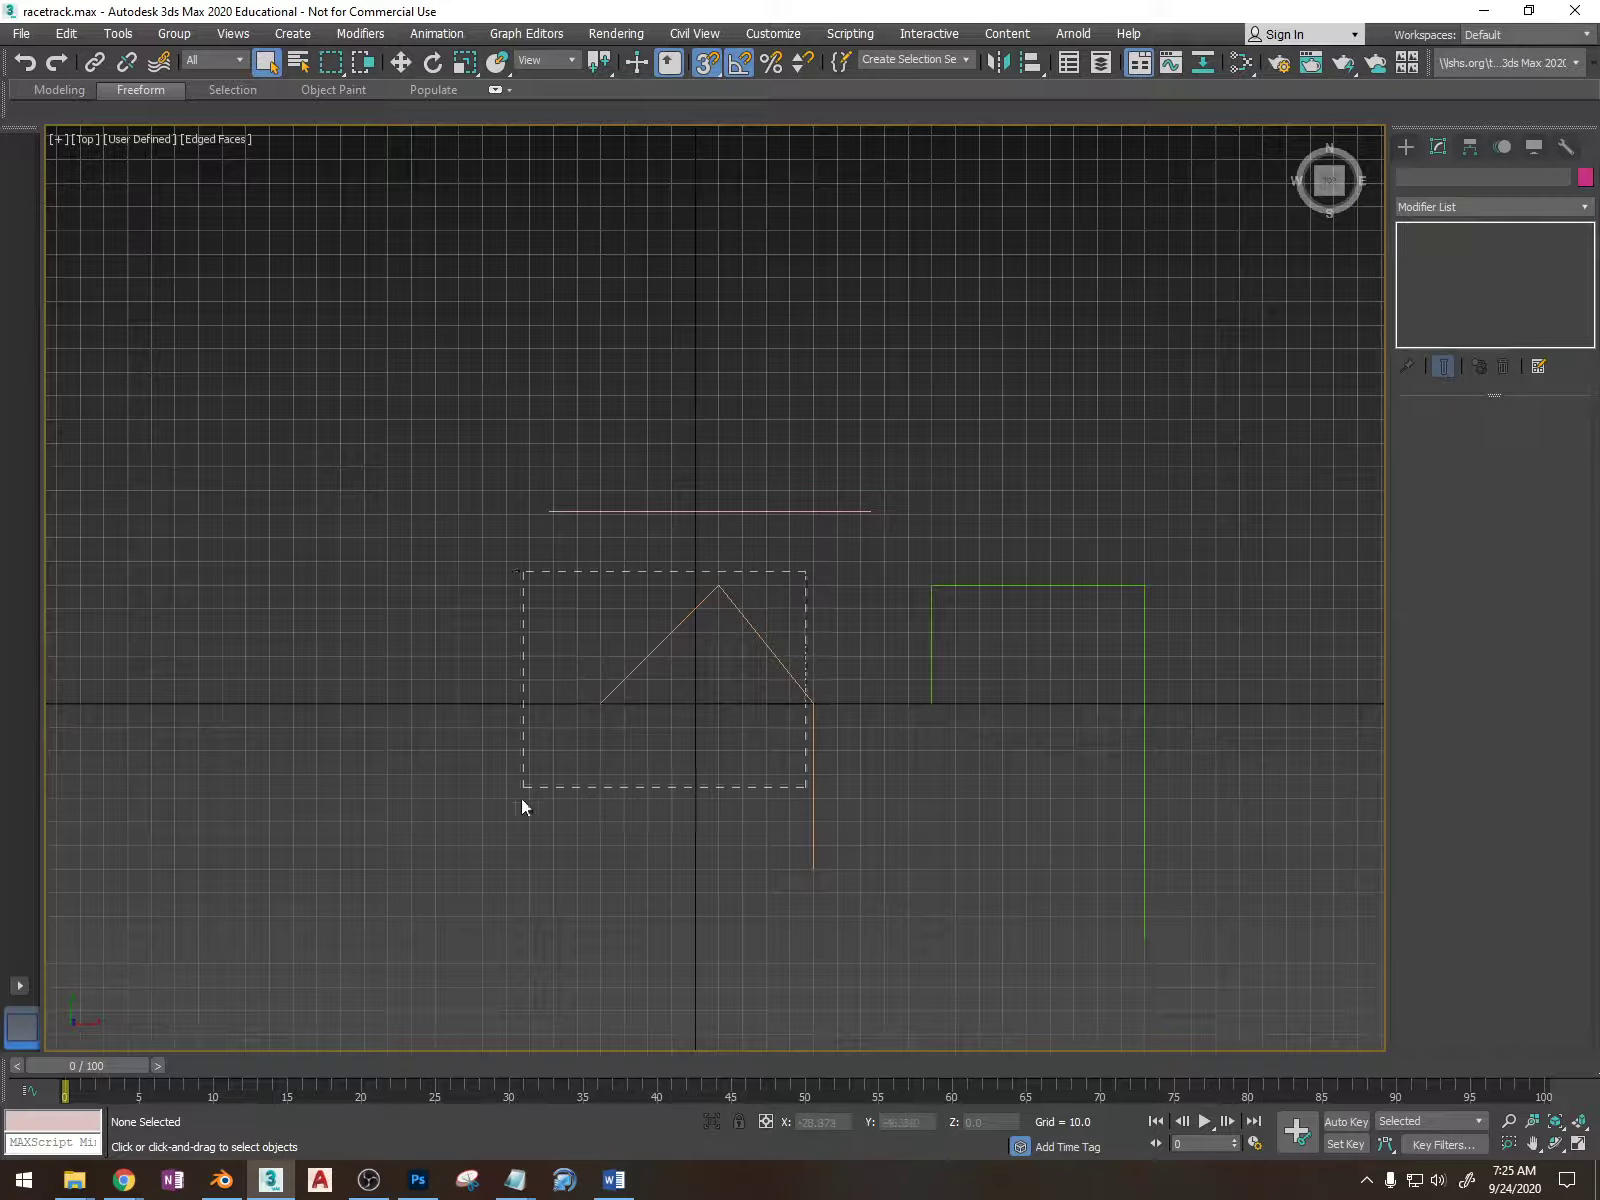
left_click_drag(533, 790, 714, 709)
left_click(1406, 231)
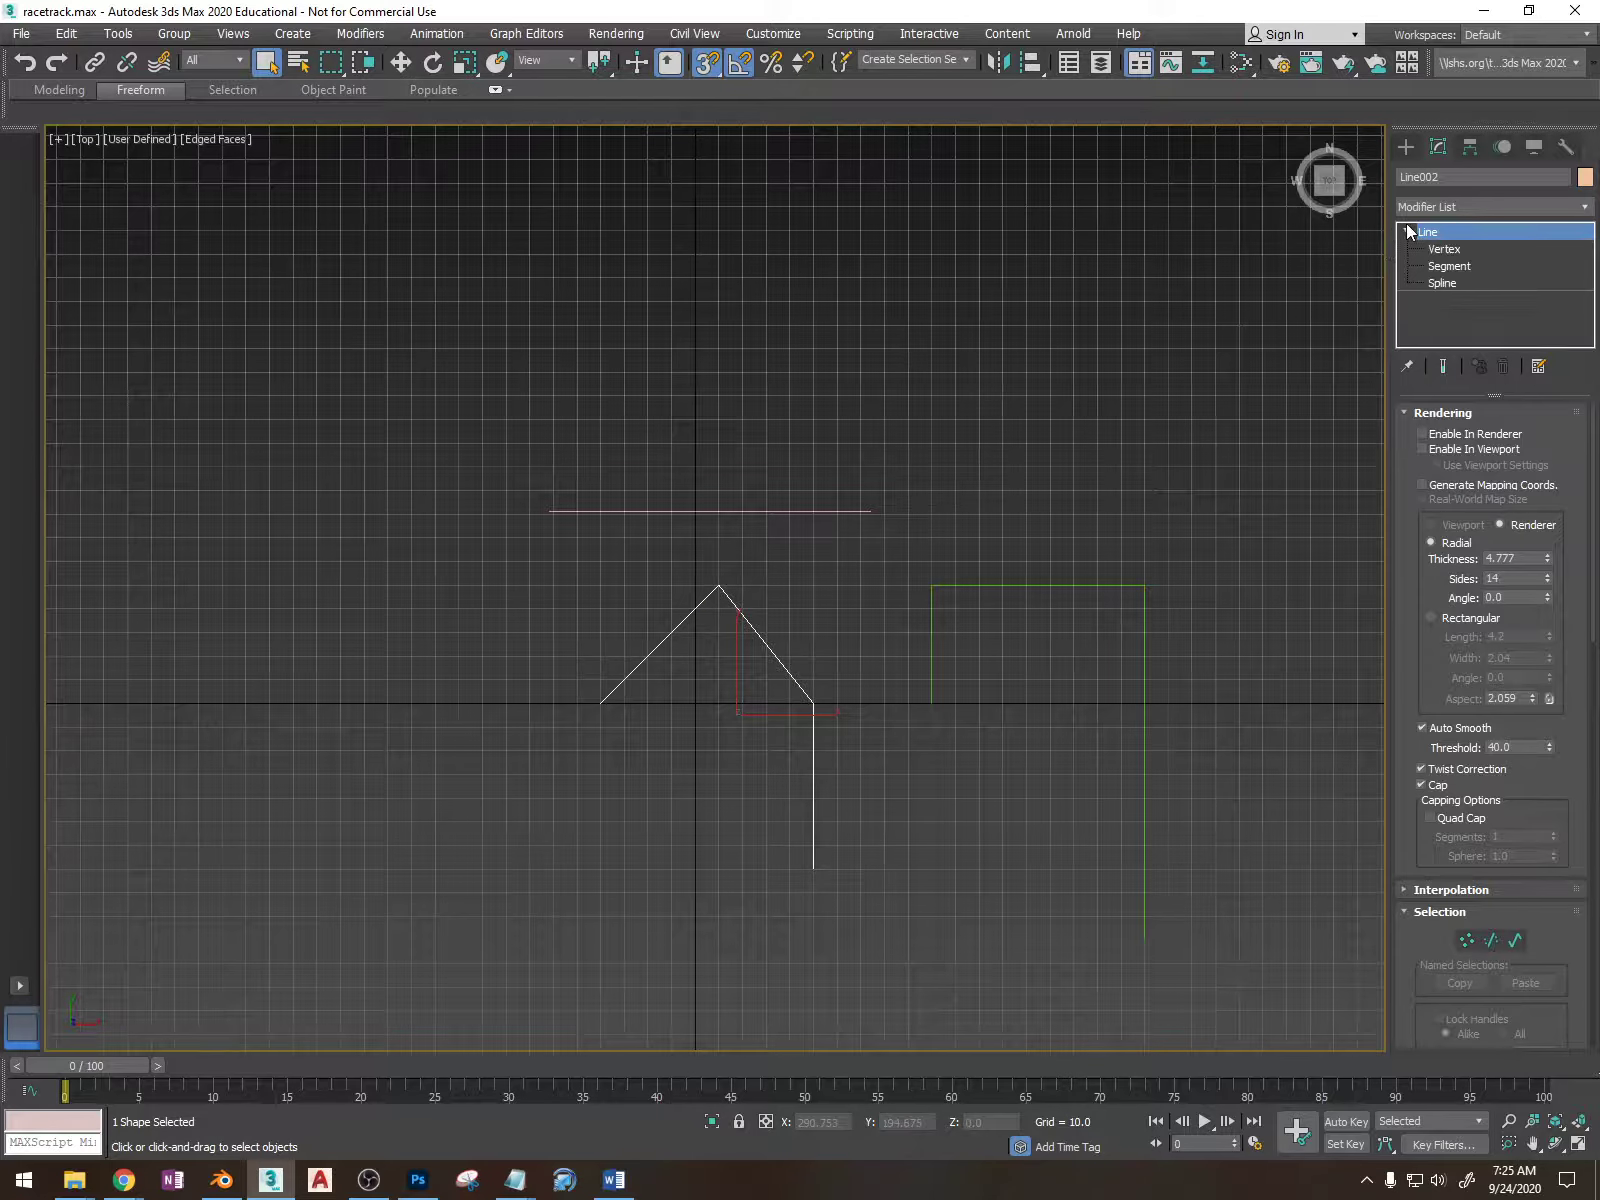
left_click(1444, 249)
middle_click_drag(726, 574, 787, 533)
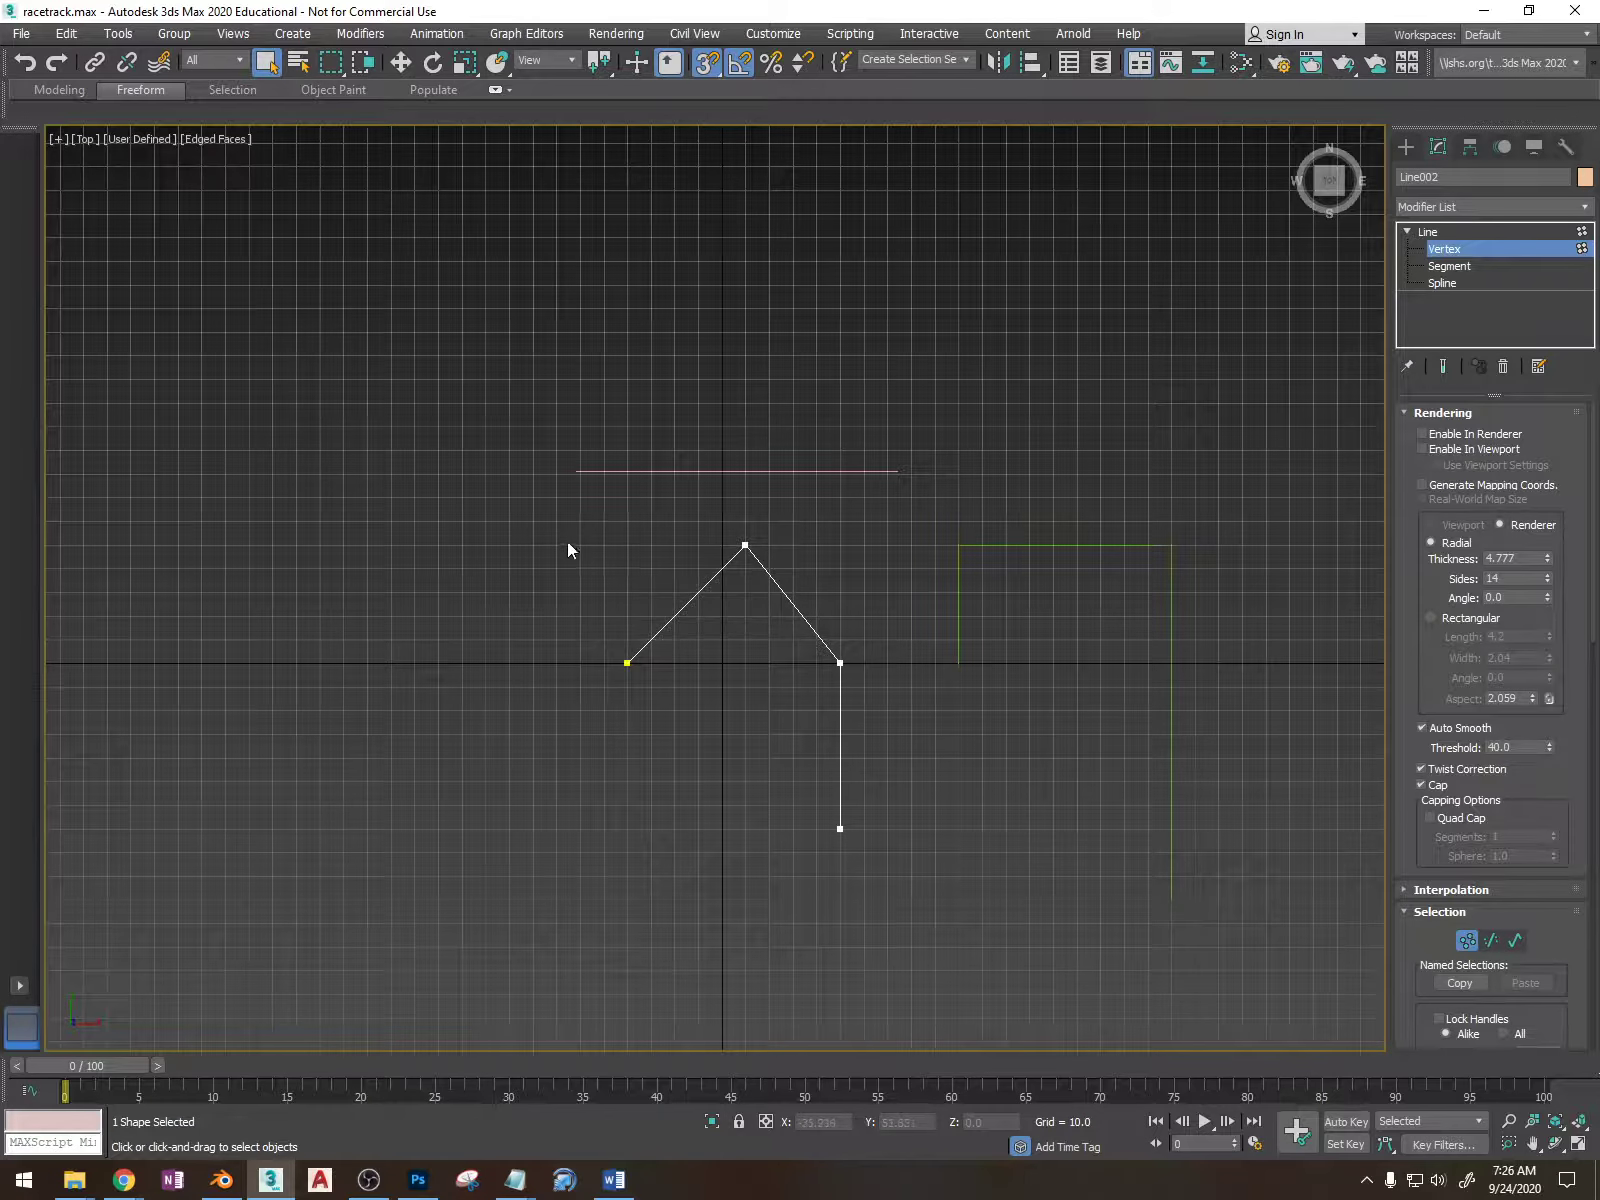
left_click_drag(848, 686, 855, 688)
scroll(1500, 658, "down", 3)
scroll(1505, 658, "down", 20)
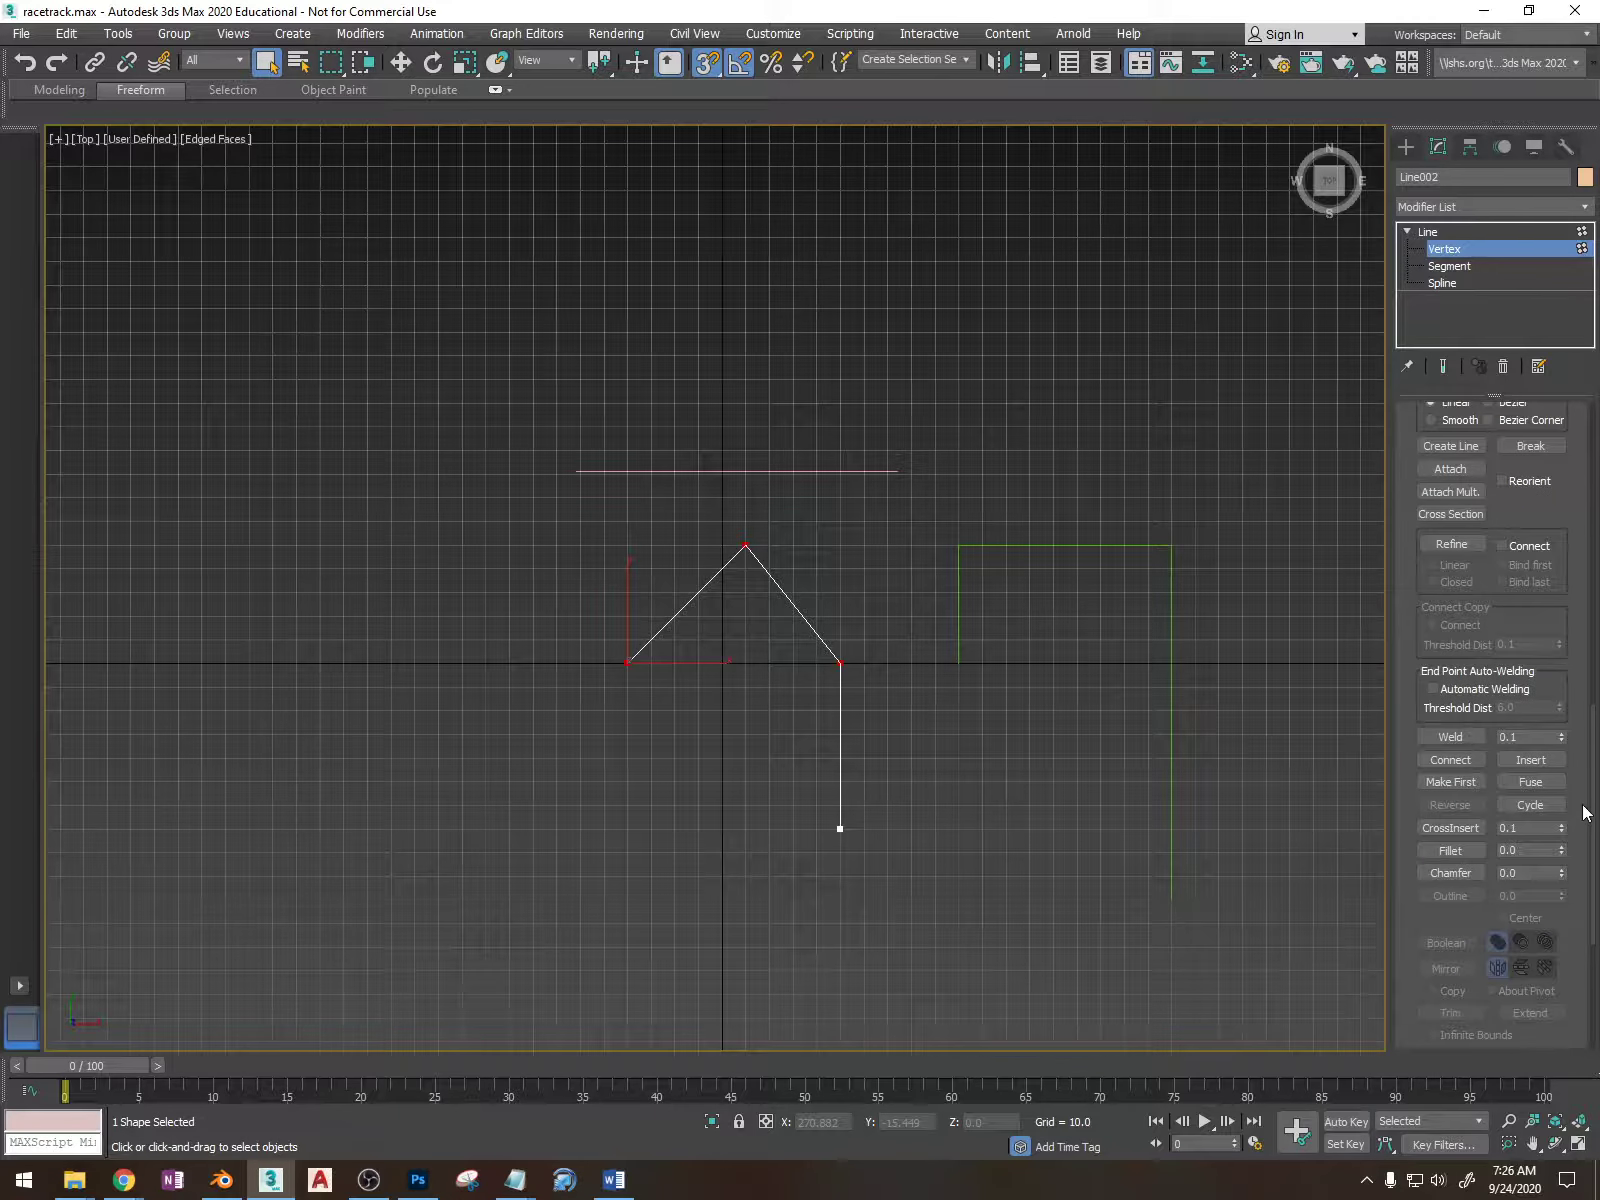
mouse_move(1562, 851)
left_mouse_down()
mouse_move(1557, 814)
mouse_move(1560, 830)
left_mouse_up()
middle_click_drag(1021, 707, 913, 707)
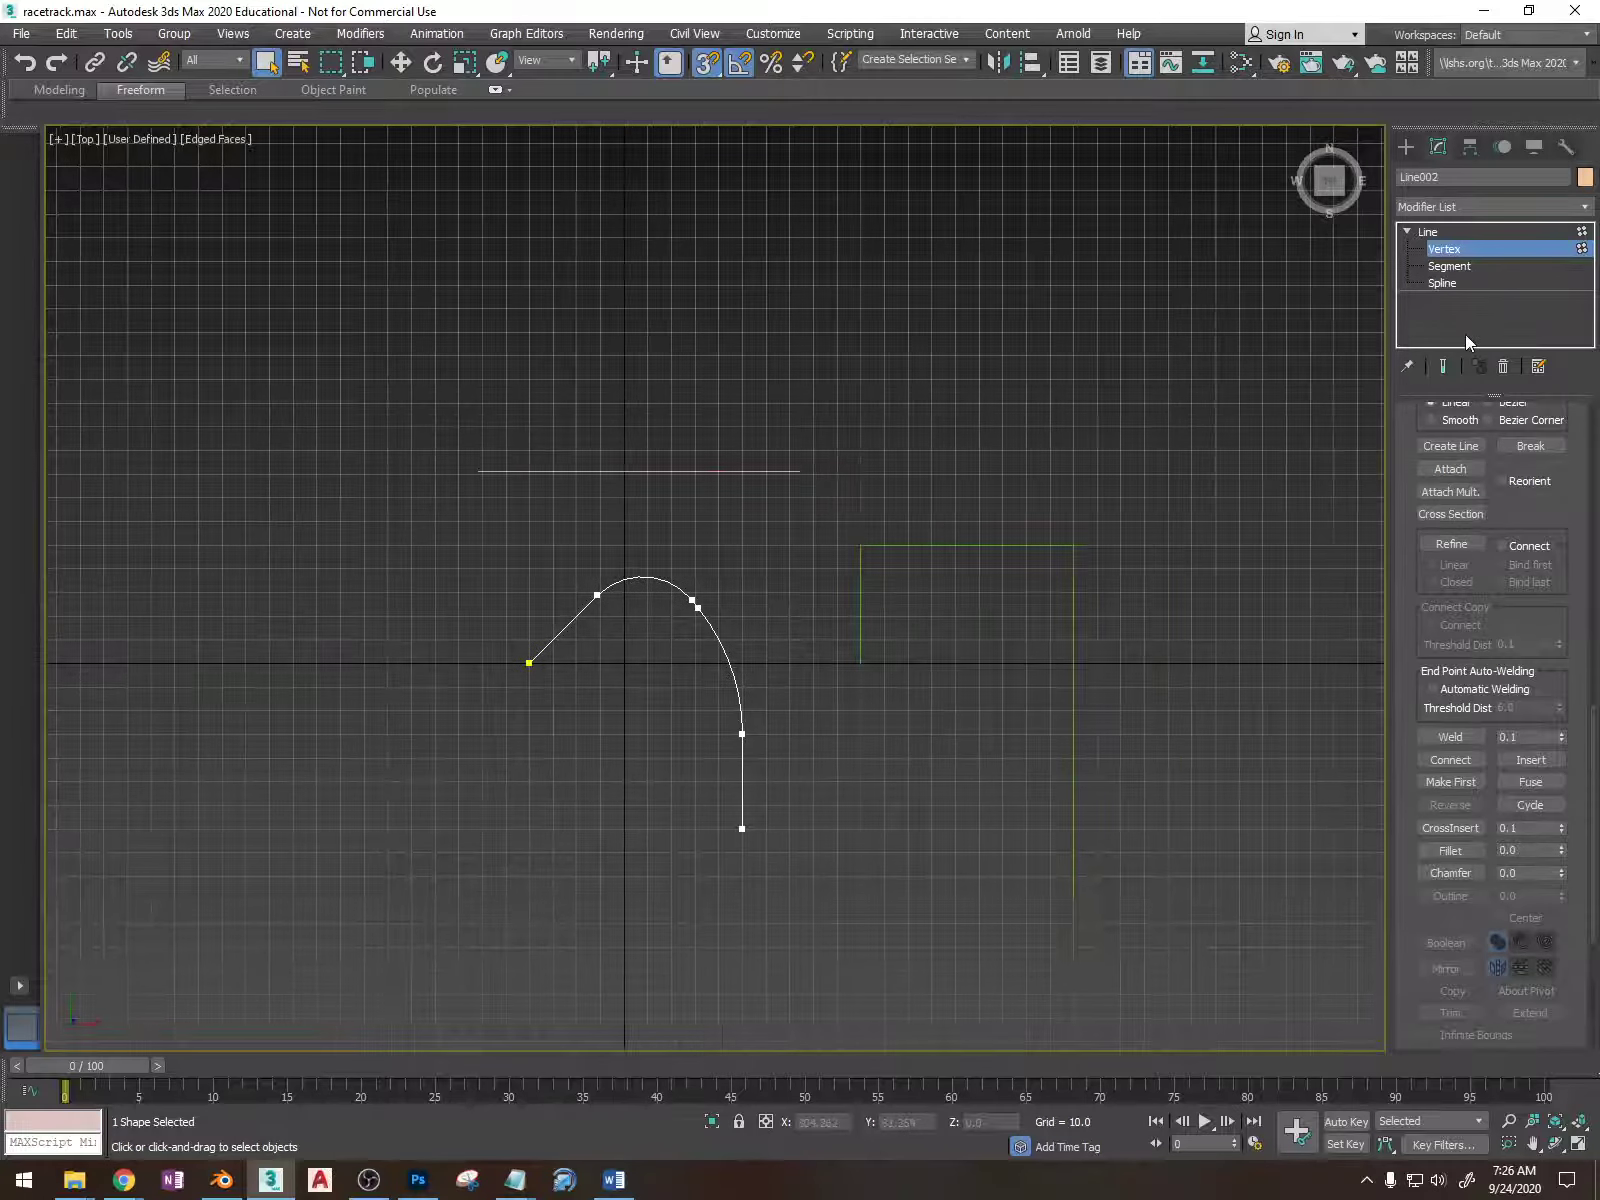
- Delete the filleted peaked line and open the square-cornered line for vertex editing
left_click(1428, 232)
key("Delete")
left_click(948, 546)
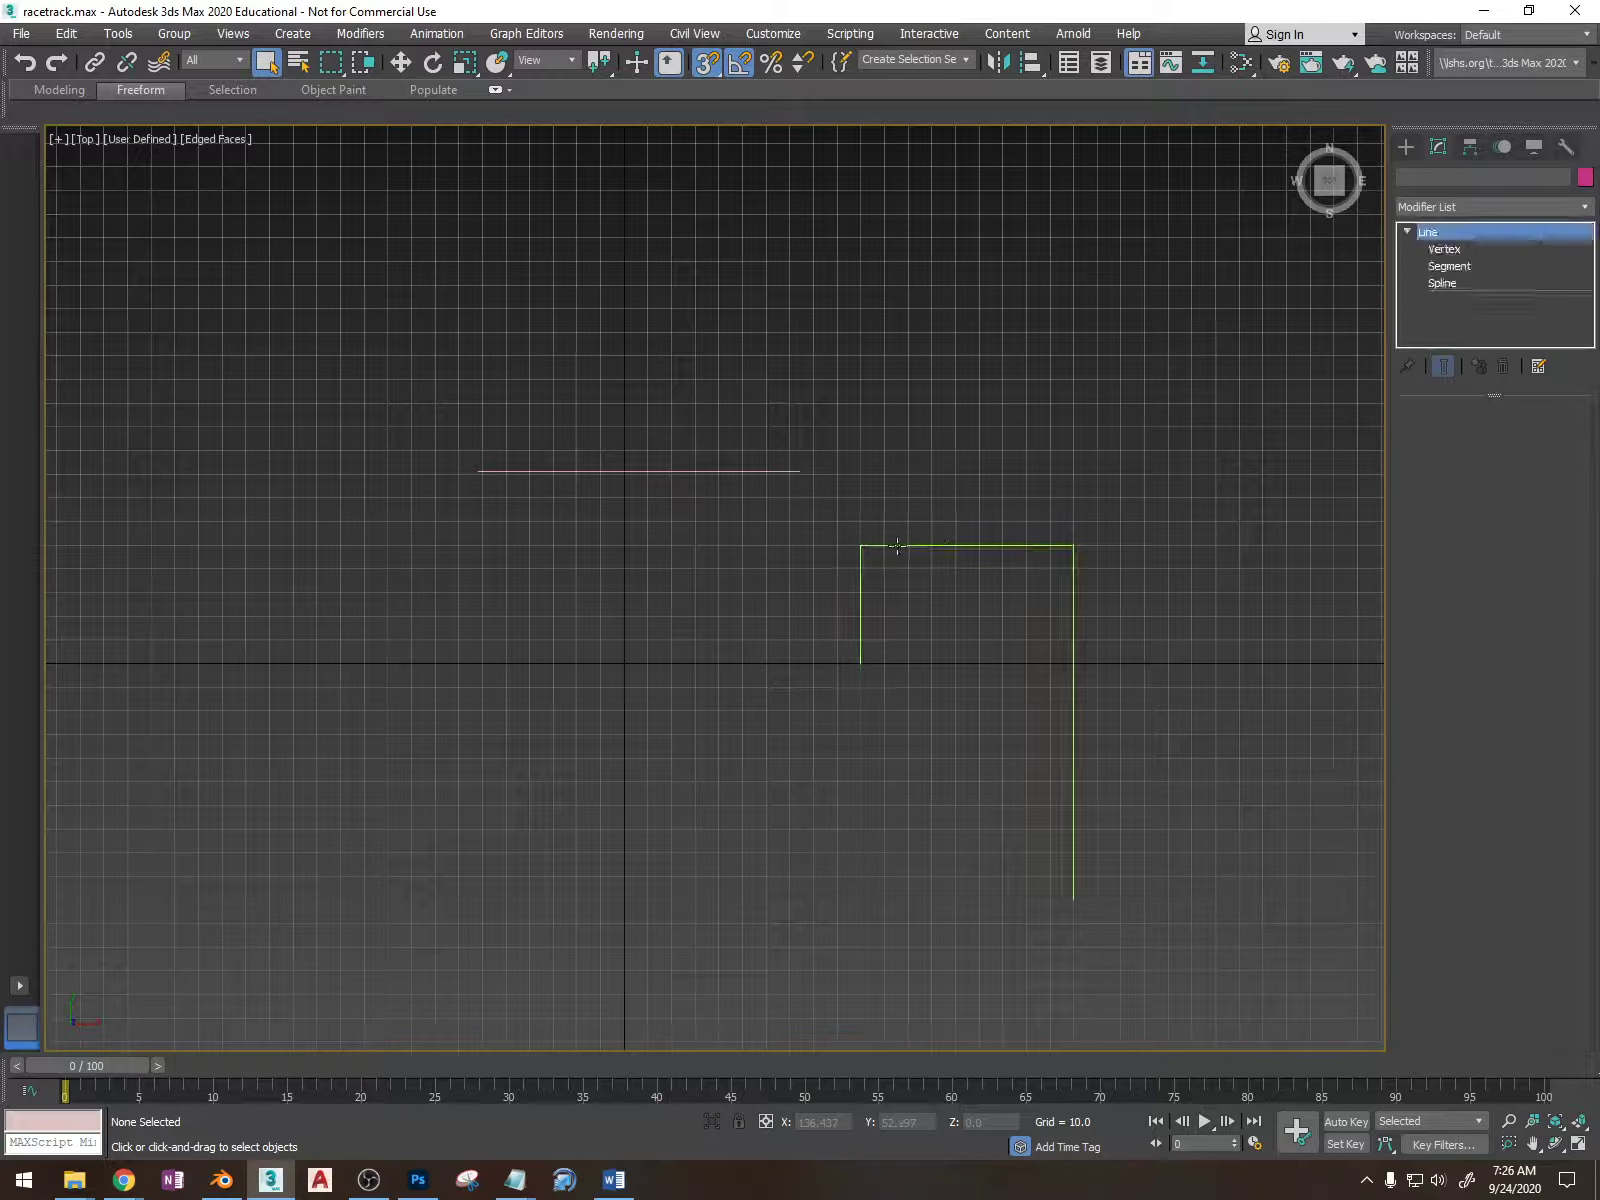
left_click(1444, 249)
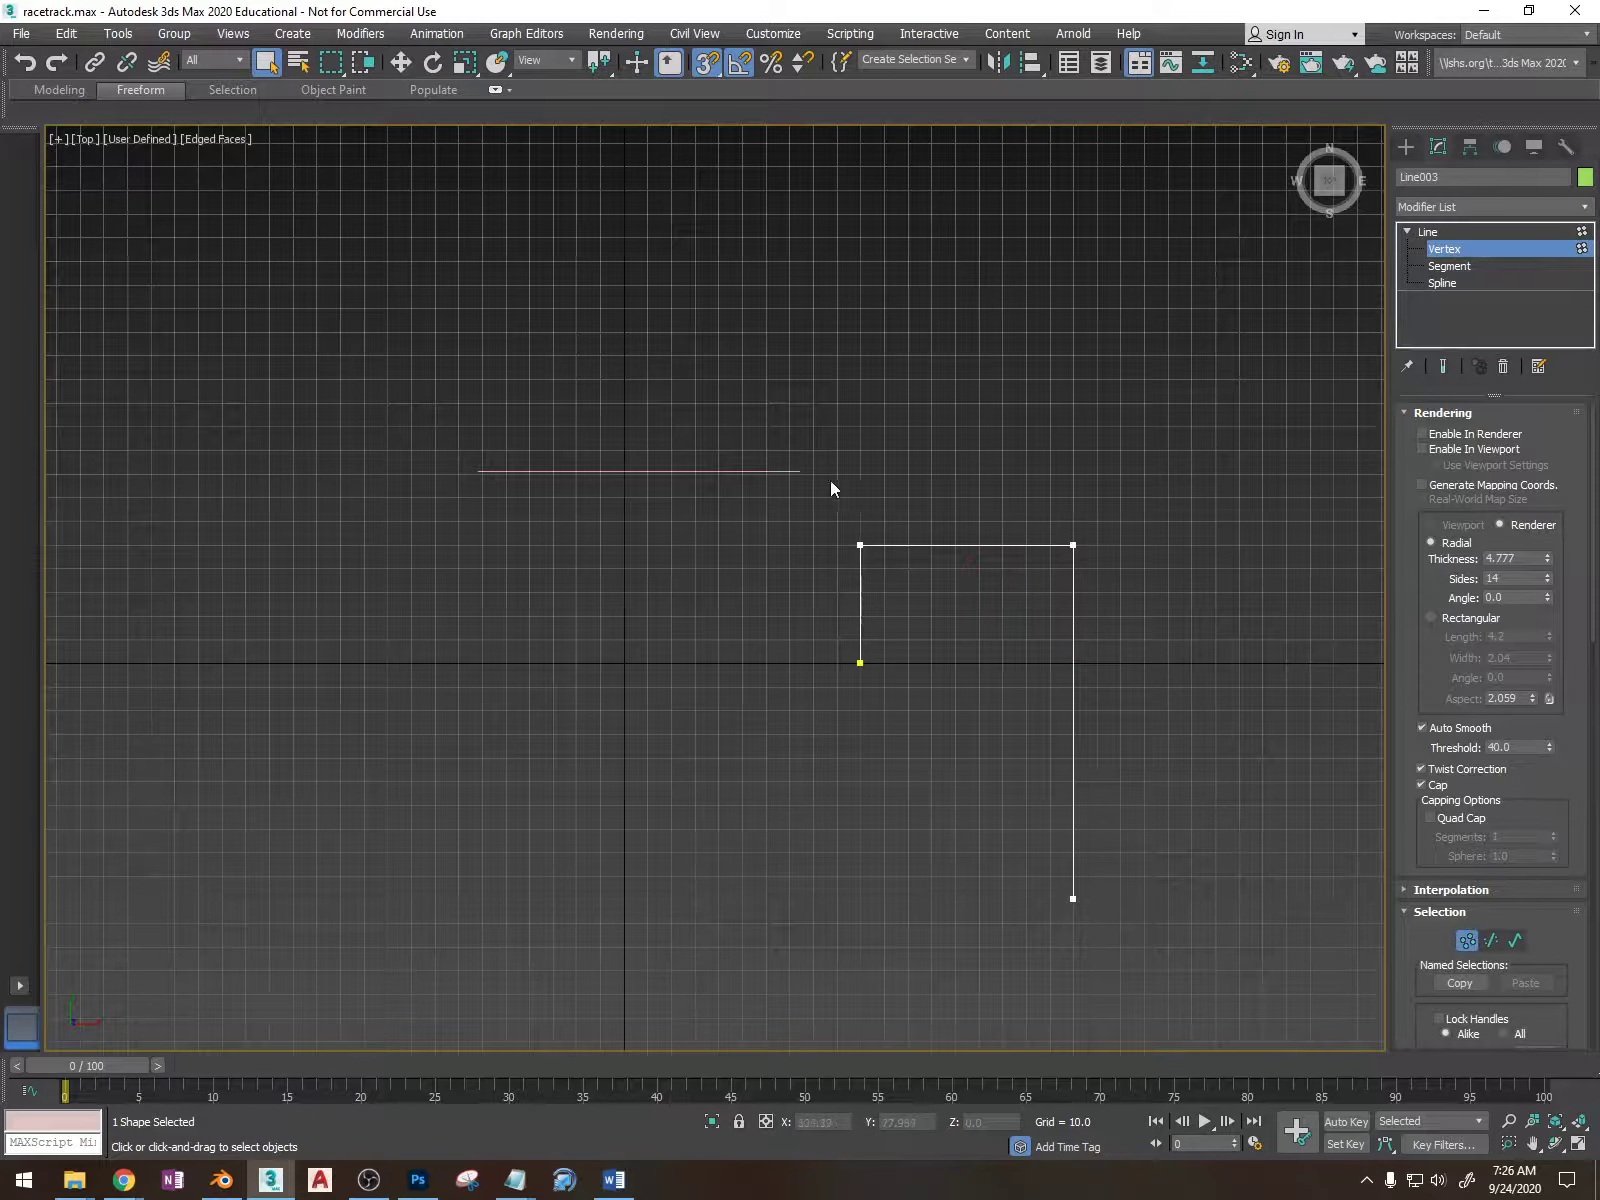
- Fillet the two upper corners of the square-cornered line until they nearly meet in a faucet-like arch
left_click_drag(903, 660, 1366, 722)
scroll(1512, 707, "down", 10)
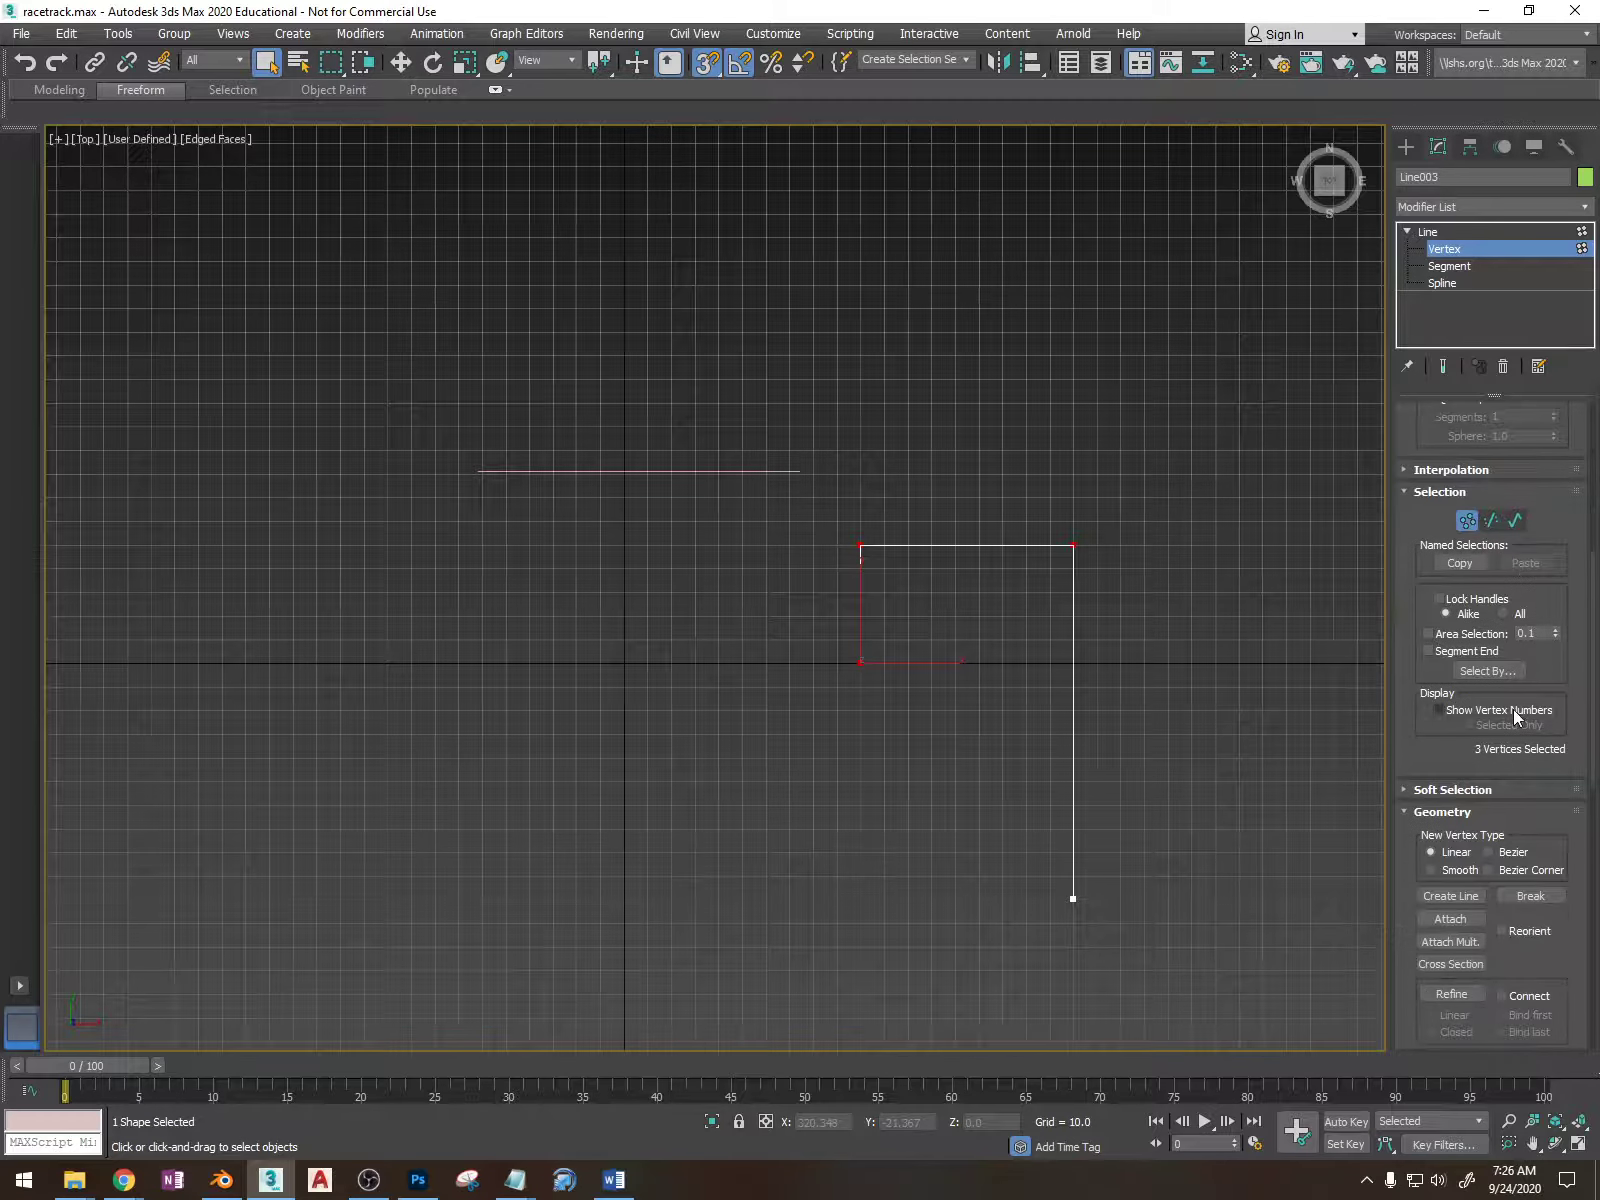
scroll(1512, 707, "down", 2)
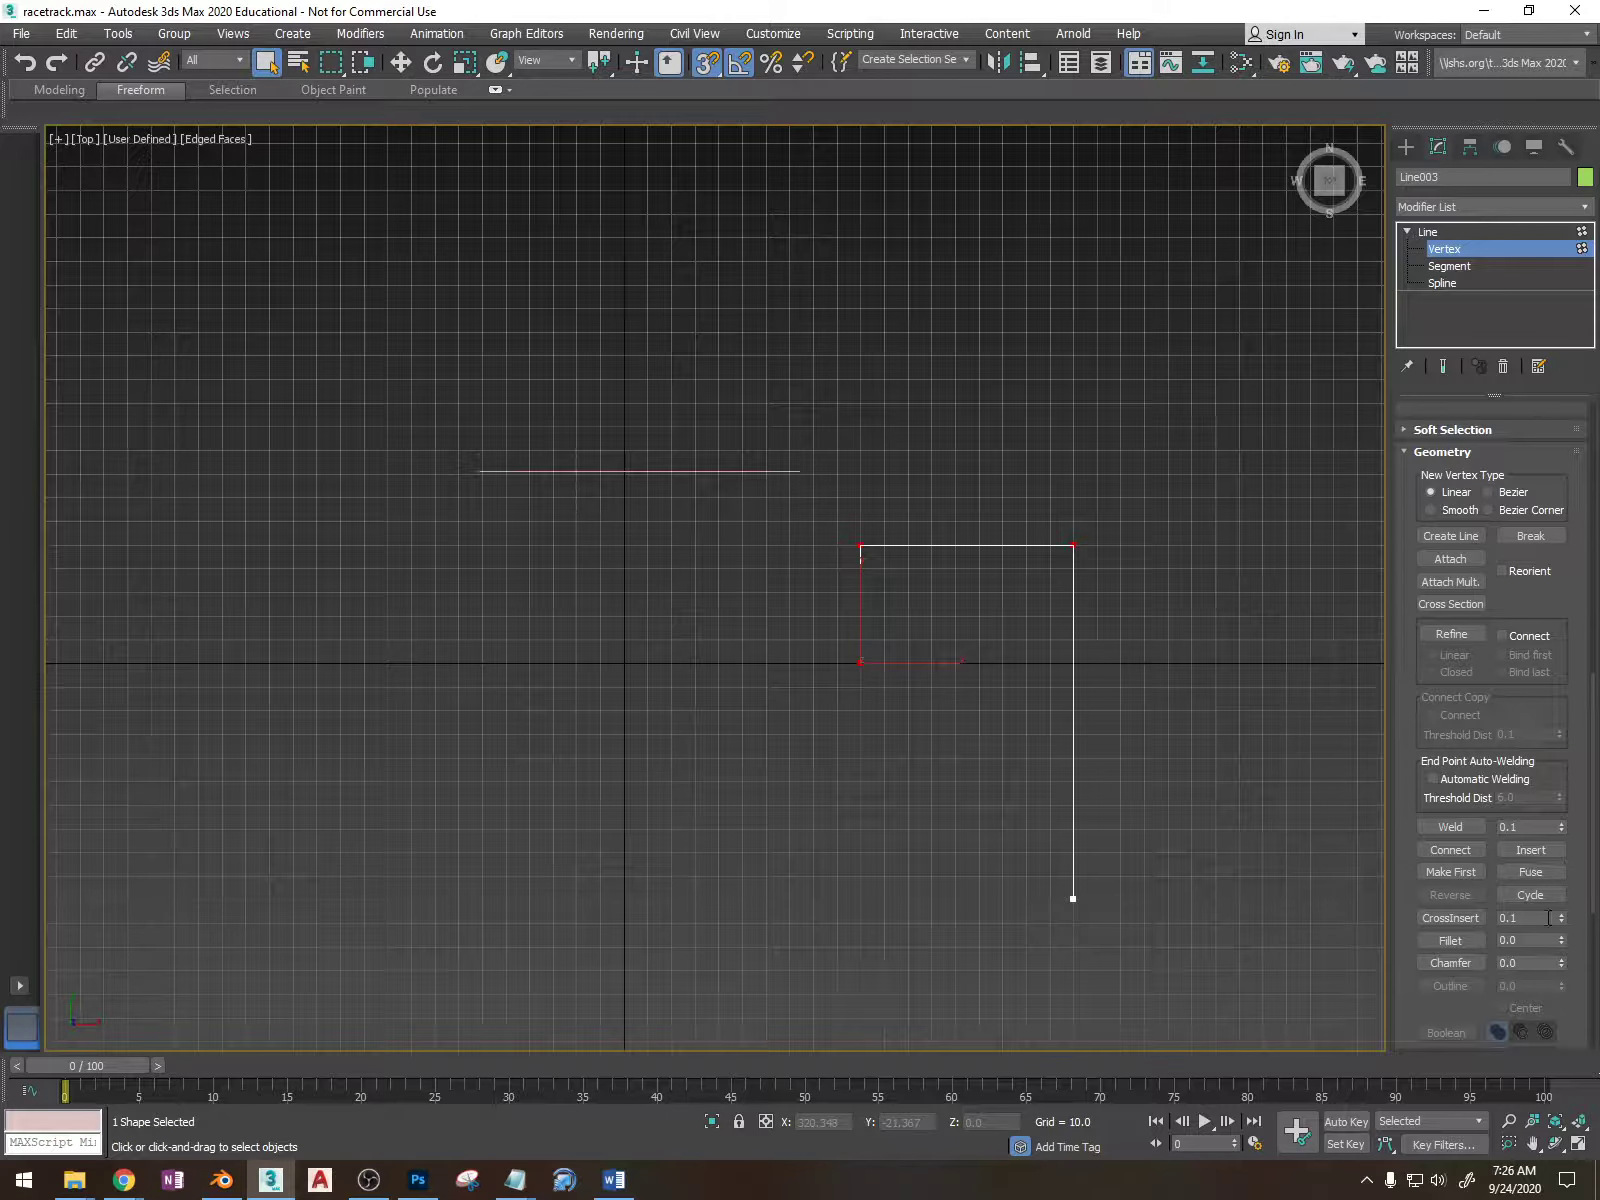
left_click_drag(856, 592, 1099, 724)
left_click_drag(920, 640, 802, 711)
left_click_drag(1566, 942, 1566, 894)
middle_click_drag(1122, 684, 990, 600, "alt")
- Enable the arched line's thickness in the renderer and viewport, and compare it with the faucet in the reference image
scroll(1495, 549, "up", 10)
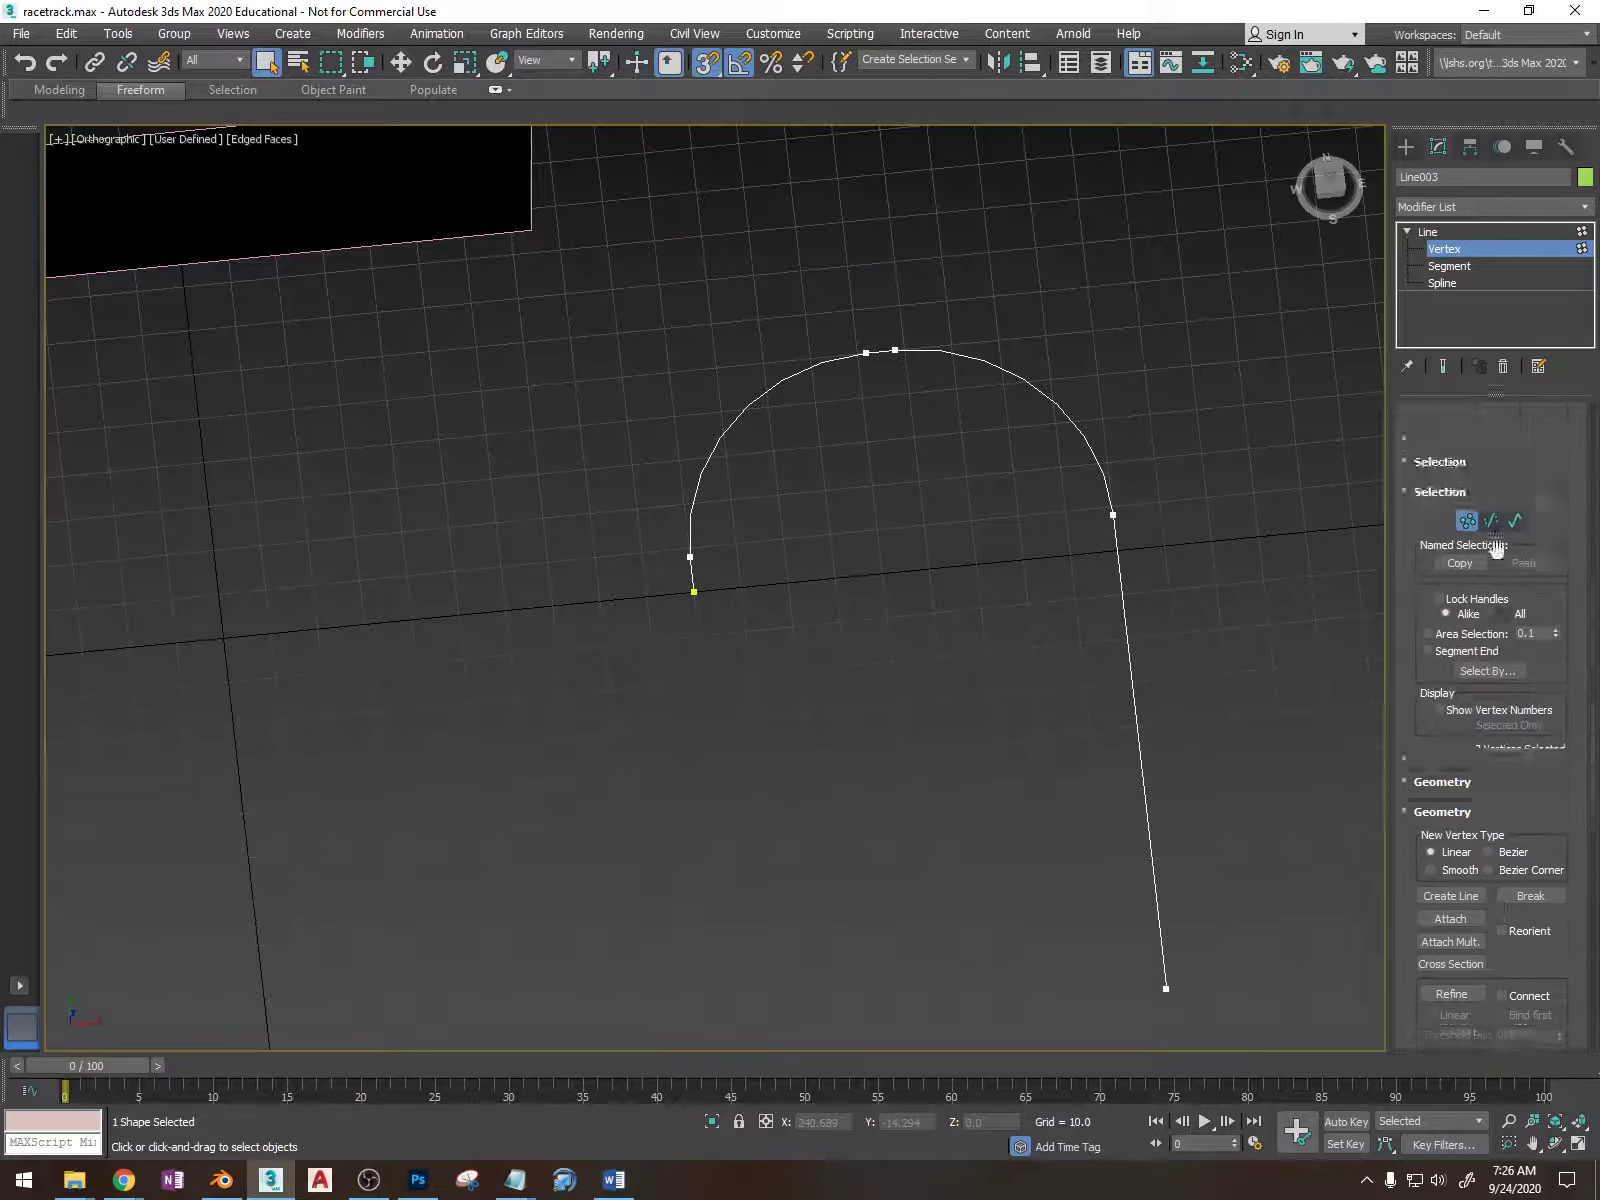
scroll(1481, 529, "up", 5)
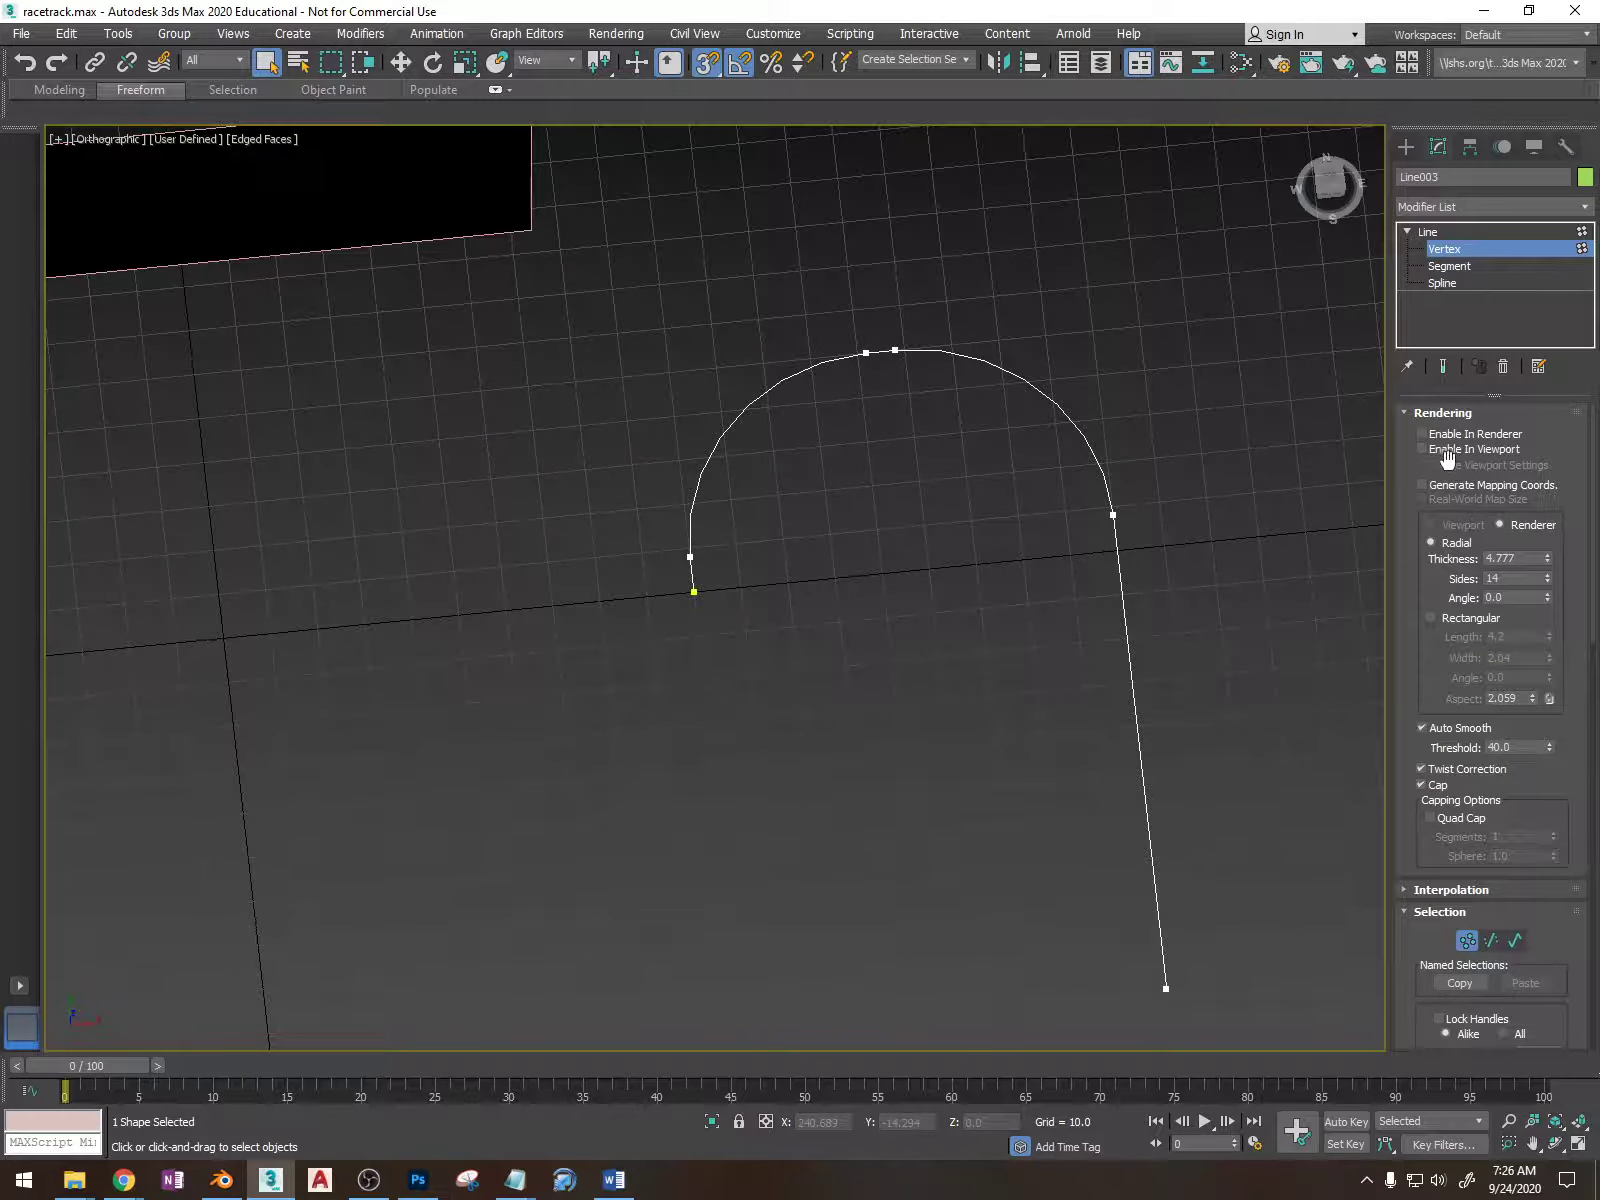
left_click(1422, 434)
left_click(1422, 449)
middle_click_drag(1040, 545, 990, 500, "alt")
scroll(429, 416, "up", 6)
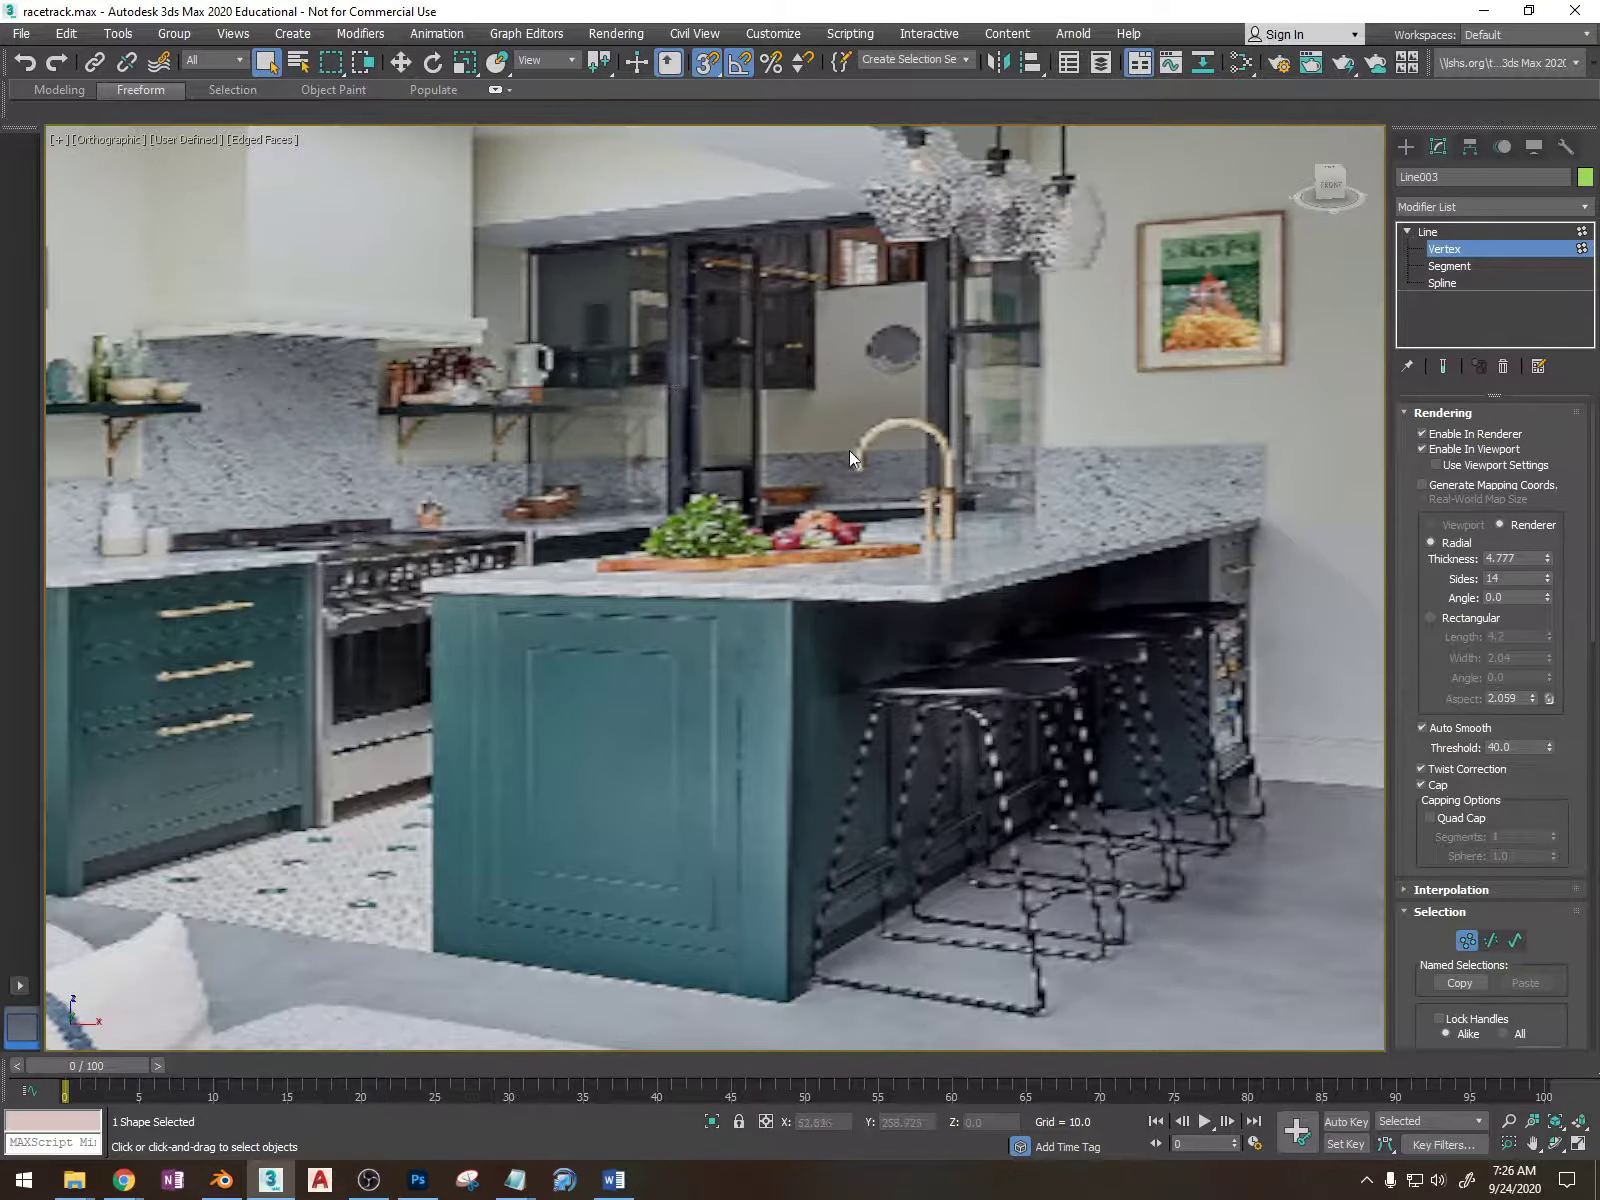
- Increase the faucet line's radial thickness to 8.264
scroll(849, 457, "down", 6)
middle_click_drag(1035, 643, 995, 660, "alt")
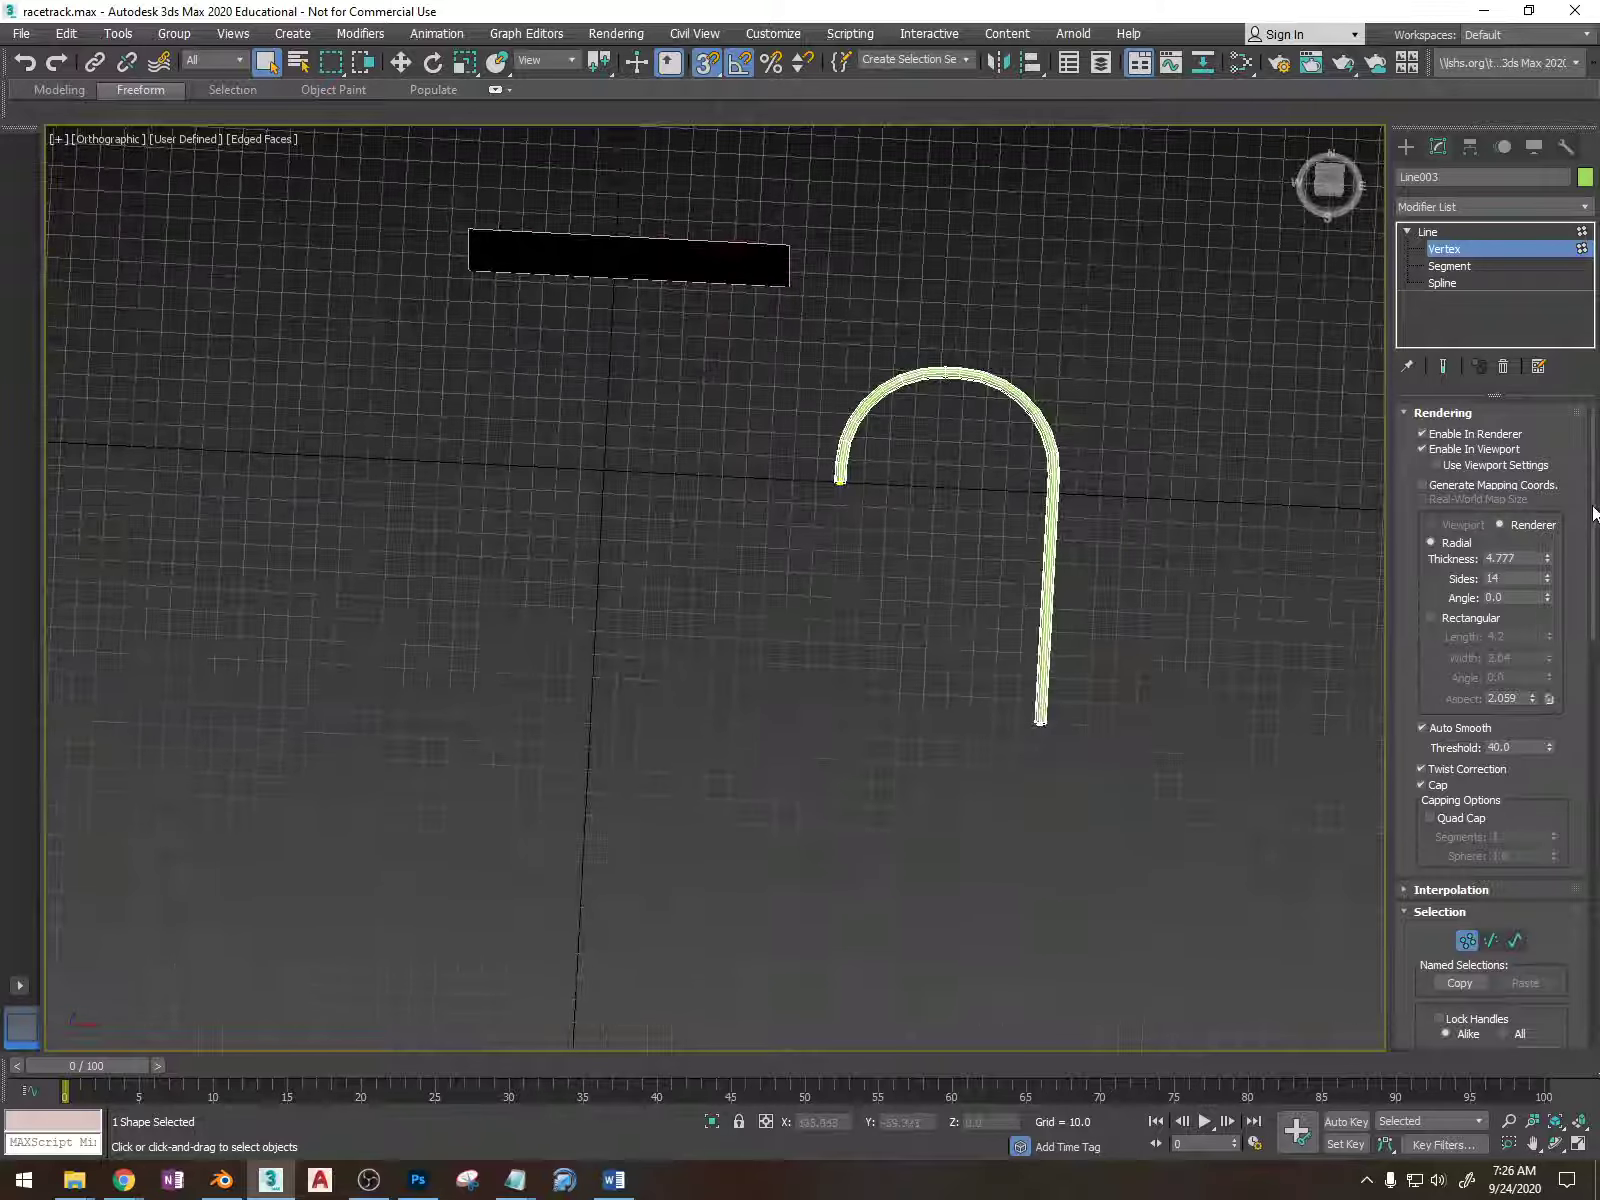
left_click_drag(1546, 559, 1546, 484)
middle_click_drag(1052, 477, 880, 520, "alt")
middle_click_drag(800, 561, 840, 640, "alt")
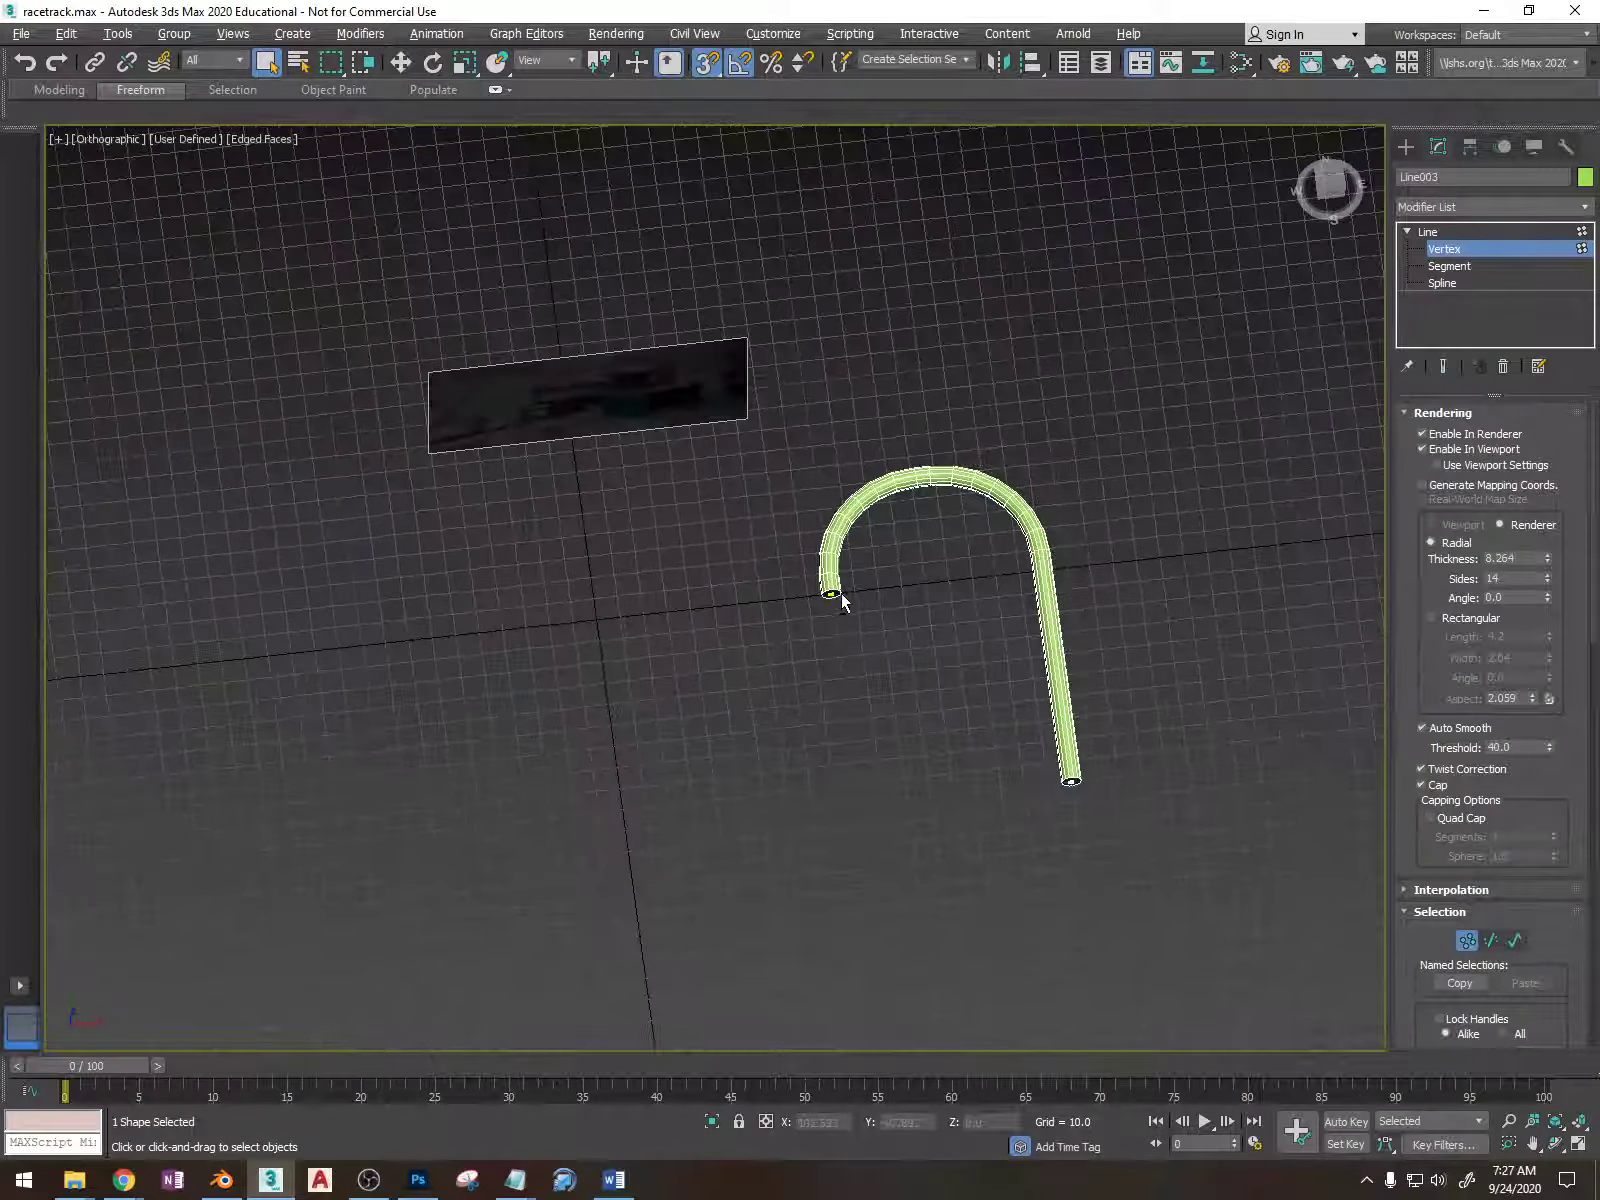
- Disable the faucet line's thickness in the renderer and viewport and return to Vertex sub-object level
left_click_drag(924, 872, 926, 870)
middle_click_drag(1060, 700, 1122, 671, "alt")
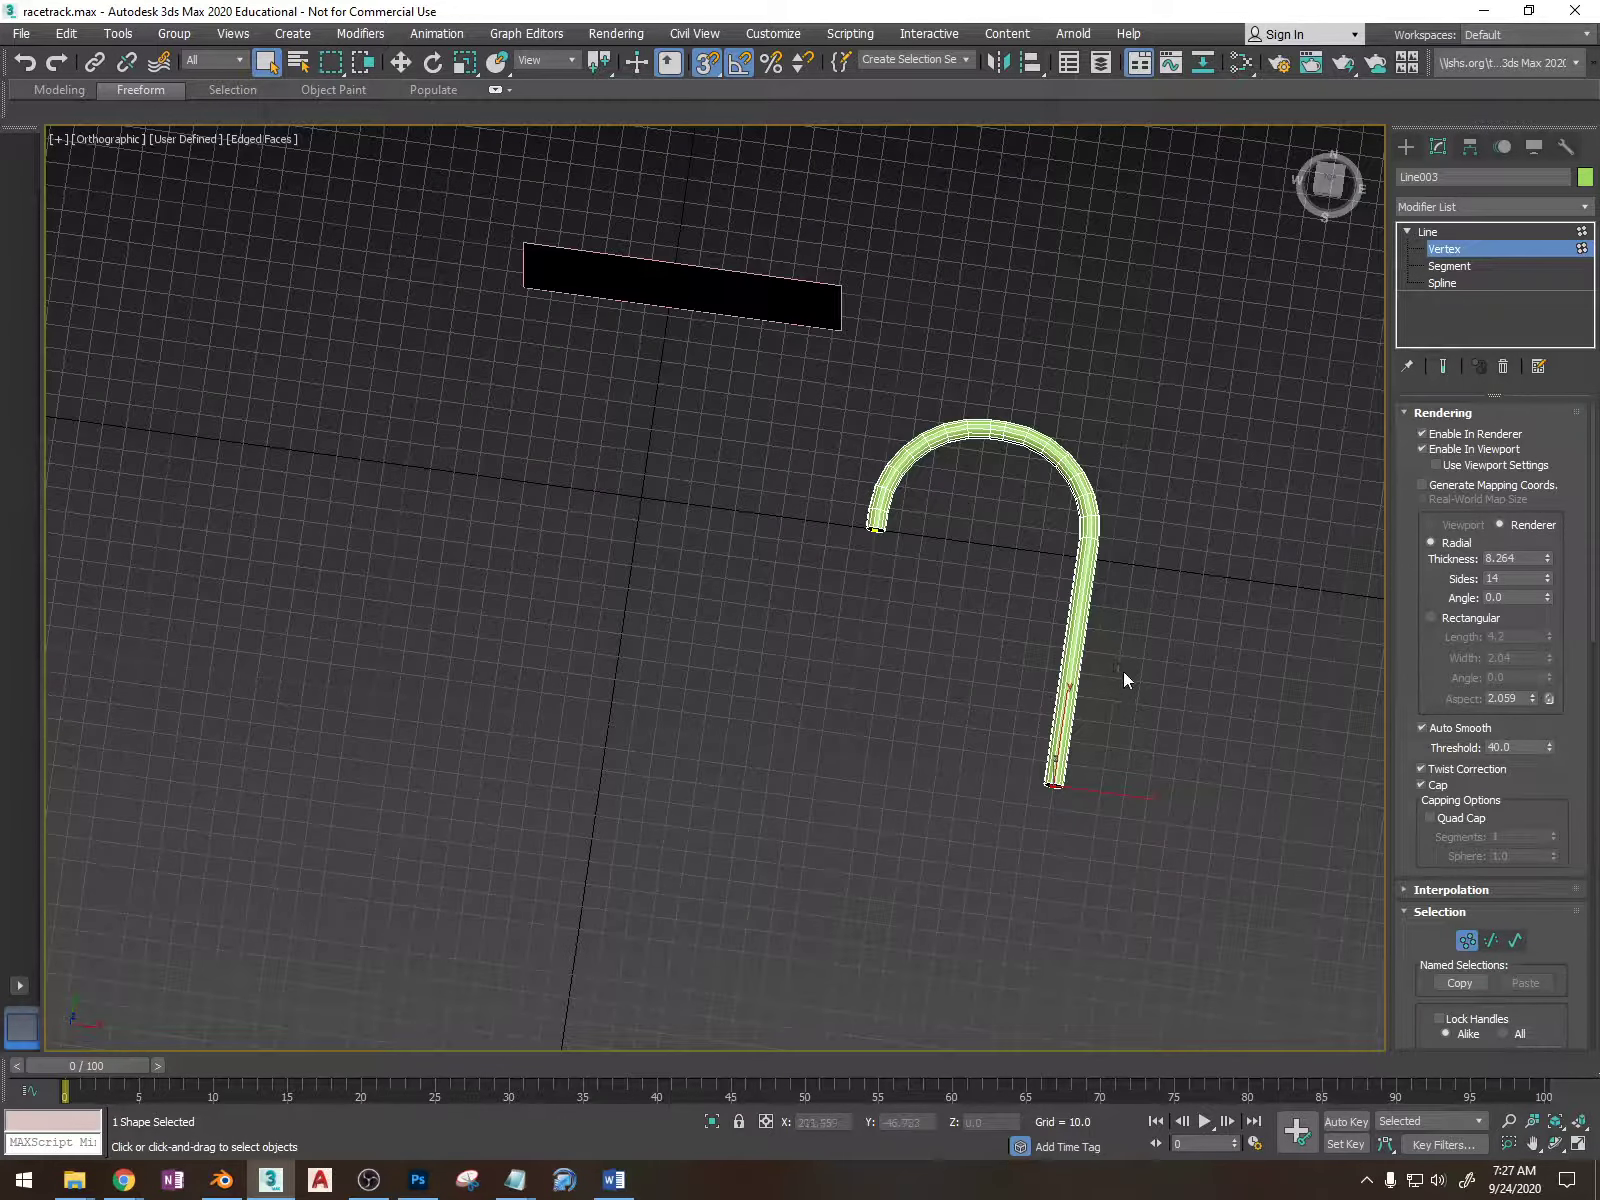
left_click(1422, 446)
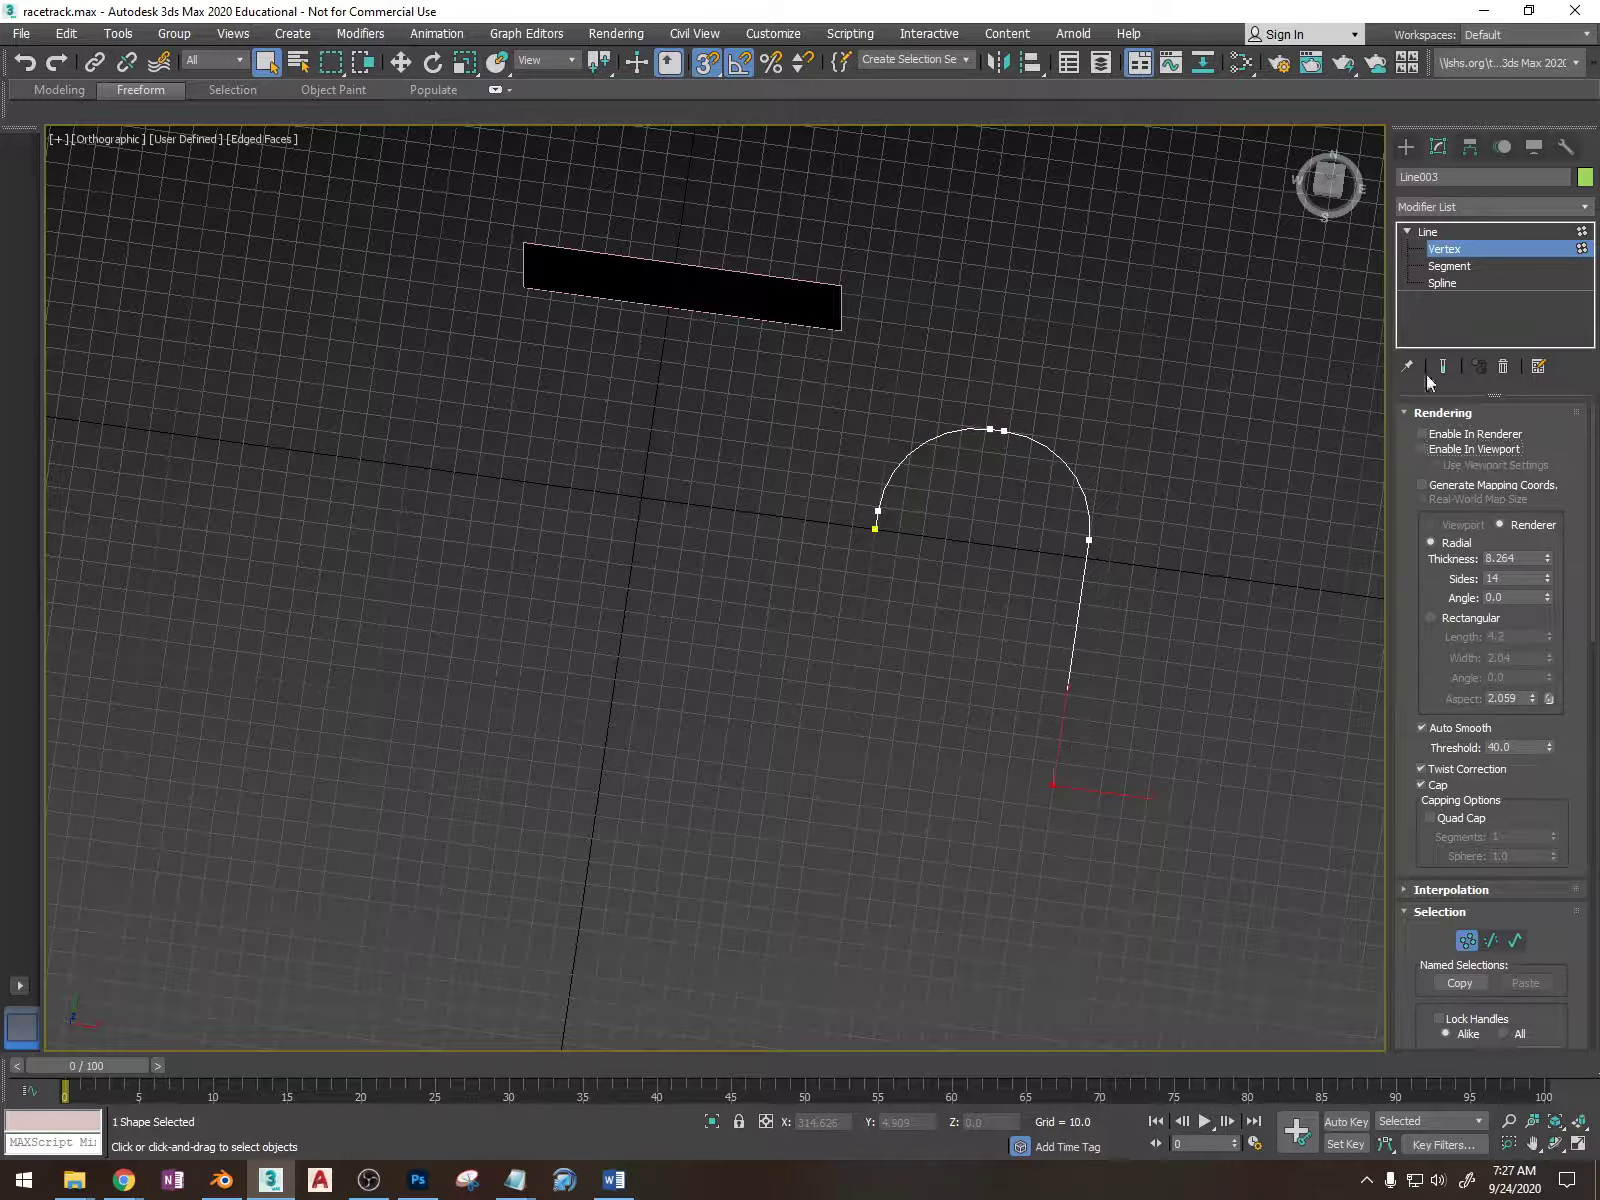
left_click(1420, 230)
left_click(1408, 230)
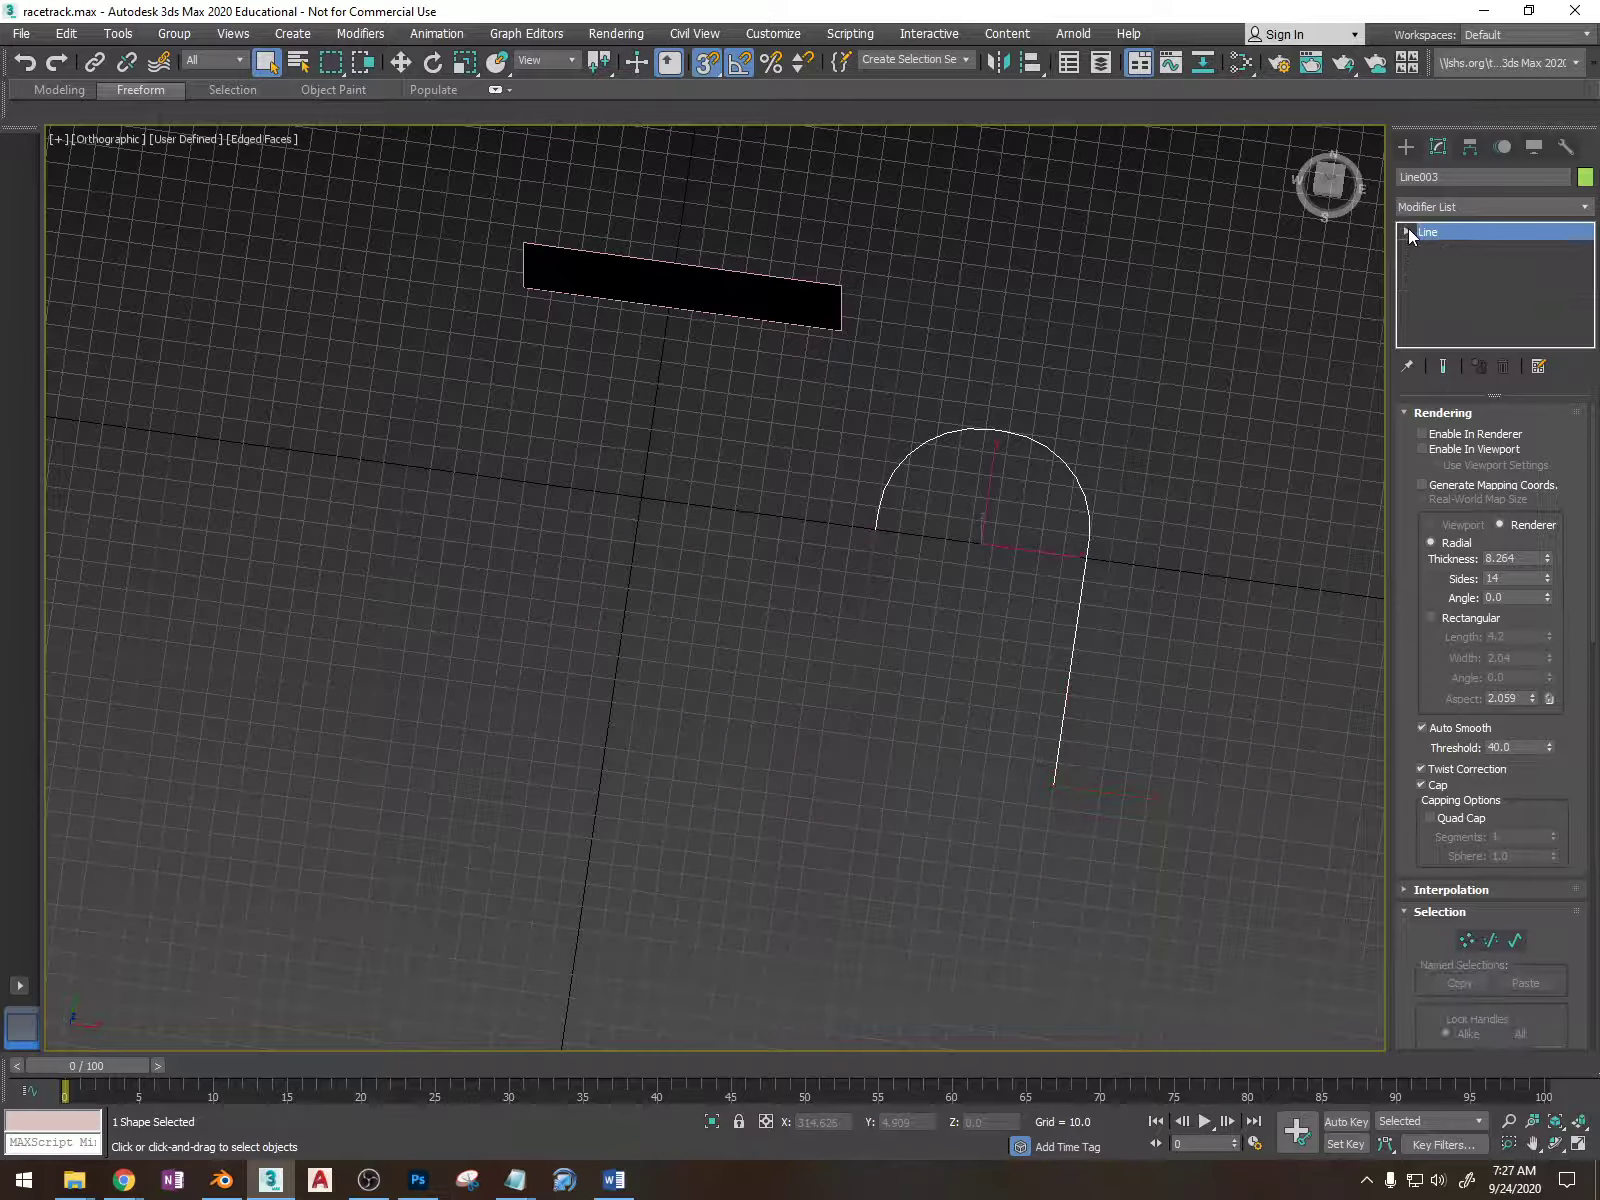
left_click(1408, 230)
left_click(1443, 248)
middle_click_drag(1201, 566, 1192, 658, "alt")
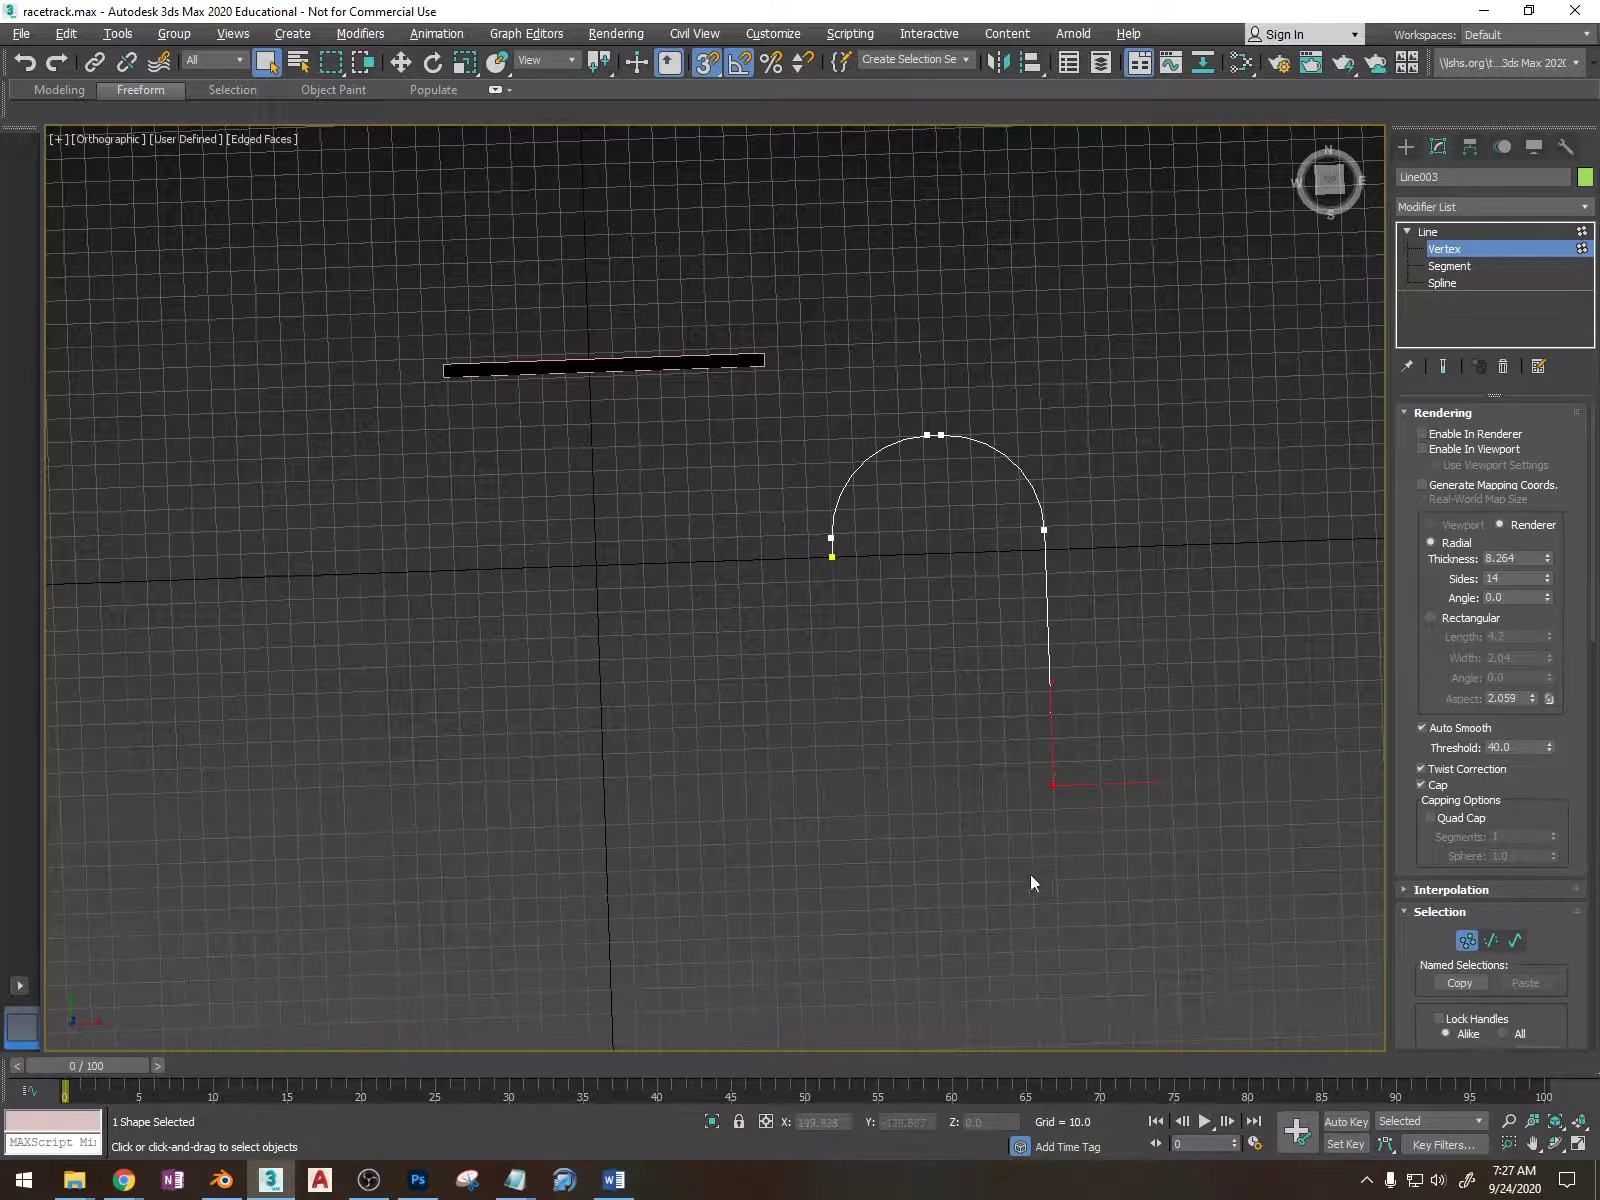
- Try moving the faucet line's lower end vertex and its starting vertex, and undo the moves
key("w")
left_click_drag(1108, 780, 1111, 727)
key("s")
key("ctrl+z")
left_click(832, 556)
left_click_drag(860, 517, 520, 500)
key("ctrl+z")
key("ctrl+z")
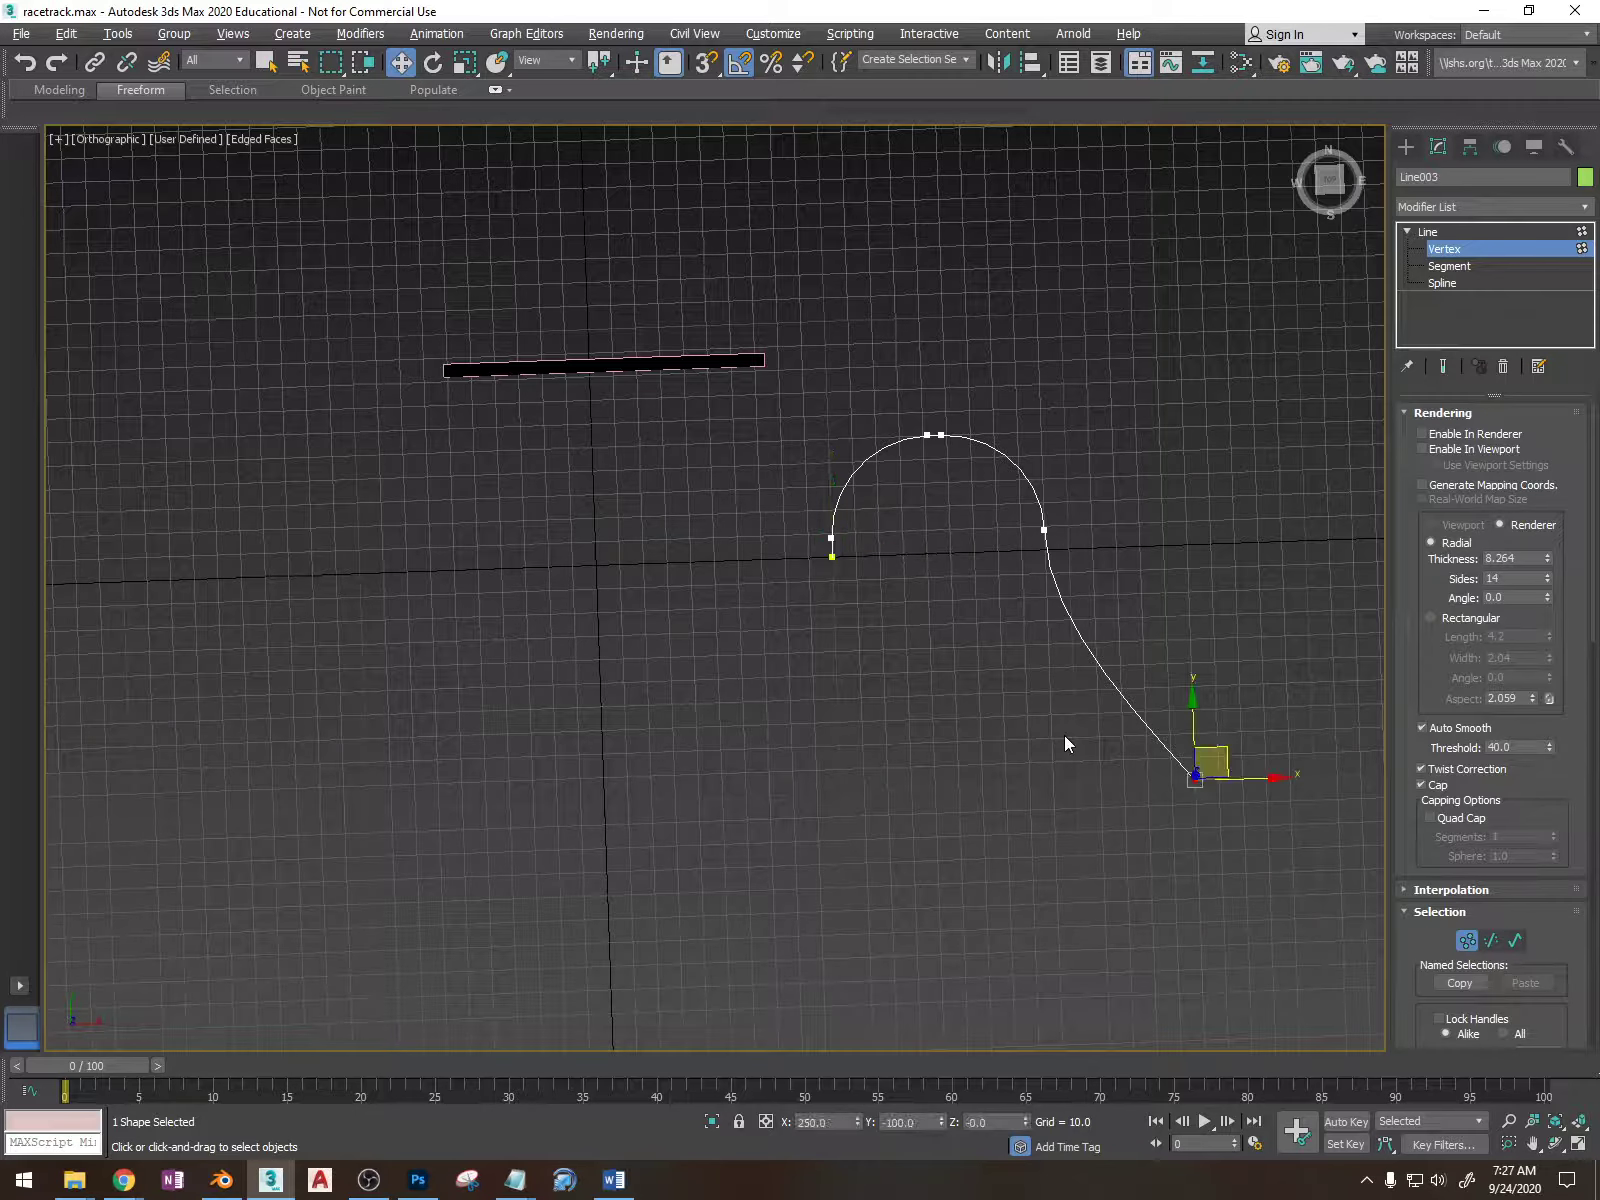
key("ctrl+z")
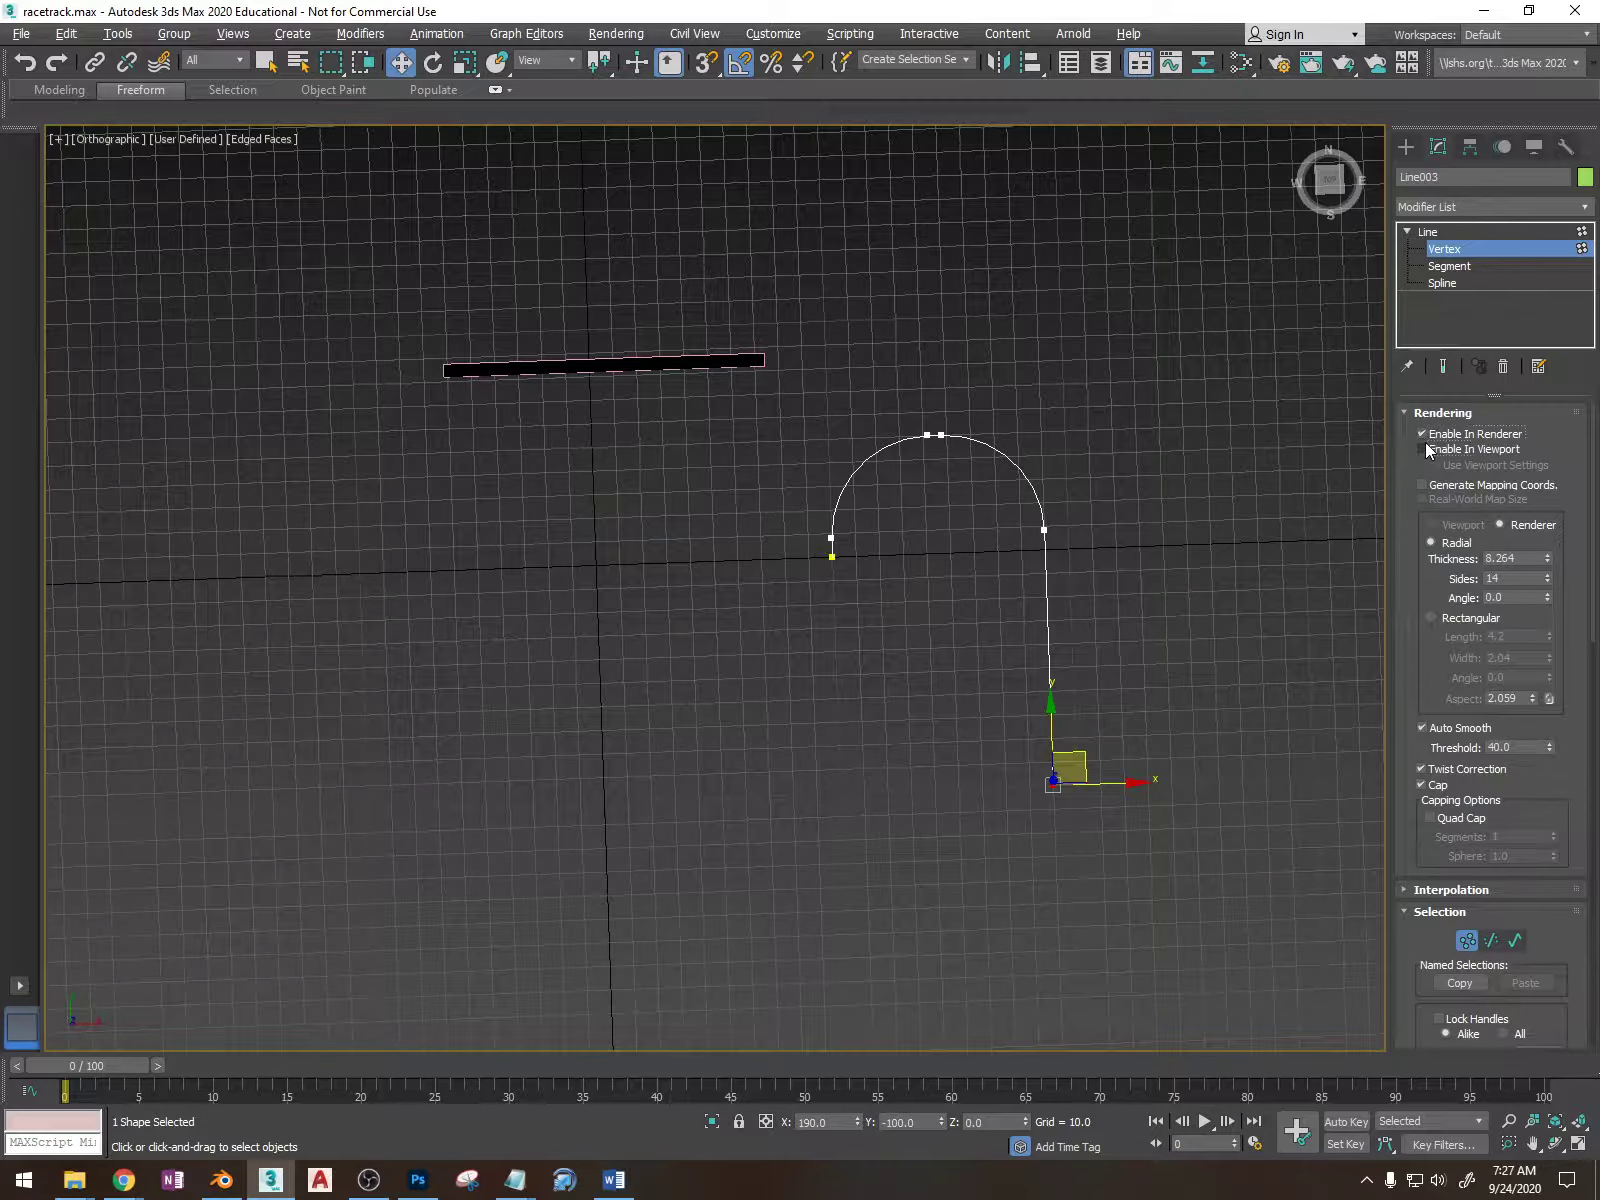
- Enable the faucet line's thickness in the renderer and viewport again
left_click(1422, 449)
middle_click_drag(975, 632, 937, 847, "alt")
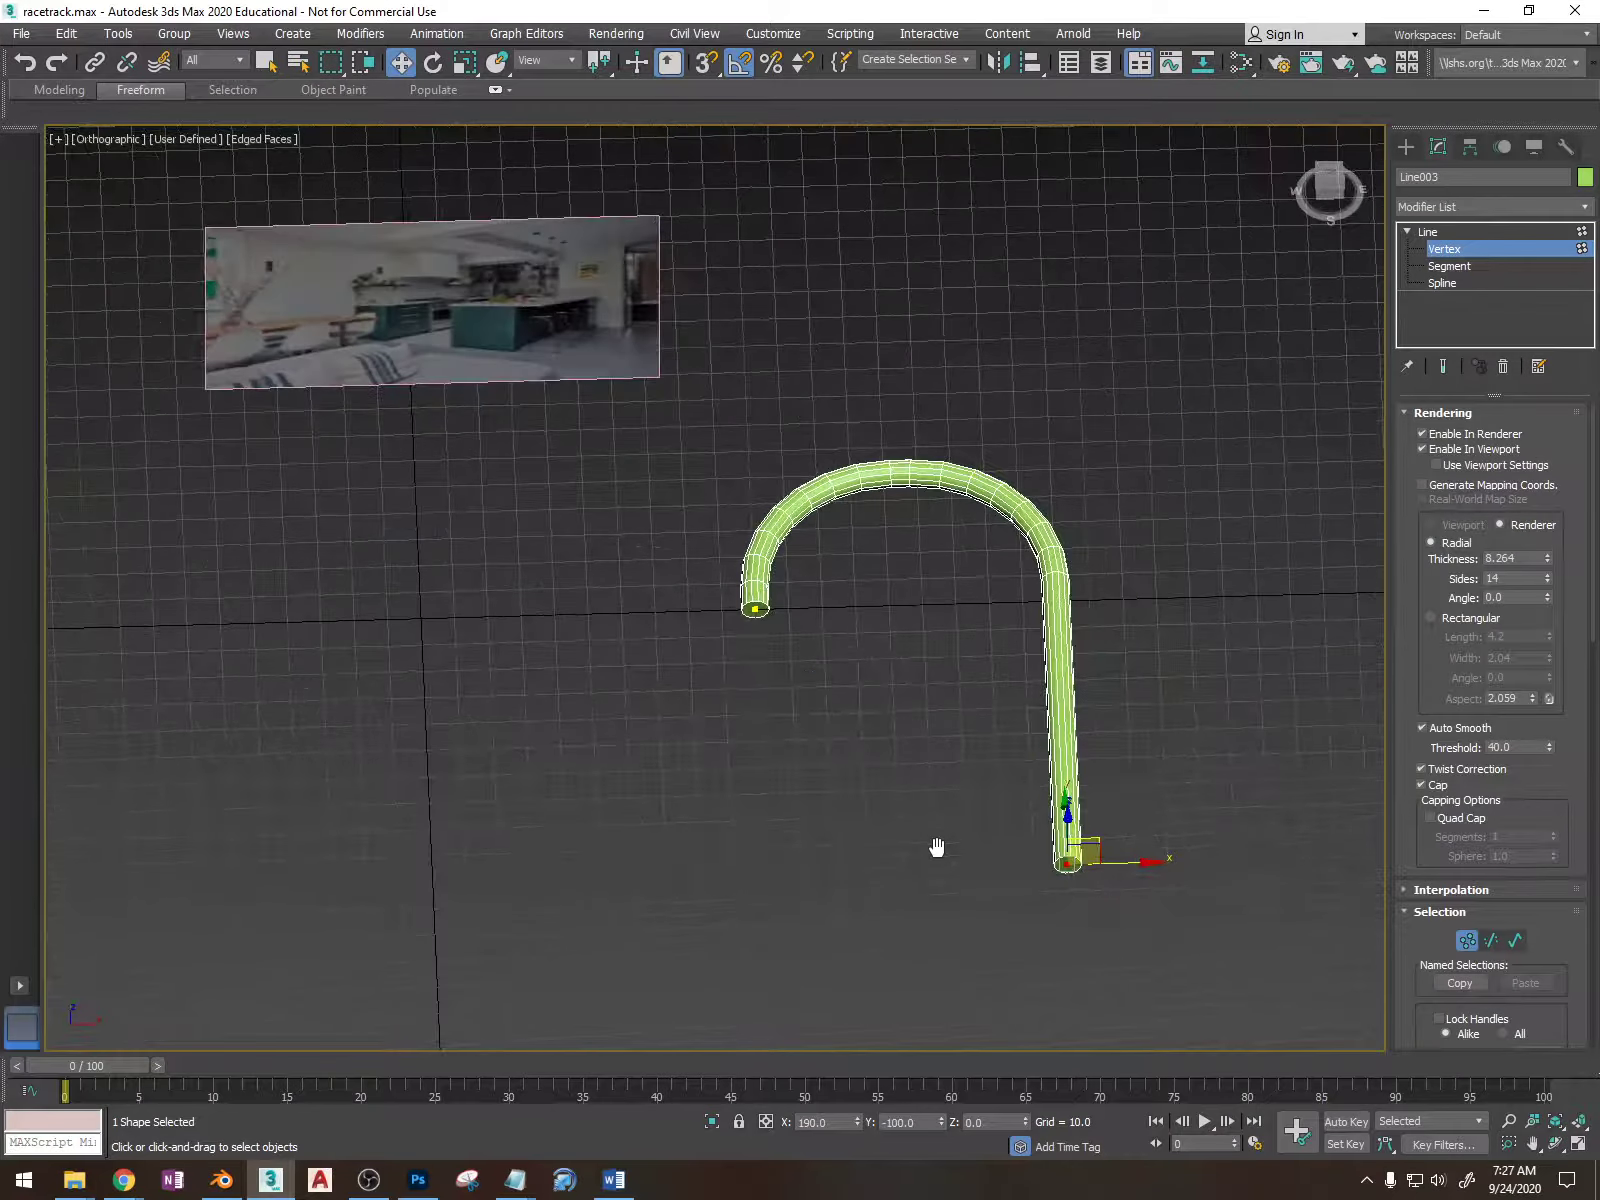
- Delete the faucet line and examine the bar stool legs in the reference image
left_click(1438, 240)
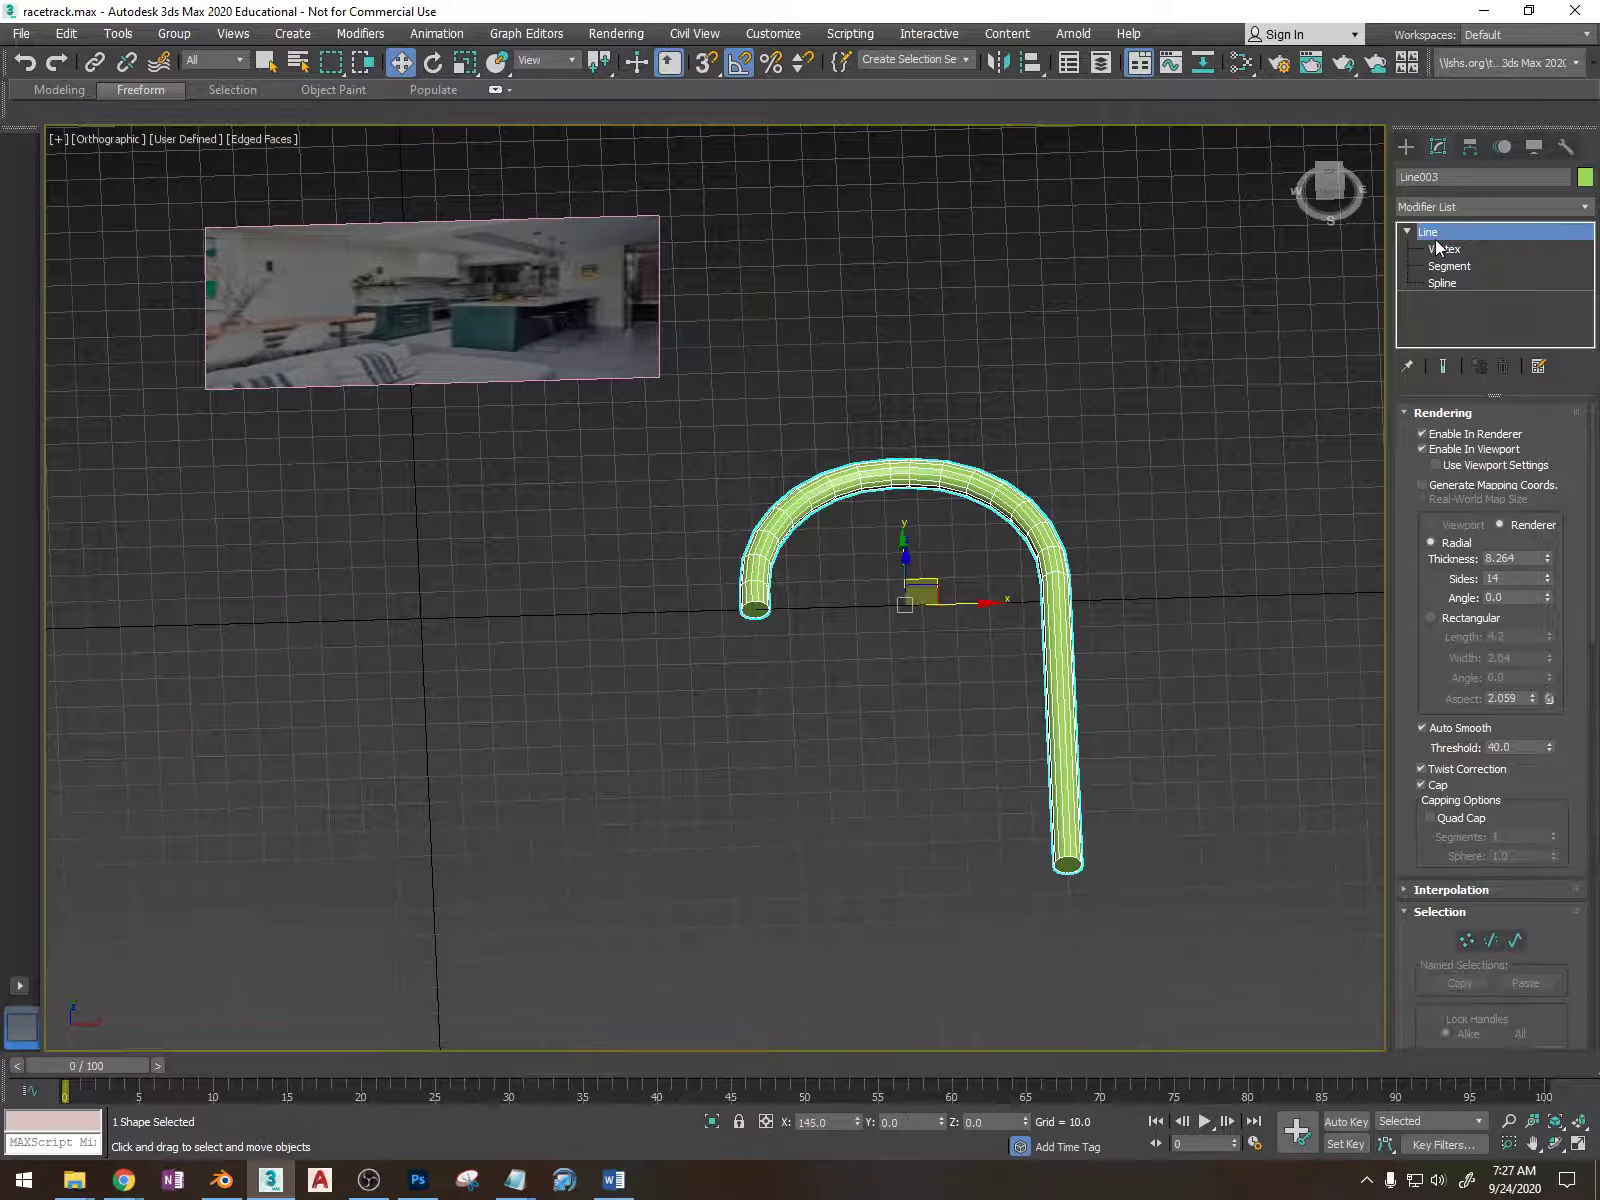
key("Delete")
middle_click_drag(630, 313, 607, 421)
scroll(607, 421, "up", 8)
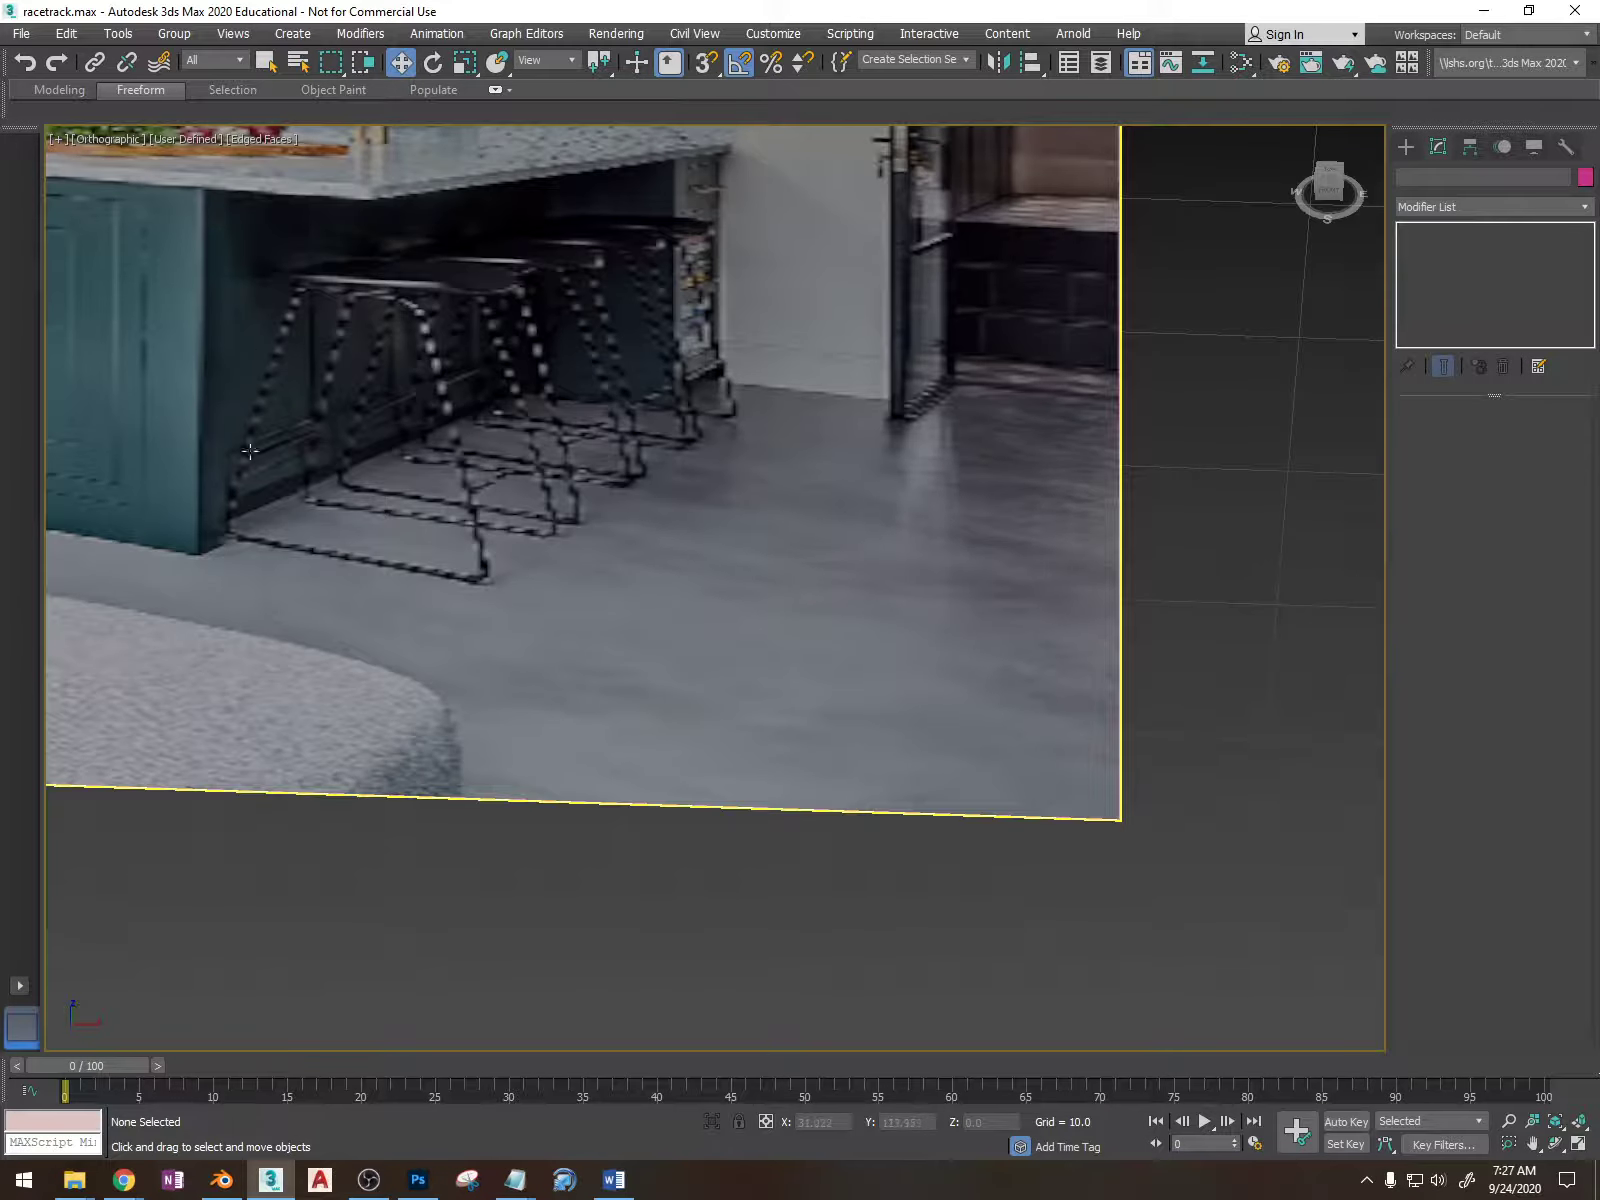
scroll(551, 530, "down", 8)
middle_click_drag(831, 692, 881, 654, "alt")
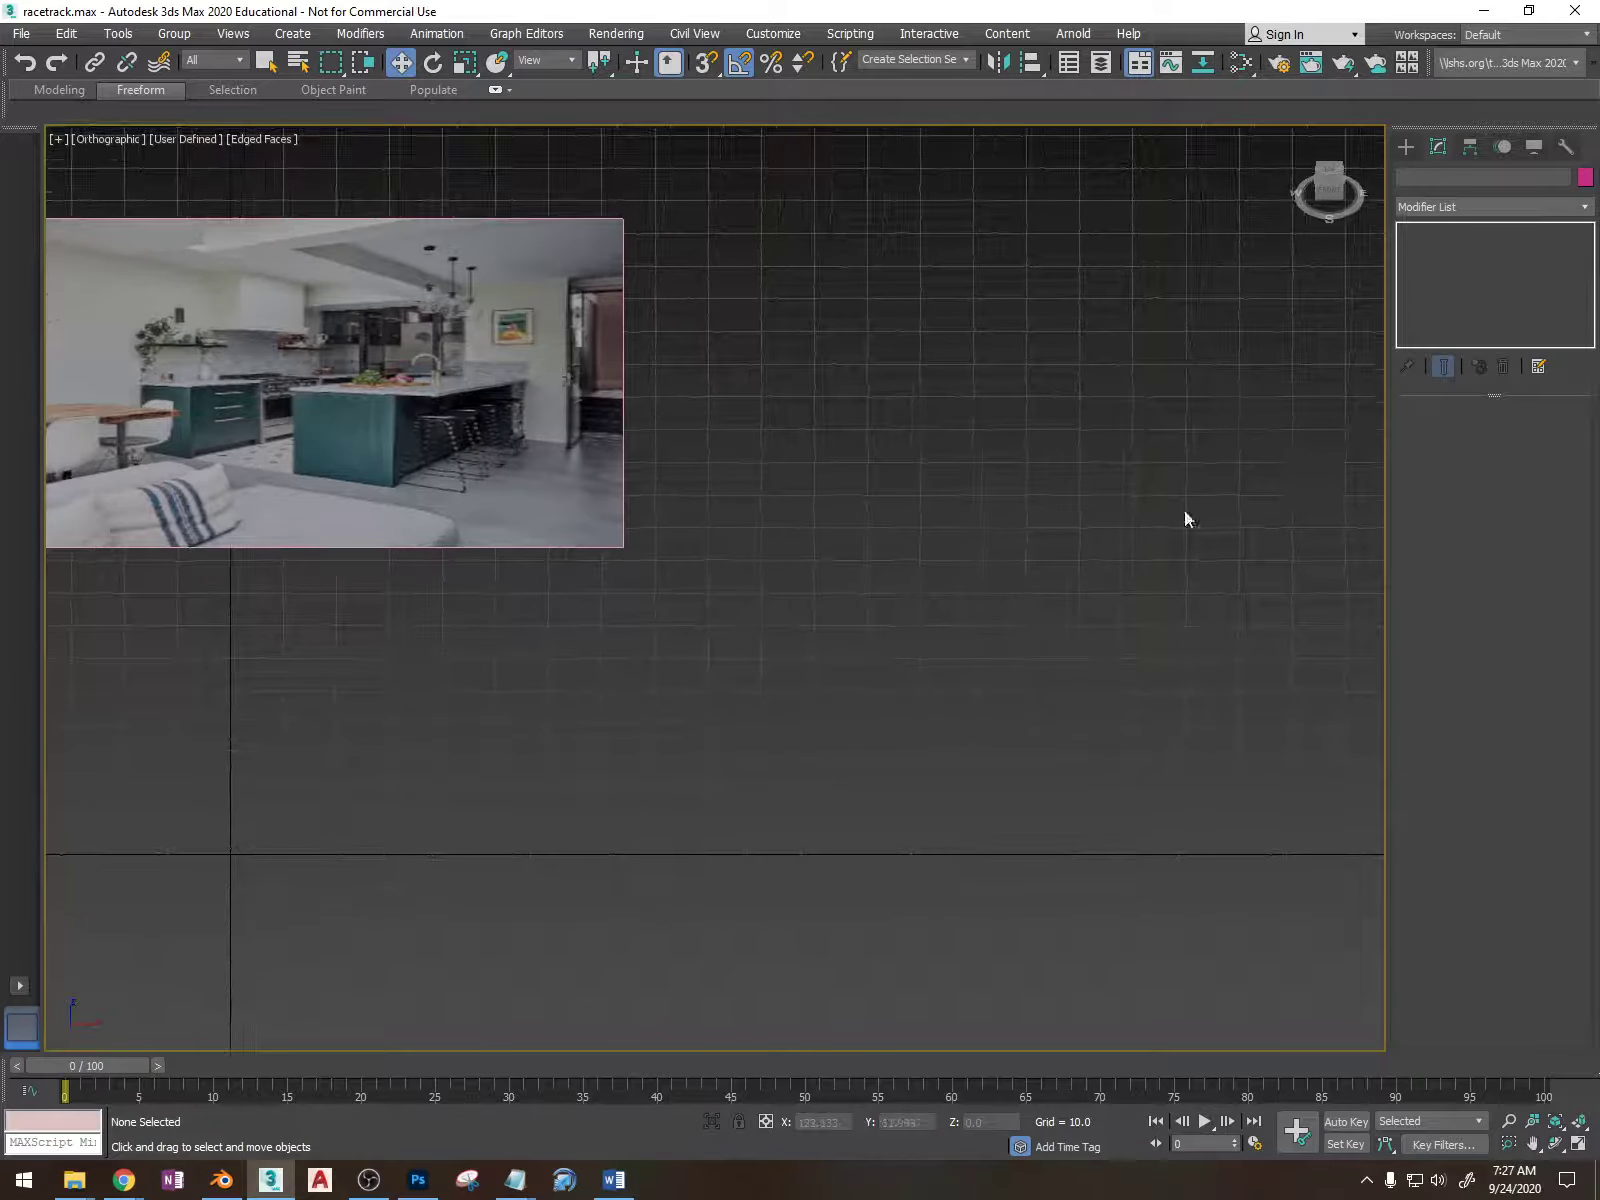
- Set up the Line tool in the Top view with grid-point snapping on and thickness disabled in the renderer and viewport
left_click(1405, 148)
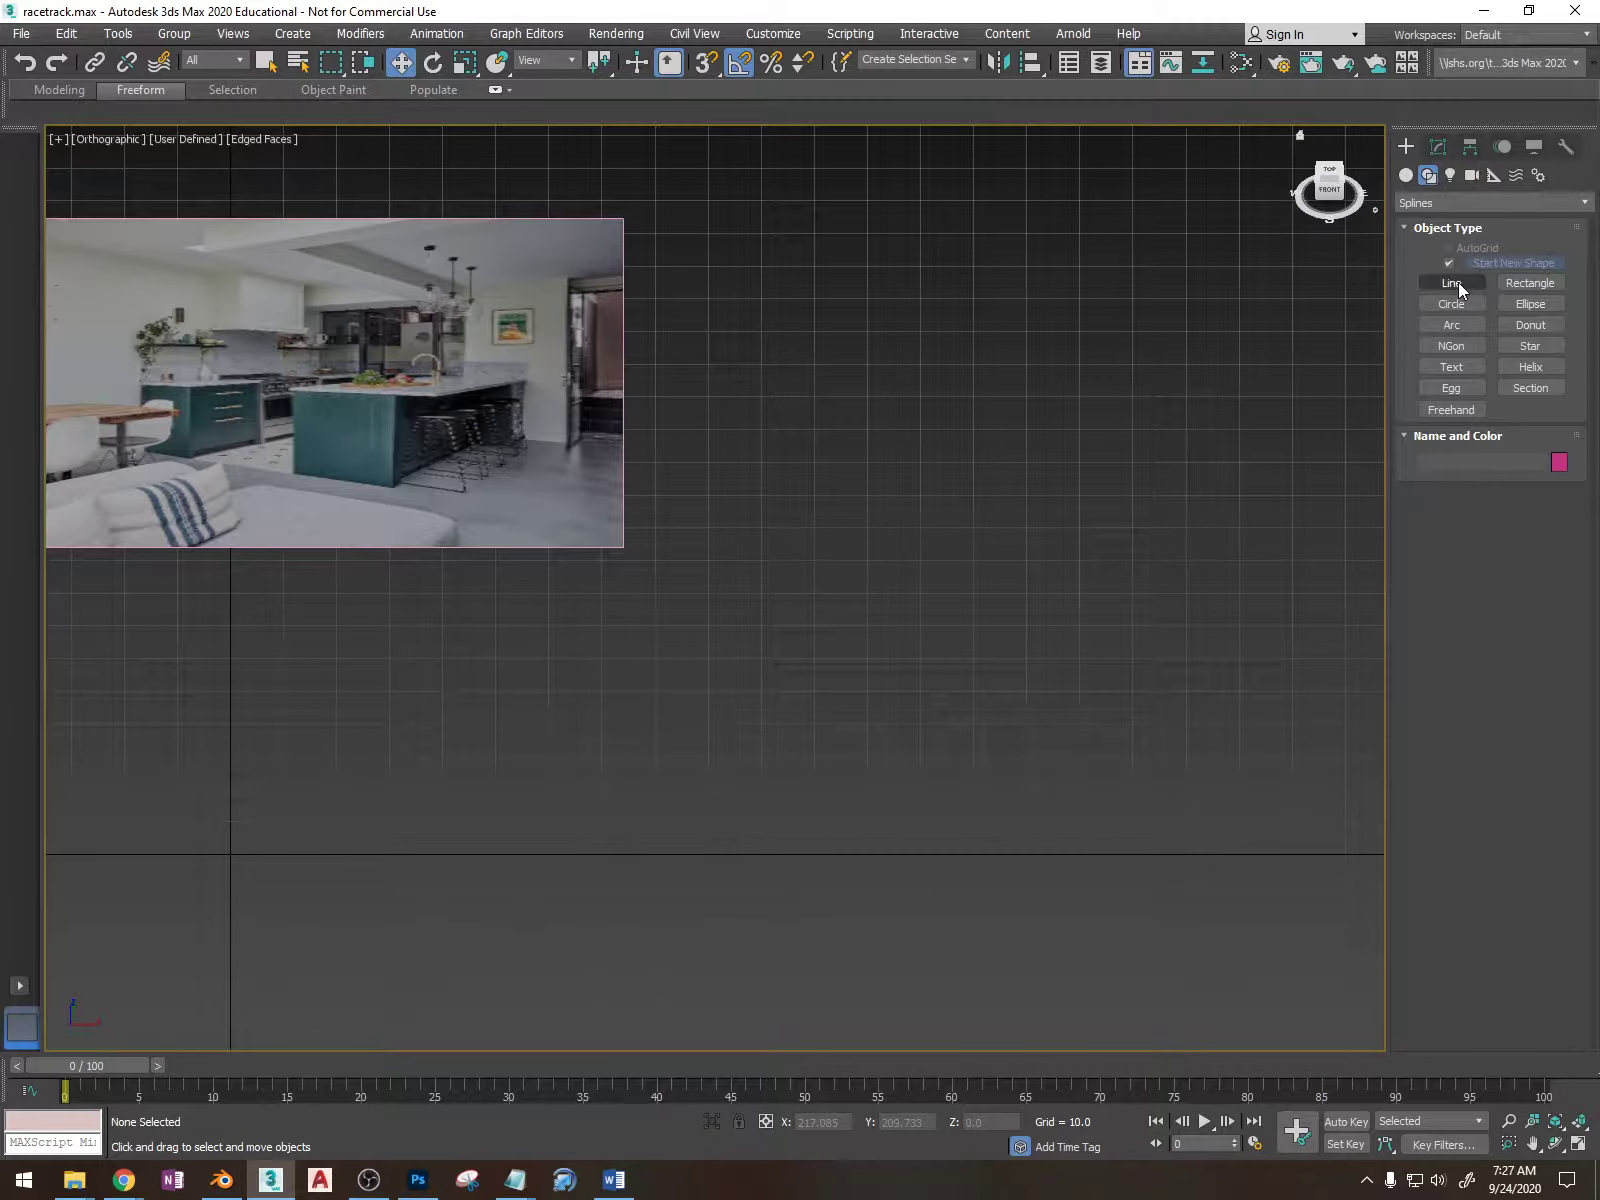
left_click(1458, 282)
key("s")
key("t")
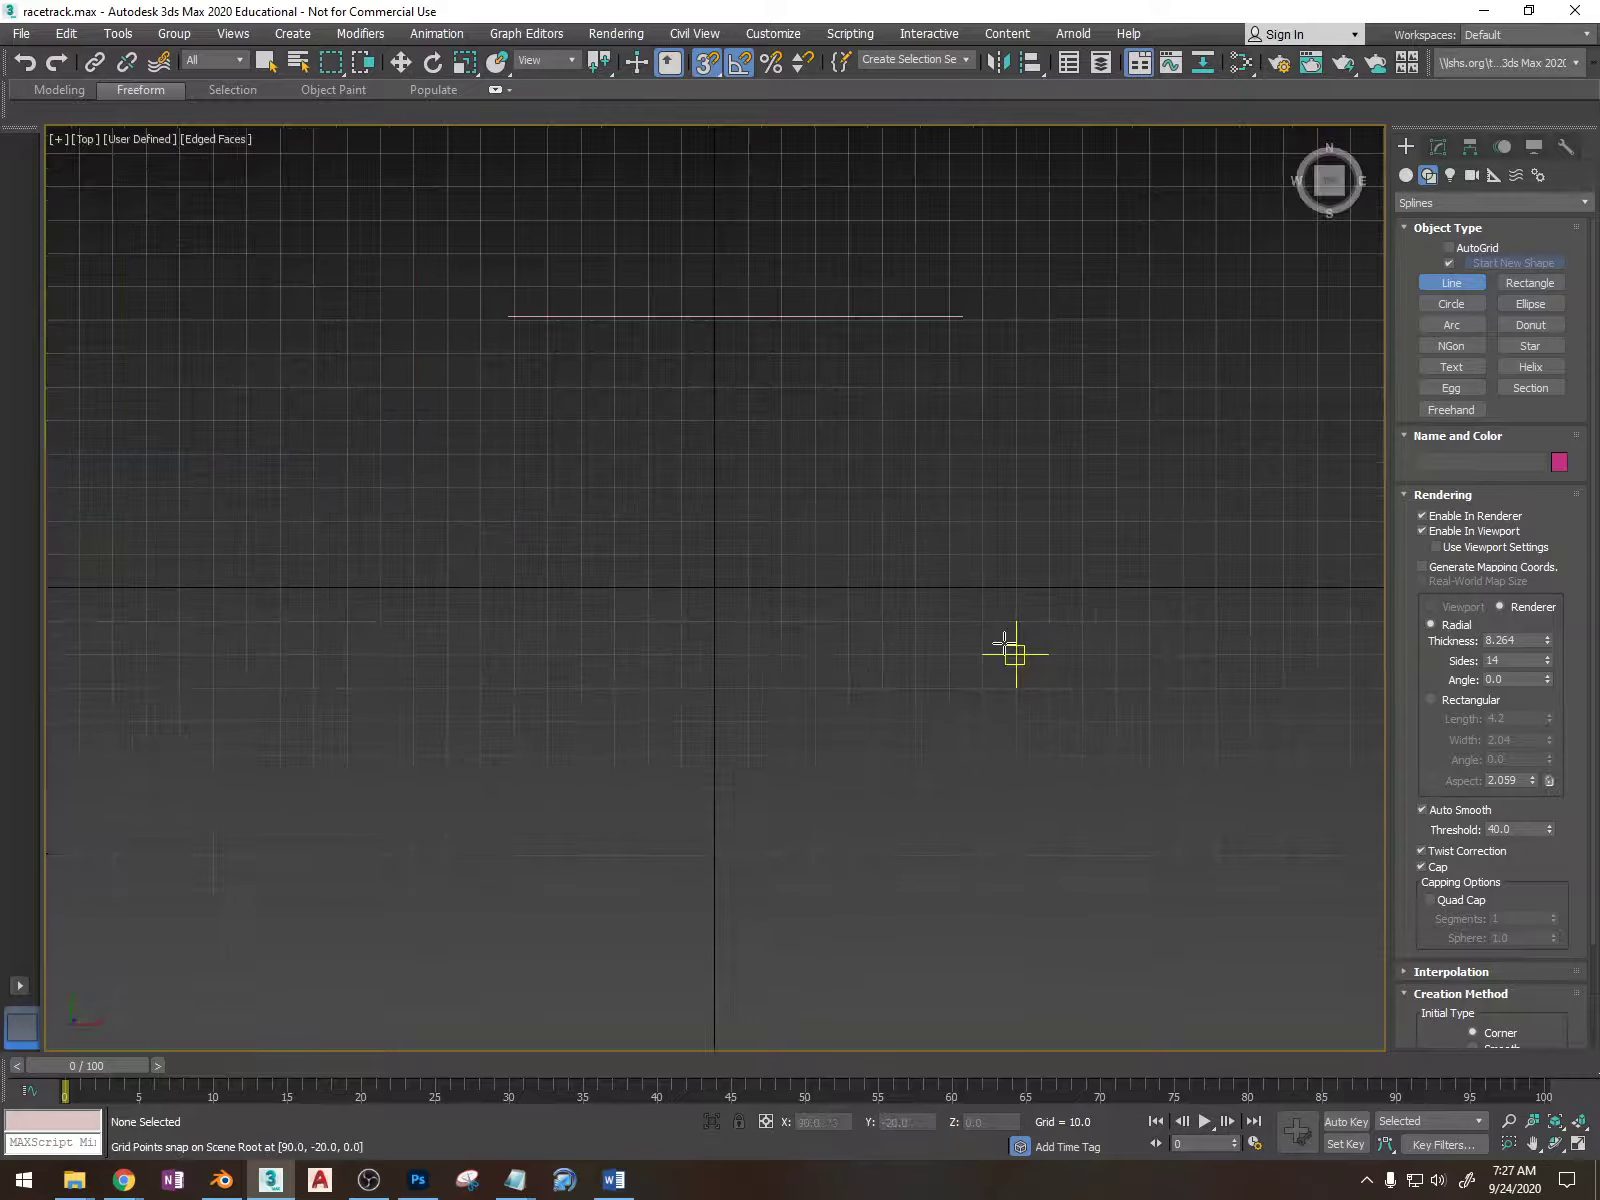
scroll(788, 540, "up", 2)
scroll(785, 543, "down", 2)
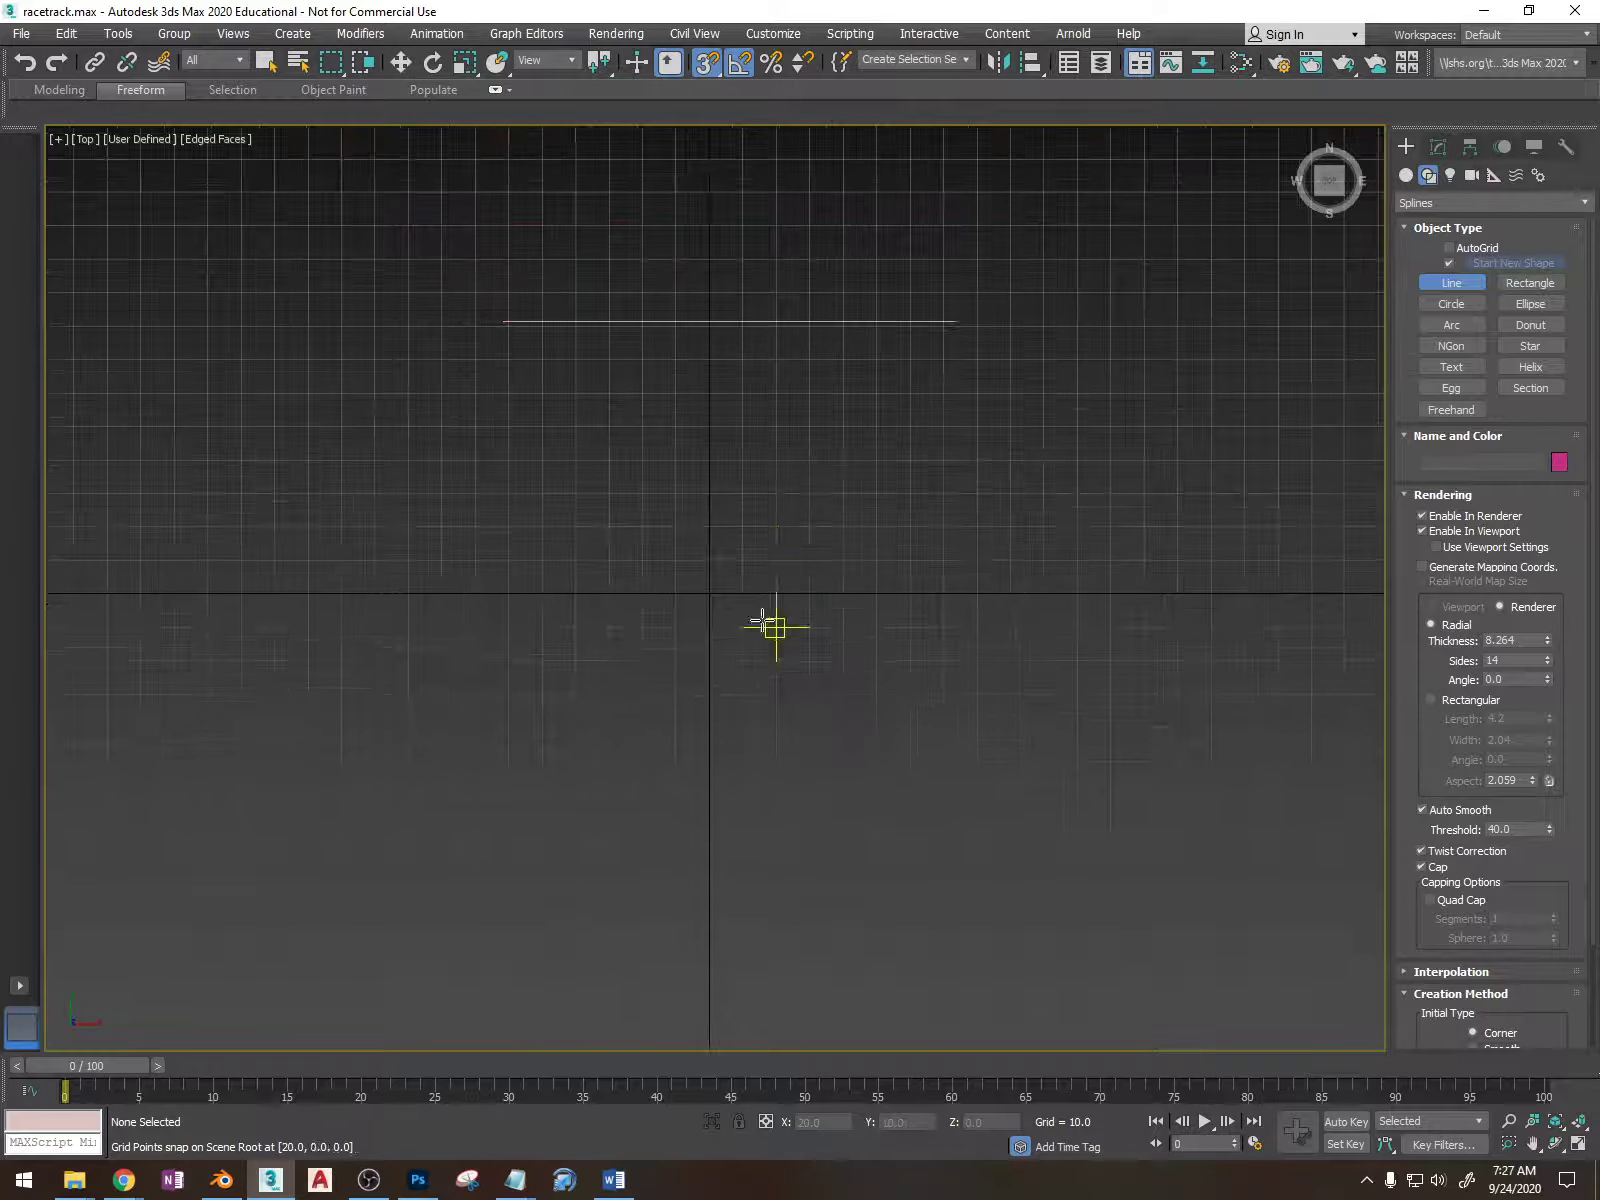
left_click(708, 727)
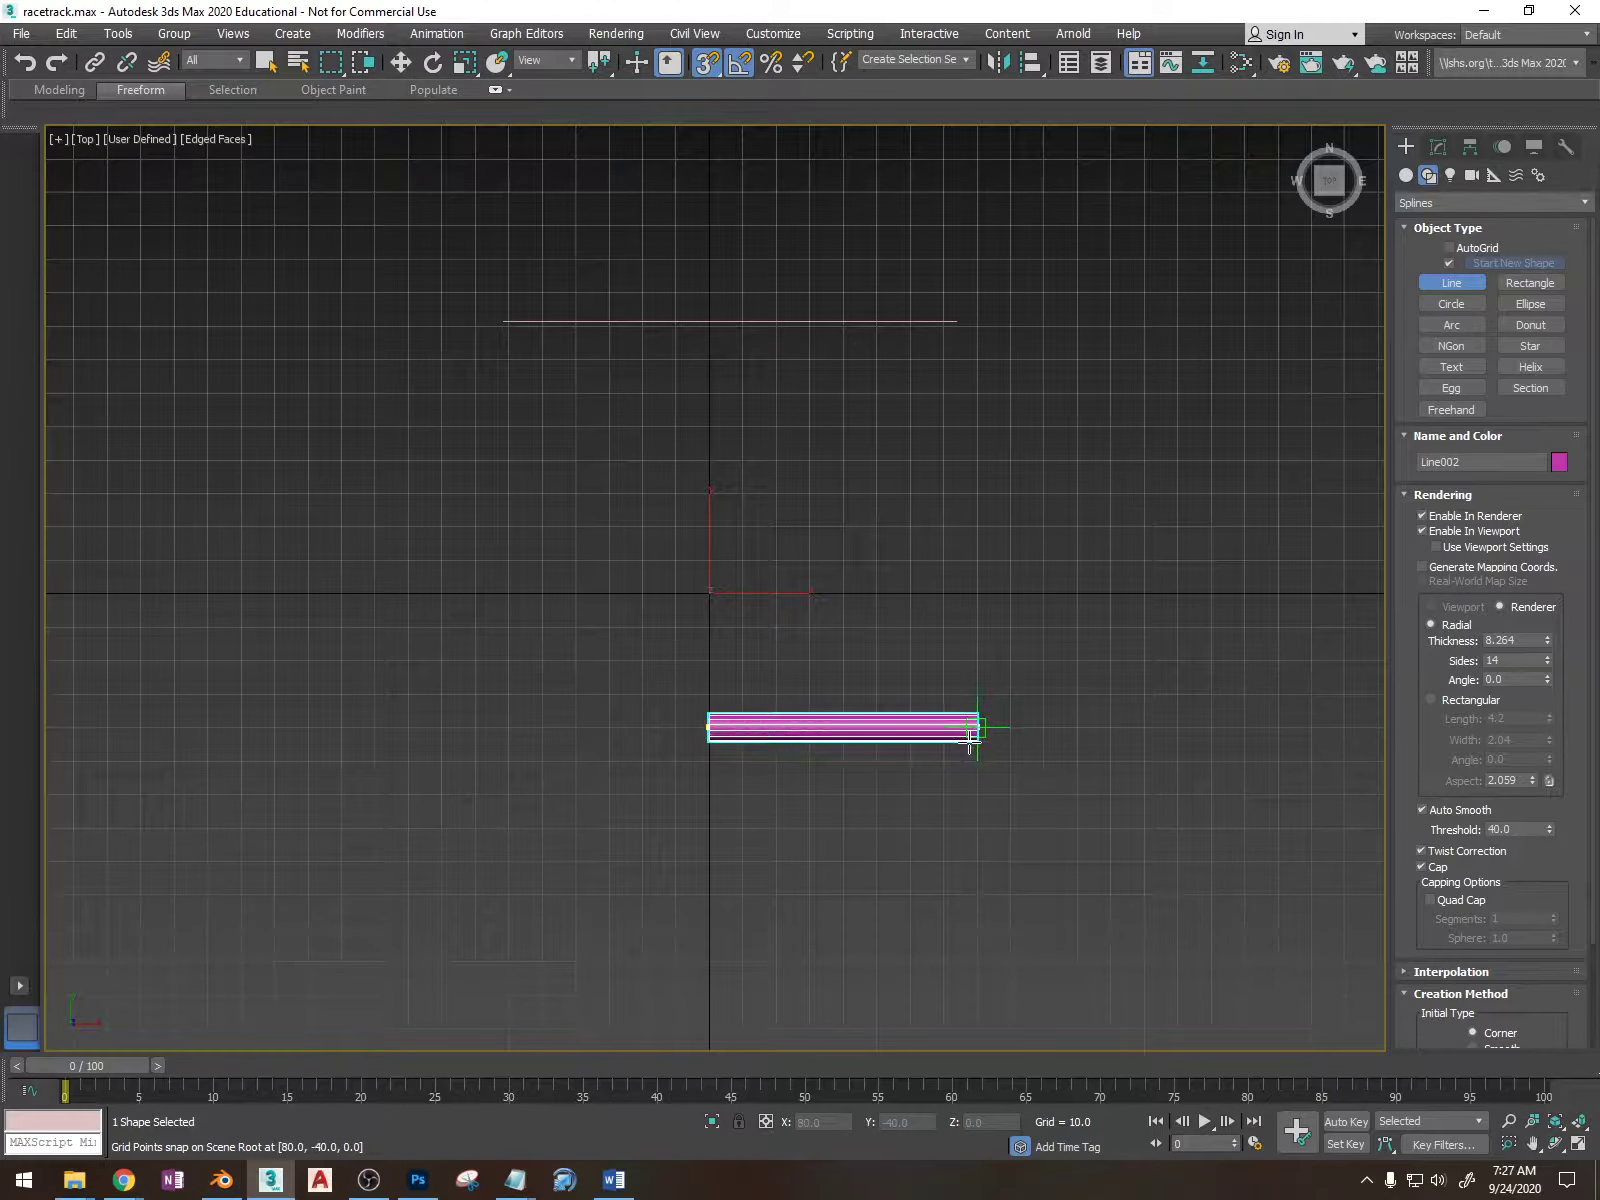
right_click(970, 736)
left_click(1422, 531)
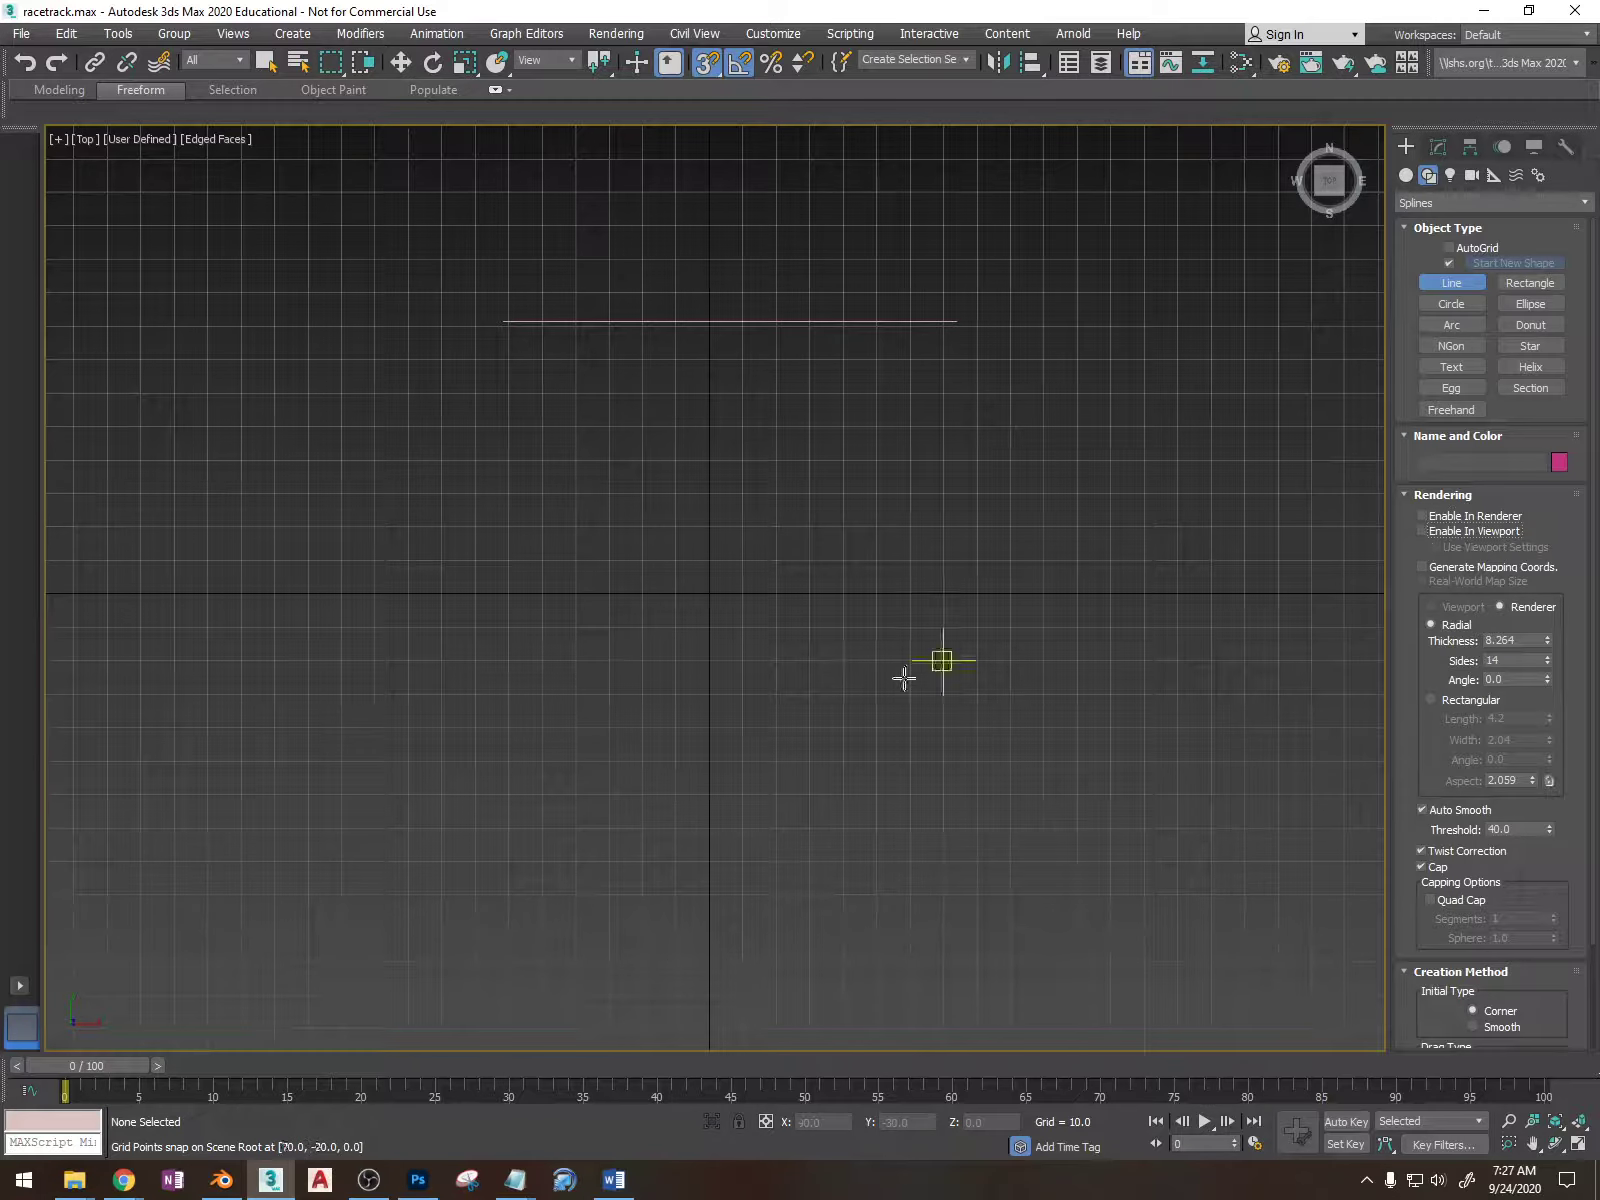
left_click(708, 727)
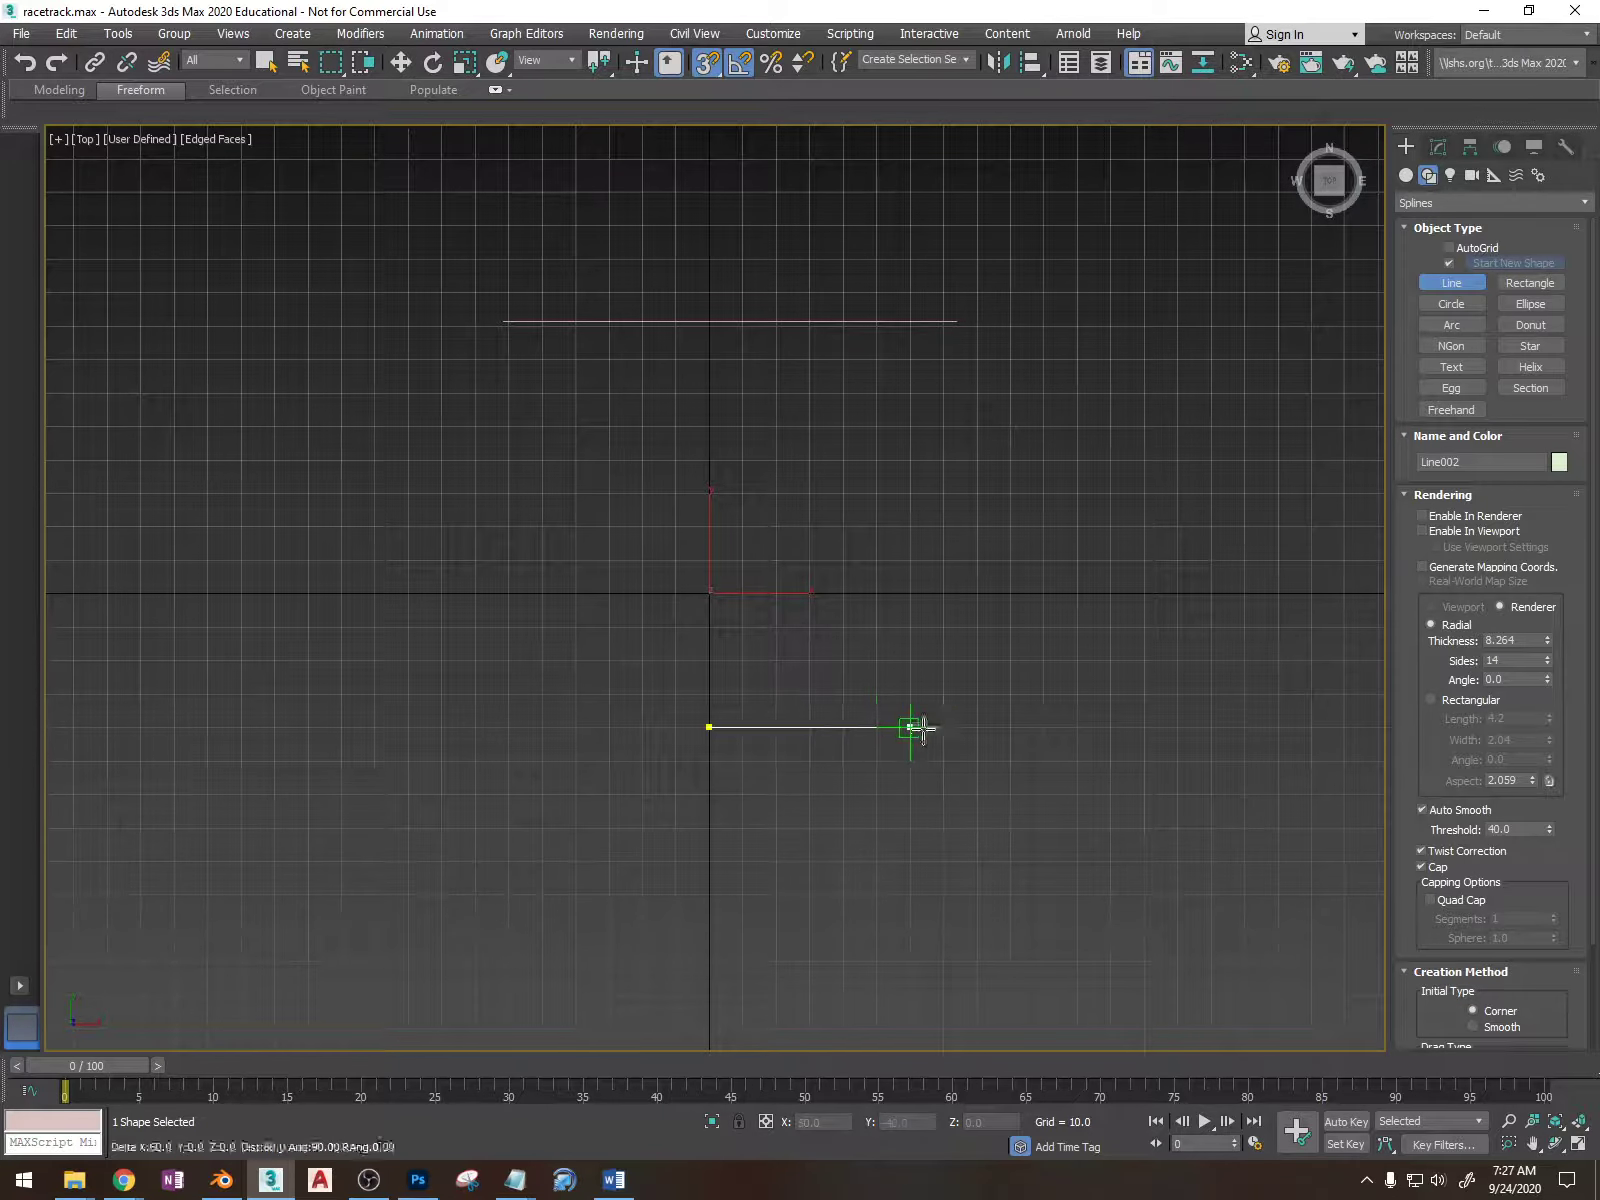
right_click(880, 725)
left_click(709, 727)
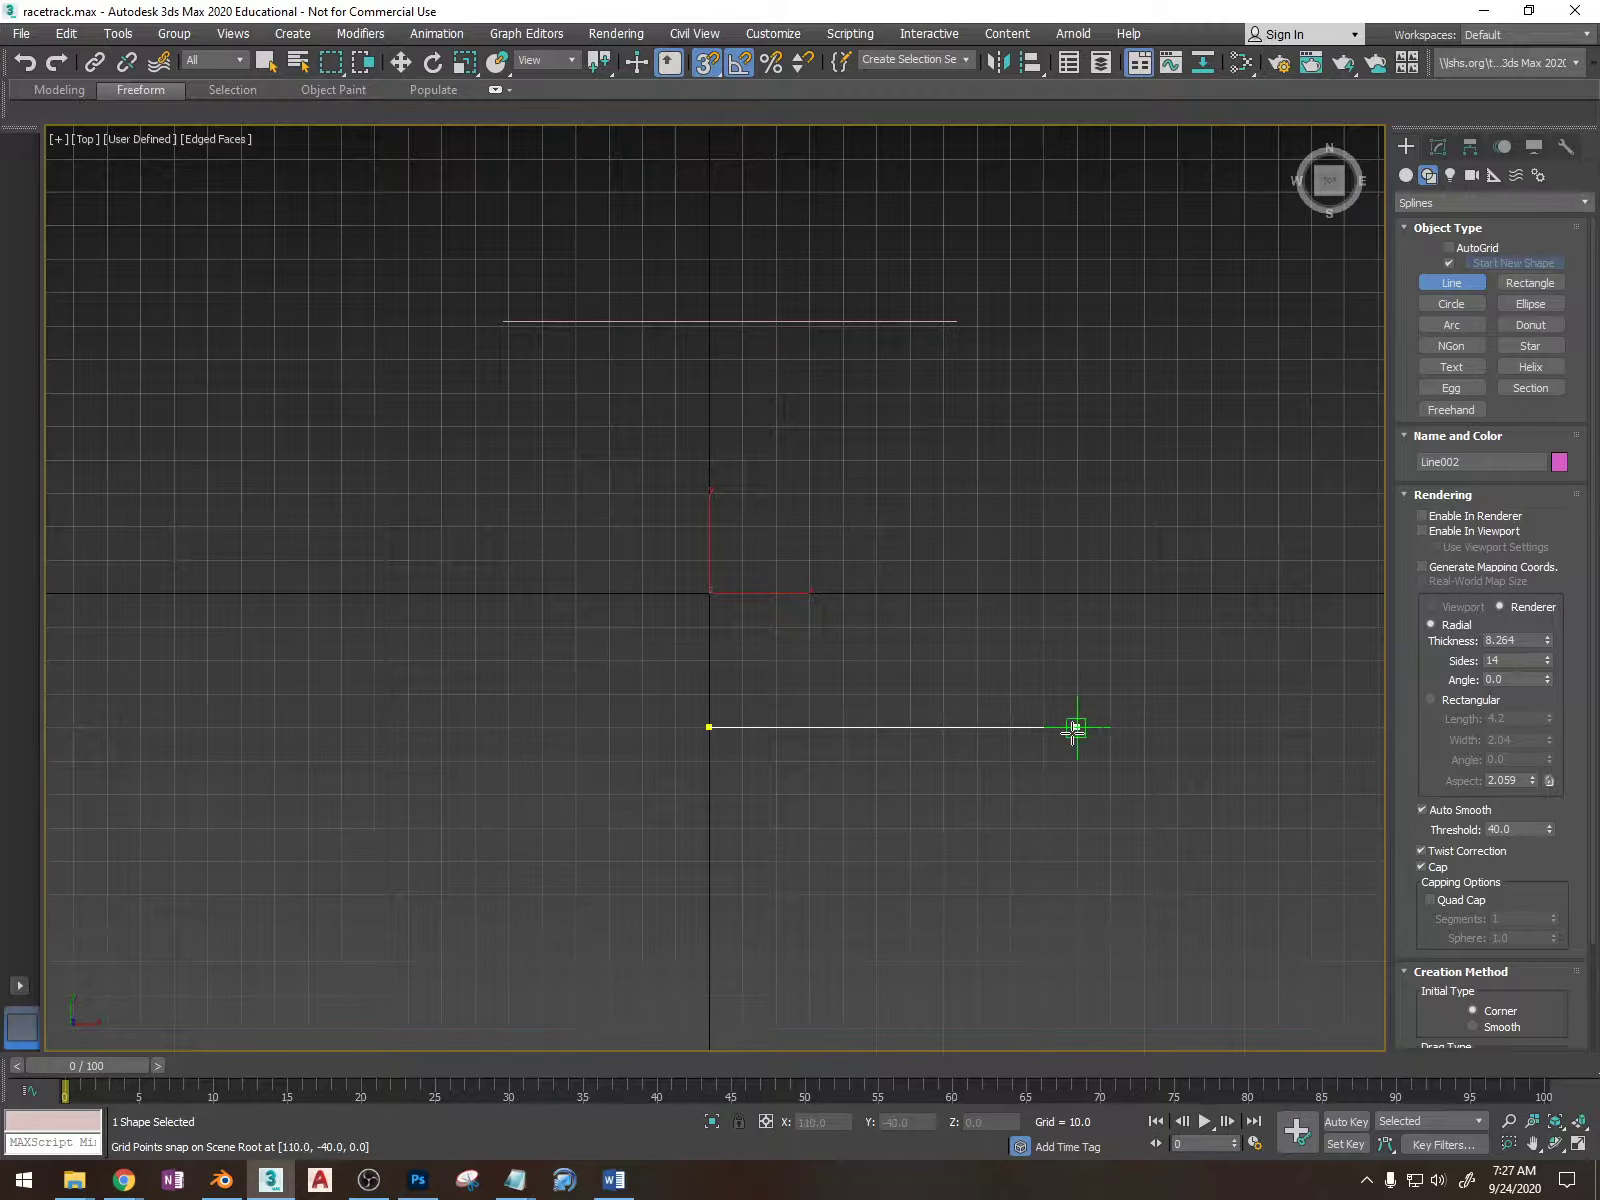
left_click_drag(1043, 627, 1012, 600)
right_click(1012, 600)
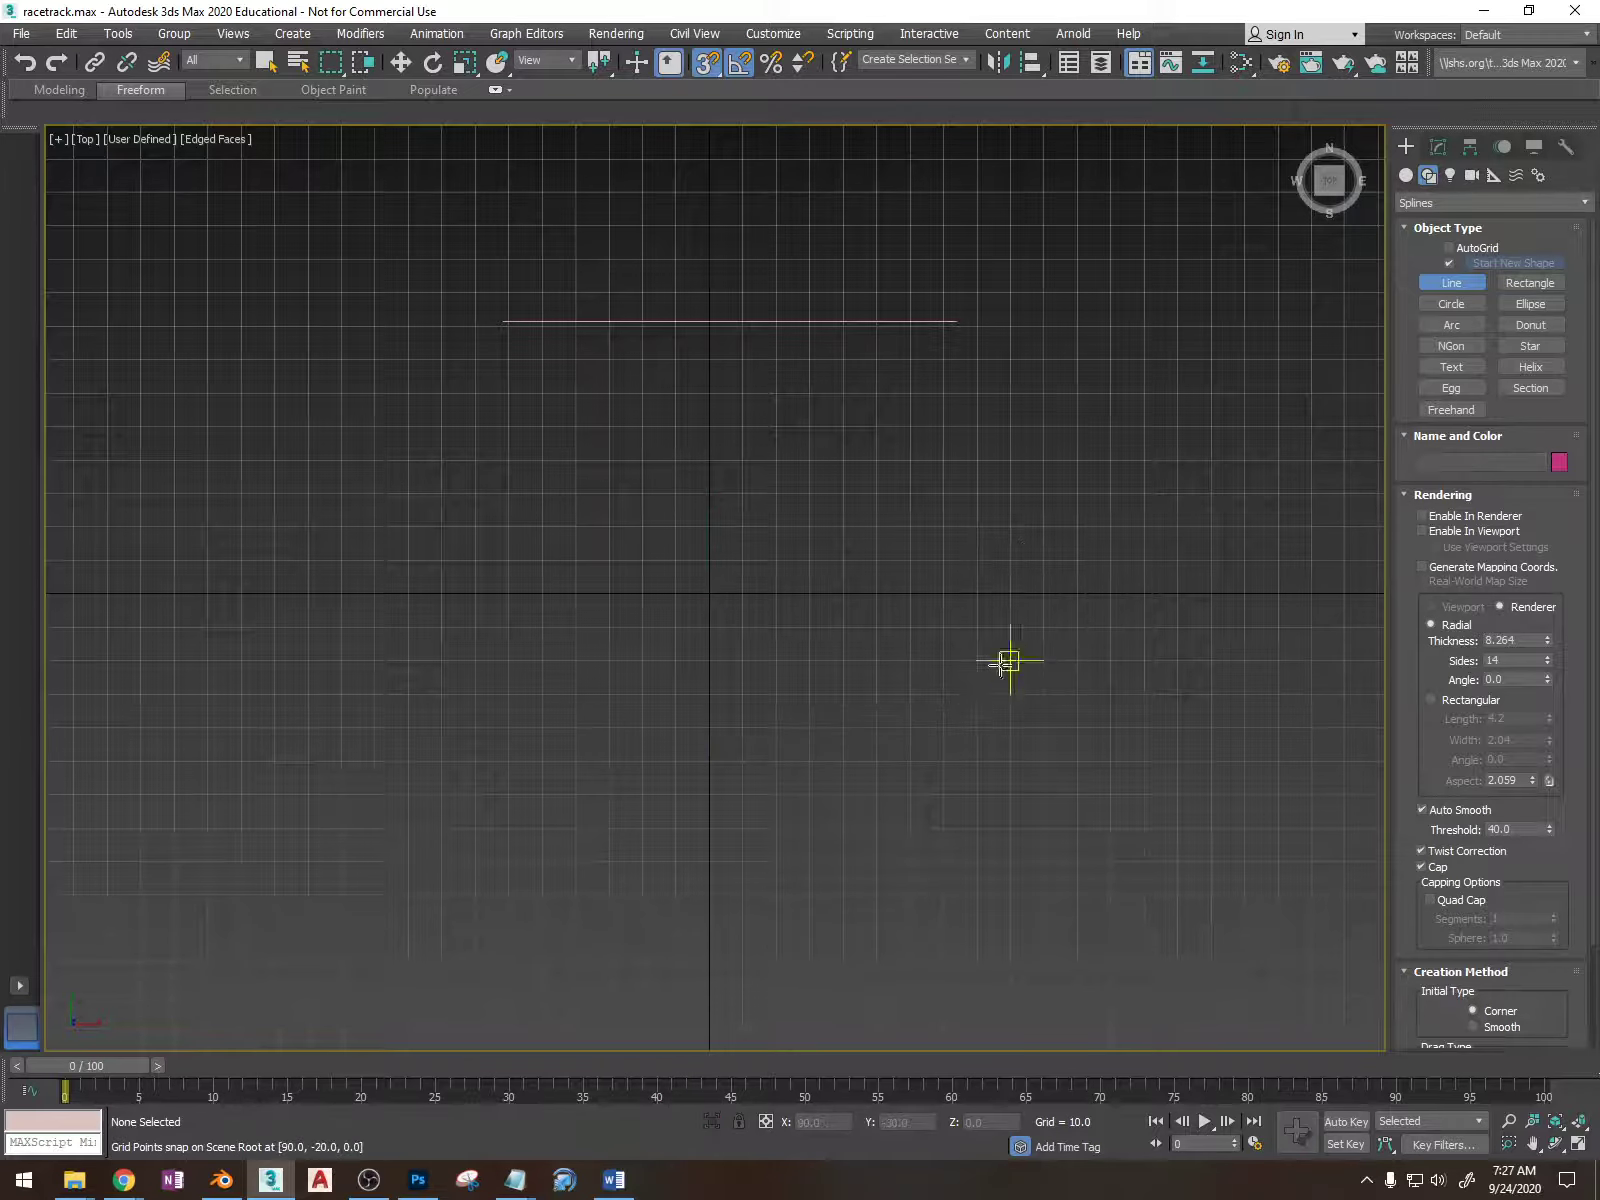
- Draw a closed trapezoid spline snapped to grid points (0, -40), (110, -40), (80, 50) and (30, 50)
left_click(710, 727)
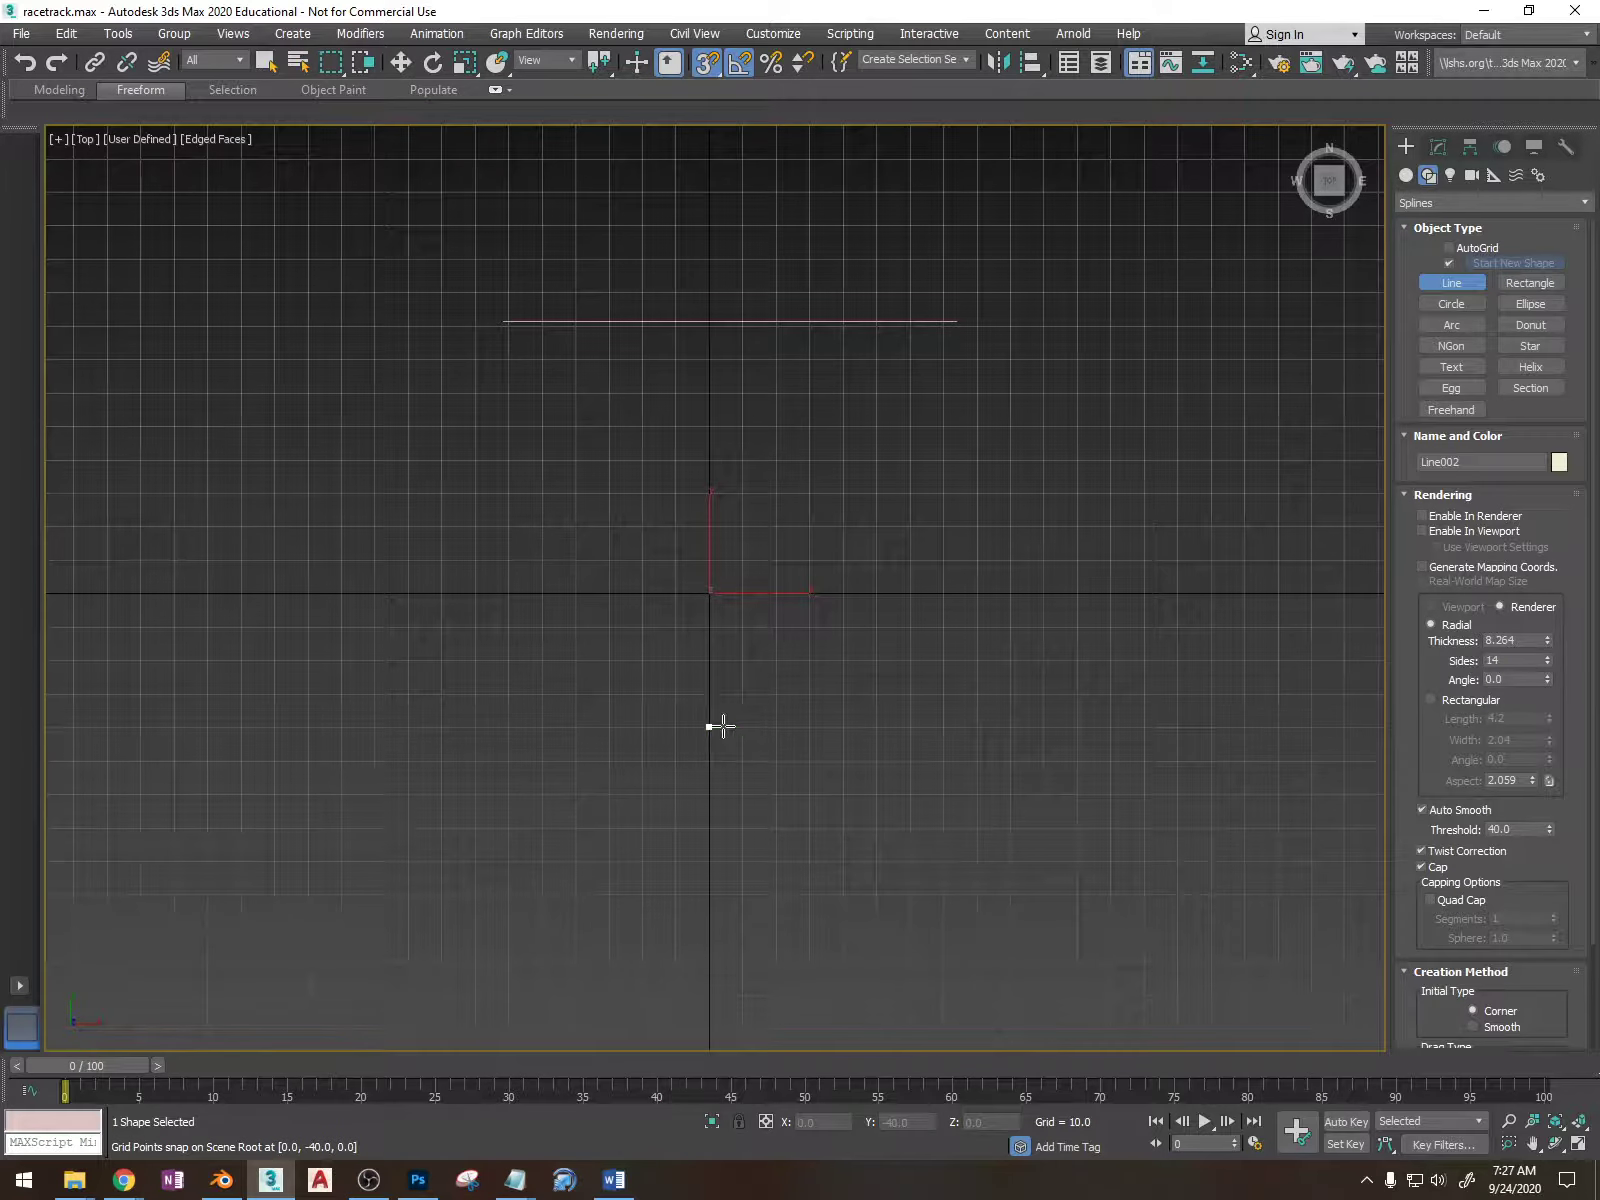
left_click(1077, 727)
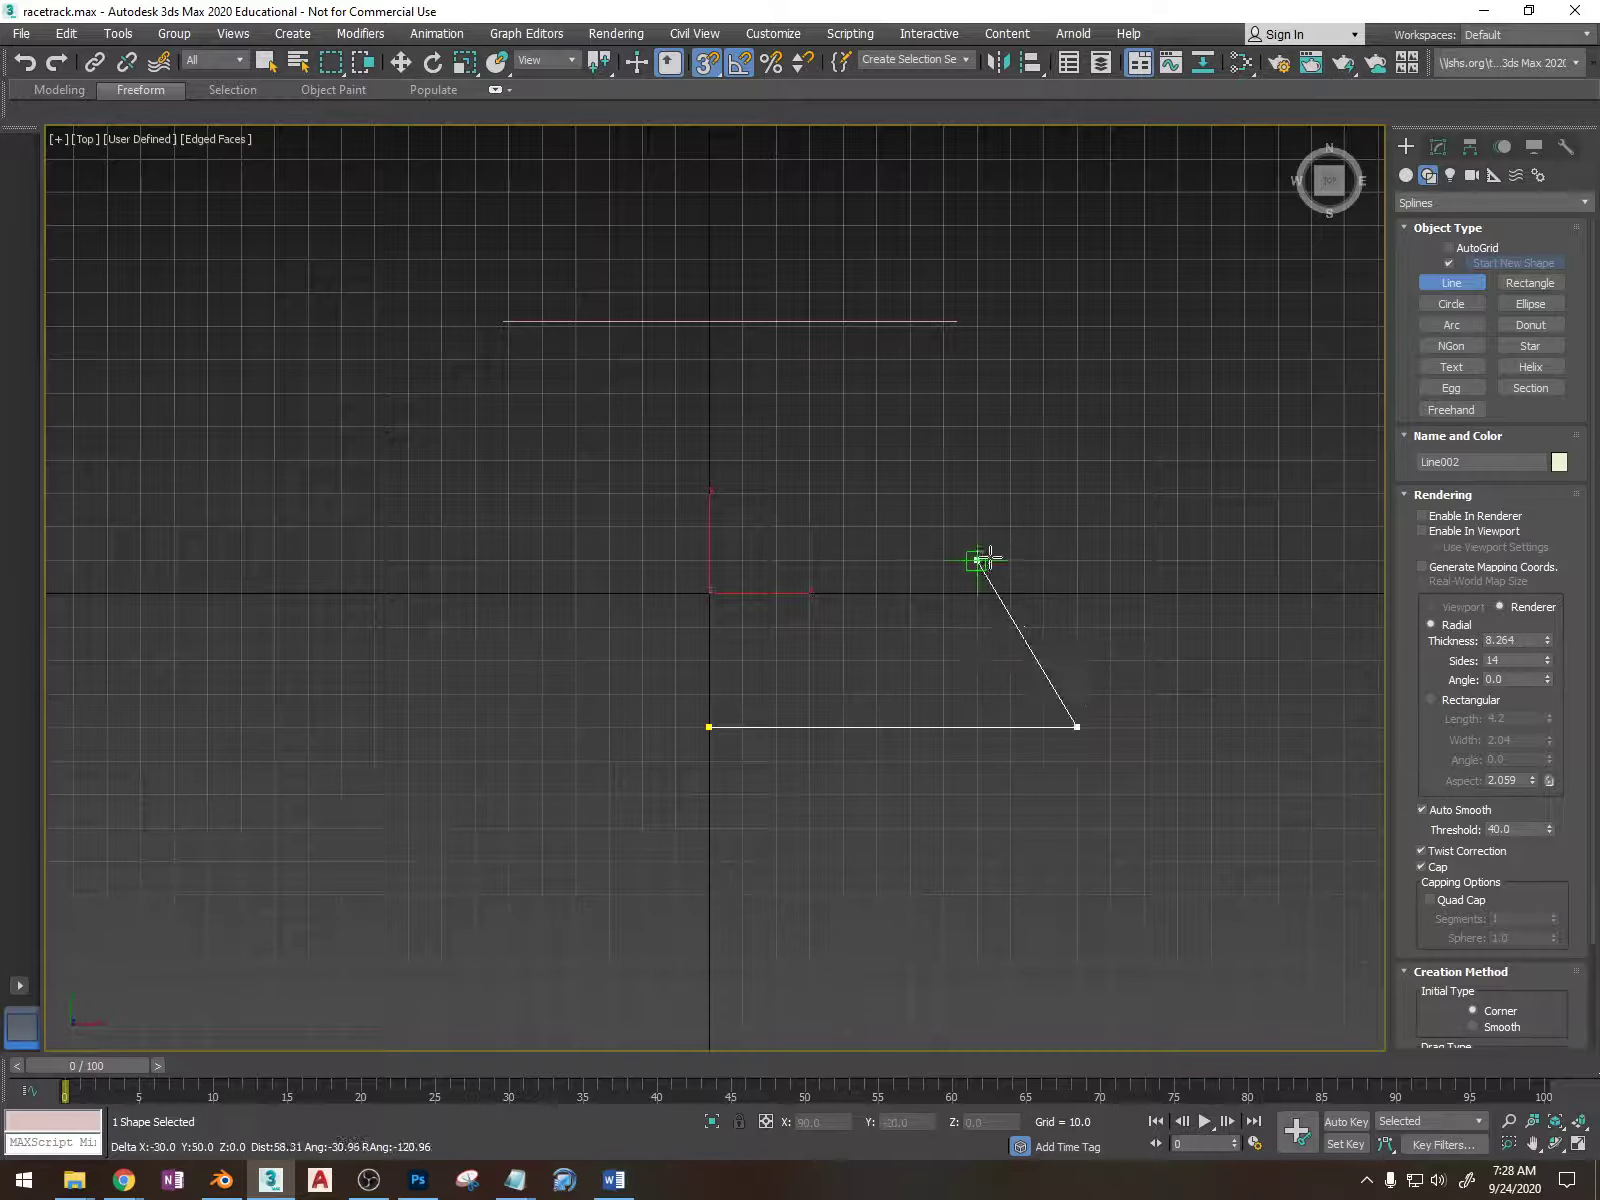
left_click(977, 426)
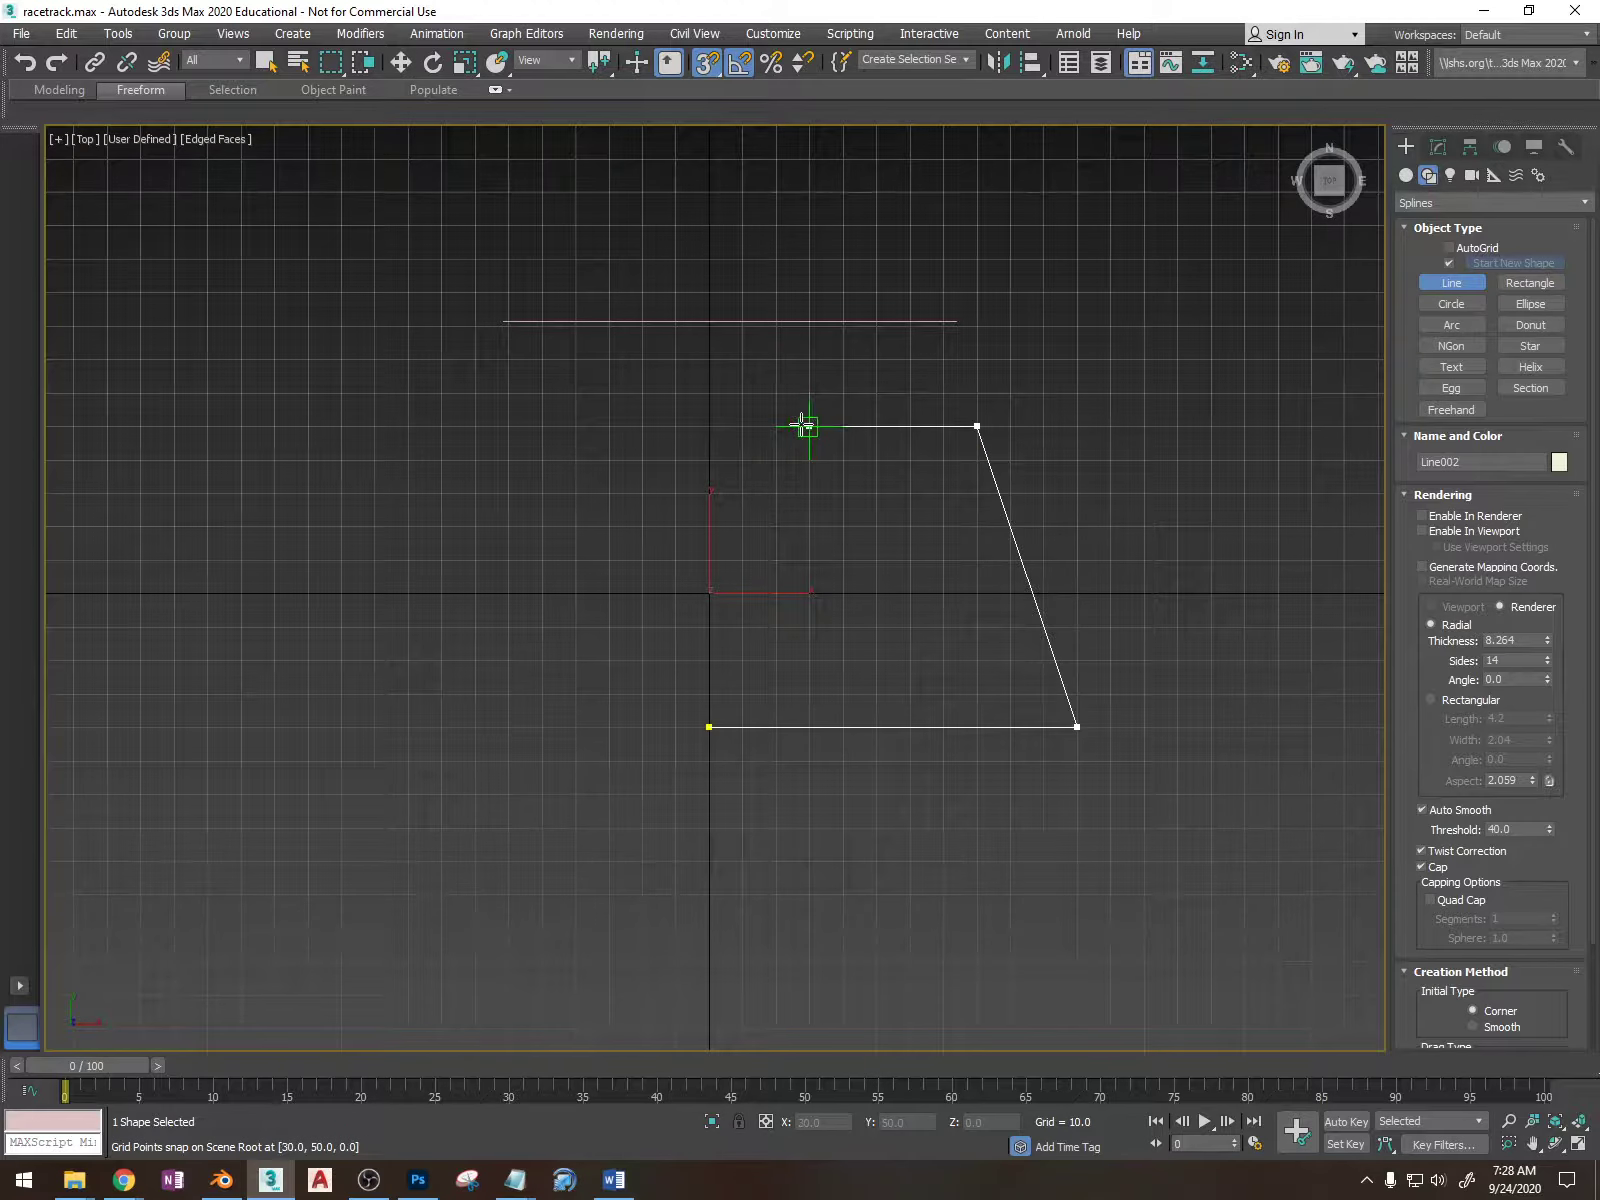
left_click(809, 426)
left_click(708, 727)
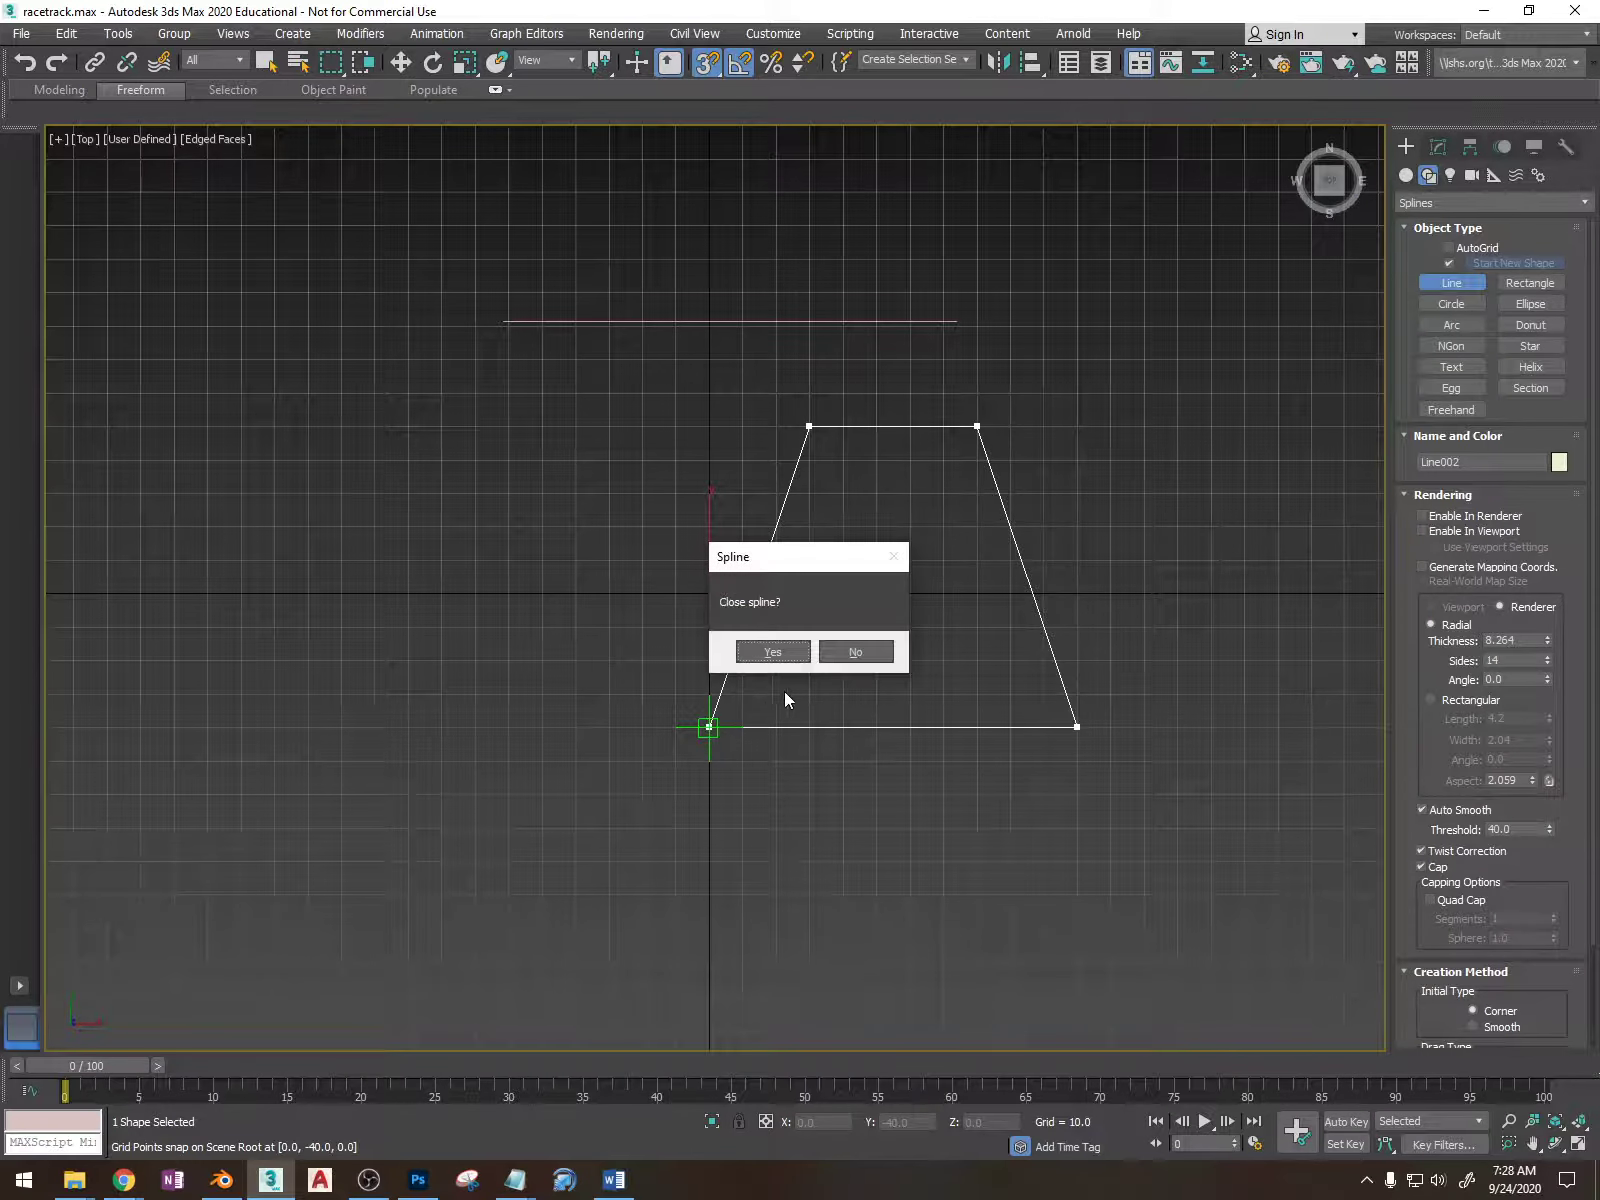
left_click(773, 652)
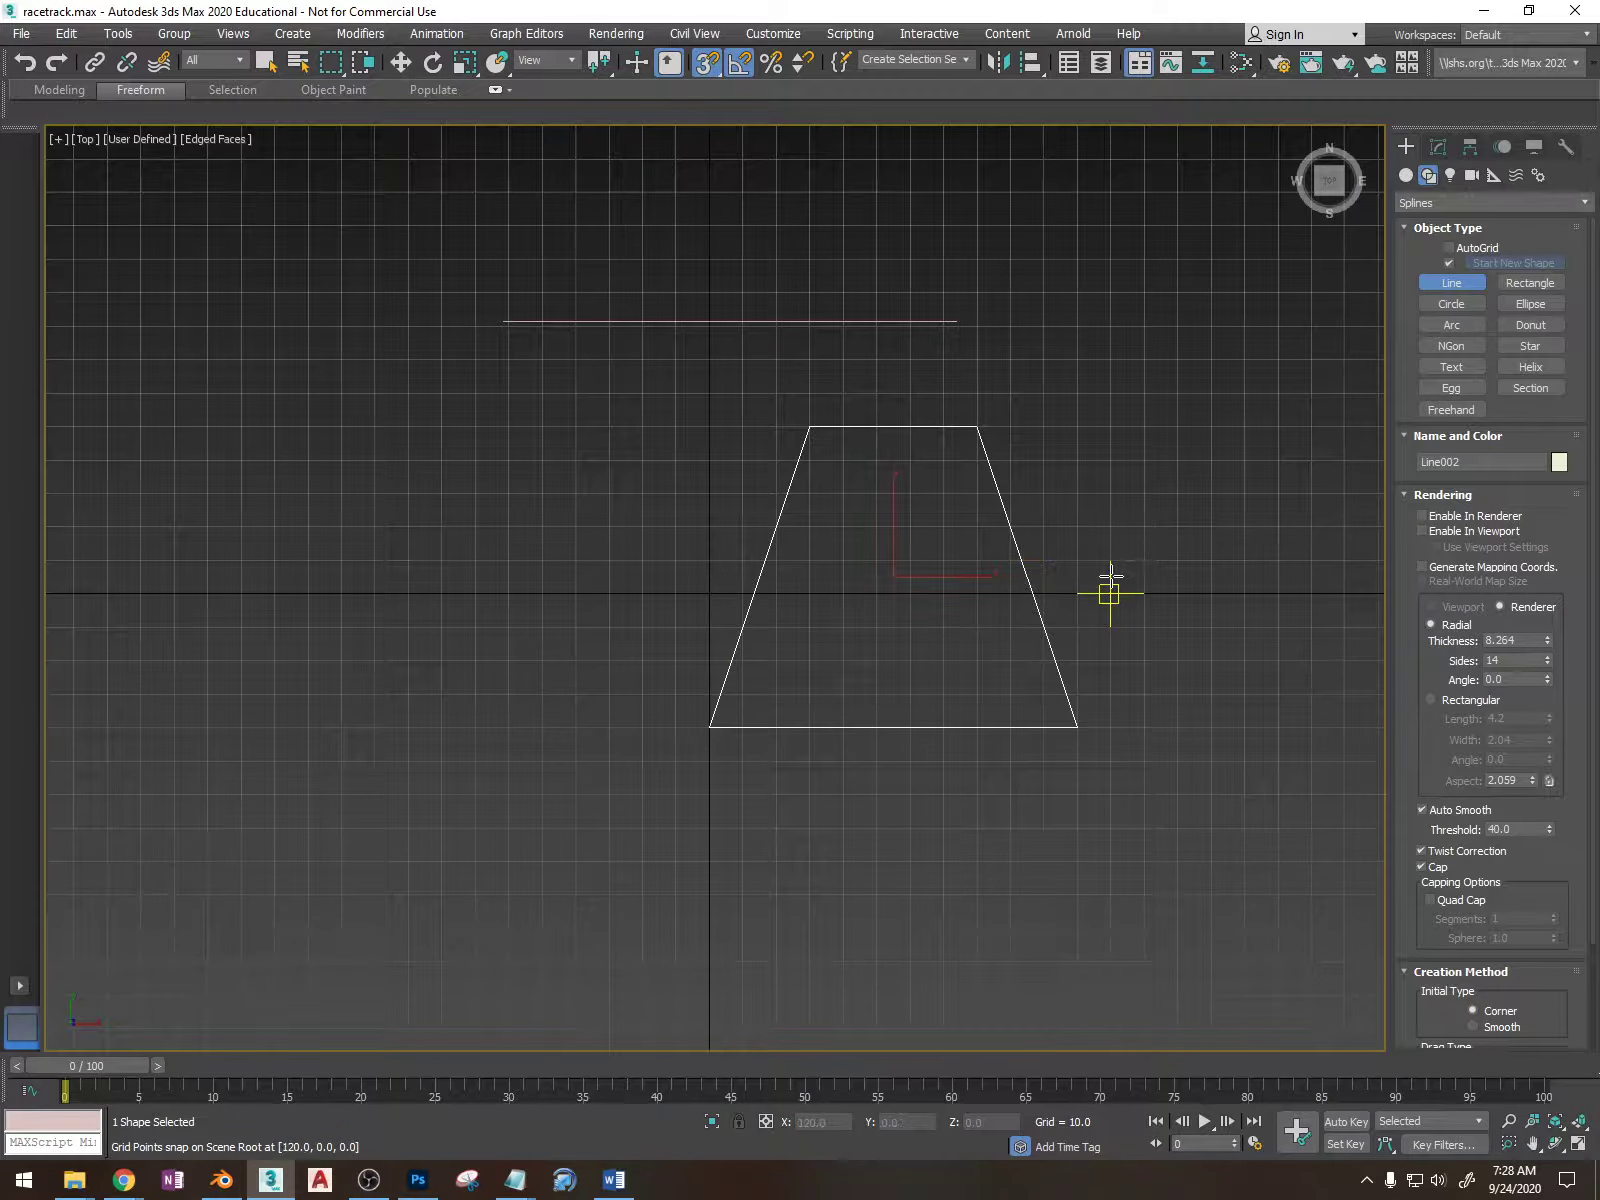
- Finish line creation, turn off snapping and start editing the trapezoid's vertices
key("w")
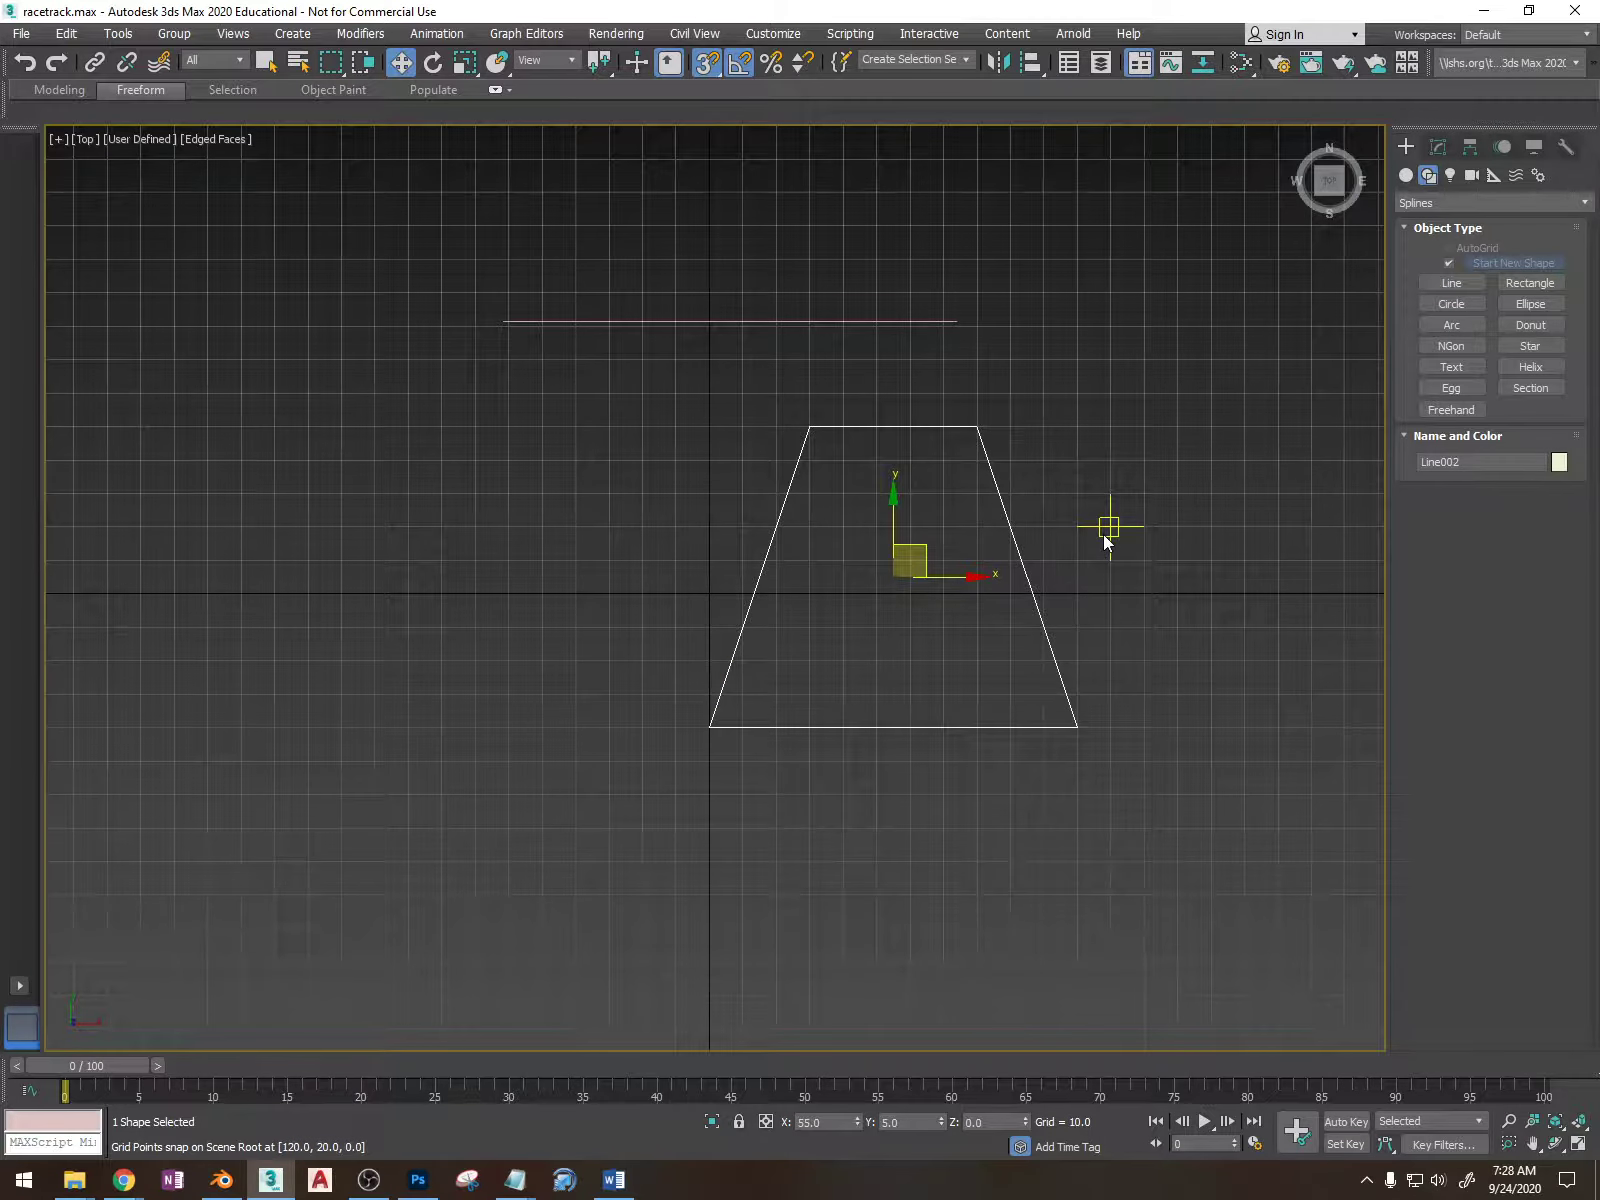
key("s")
left_click(1438, 148)
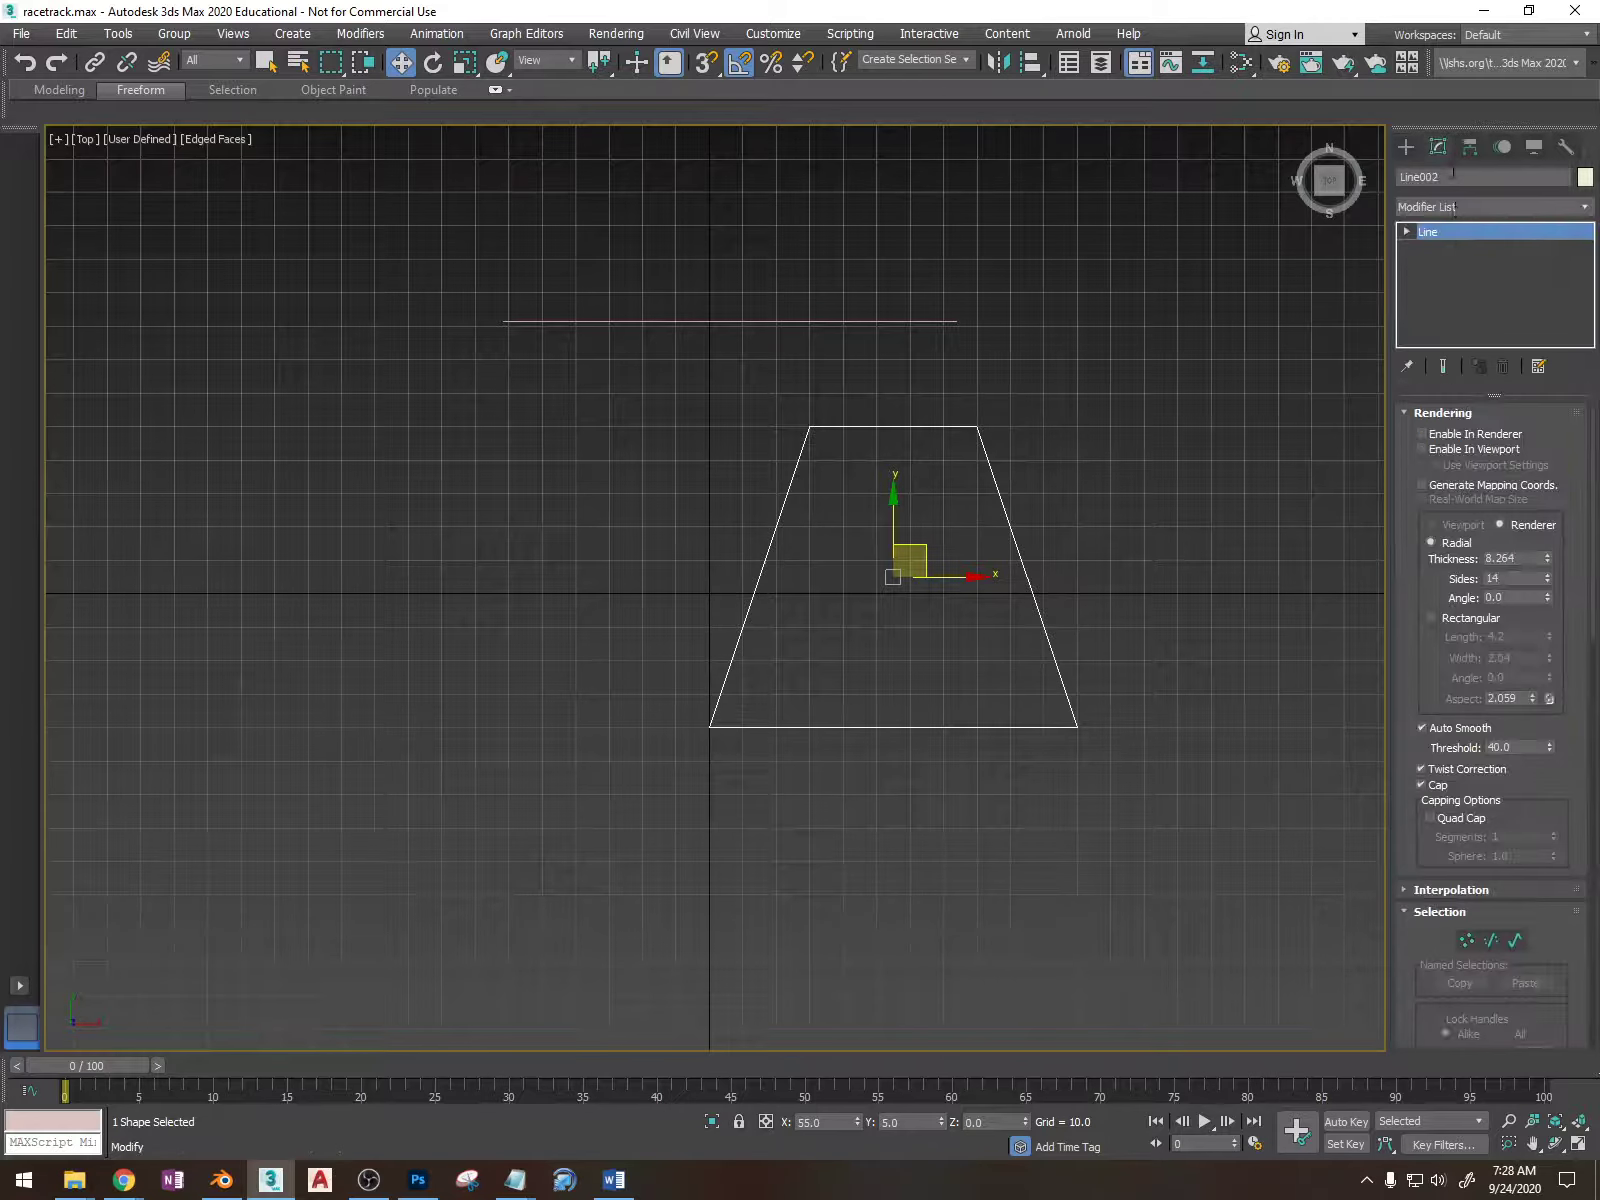
left_click(1407, 232)
left_click(1444, 249)
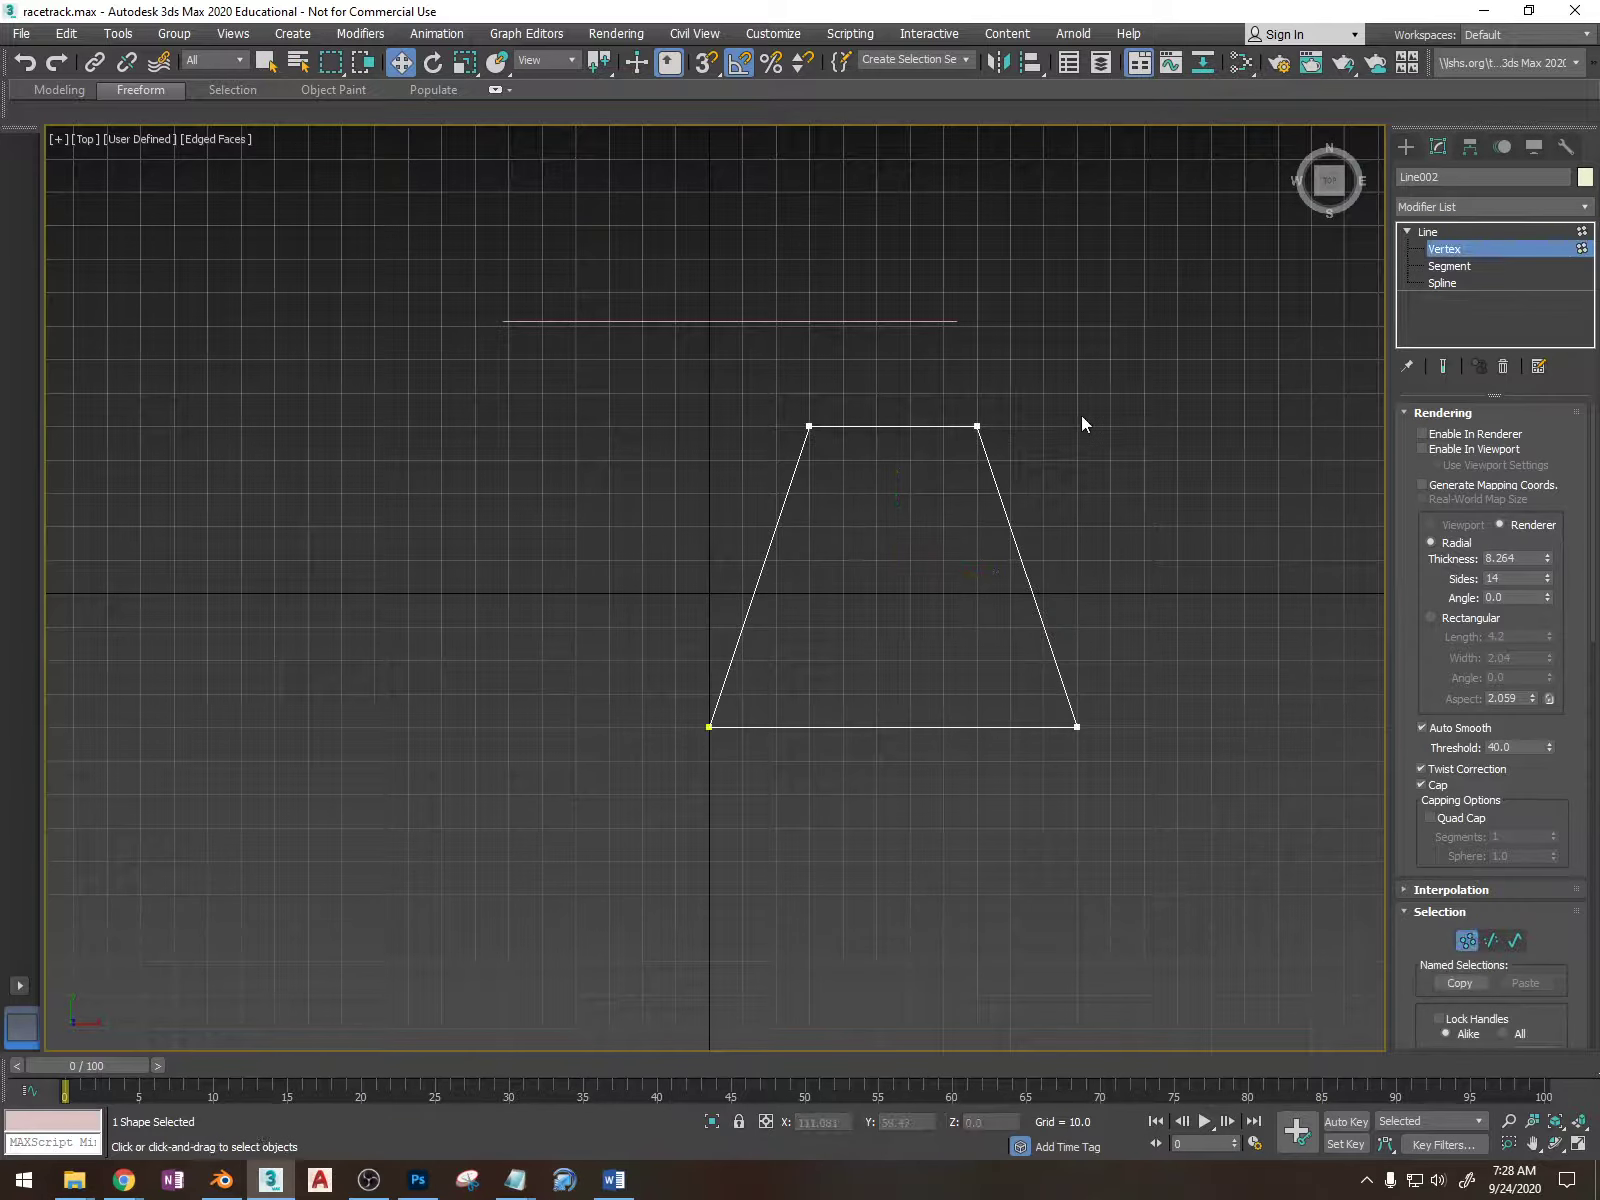
- Examine the shape of the bar stool's leg frame in the kitchen reference image
scroll(1076, 424, "down", 5)
middle_click_drag(1022, 418, 935, 651, "alt")
scroll(935, 651, "up", 10)
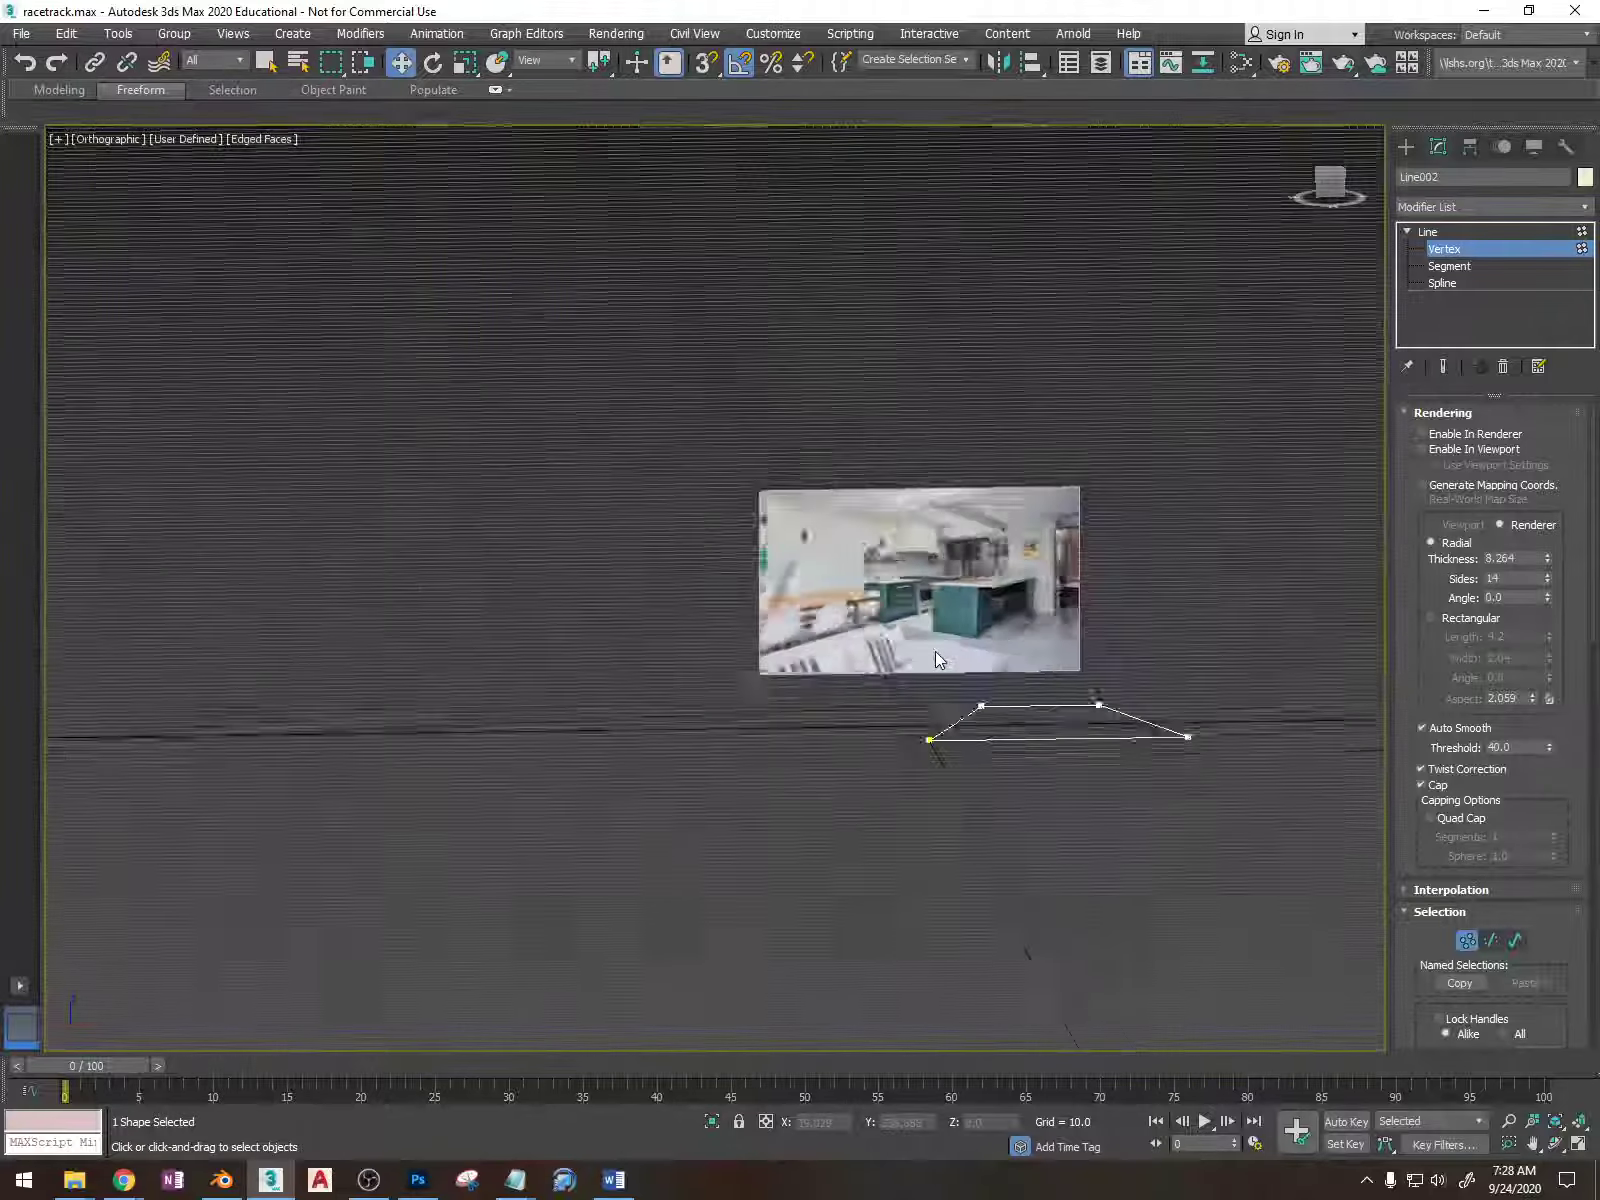
middle_click_drag(1125, 602, 947, 614)
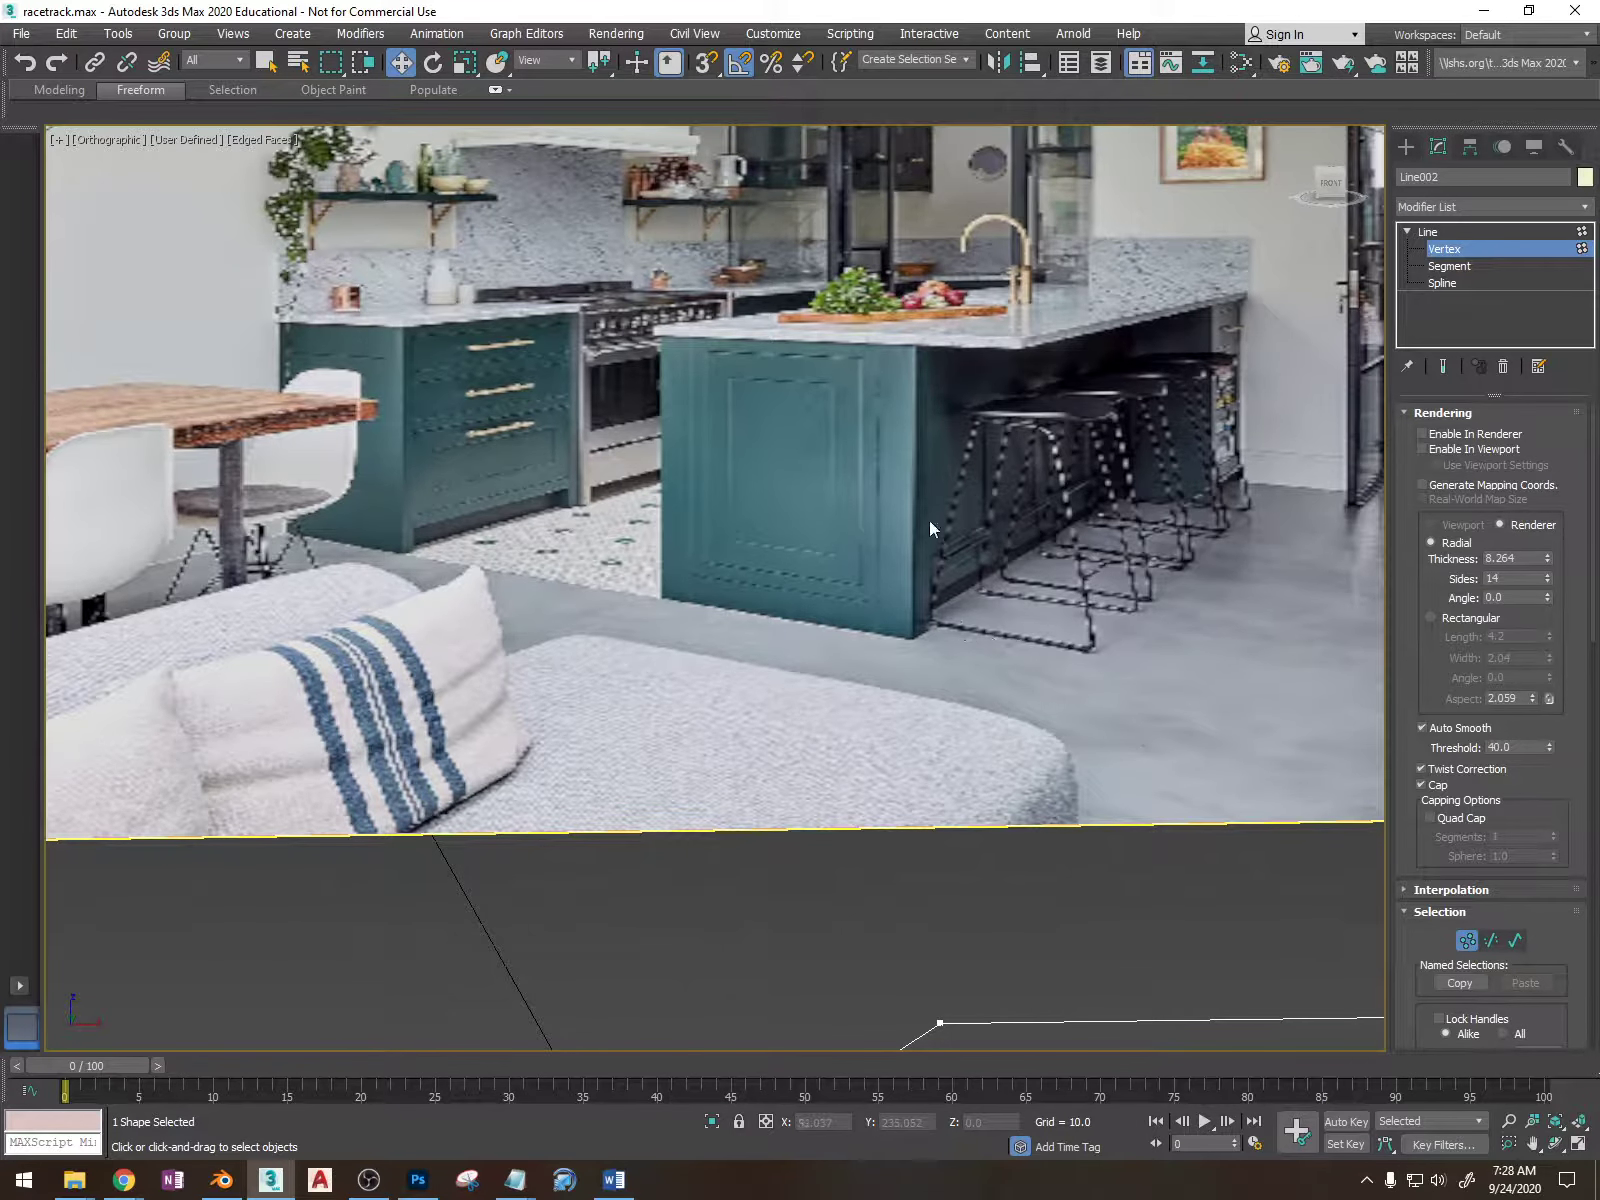
scroll(1051, 461, "up", 5)
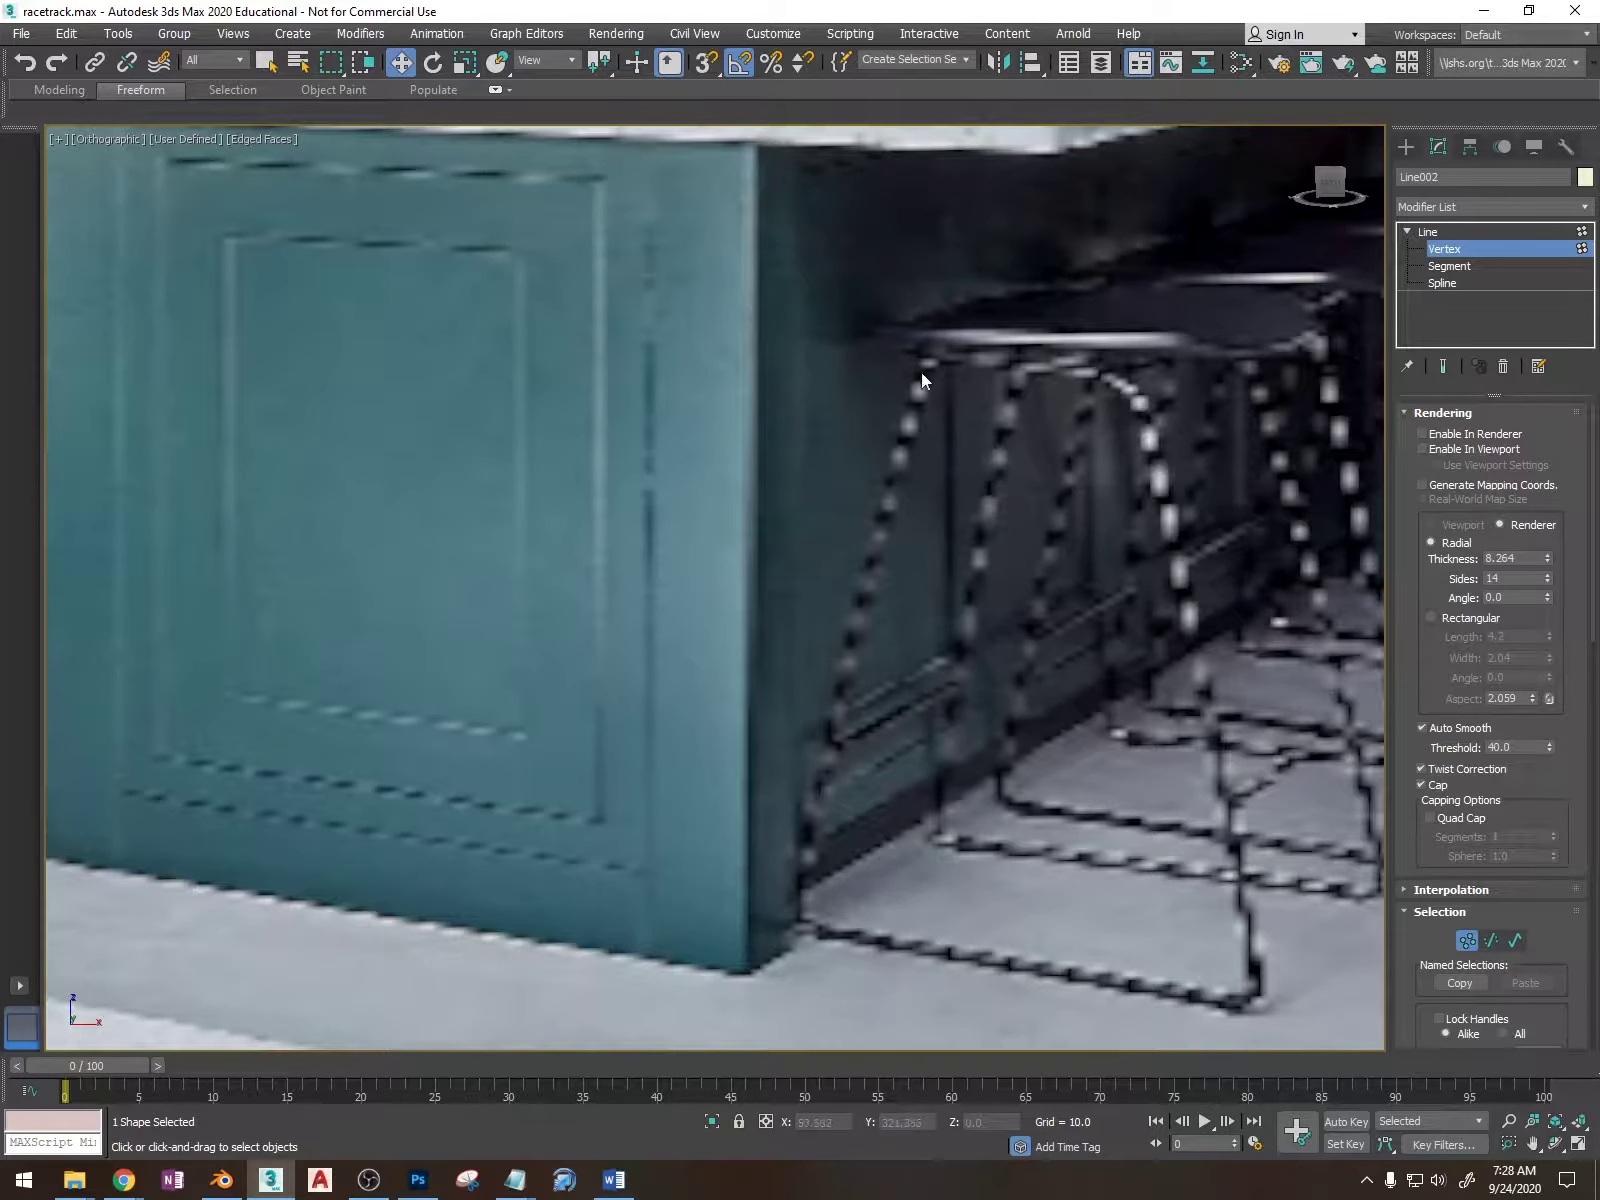
scroll(1022, 419, "down", 3)
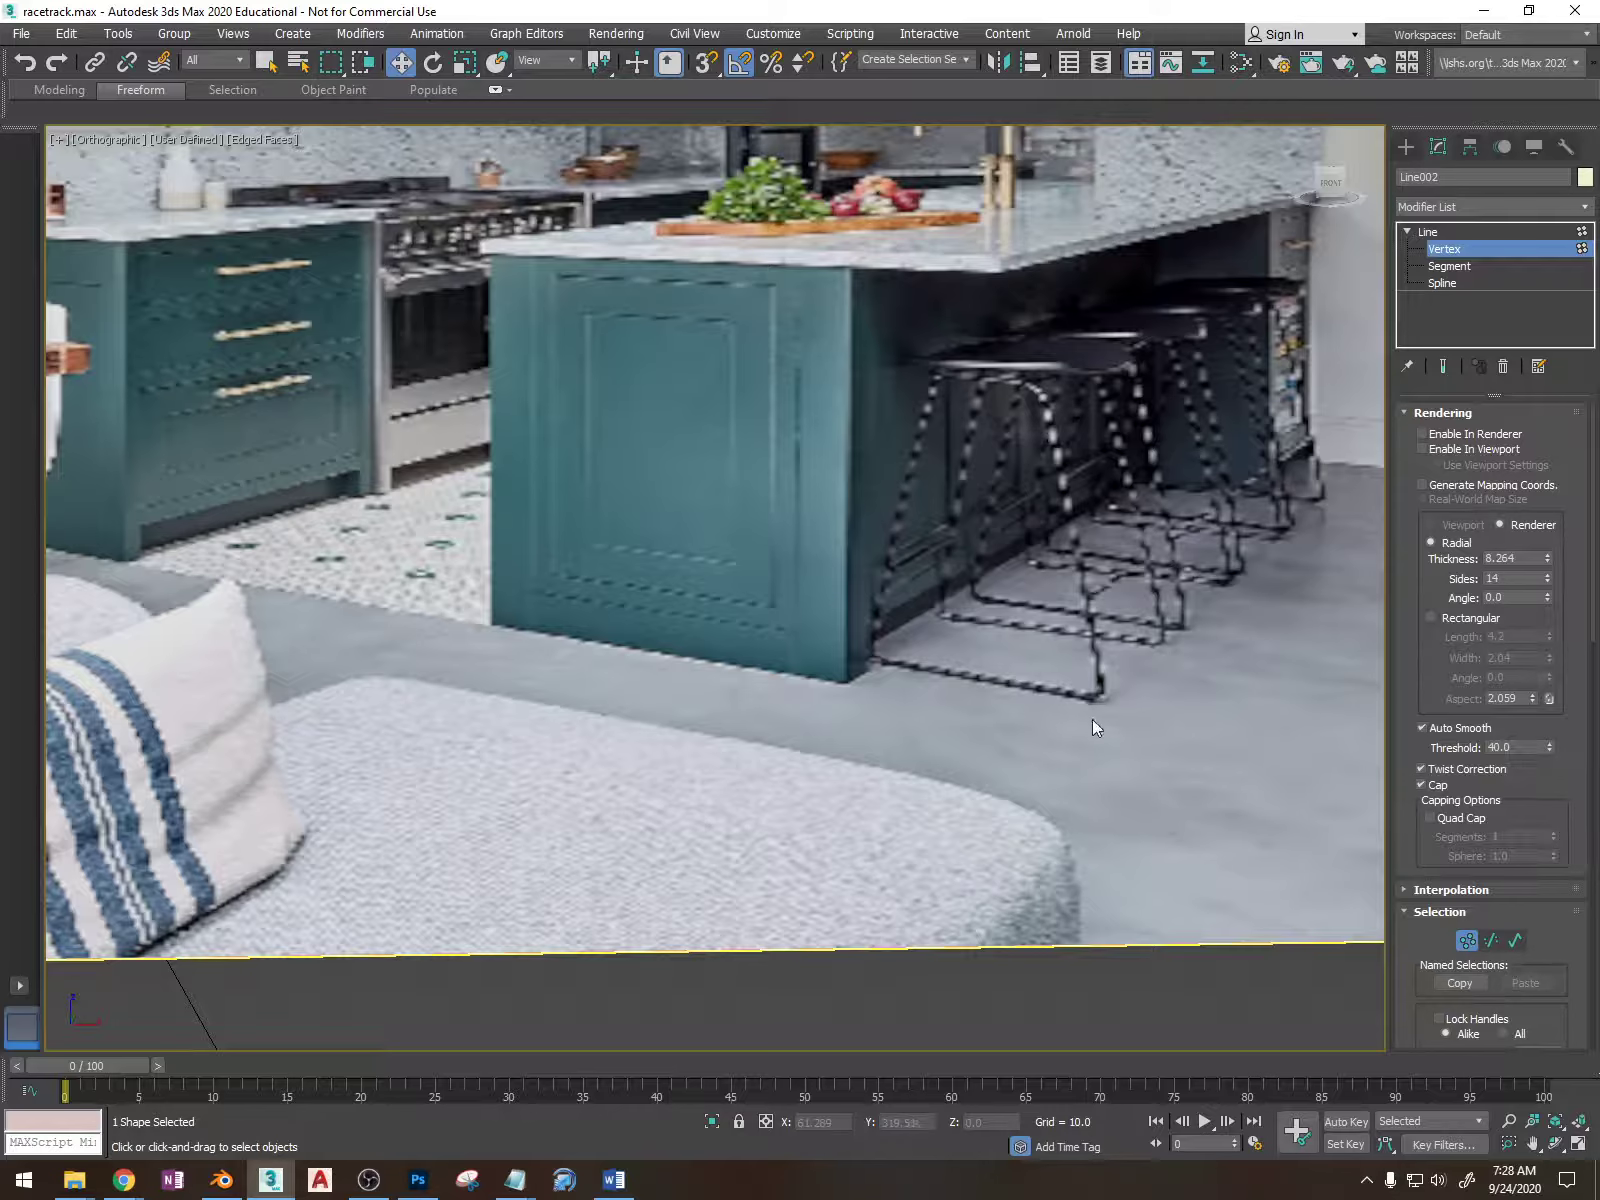
scroll(1122, 697, "down", 7)
middle_click_drag(1086, 664, 800, 545)
middle_click_drag(800, 545, 852, 652, "alt")
- In the Top view, fillet the trapezoid's two lower corners slightly and its upper-right corner with a large radius
left_click(1328, 181)
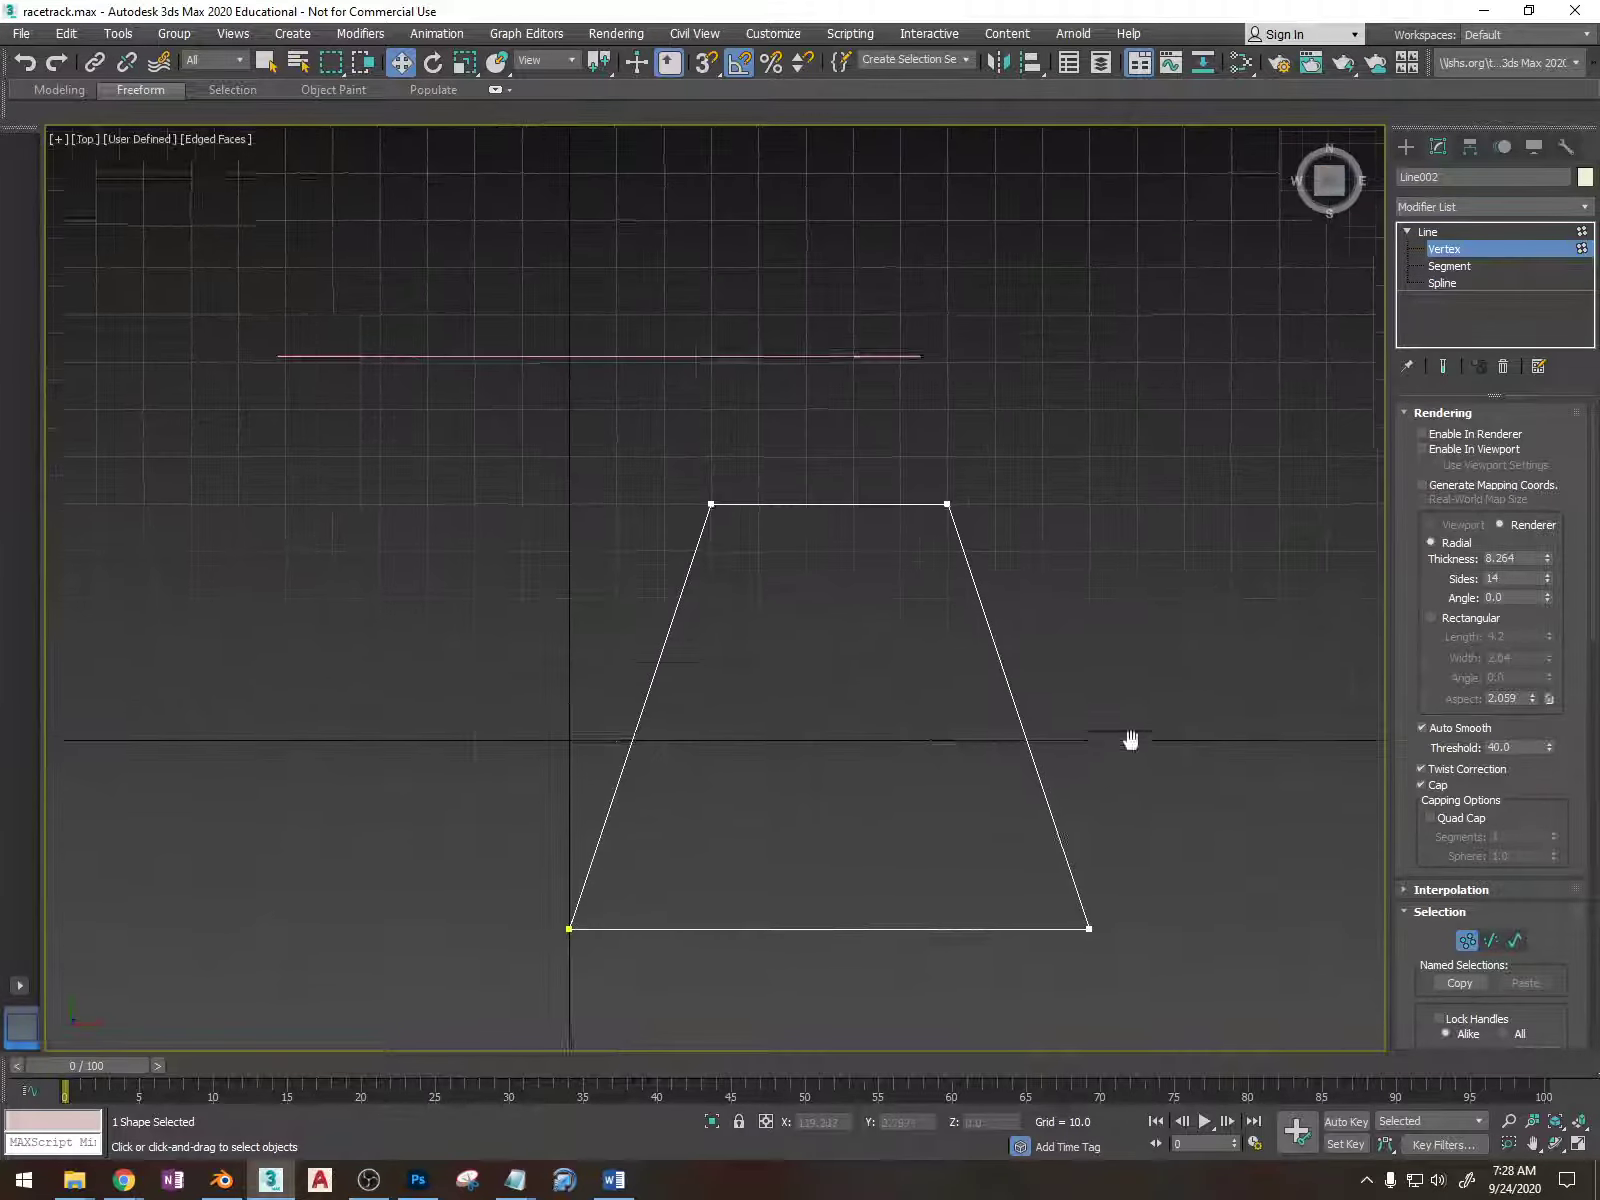
left_click_drag(1053, 744, 236, 918)
scroll(1531, 772, "down", 10)
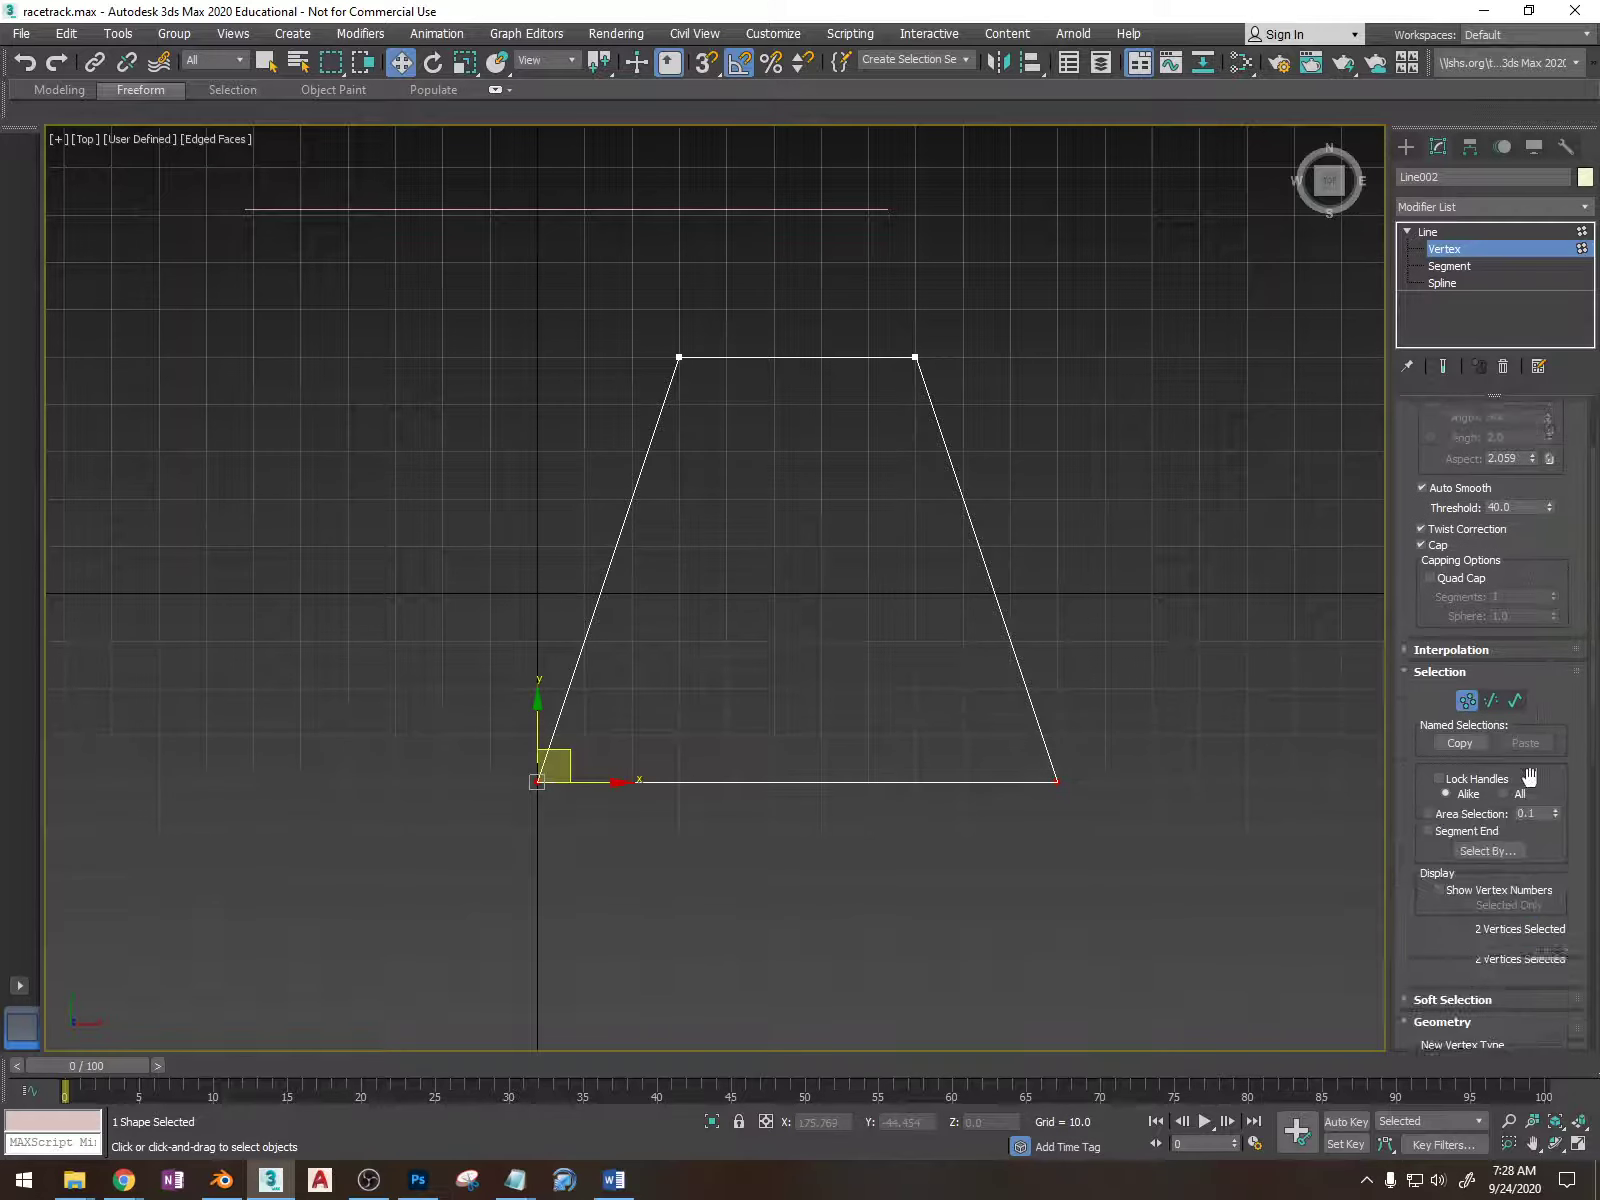
scroll(1530, 900, "down", 6)
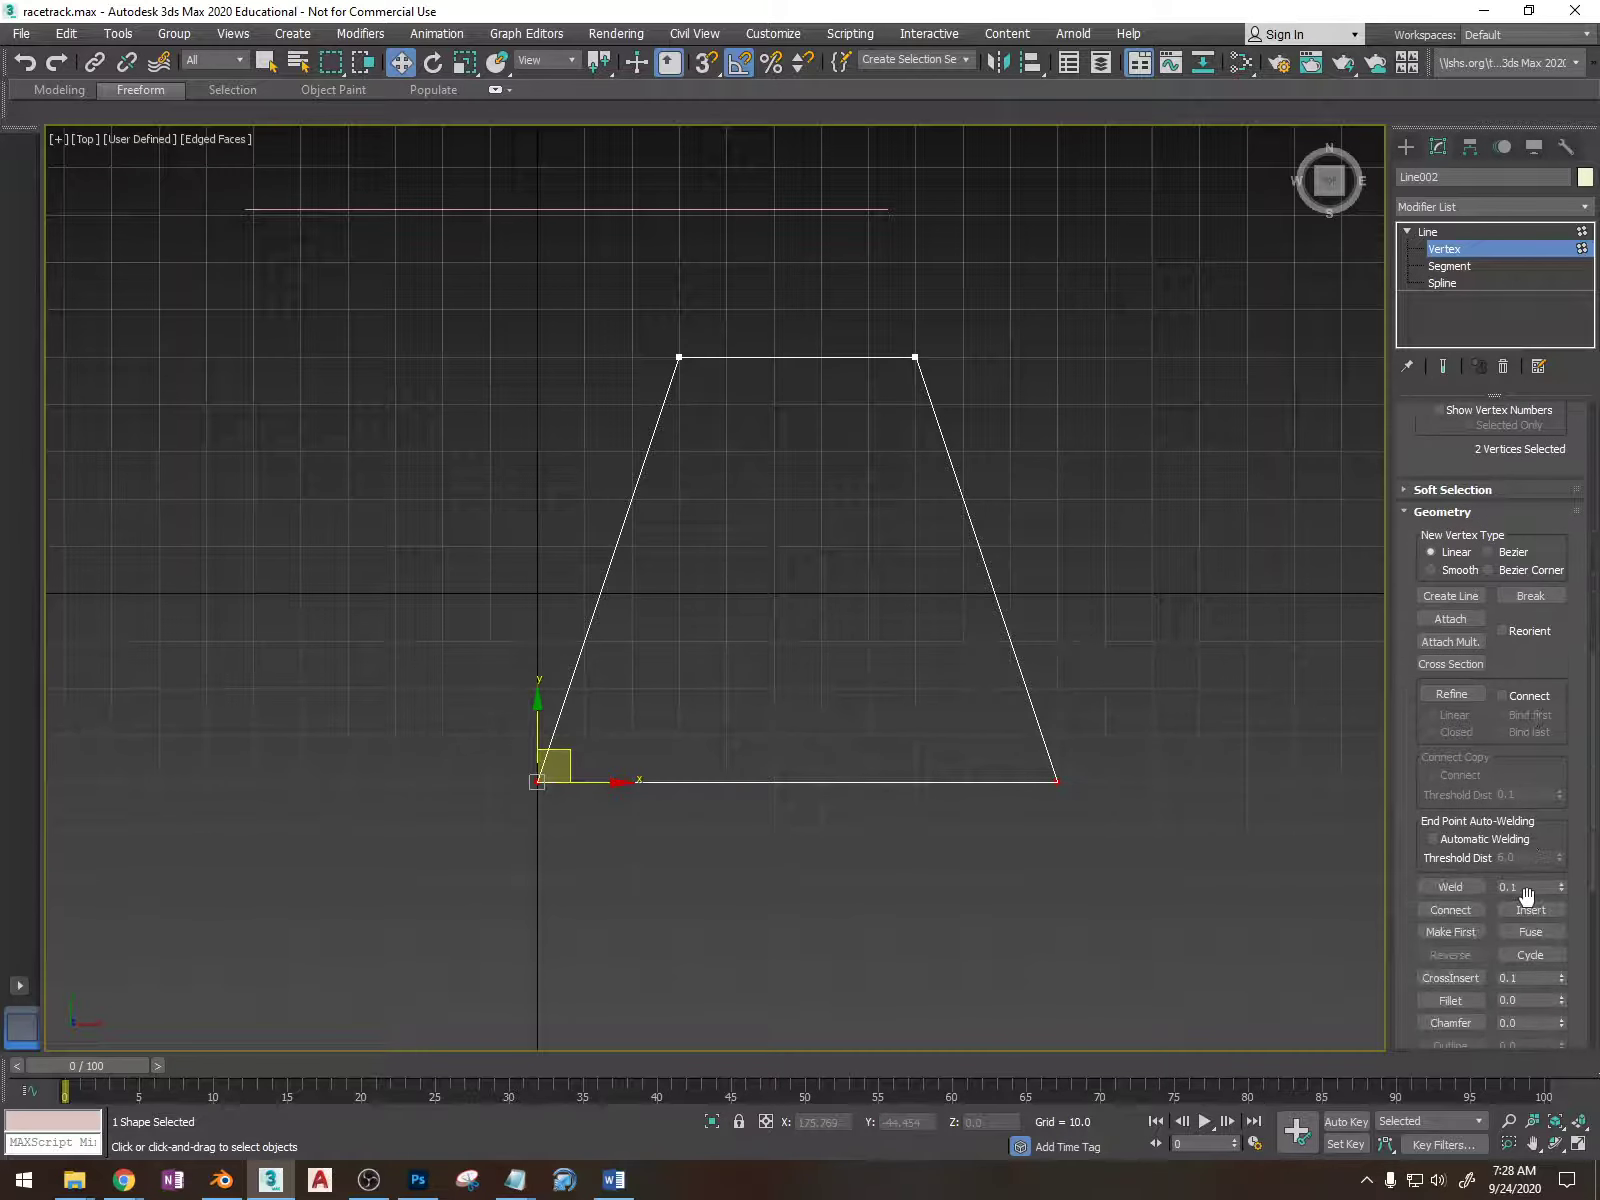
left_click_drag(1563, 942, 1562, 929)
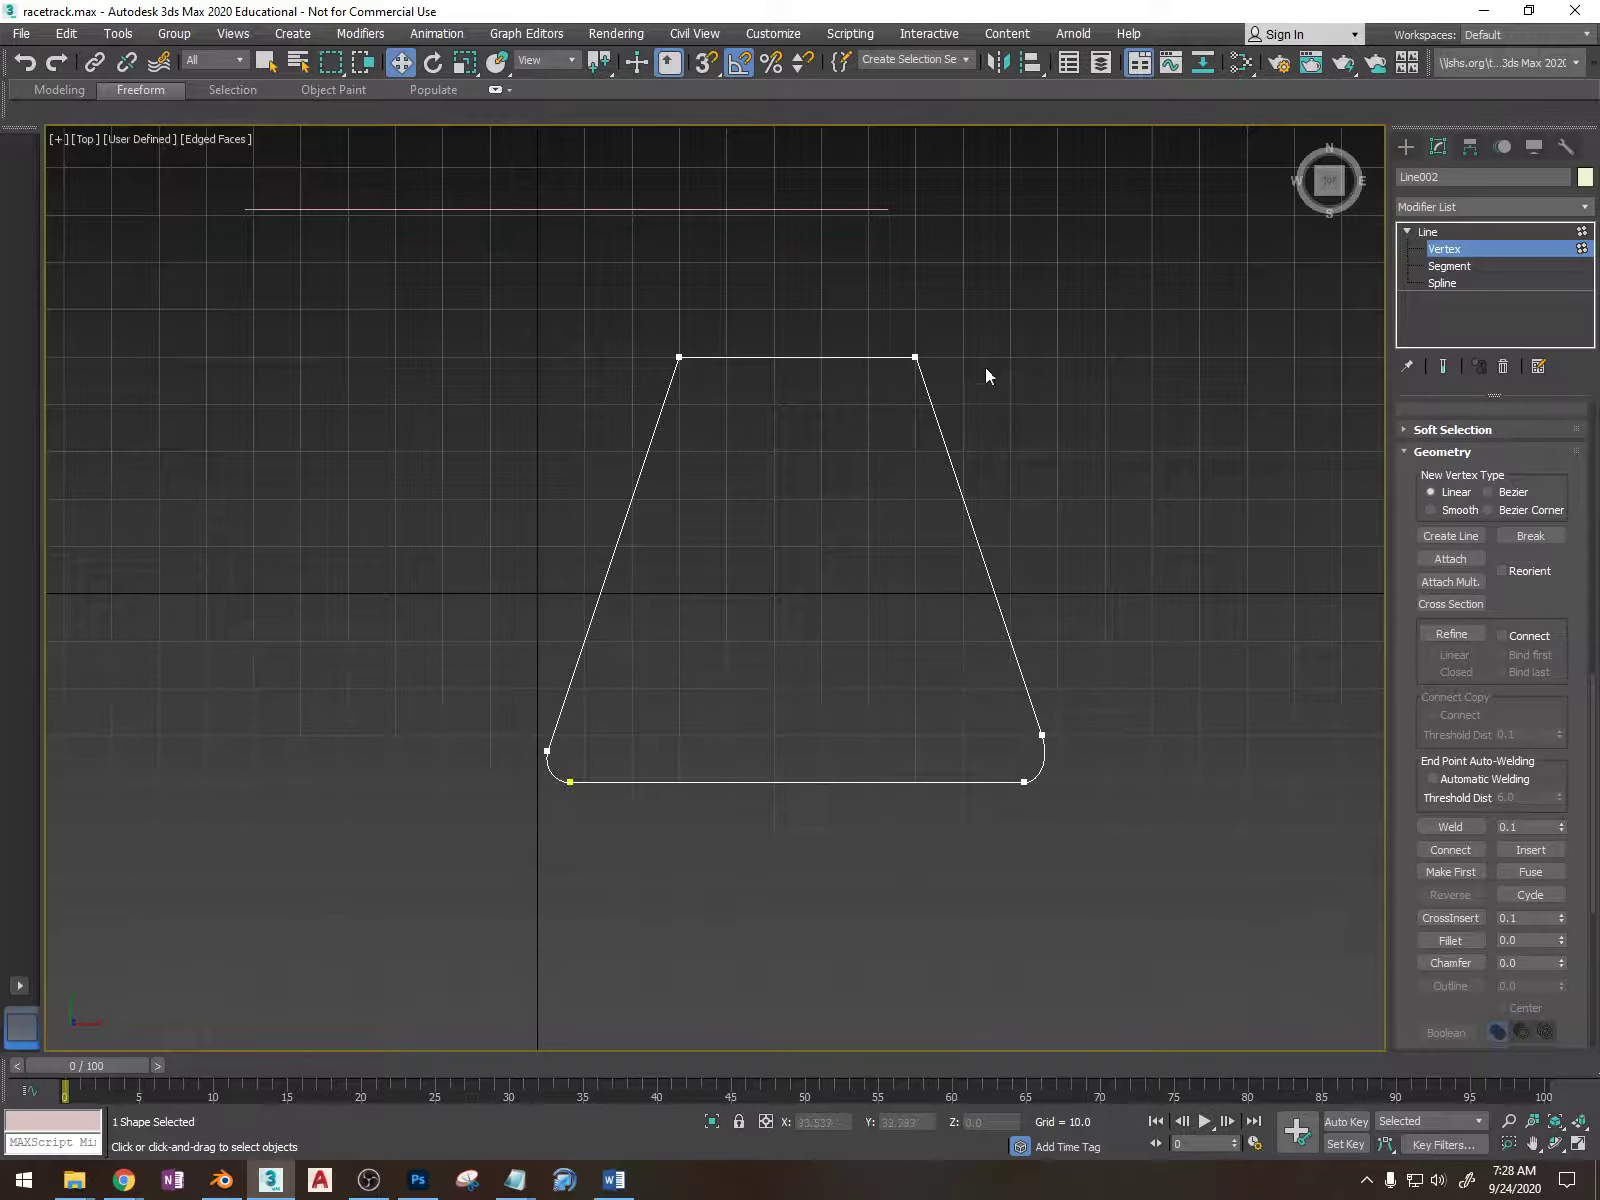
left_click(915, 357)
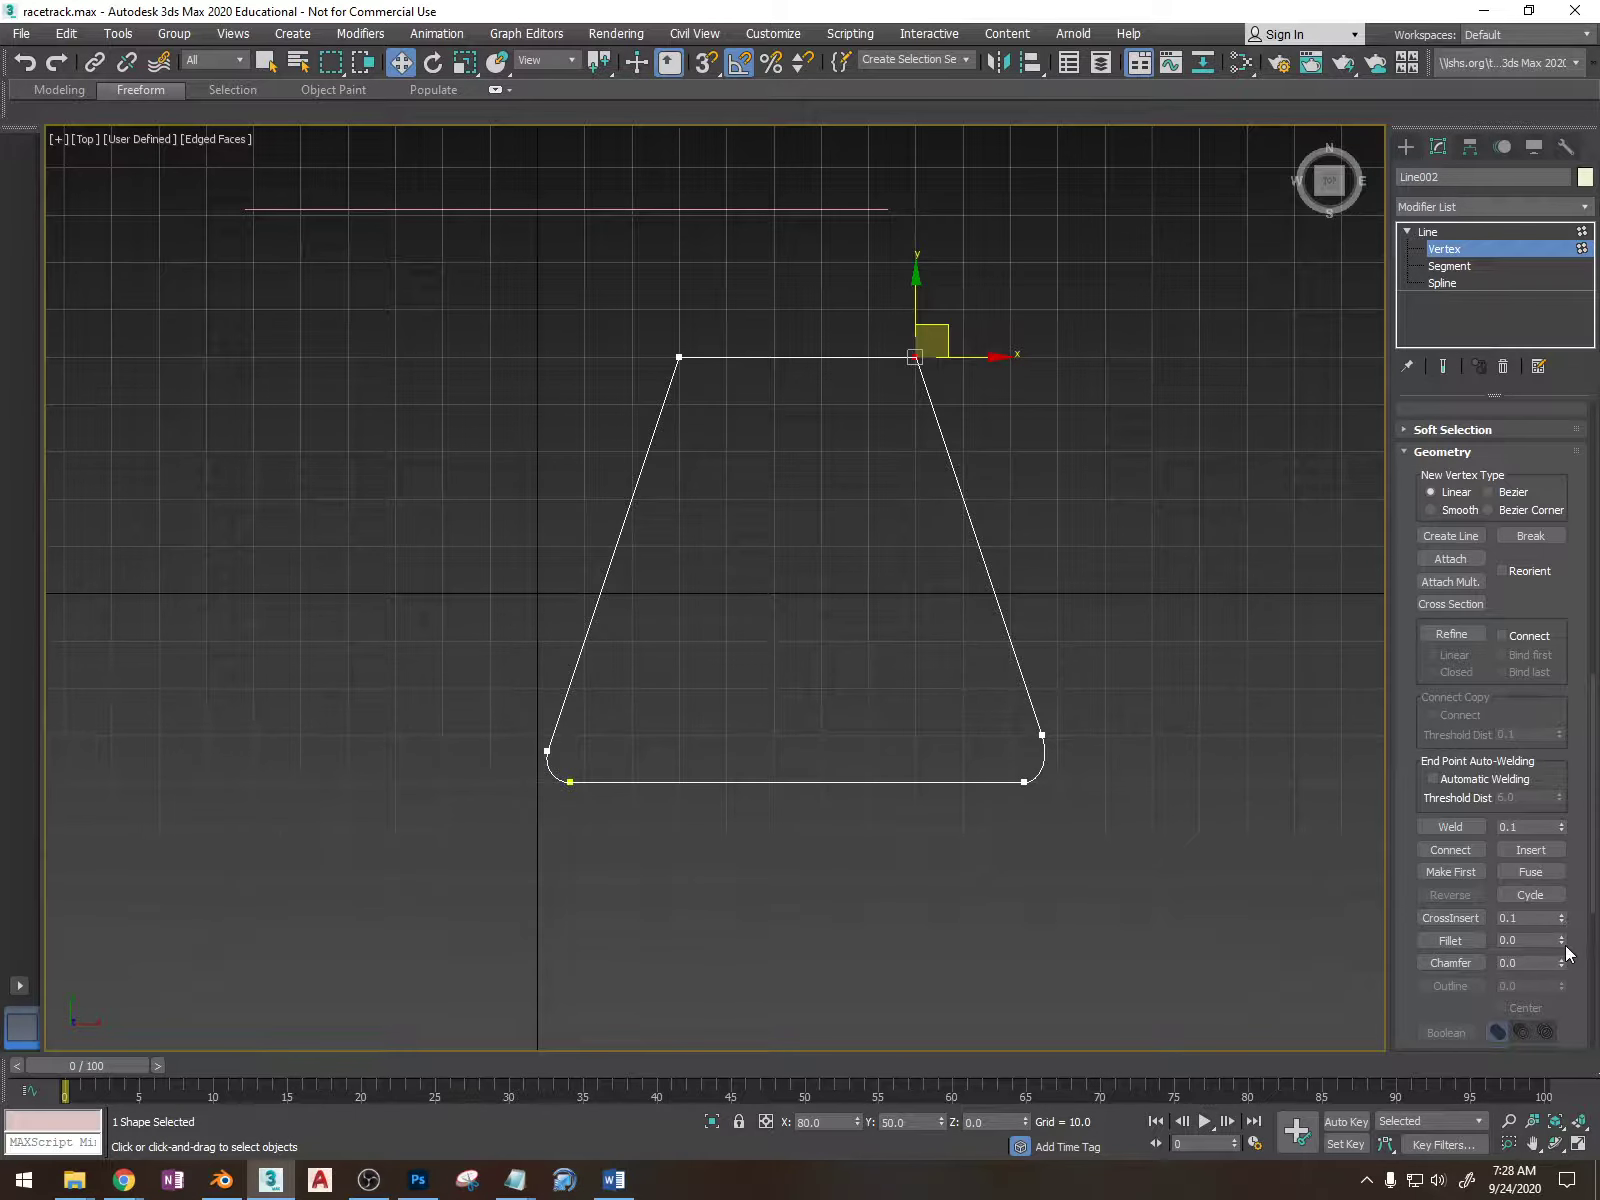
left_click_drag(1563, 942, 1564, 900)
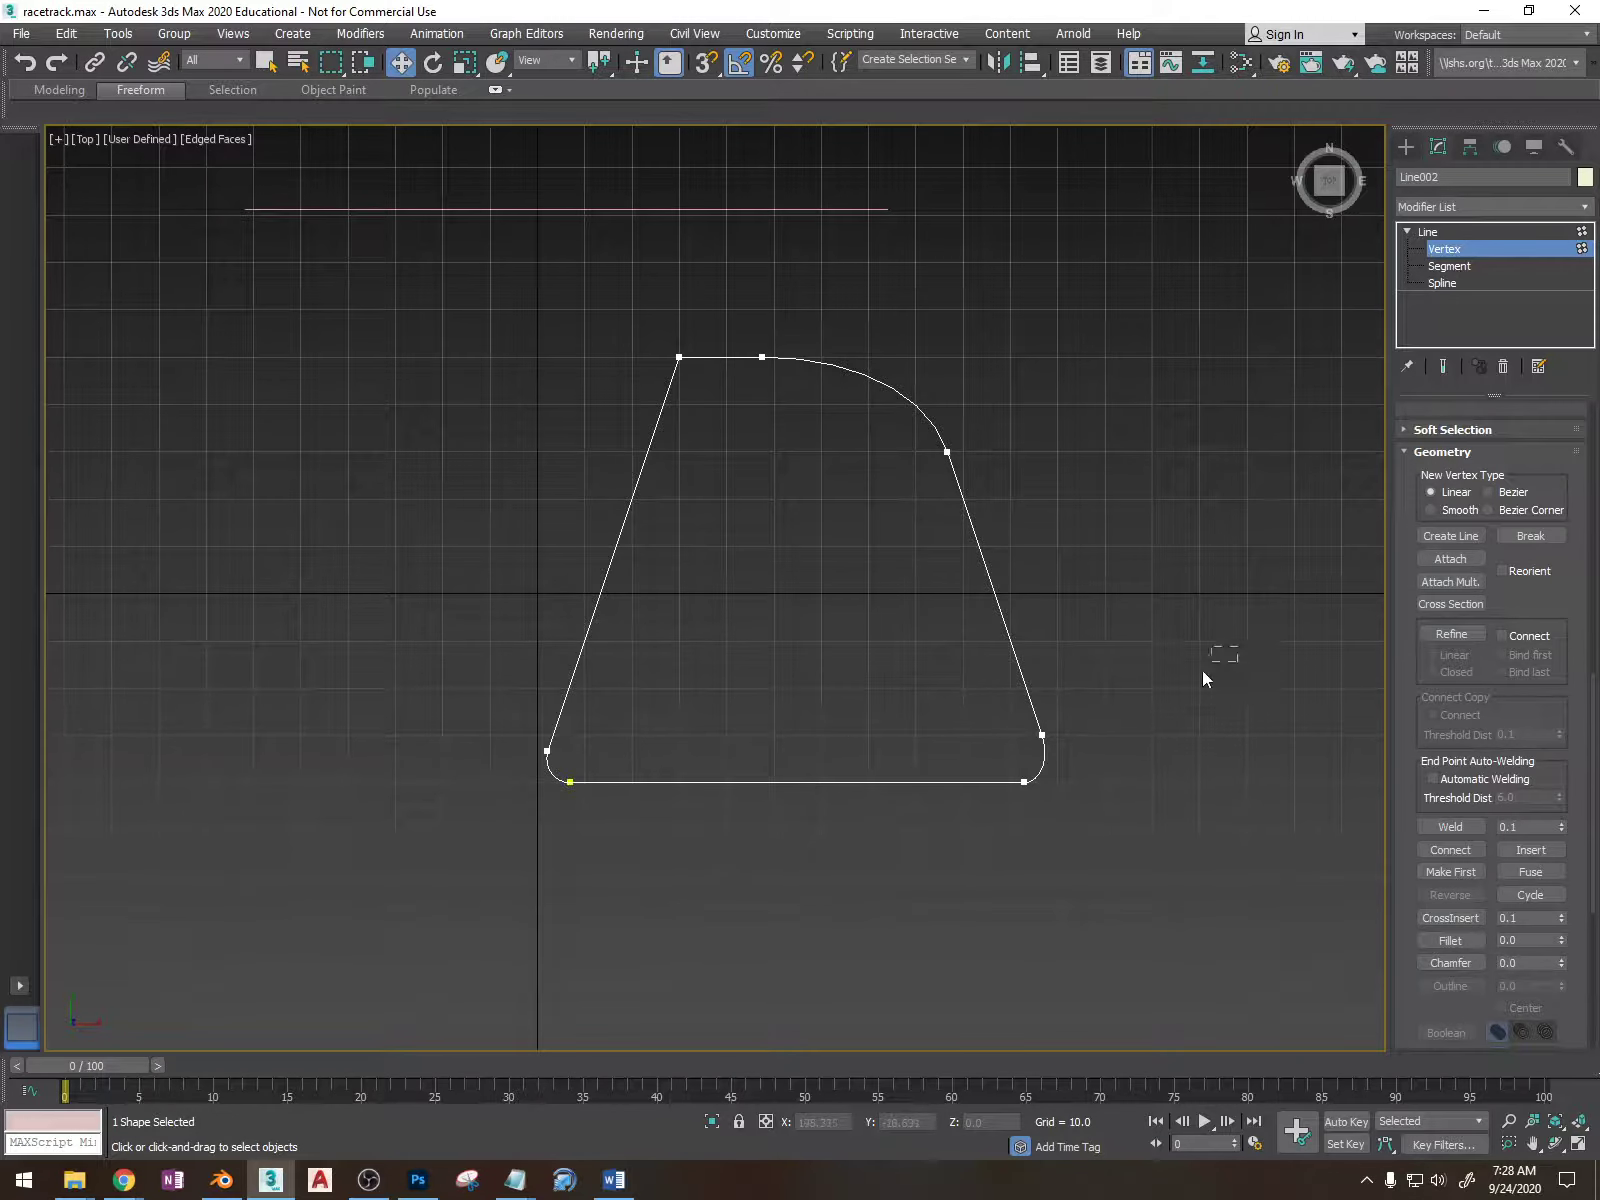
- Select all vertices at the two filleted lower corners and move them down by about 53 units in the Top view
left_click_drag(1202, 670, 402, 939)
scroll(658, 729, "down", 3)
middle_click_drag(658, 729, 668, 648, "alt")
scroll(668, 648, "up", 5)
scroll(668, 648, "down", 4)
middle_click_drag(652, 788, 700, 907, "alt")
left_click(1326, 184)
left_click_drag(654, 716, 654, 841)
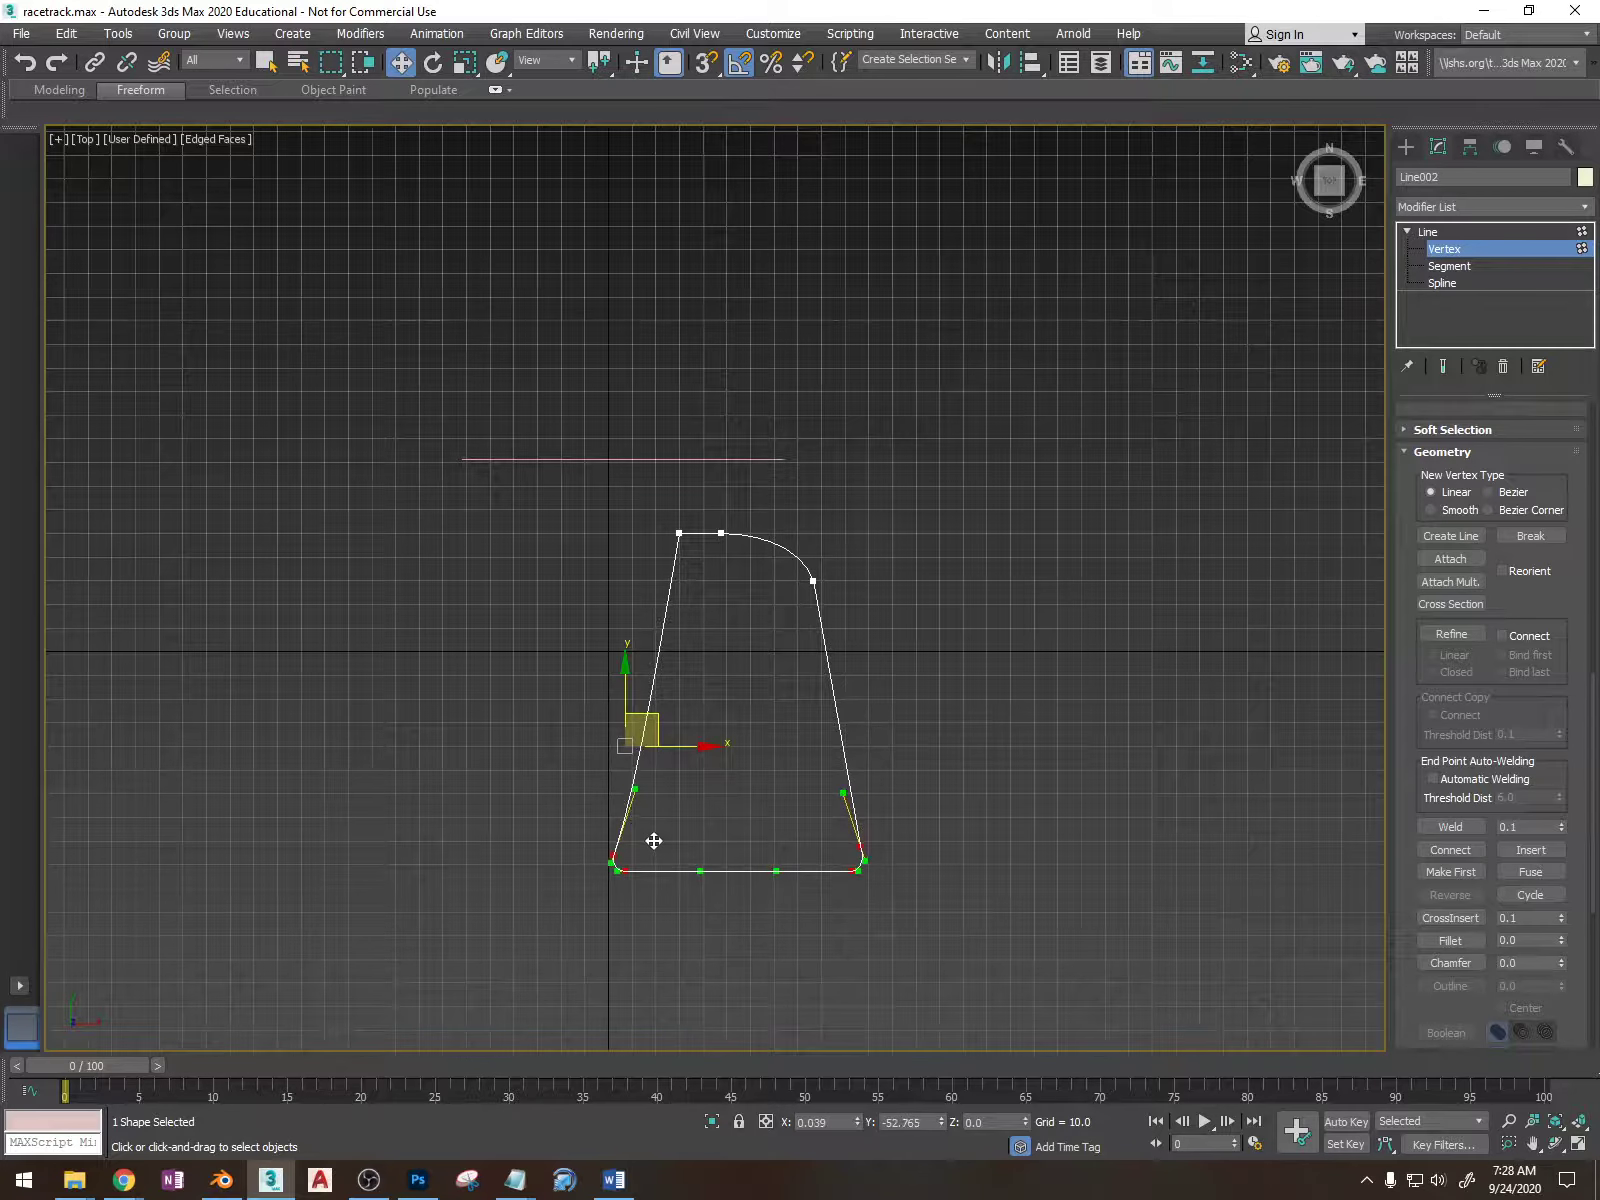
- Enable the leg spline's thickness in the renderer and viewport
scroll(1440, 430, "up", 10)
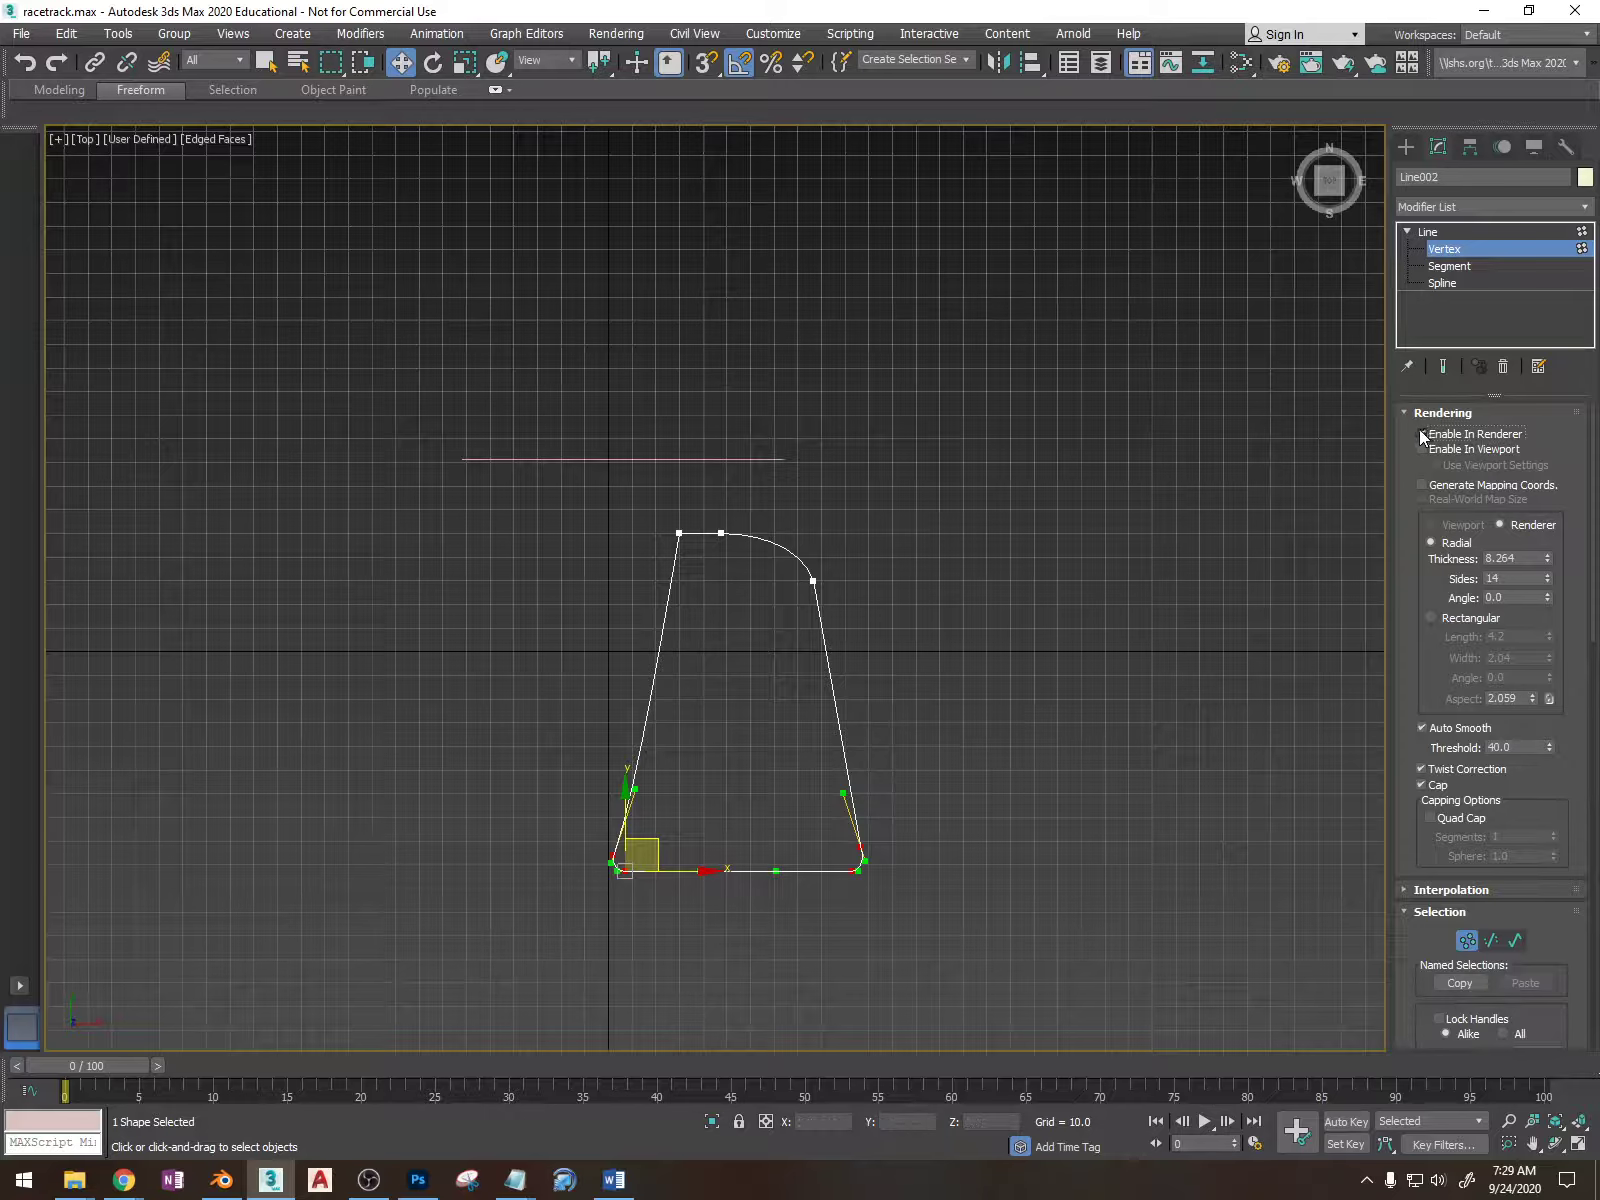
left_click(1422, 434)
left_click(1422, 449)
middle_click_drag(828, 758, 798, 614, "alt")
scroll(798, 614, "up", 2)
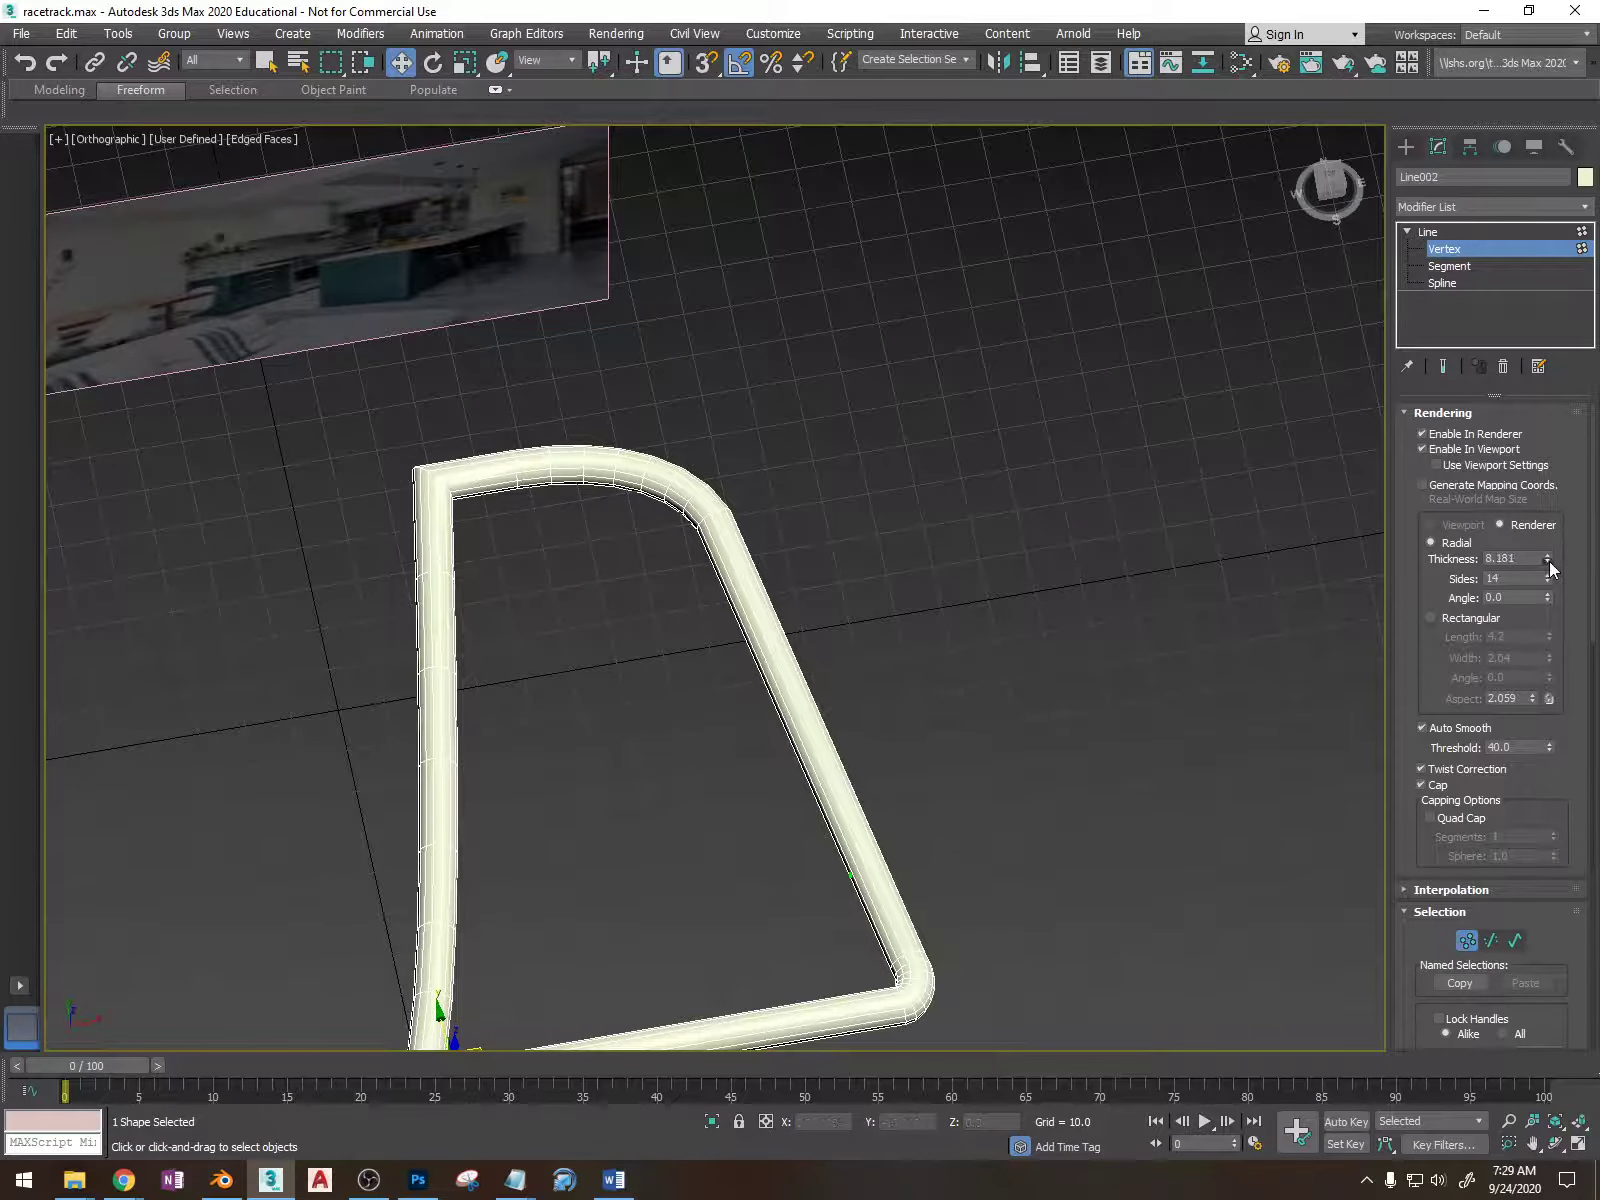
- Reduce the leg tube's radial thickness to about 3.589 to suit the stool legs in the reference image
left_click_drag(1547, 561, 1541, 614)
scroll(650, 850, "down", 5)
middle_click_drag(743, 804, 718, 886, "alt")
scroll(697, 800, "up", 6)
middle_click_drag(776, 768, 507, 168, "alt")
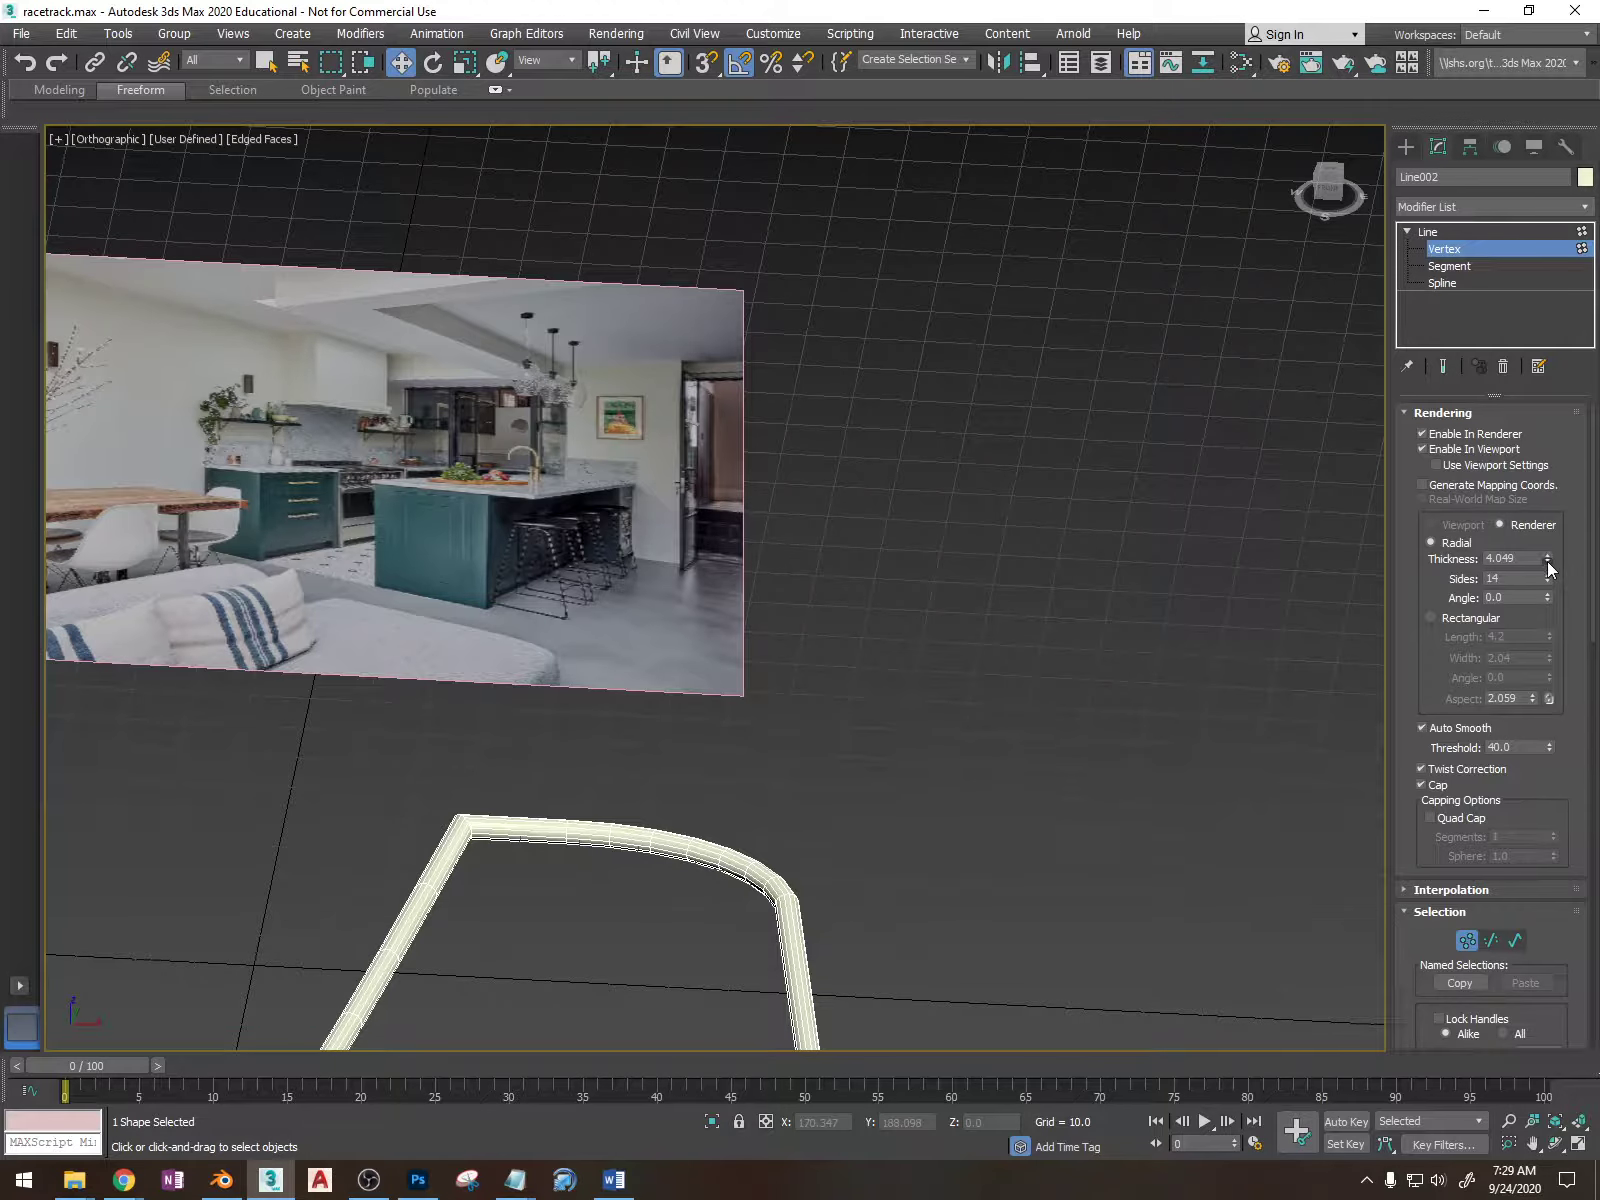
left_click_drag(1547, 562, 1547, 569)
middle_click_drag(843, 987, 856, 656)
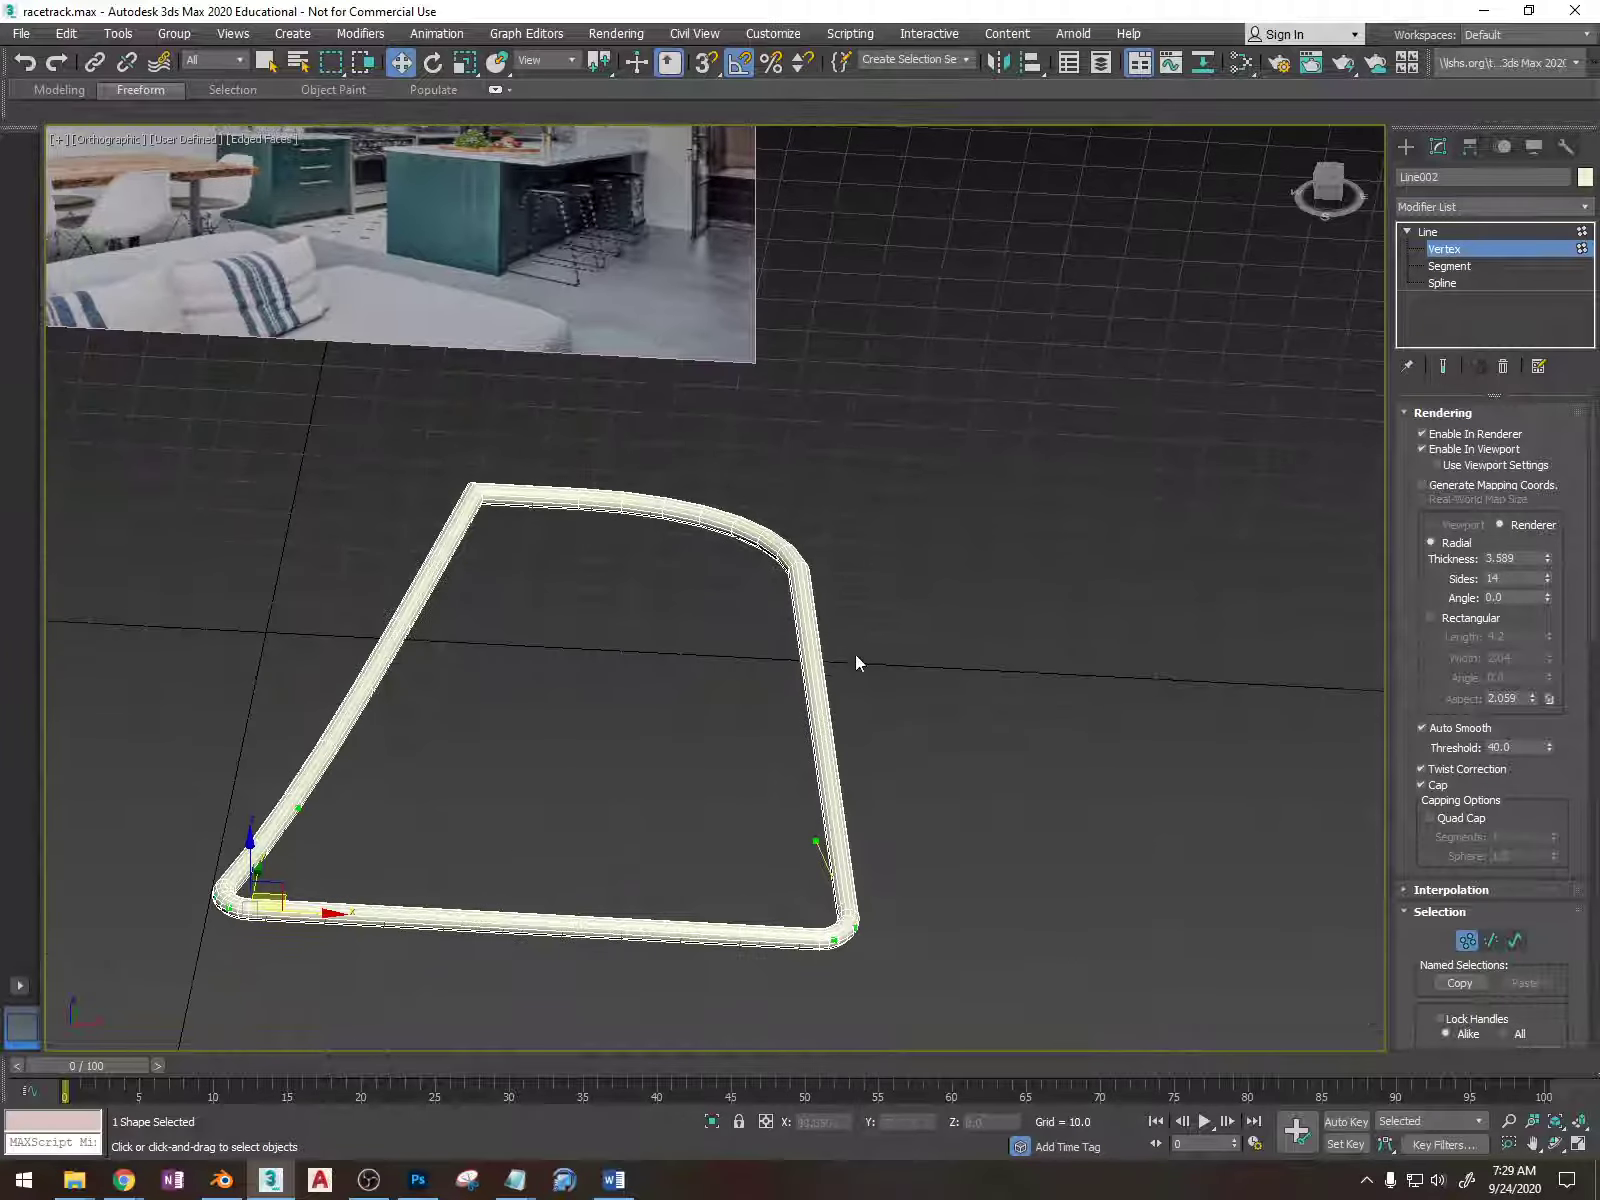
- Convert the leg frame to an Editable Poly
right_click(824, 761)
mouse_move(928, 964)
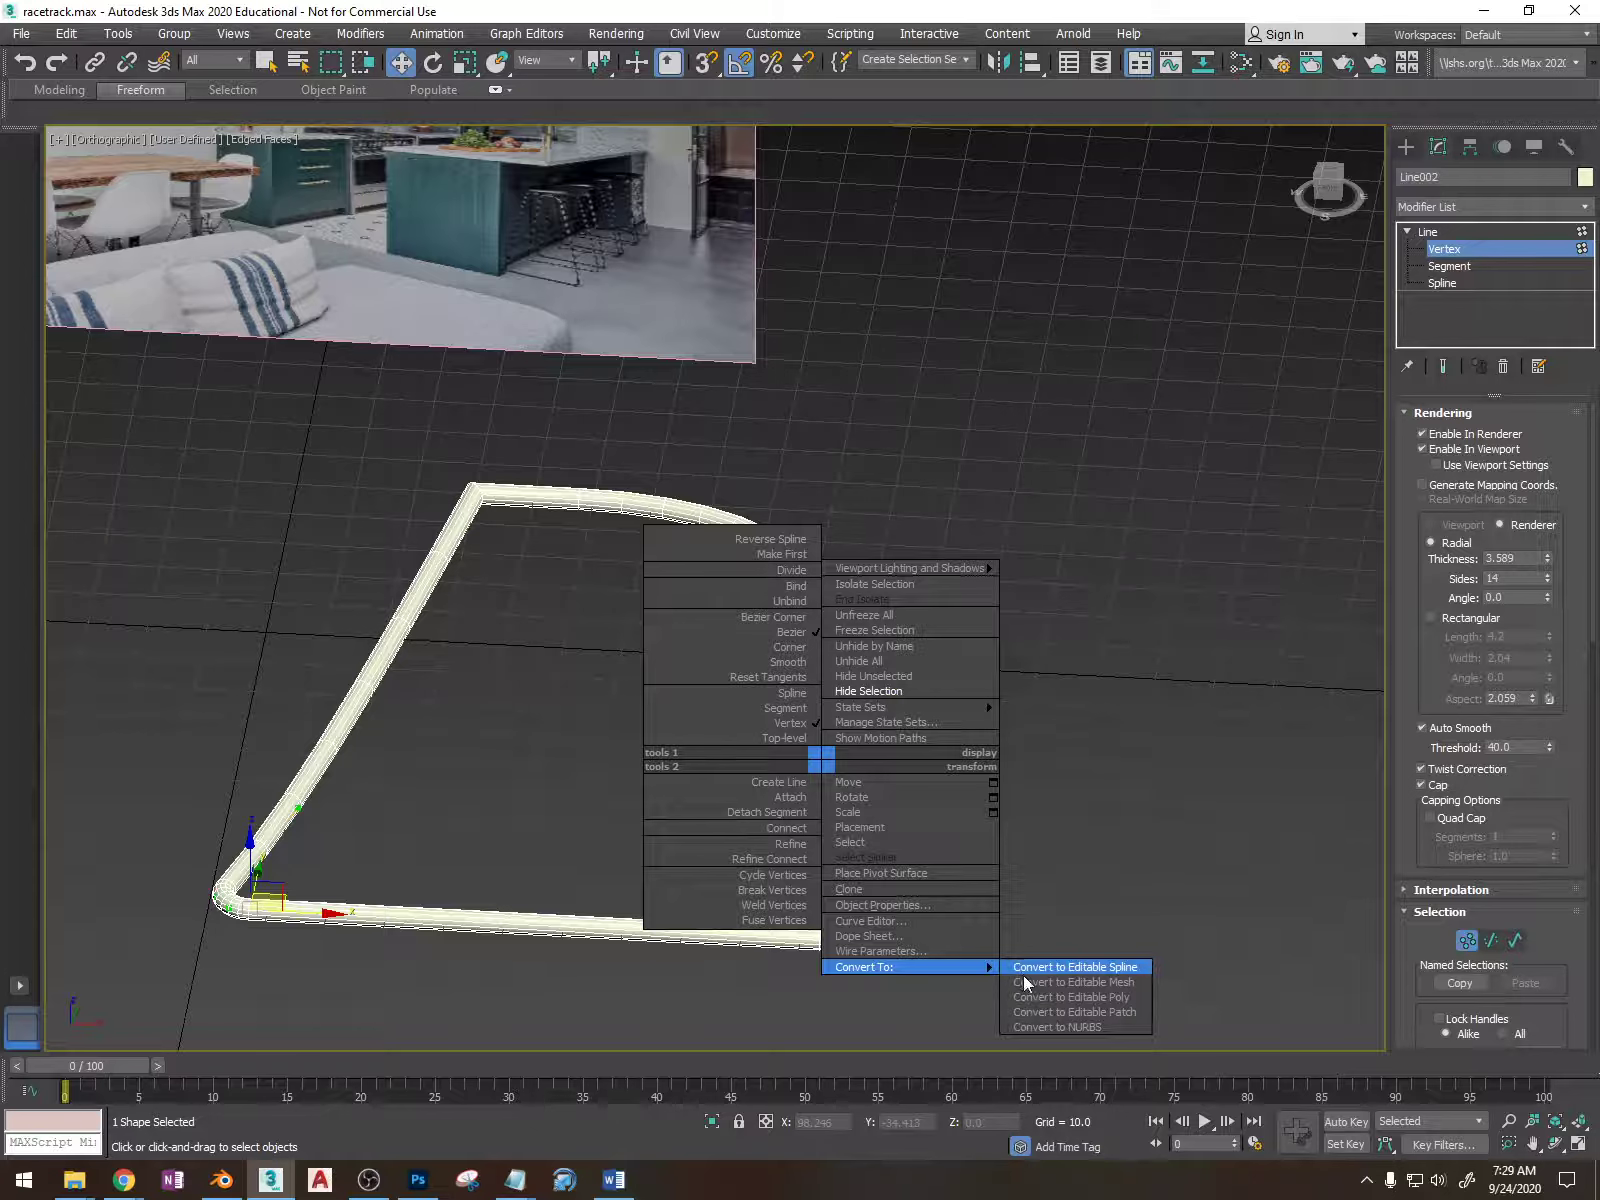
left_click(1070, 997)
- Rotate the leg frame from lying flat to standing upright and shift it along the Y axis
middle_click_drag(1029, 1000, 730, 662, "alt")
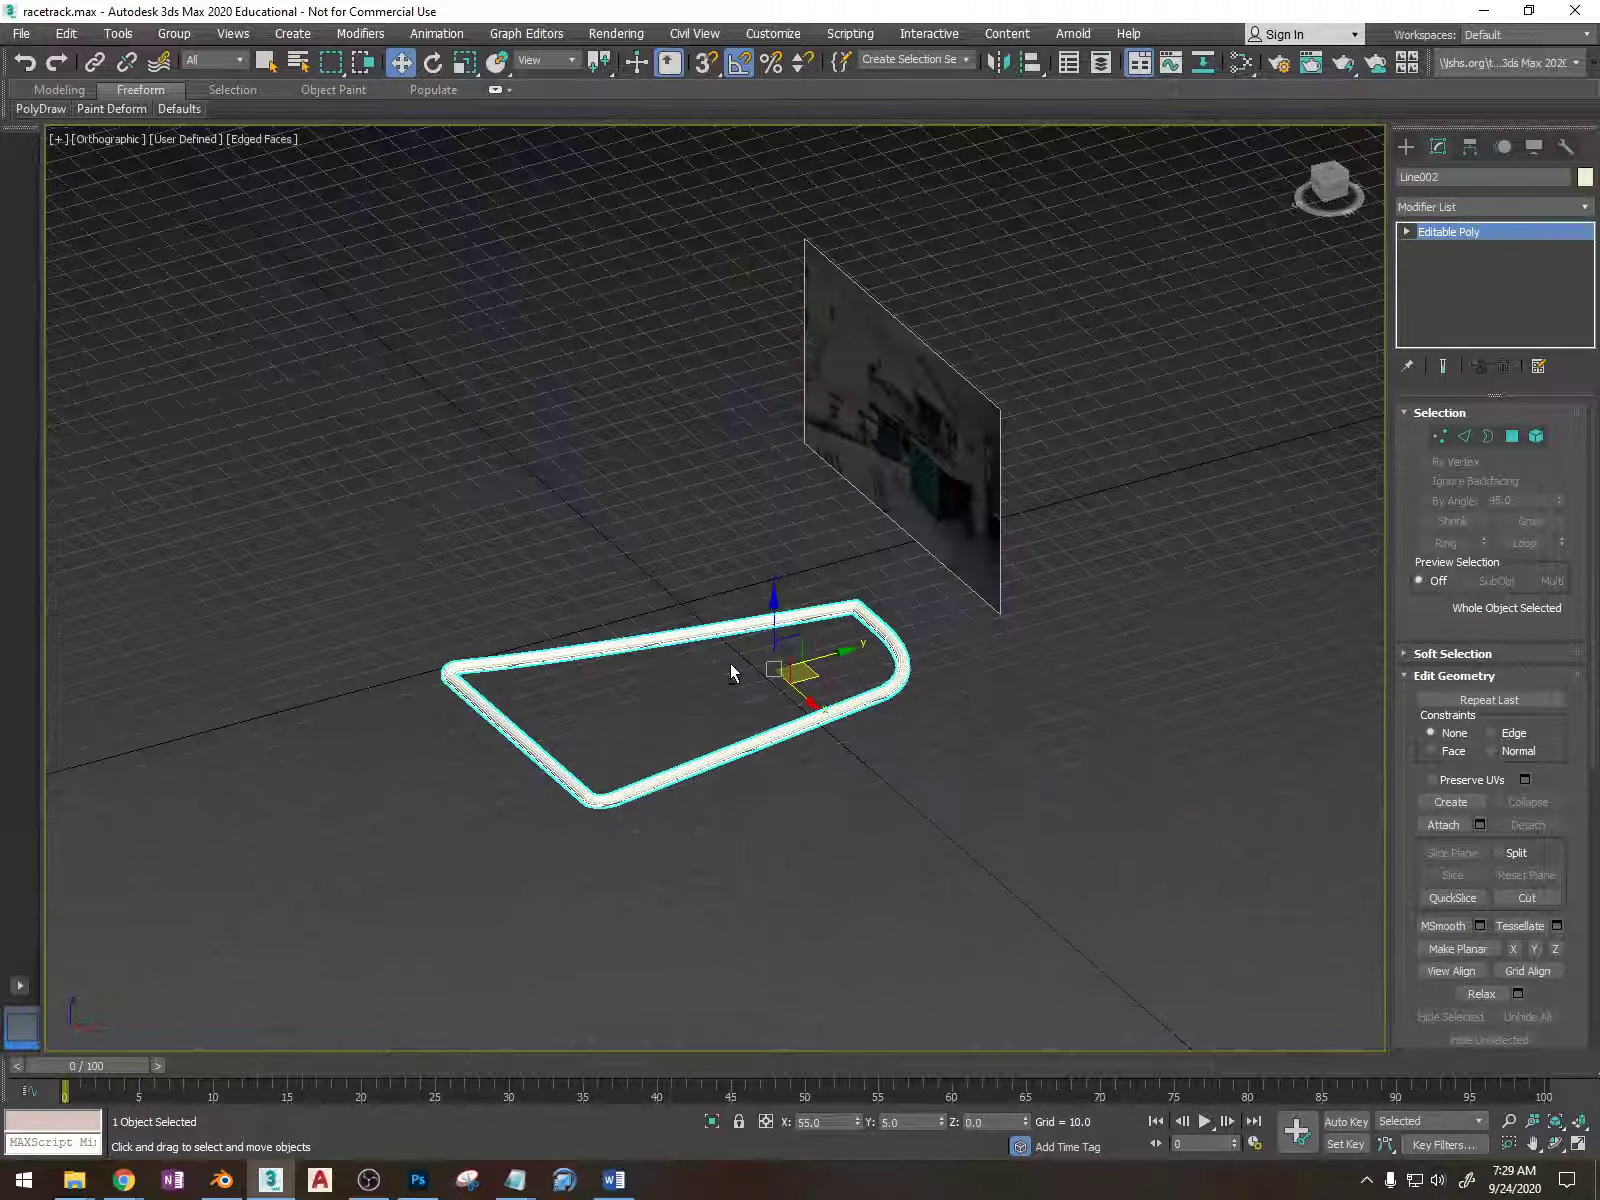
key("e")
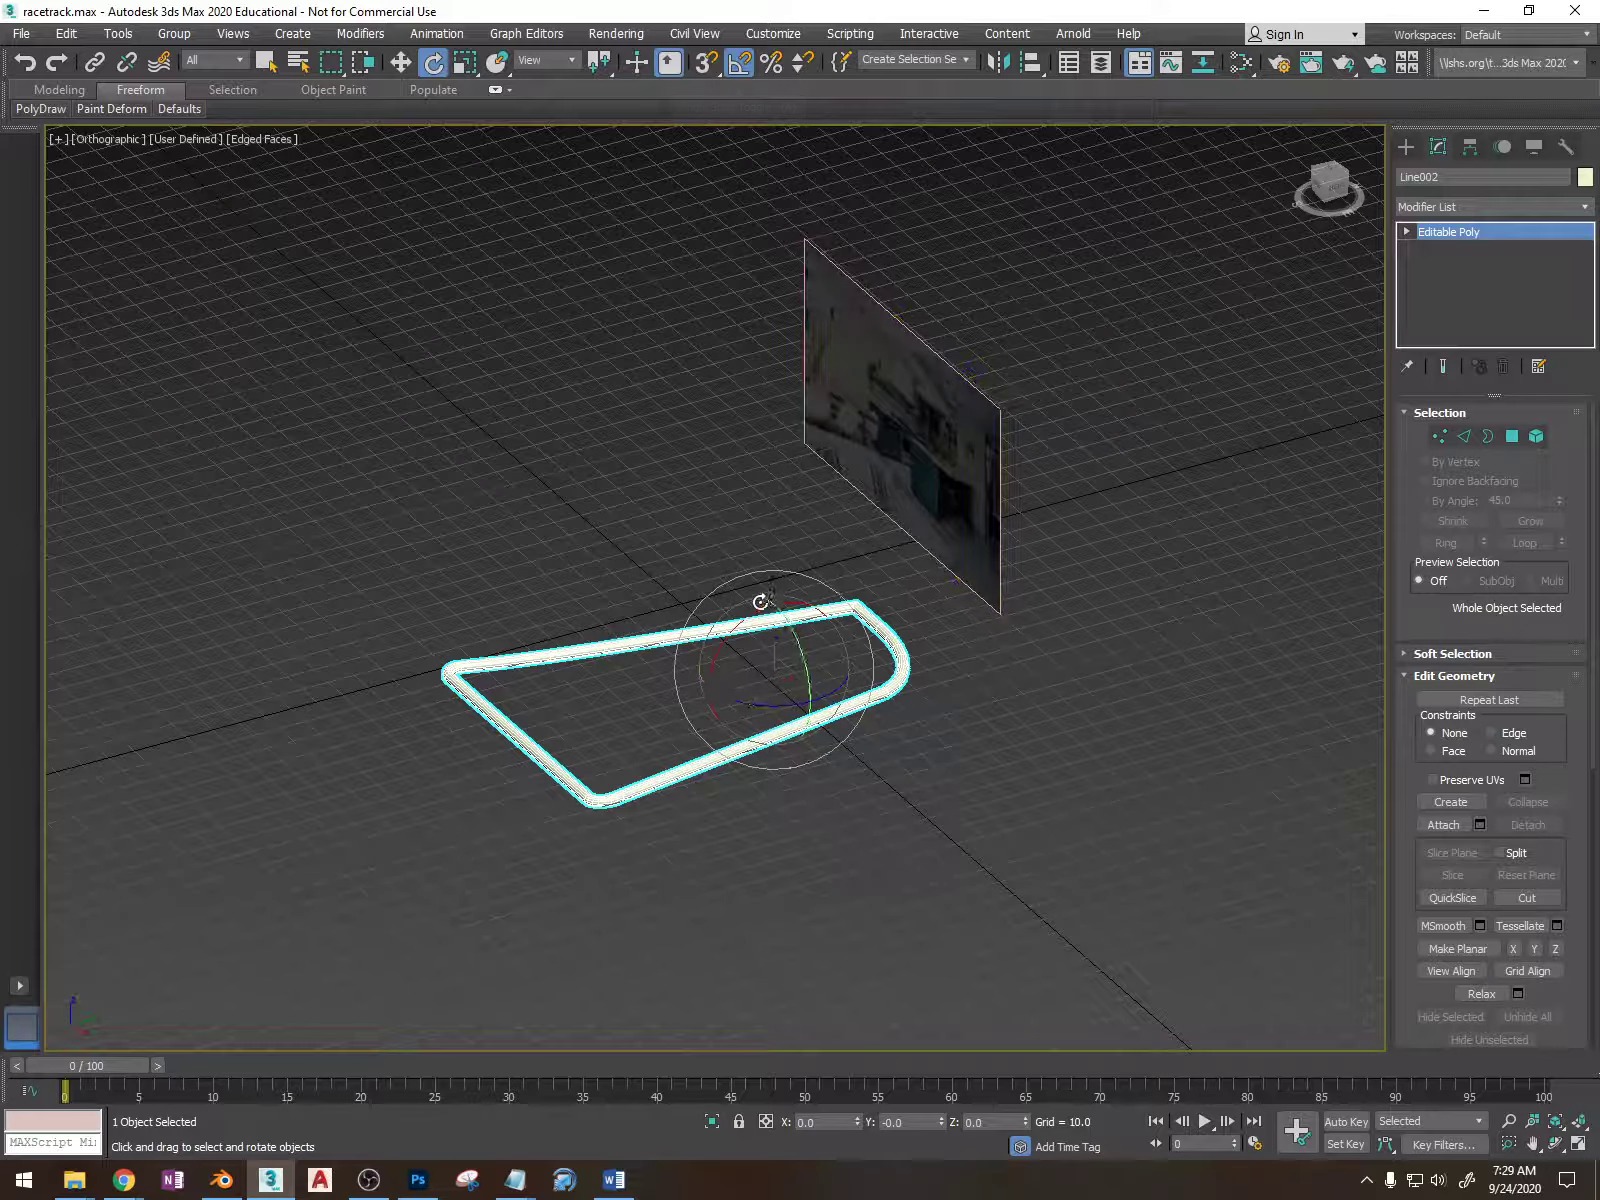
left_click_drag(757, 612, 691, 675)
key("w")
middle_click_drag(691, 675, 728, 757, "alt")
left_click_drag(843, 679, 649, 692)
- Switch to a perspective view and scale the leg frame uniformly to about 20 percent
key("p")
scroll(649, 692, "down", 6)
middle_click_drag(650, 697, 890, 631, "alt")
scroll(601, 729, "up", 2)
scroll(601, 729, "up", 4)
key("r")
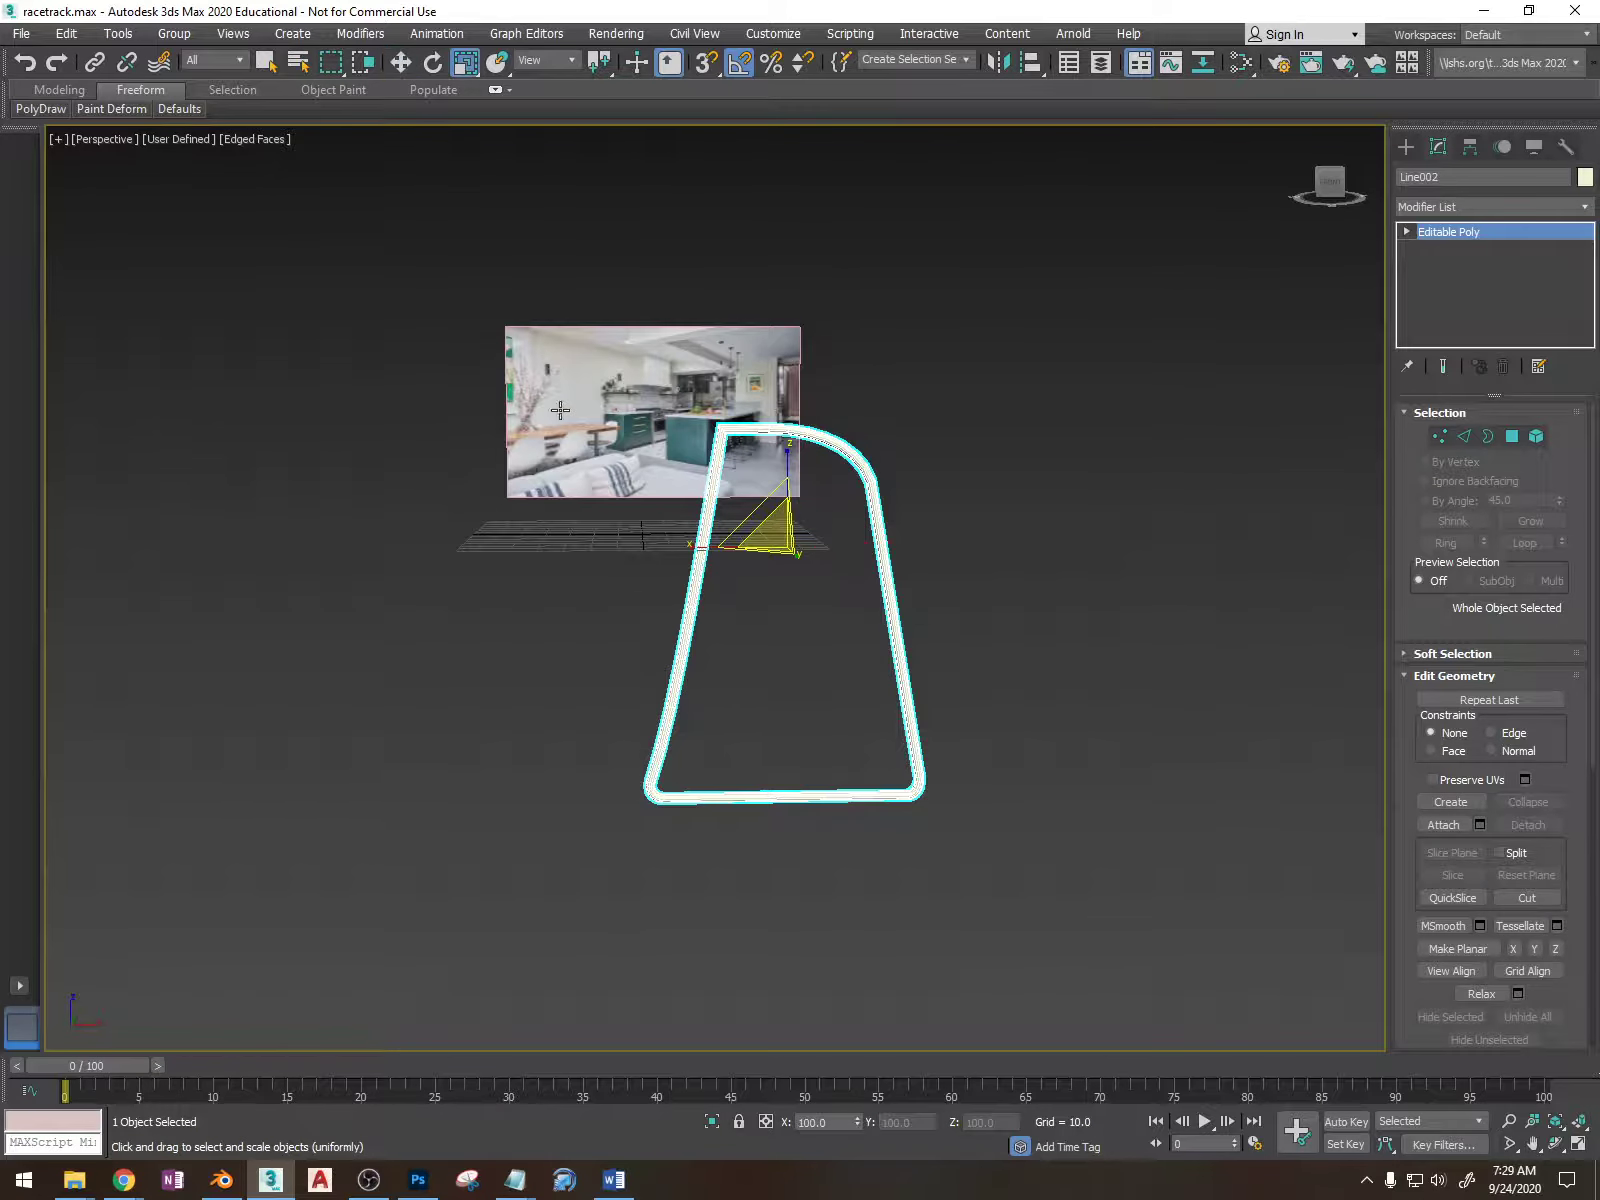
left_click_drag(464, 73, 466, 108)
left_click_drag(807, 585, 764, 957)
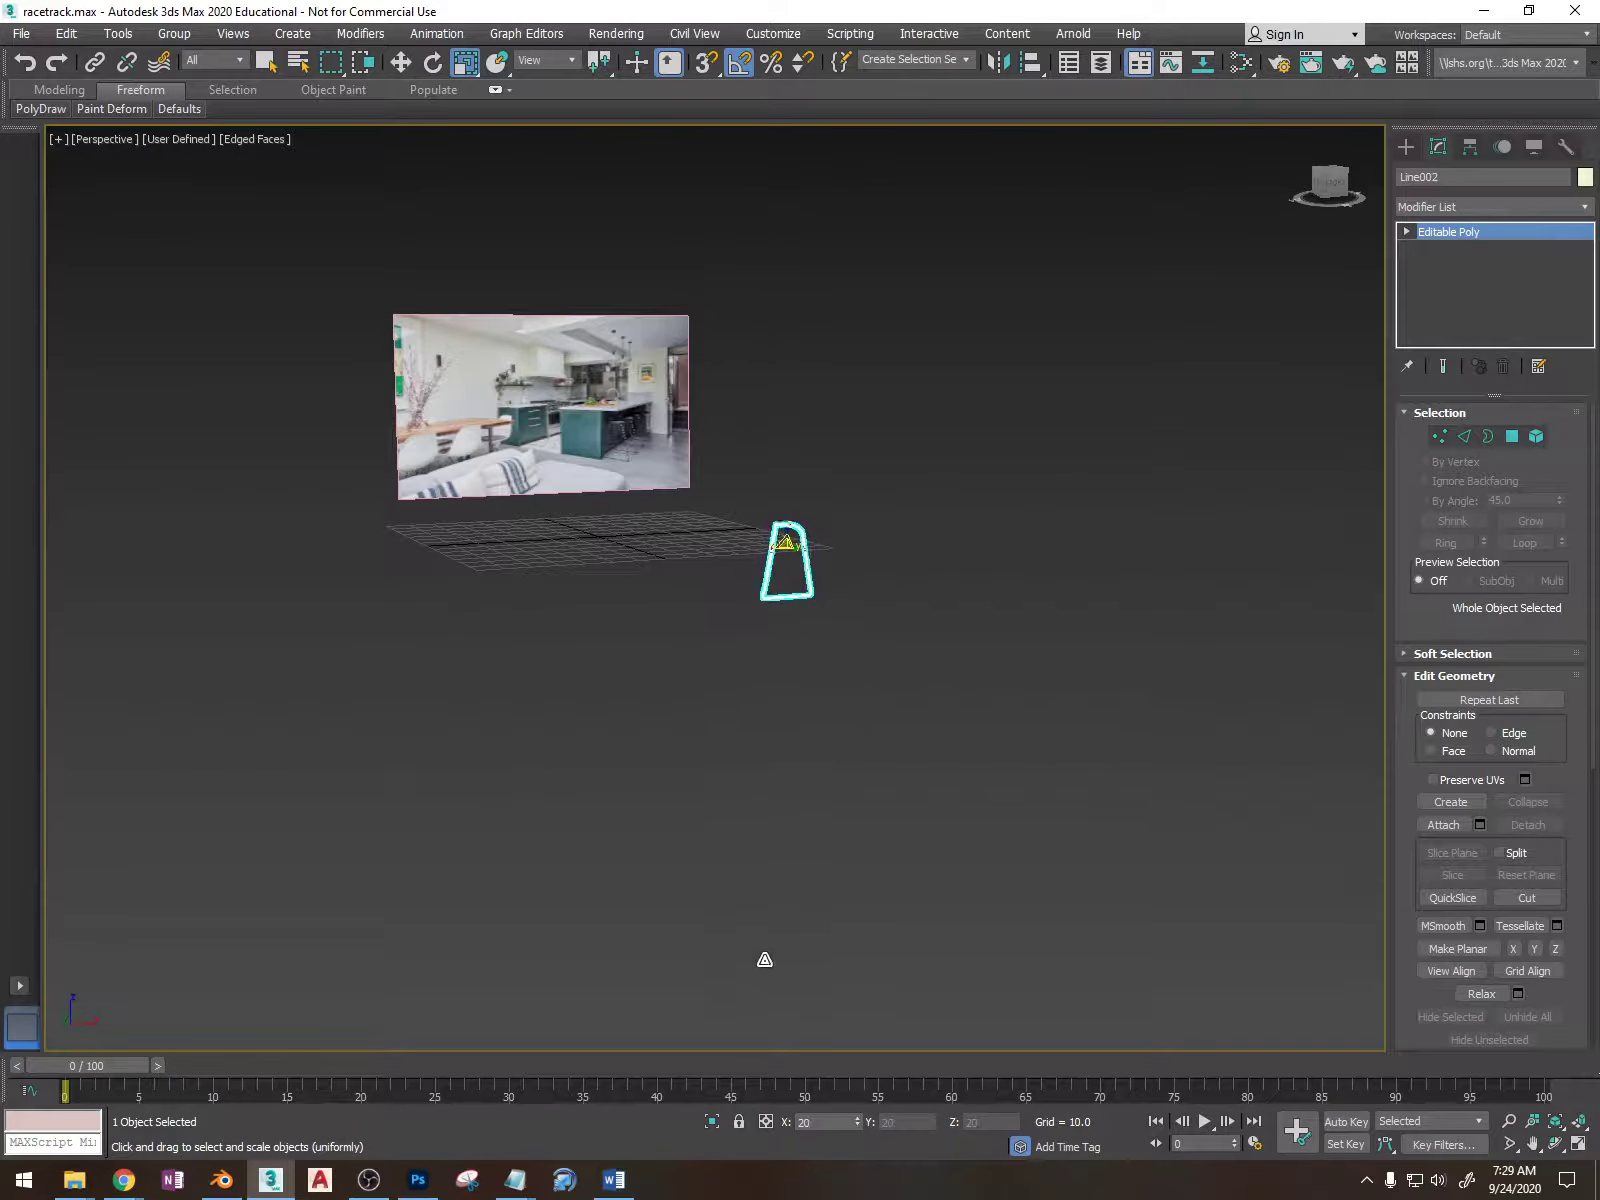
- Move the leg frame to the world origin by setting its X and Y positions to 0
key("w")
middle_click_drag(764, 957, 753, 757, "alt")
middle_click_drag(747, 536, 762, 700, "alt")
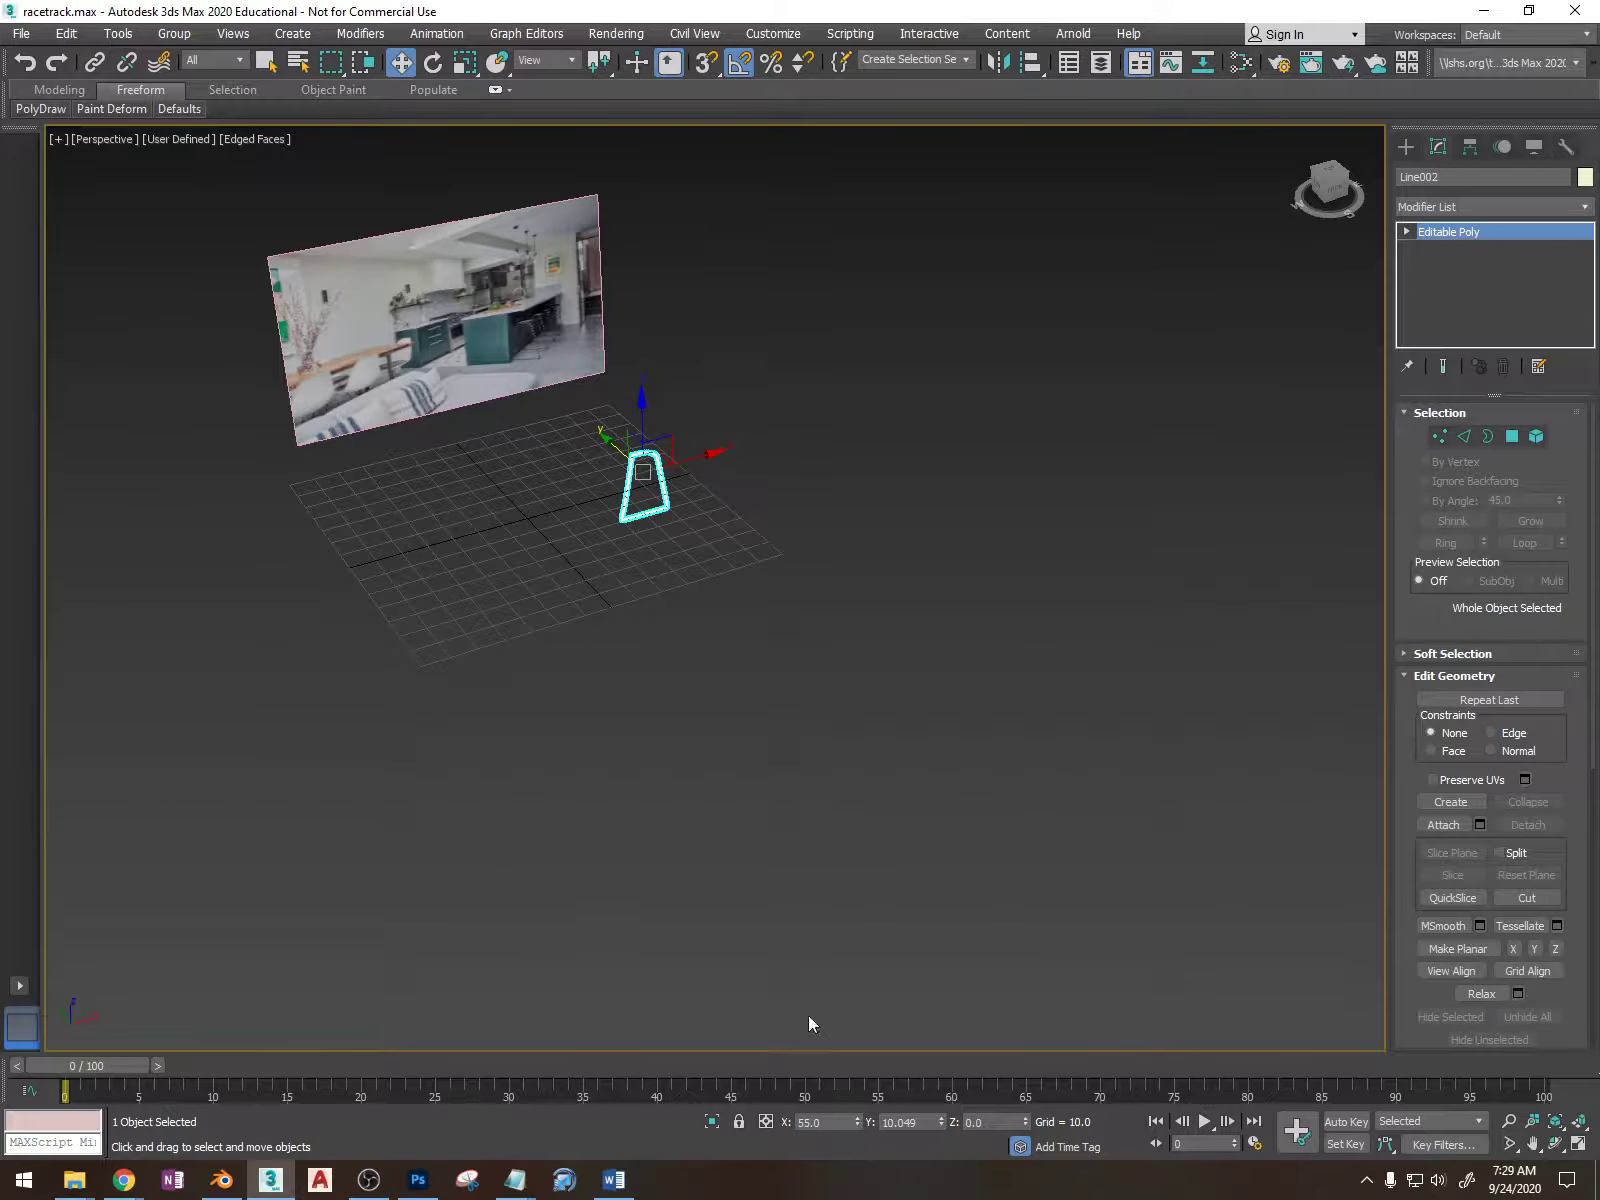
scroll(664, 485, "up", 5)
middle_click_drag(650, 460, 945, 561)
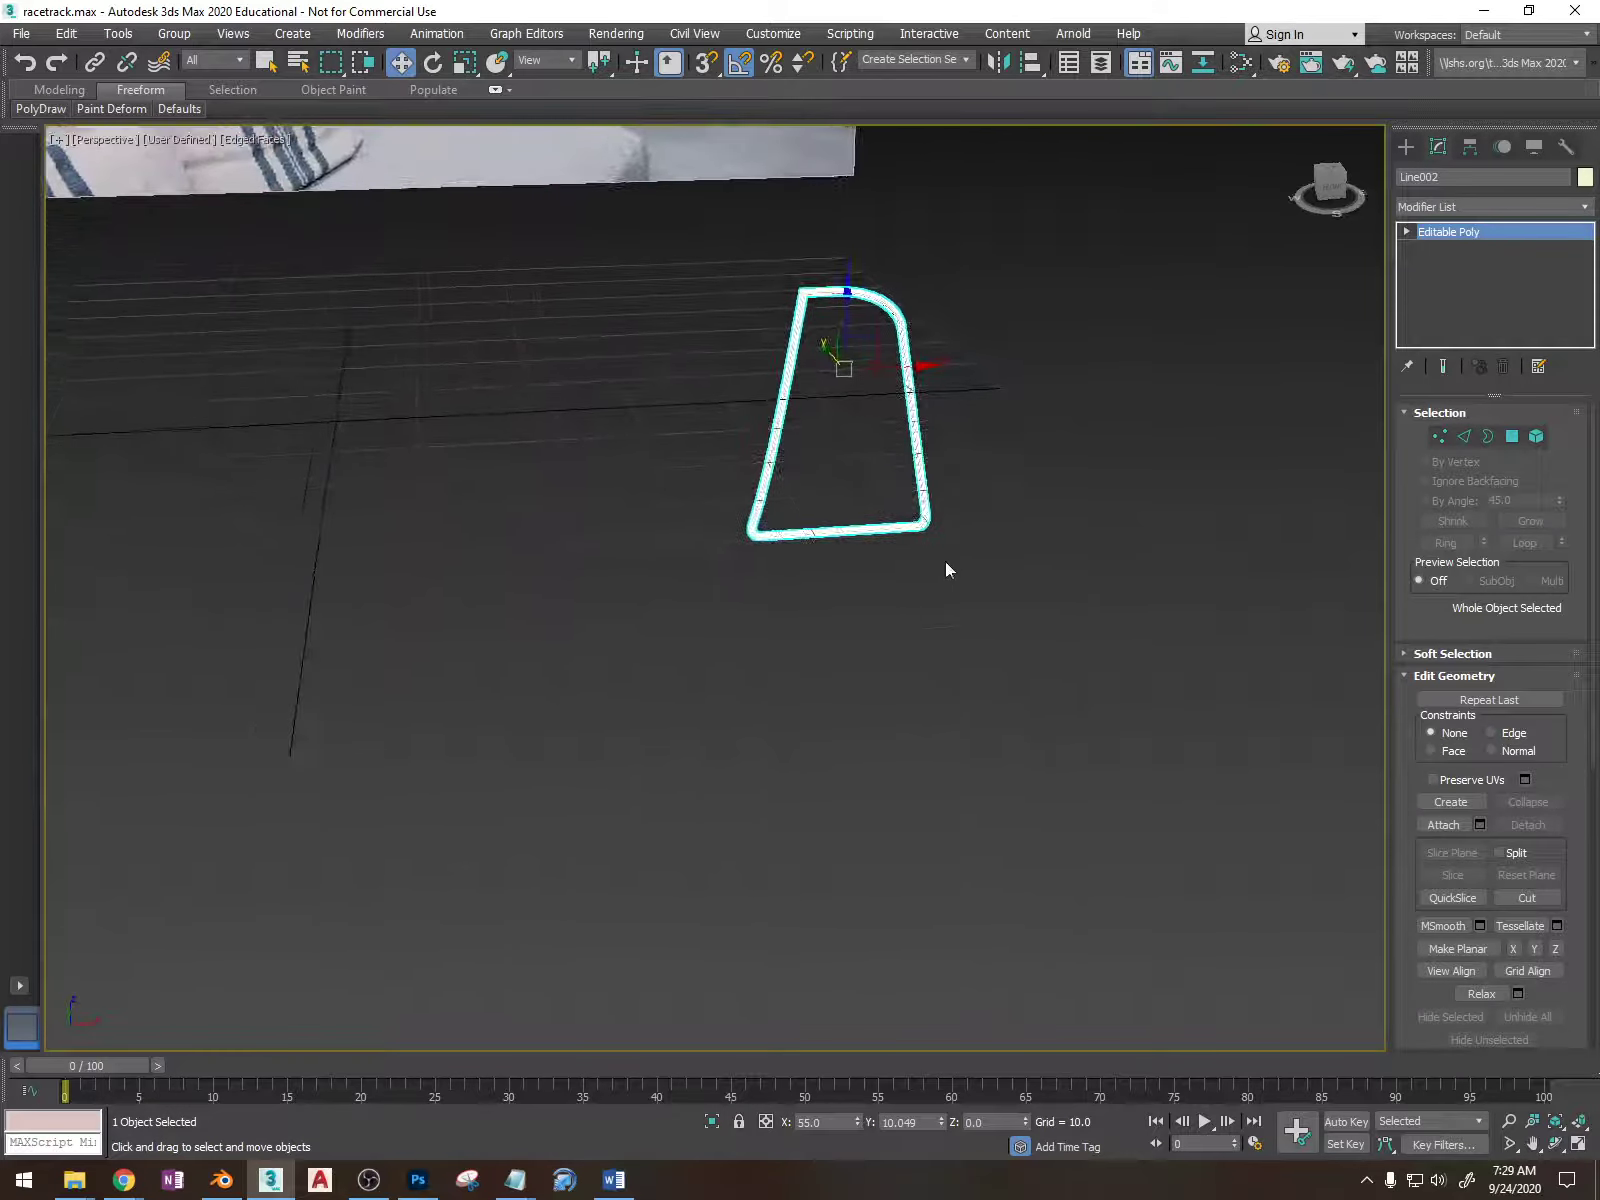
right_click(858, 1122)
right_click(939, 1122)
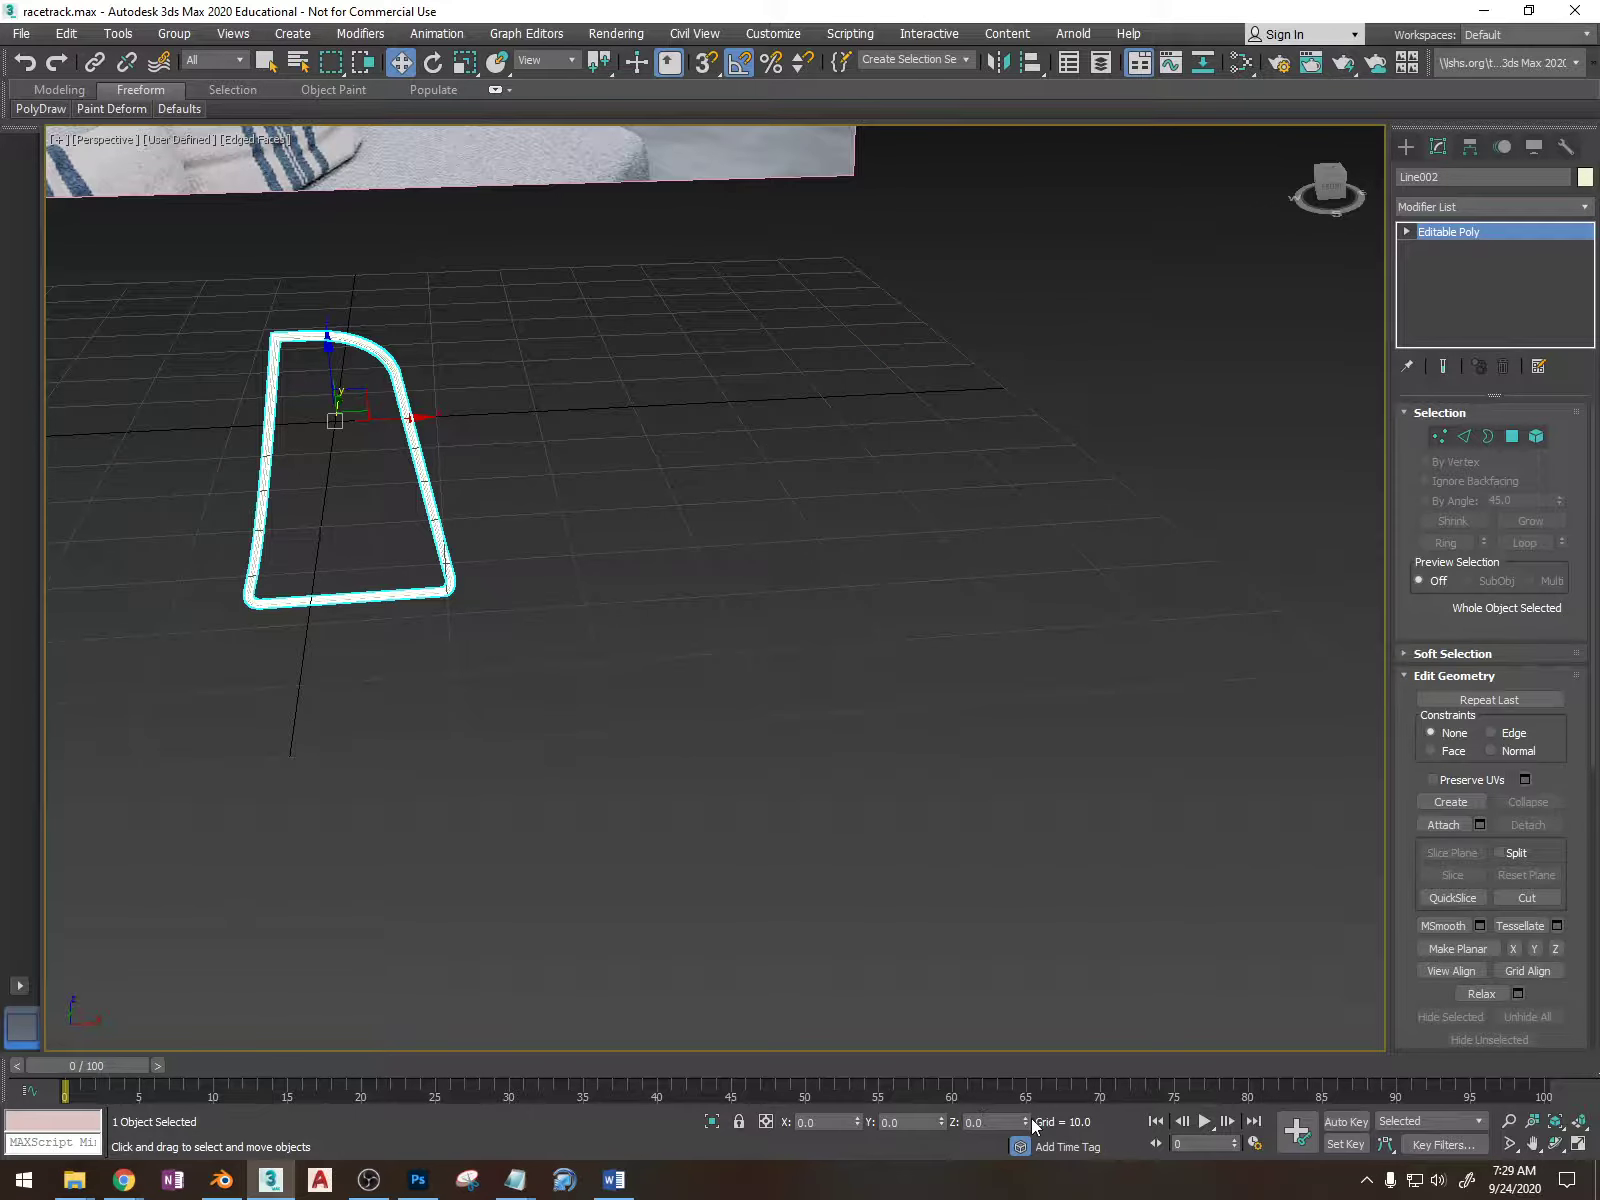
middle_click_drag(478, 557, 946, 799)
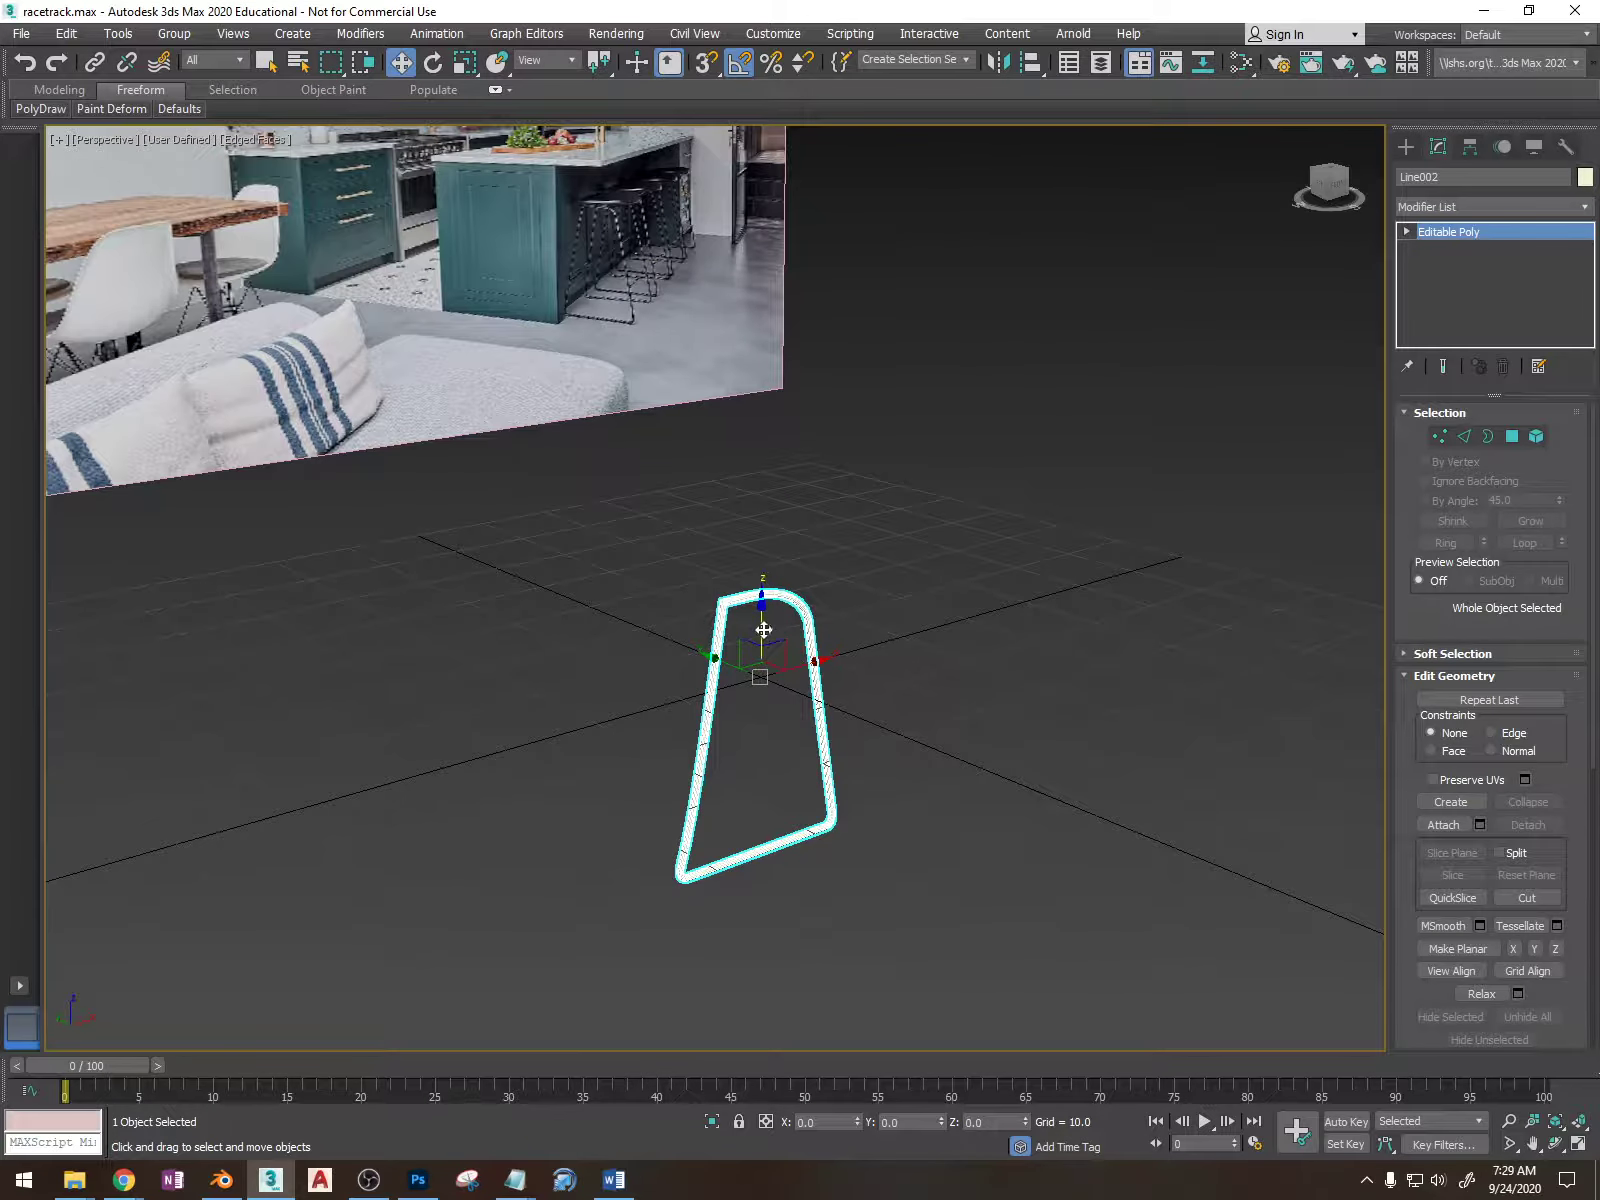
- Raise the leg frame to about 19.7 on Z and copy it along Y as the stool's second leg frame
mouse_move(763, 629)
left_mouse_down()
mouse_move(763, 438)
mouse_move(776, 503)
mouse_move(805, 521)
mouse_move(731, 476)
left_mouse_up()
left_click(801, 676)
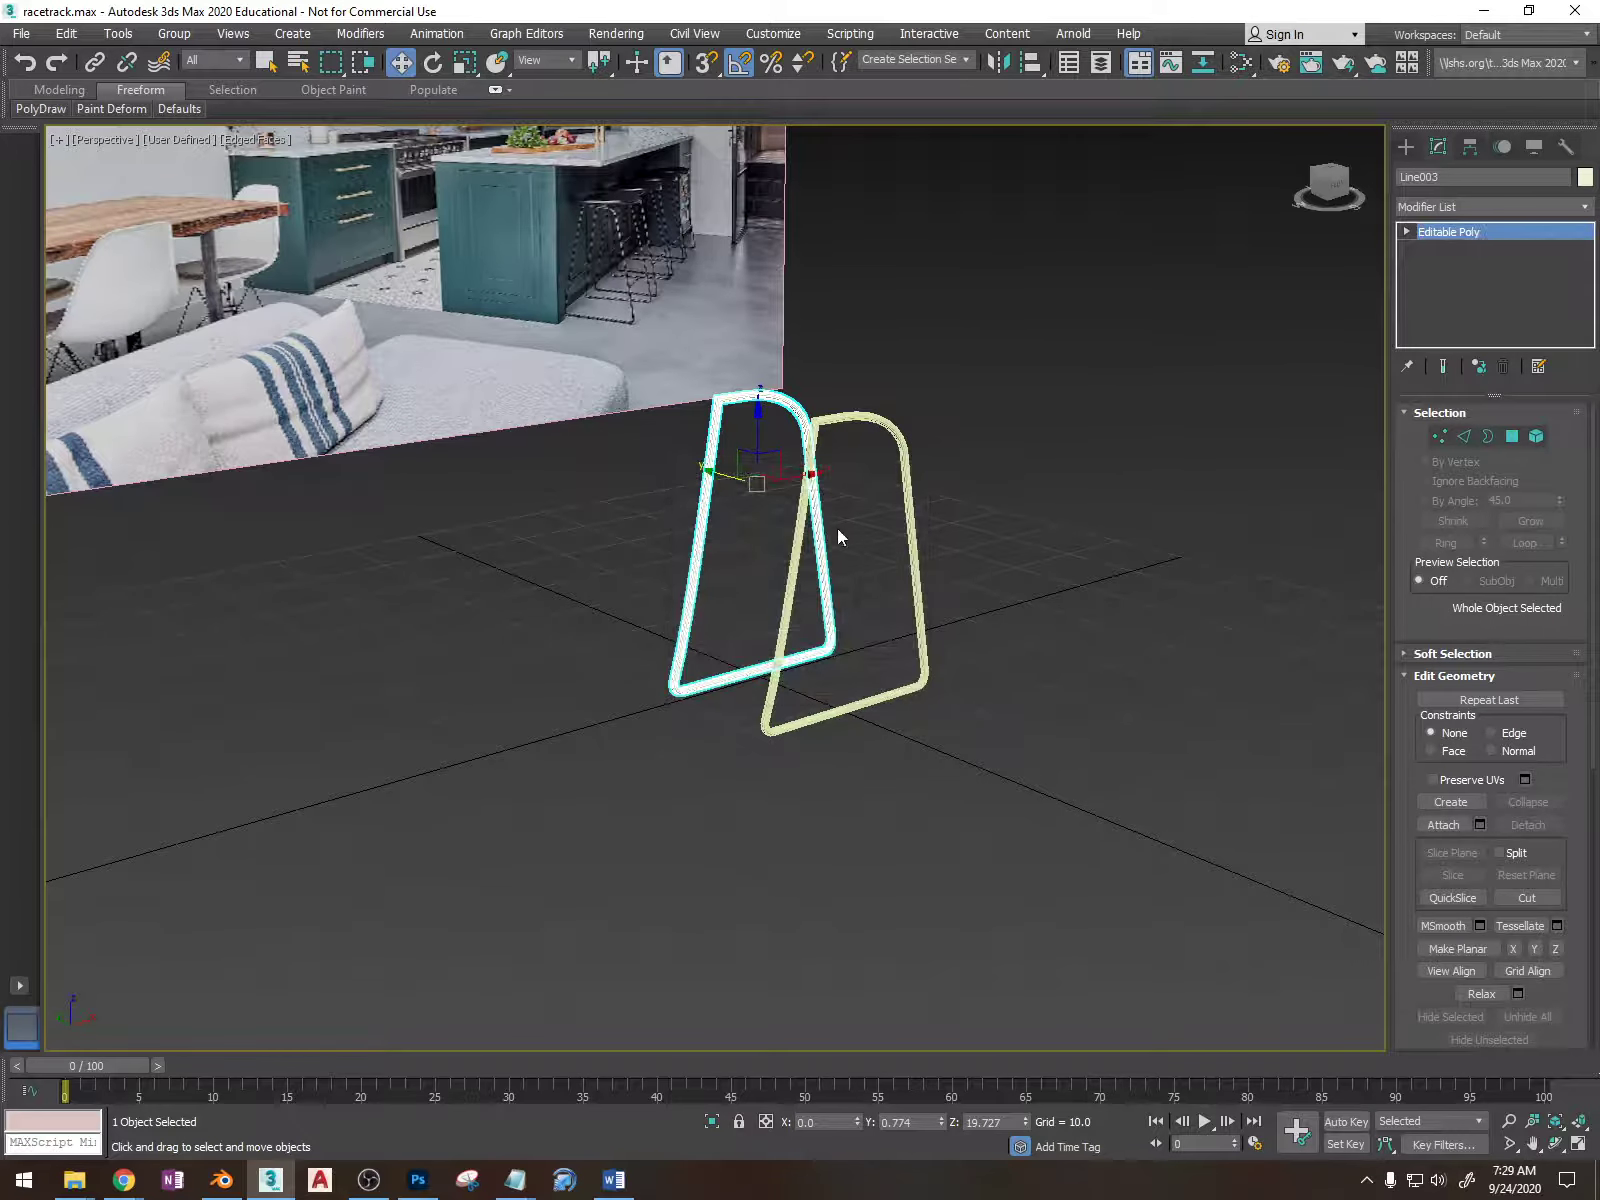
mouse_move(838, 528)
middle_mouse_down("alt")
mouse_move(945, 551)
mouse_move(784, 551)
mouse_move(932, 531)
mouse_move(732, 968)
mouse_move(1129, 829)
mouse_move(944, 609)
middle_mouse_up("alt")
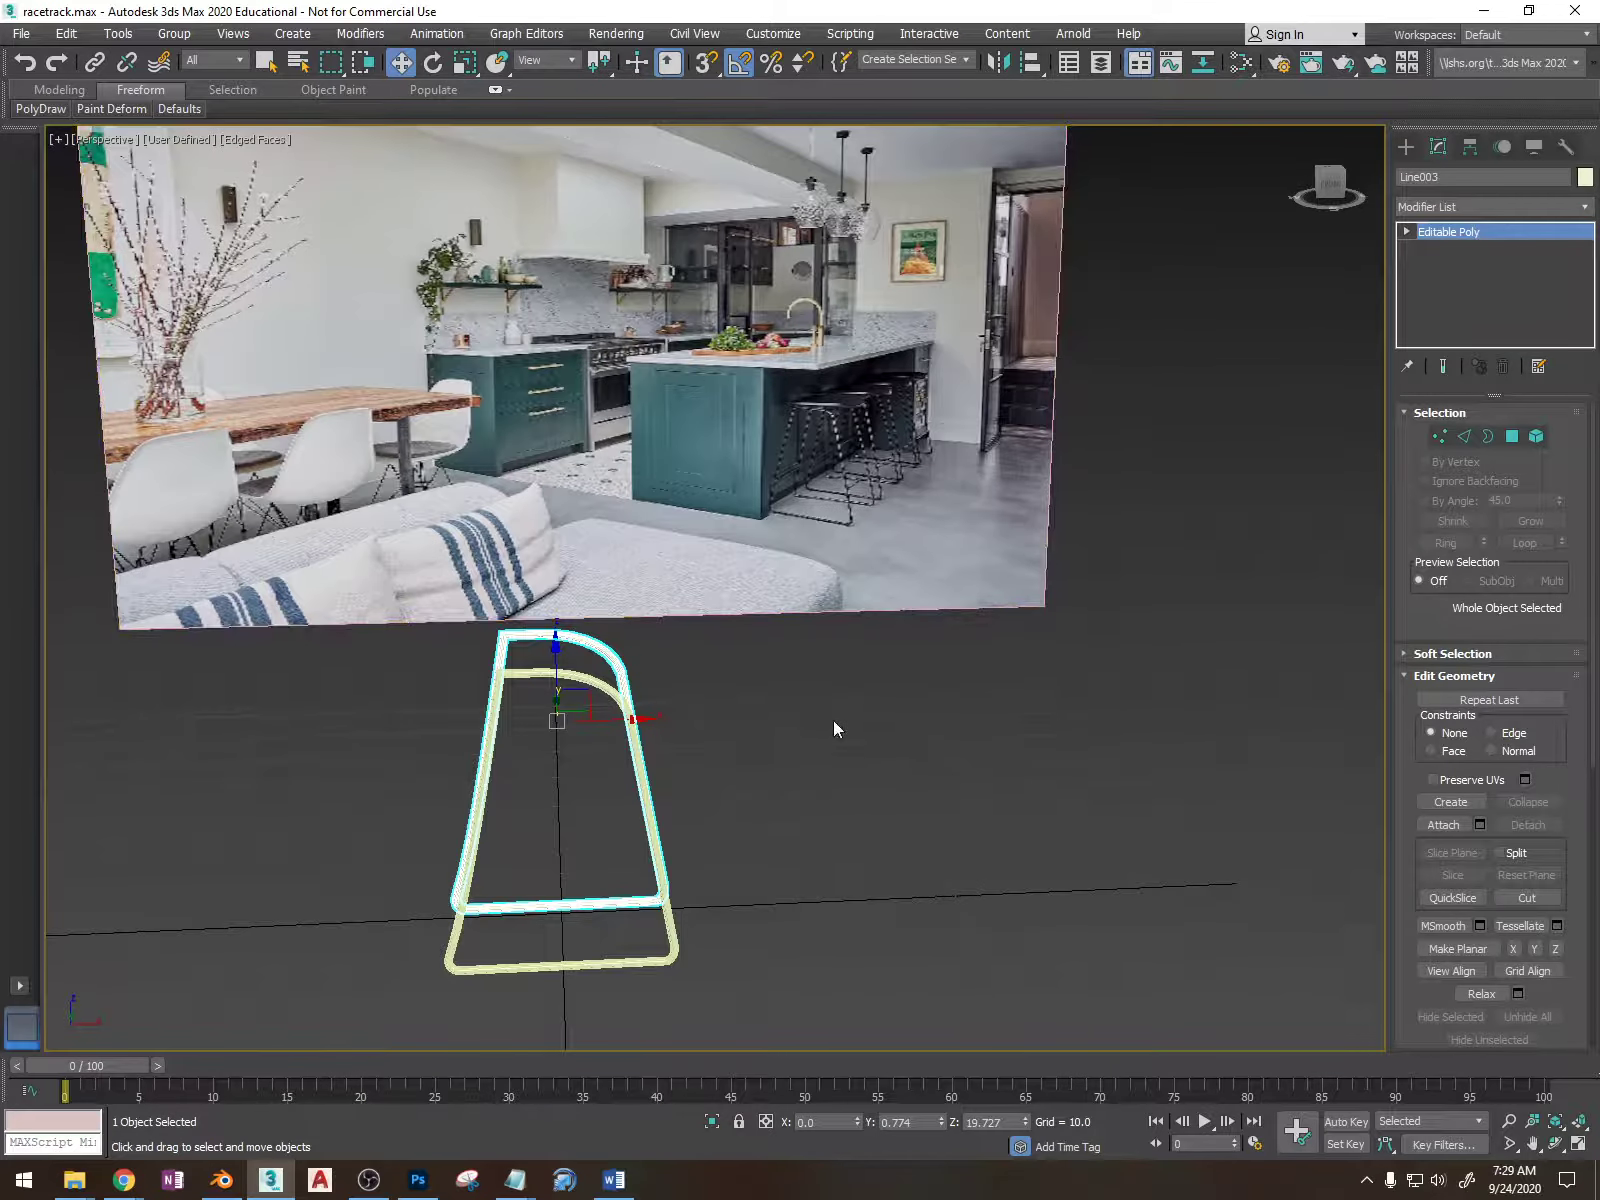
- Create a chamfer box for the seat, about 14.5 long, 22 wide and 2 high with a 0.5 fillet, beside the leg frames
scroll(848, 443, "up", 10)
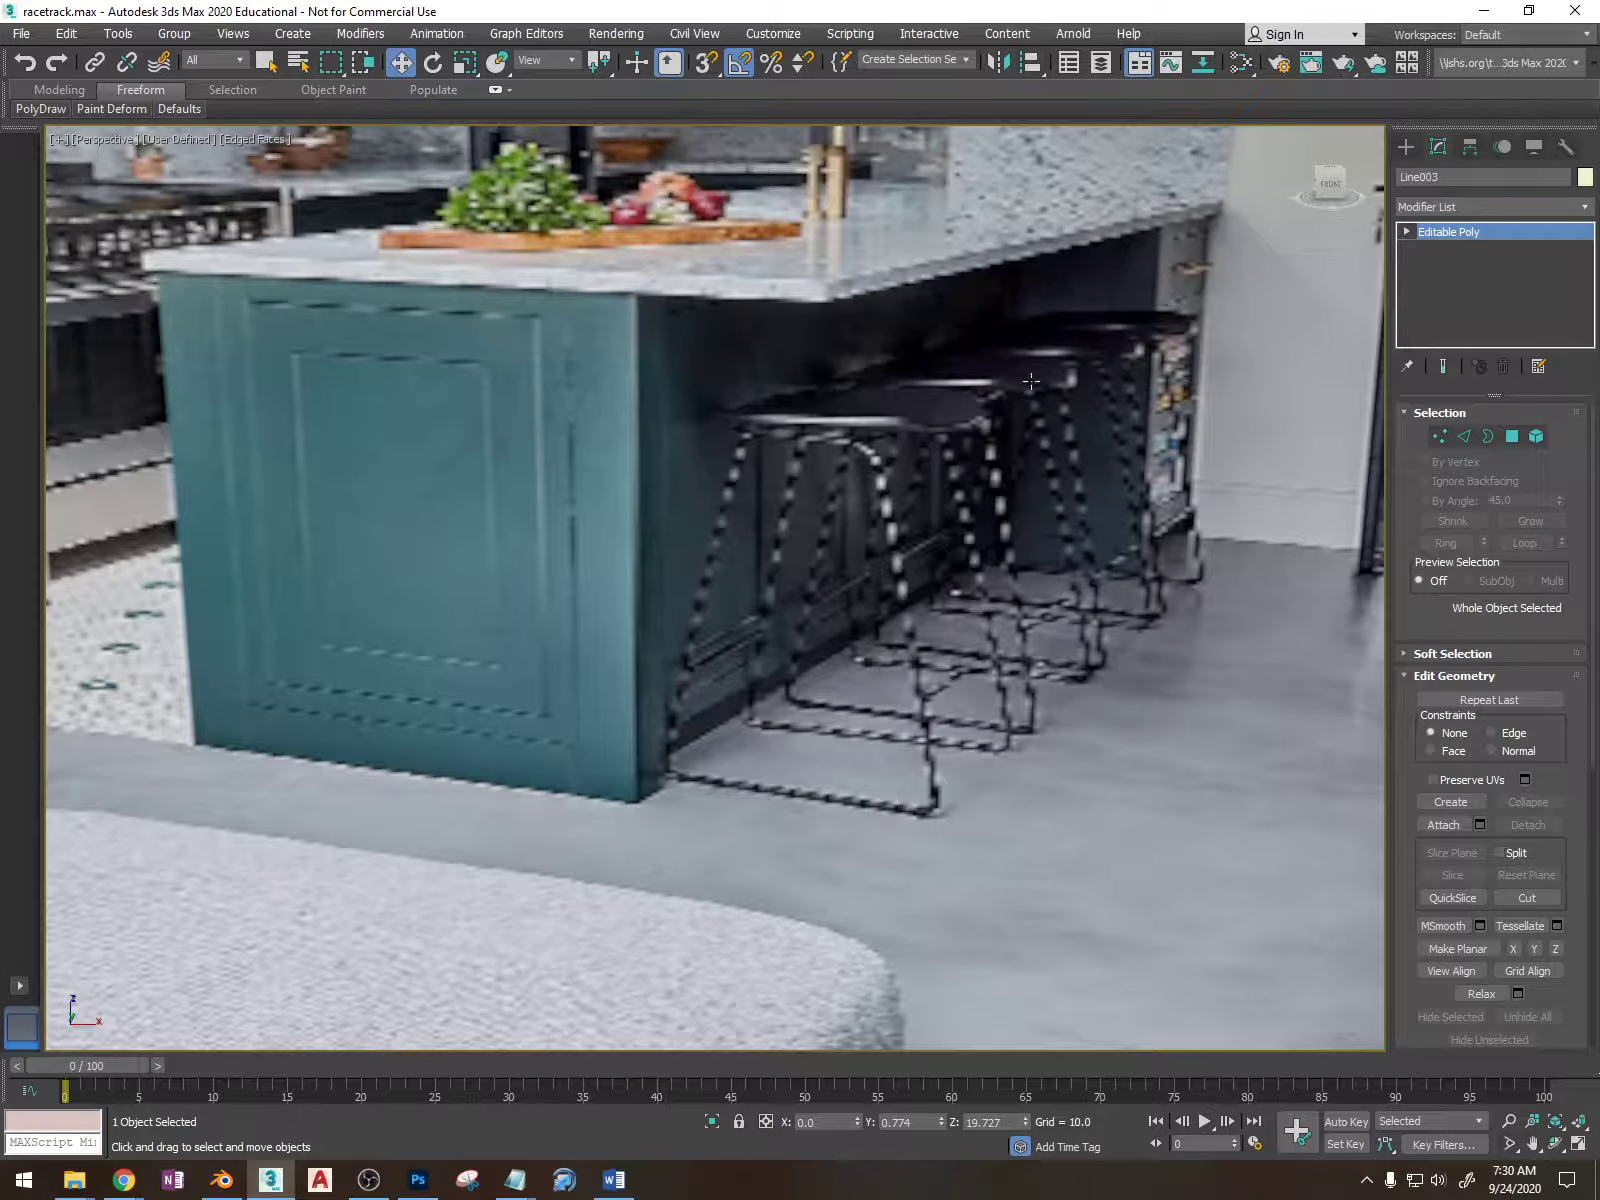
scroll(1090, 543, "down", 5)
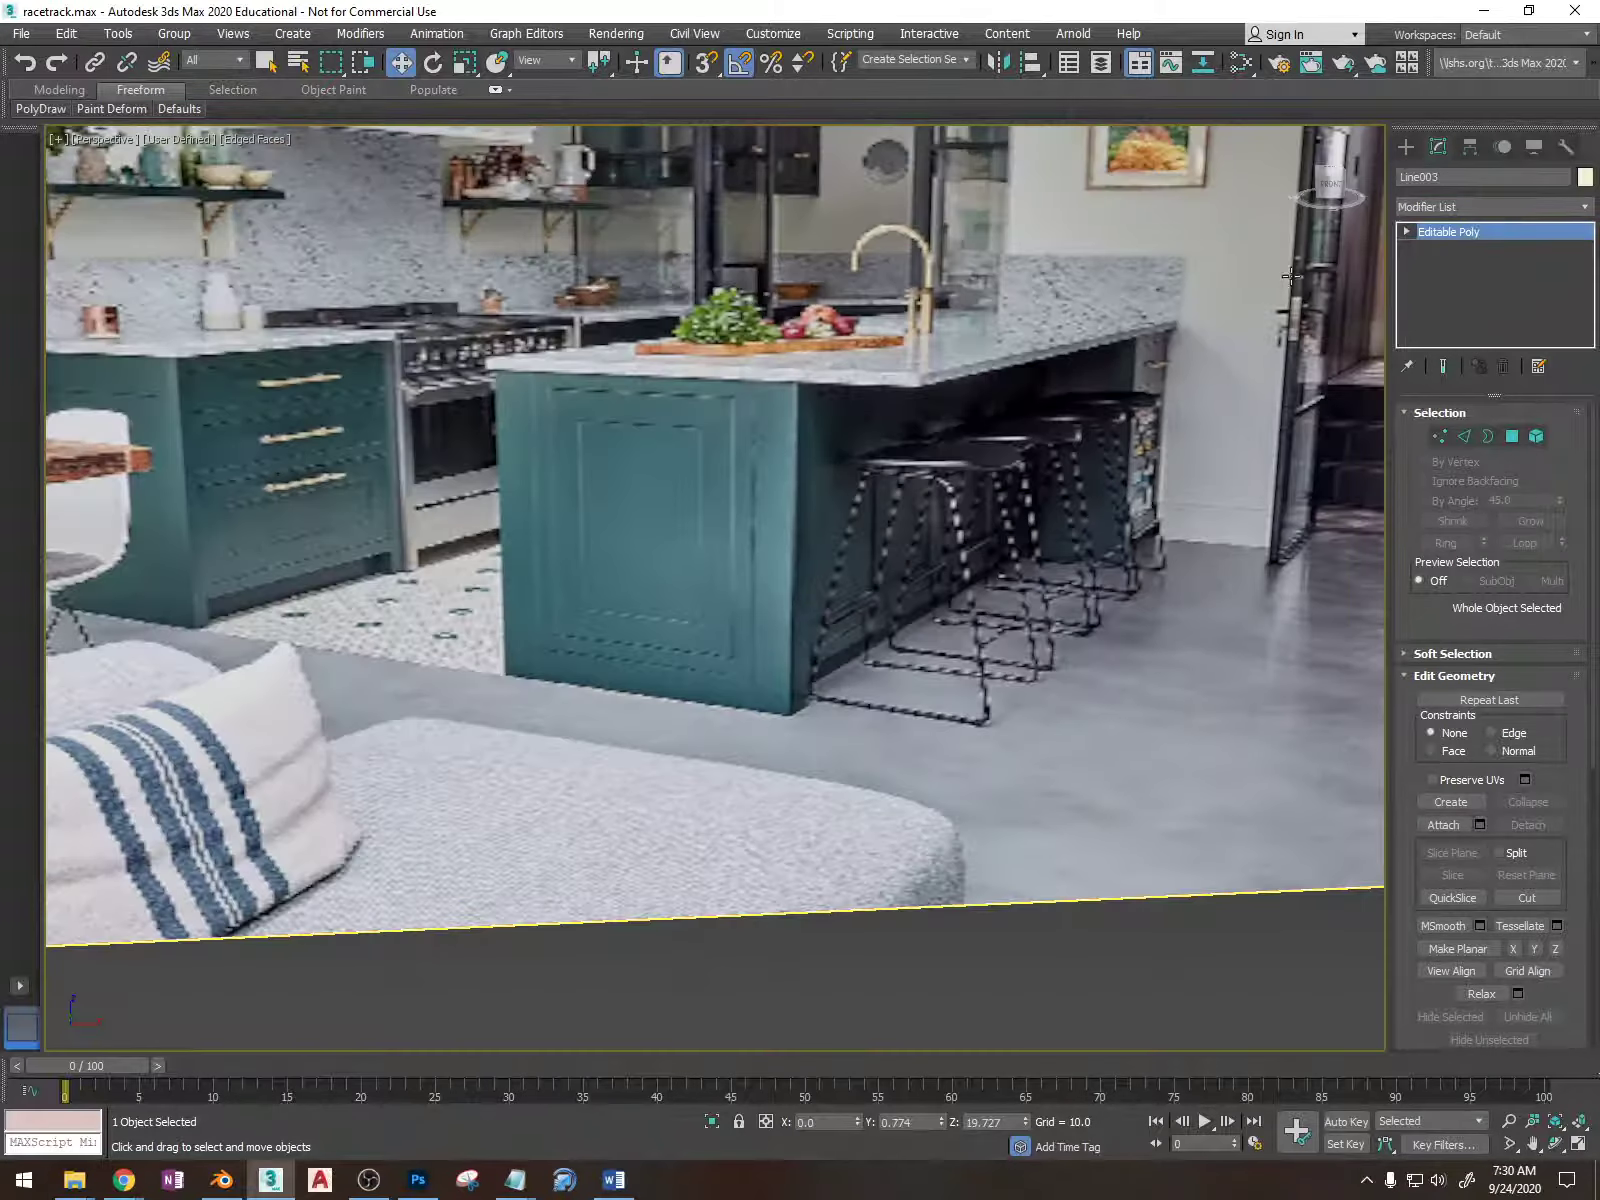
left_click(1406, 146)
scroll(892, 785, "down", 5)
middle_click_drag(892, 785, 696, 582, "alt")
left_click(1470, 201)
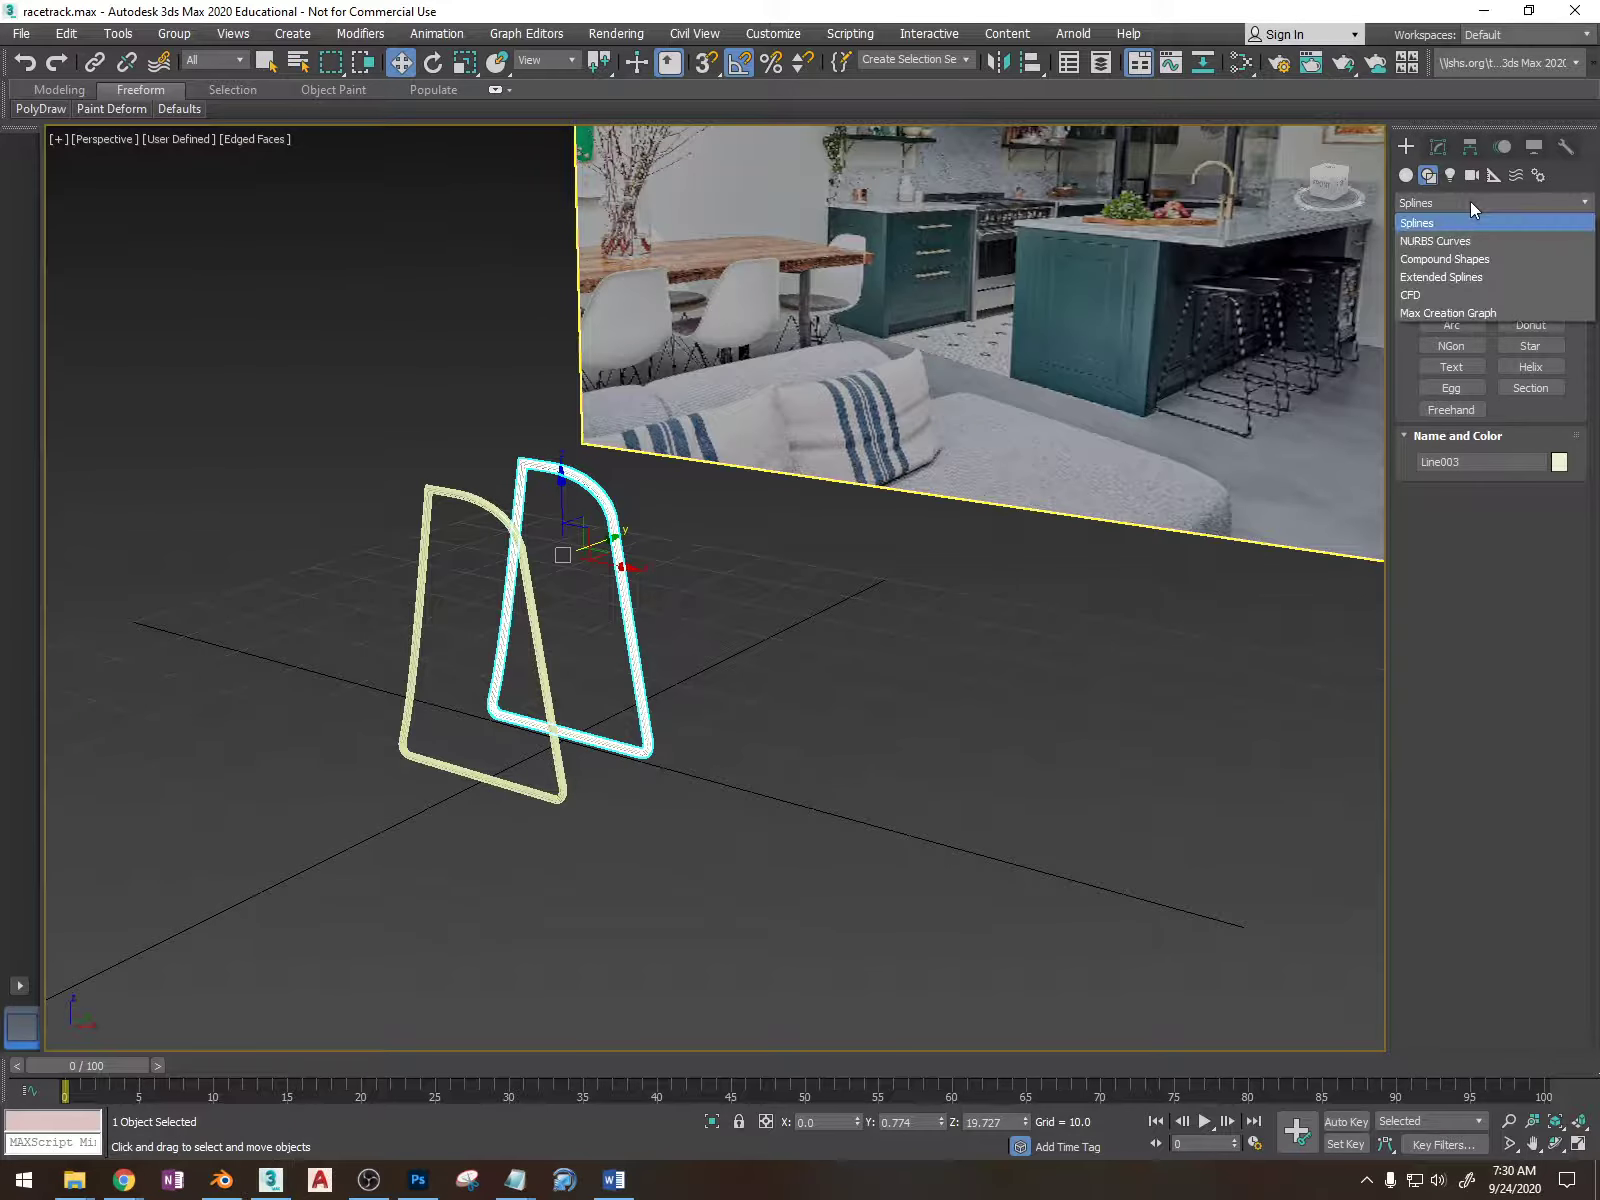
left_click(1408, 177)
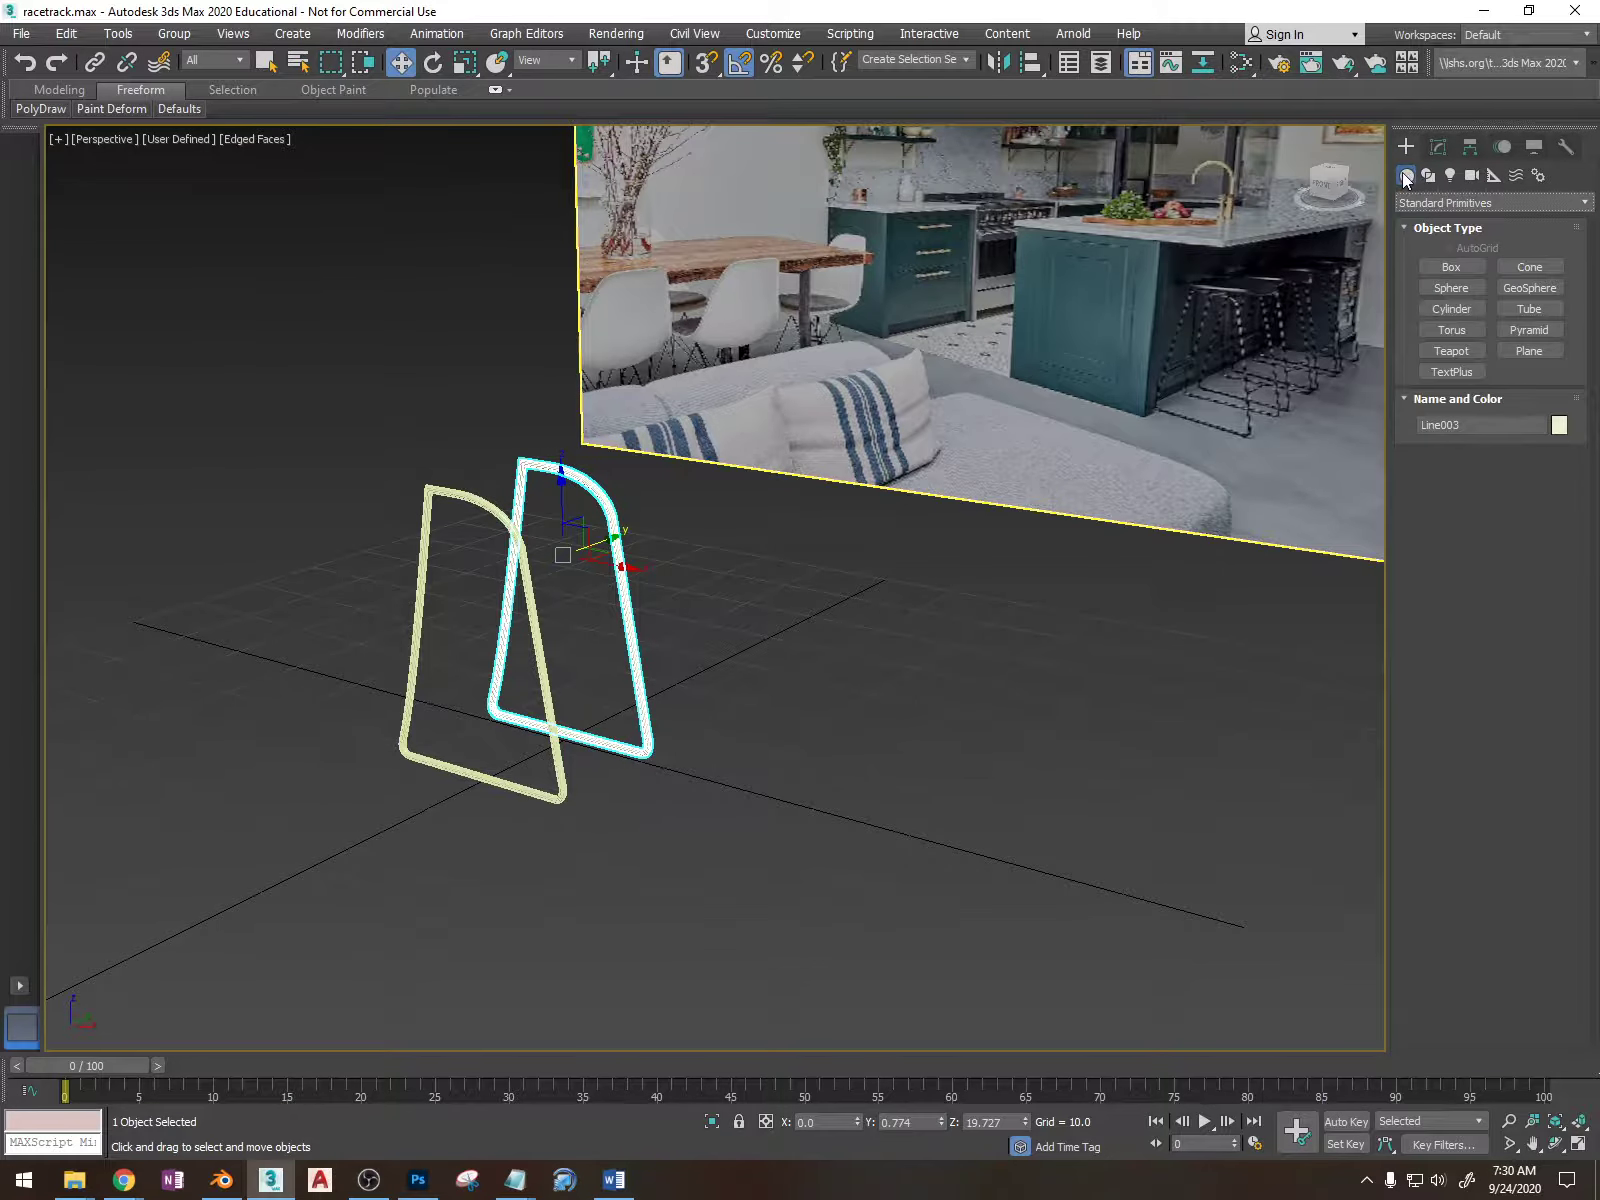
left_click(1419, 203)
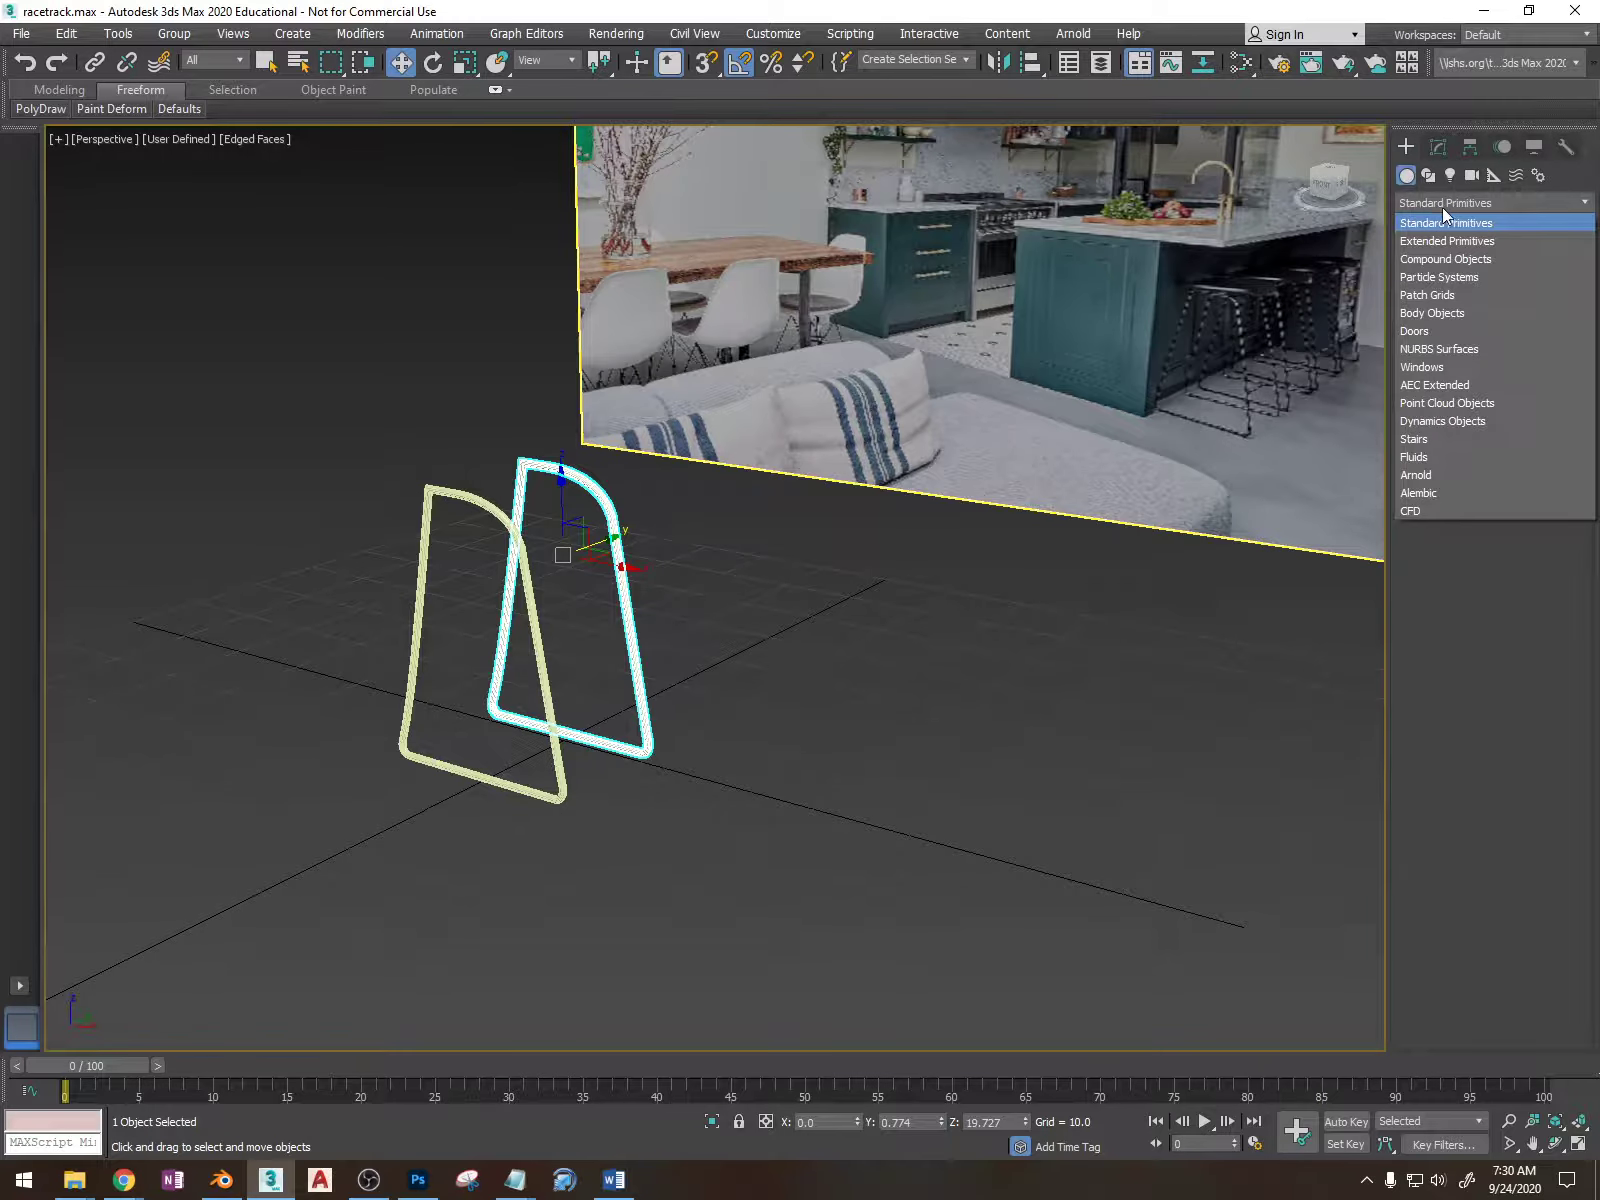
left_click(1458, 240)
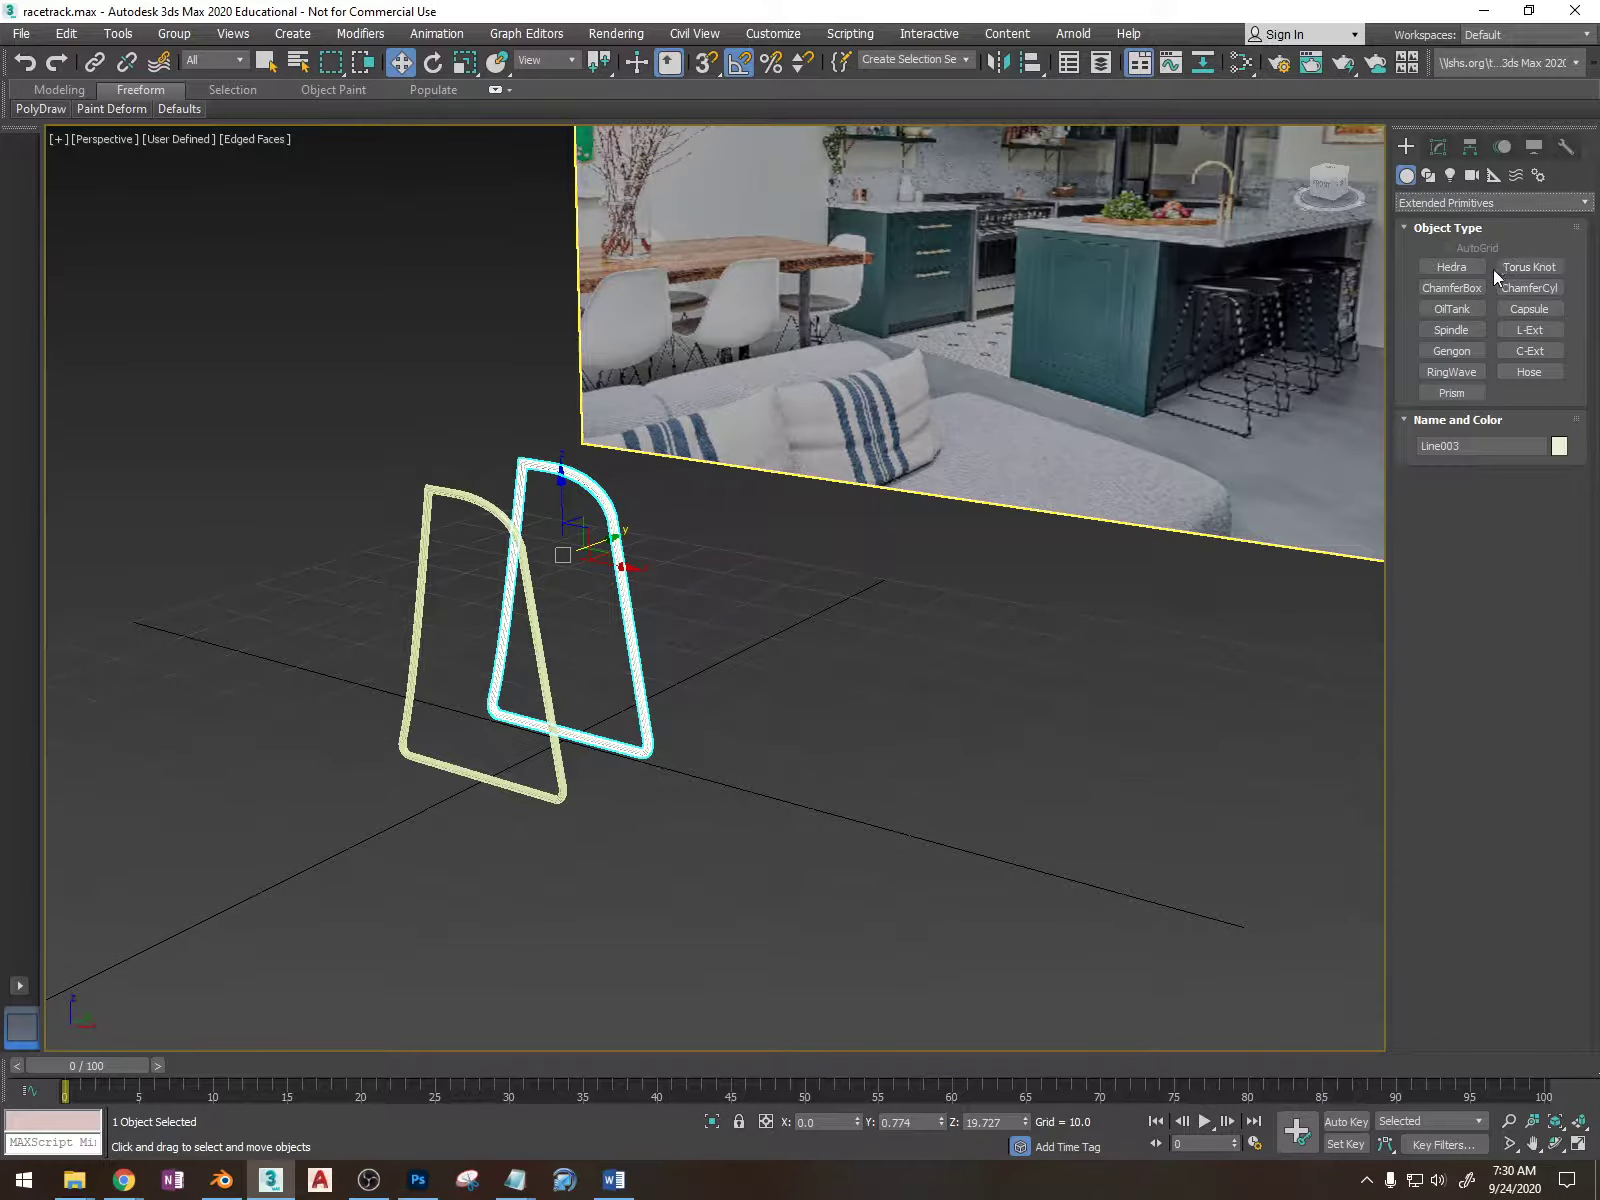
left_click(1462, 288)
middle_click_drag(1093, 550, 443, 564, "alt")
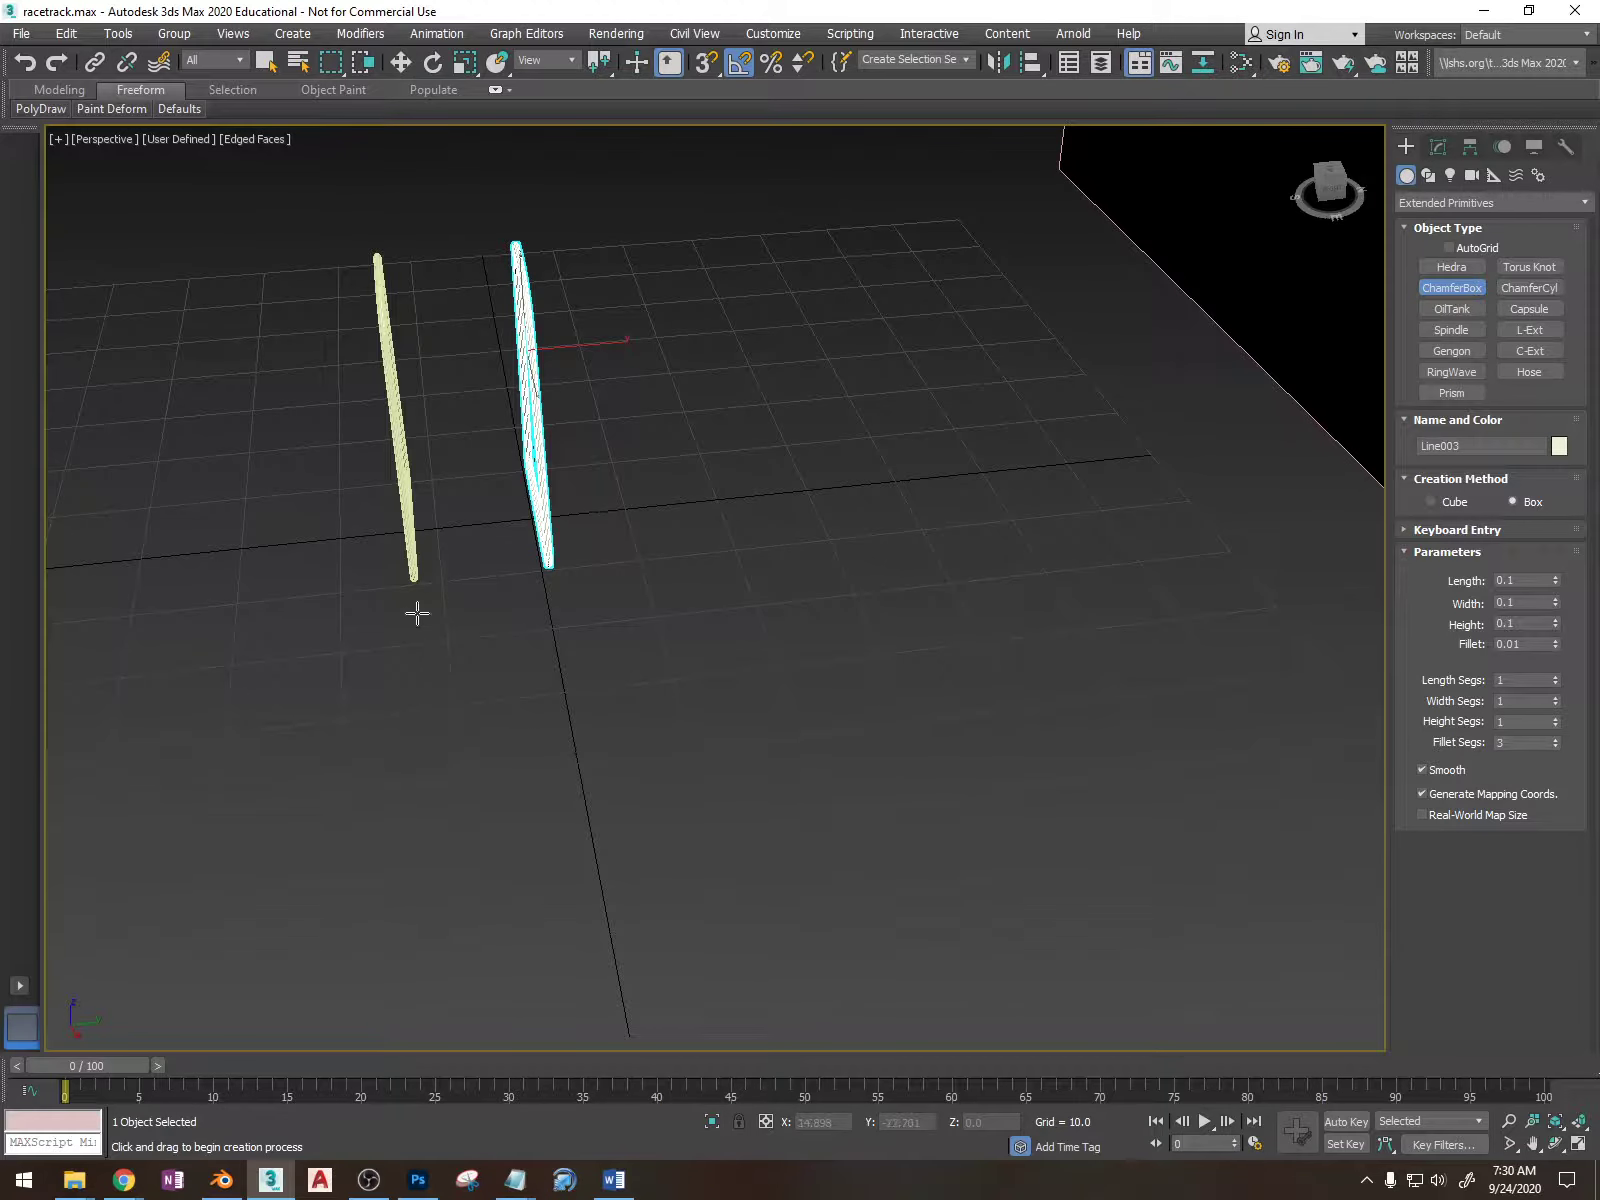
left_click_drag(409, 617, 589, 747)
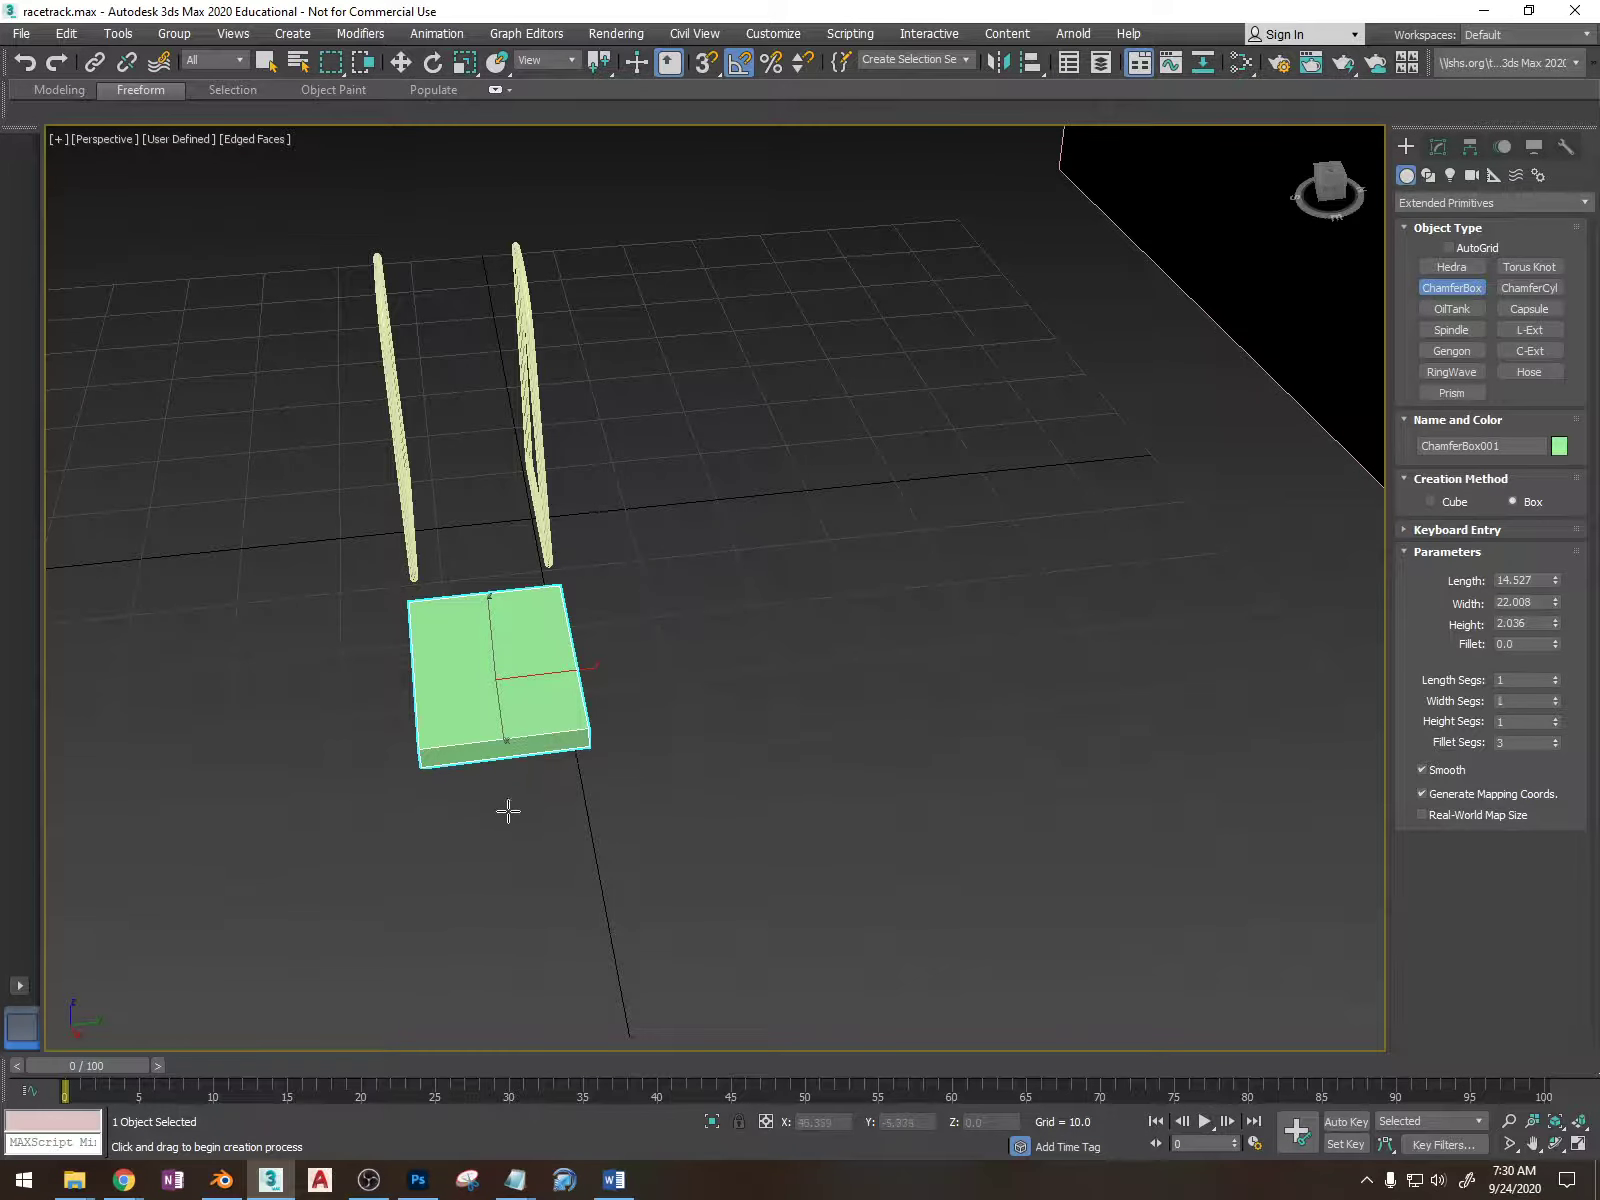
left_click(752, 805)
- Flatten the seat by scaling it to about 48 percent along Z
middle_click_drag(668, 688, 811, 636, "alt")
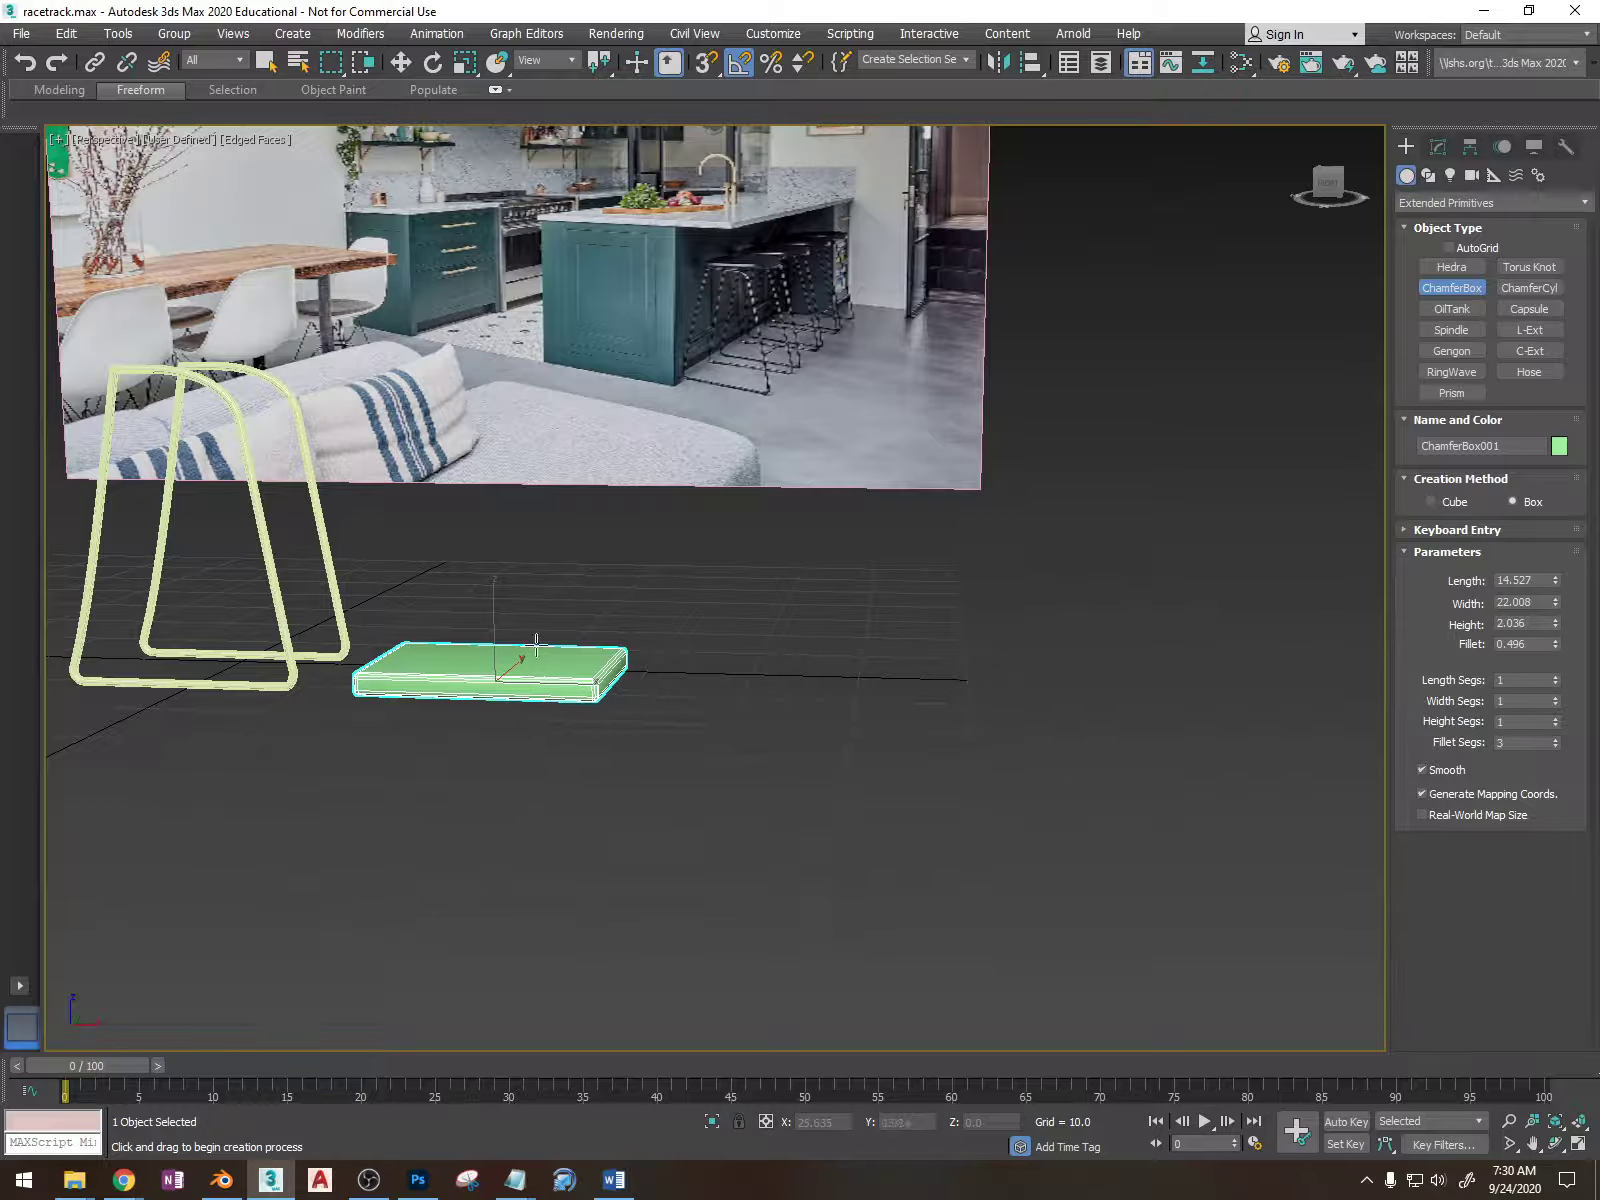
left_click(537, 640)
key("r")
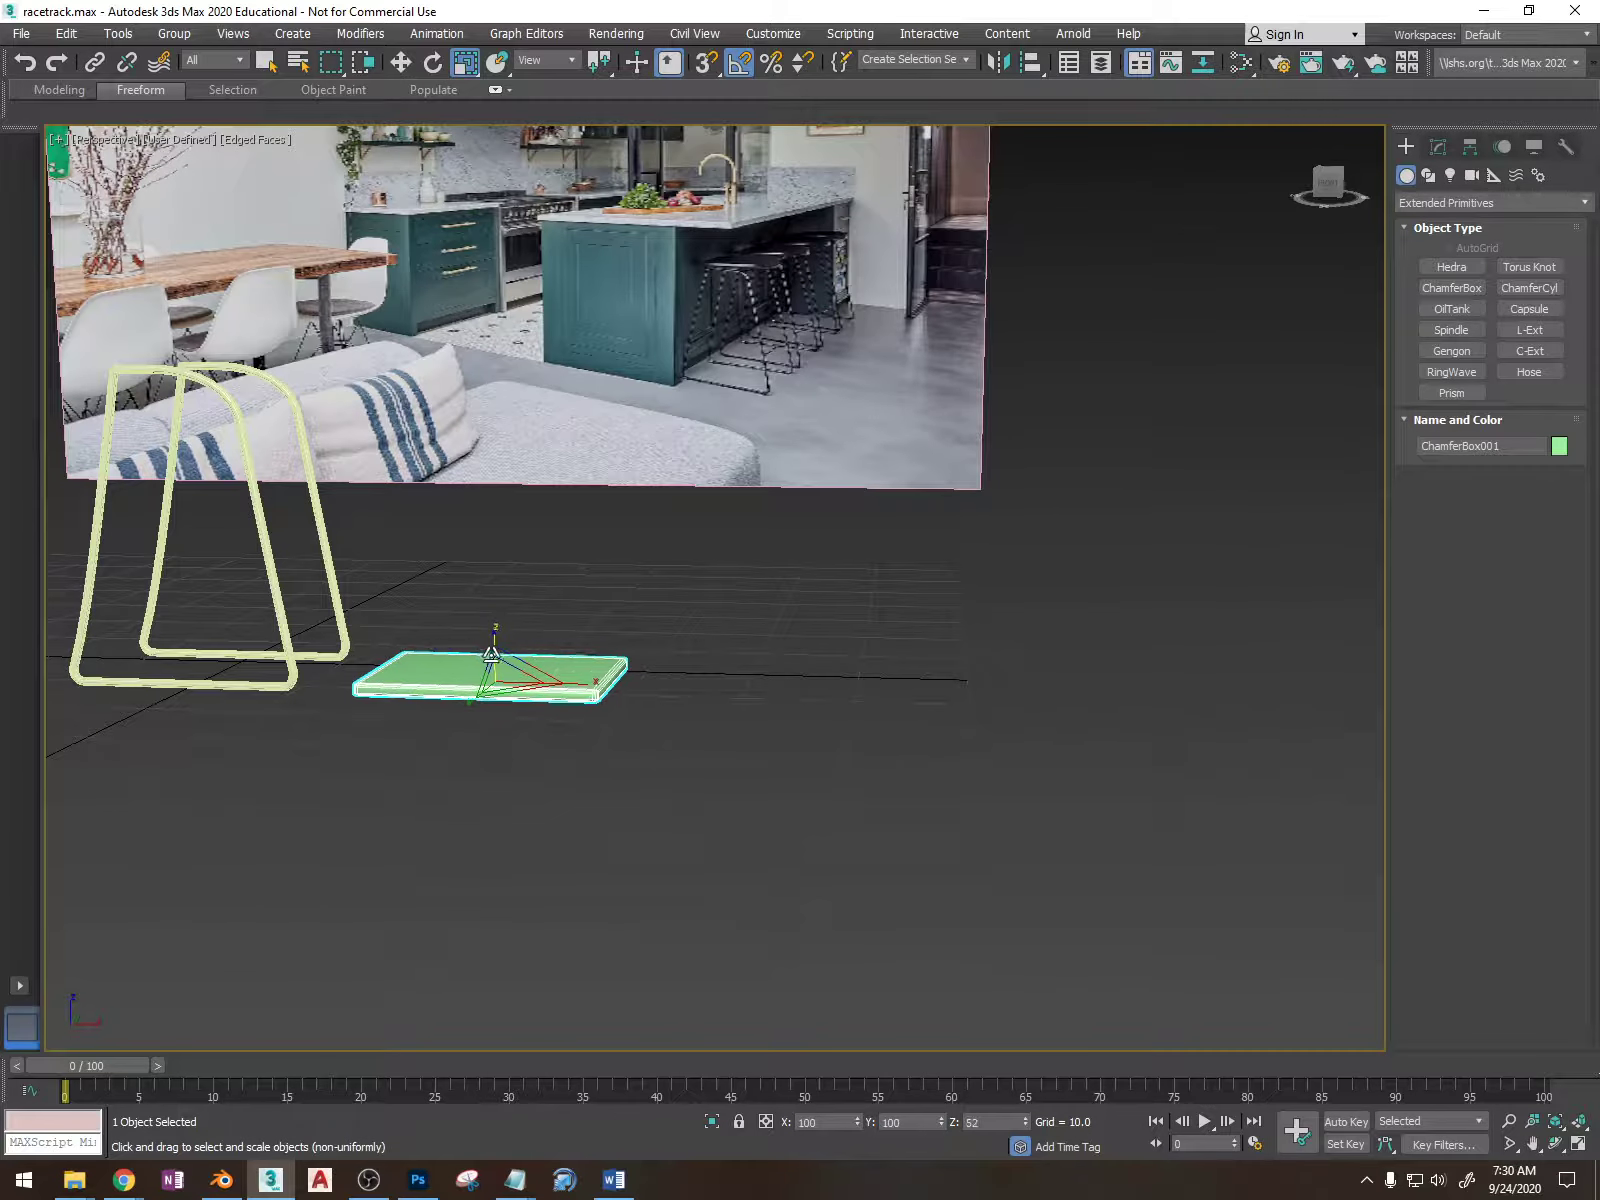
left_click_drag(491, 655, 491, 661)
- Set the seat's length segments and width segments to 9 each
left_click(1439, 146)
middle_click_drag(900, 500, 714, 550, "alt")
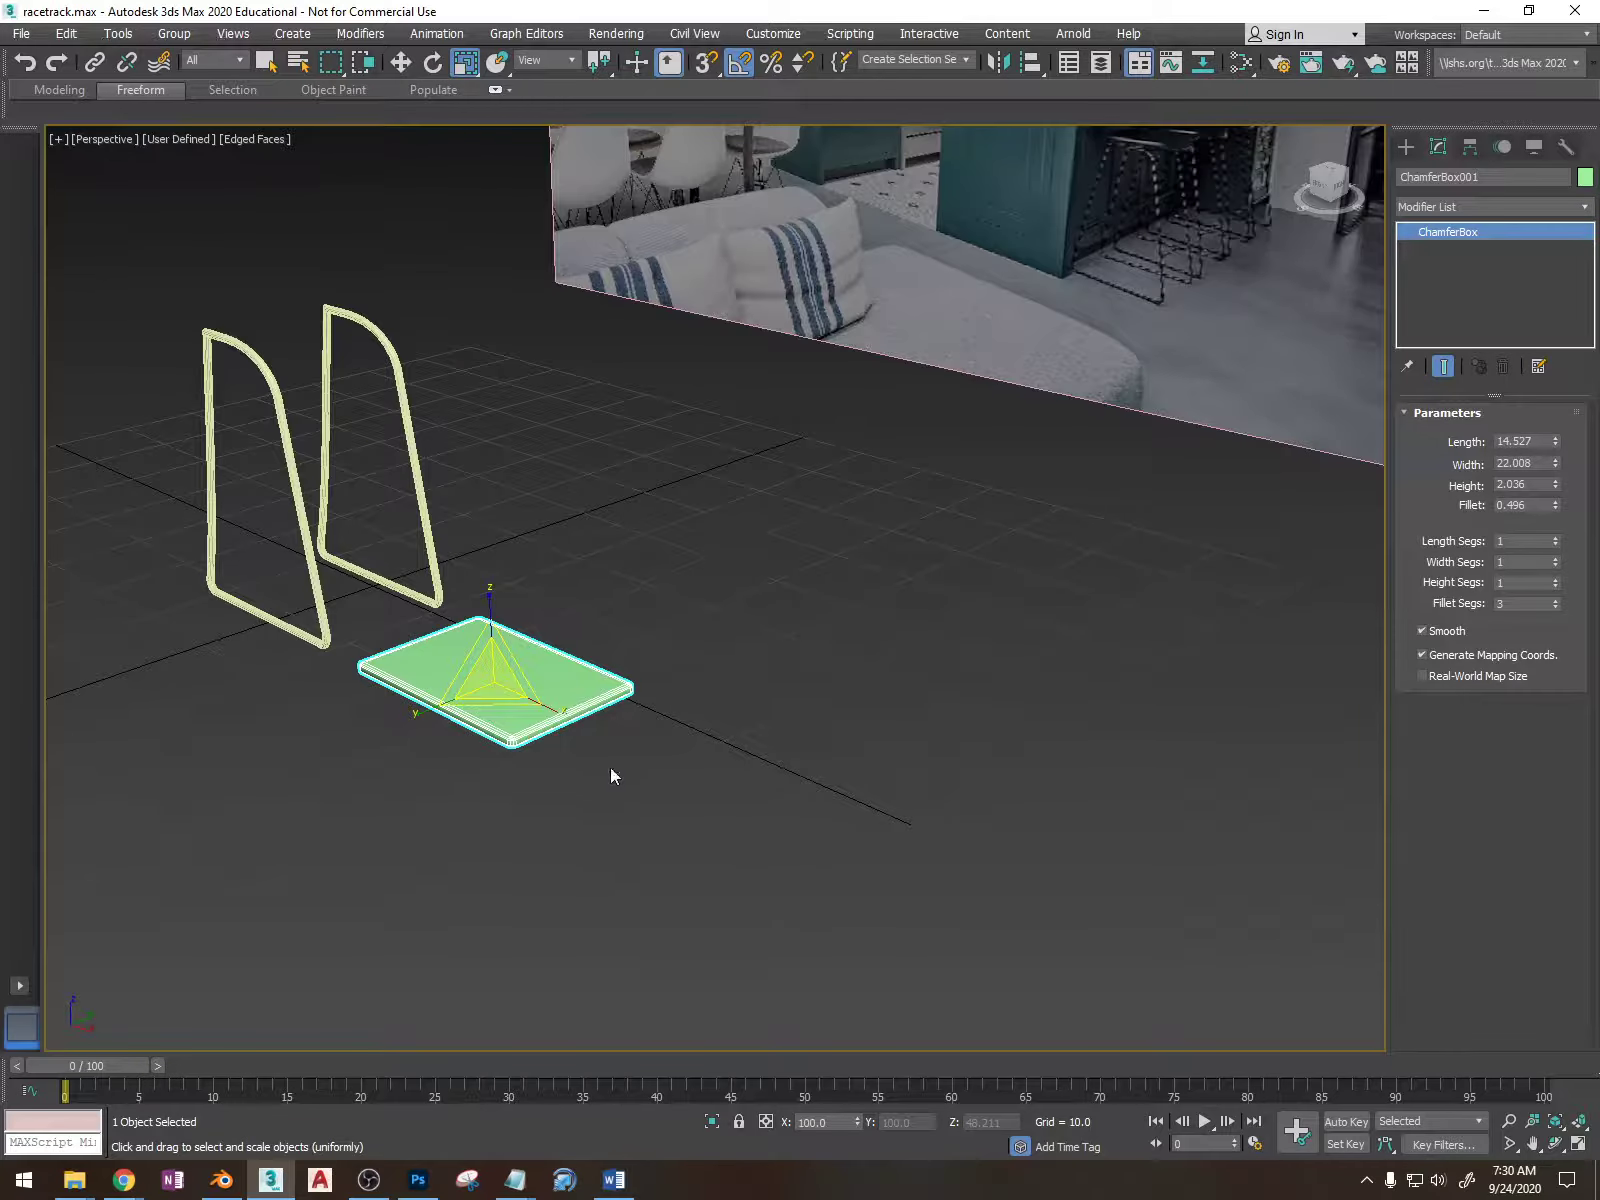
middle_click_drag(1117, 384, 977, 707)
middle_click_drag(1013, 790, 1177, 610)
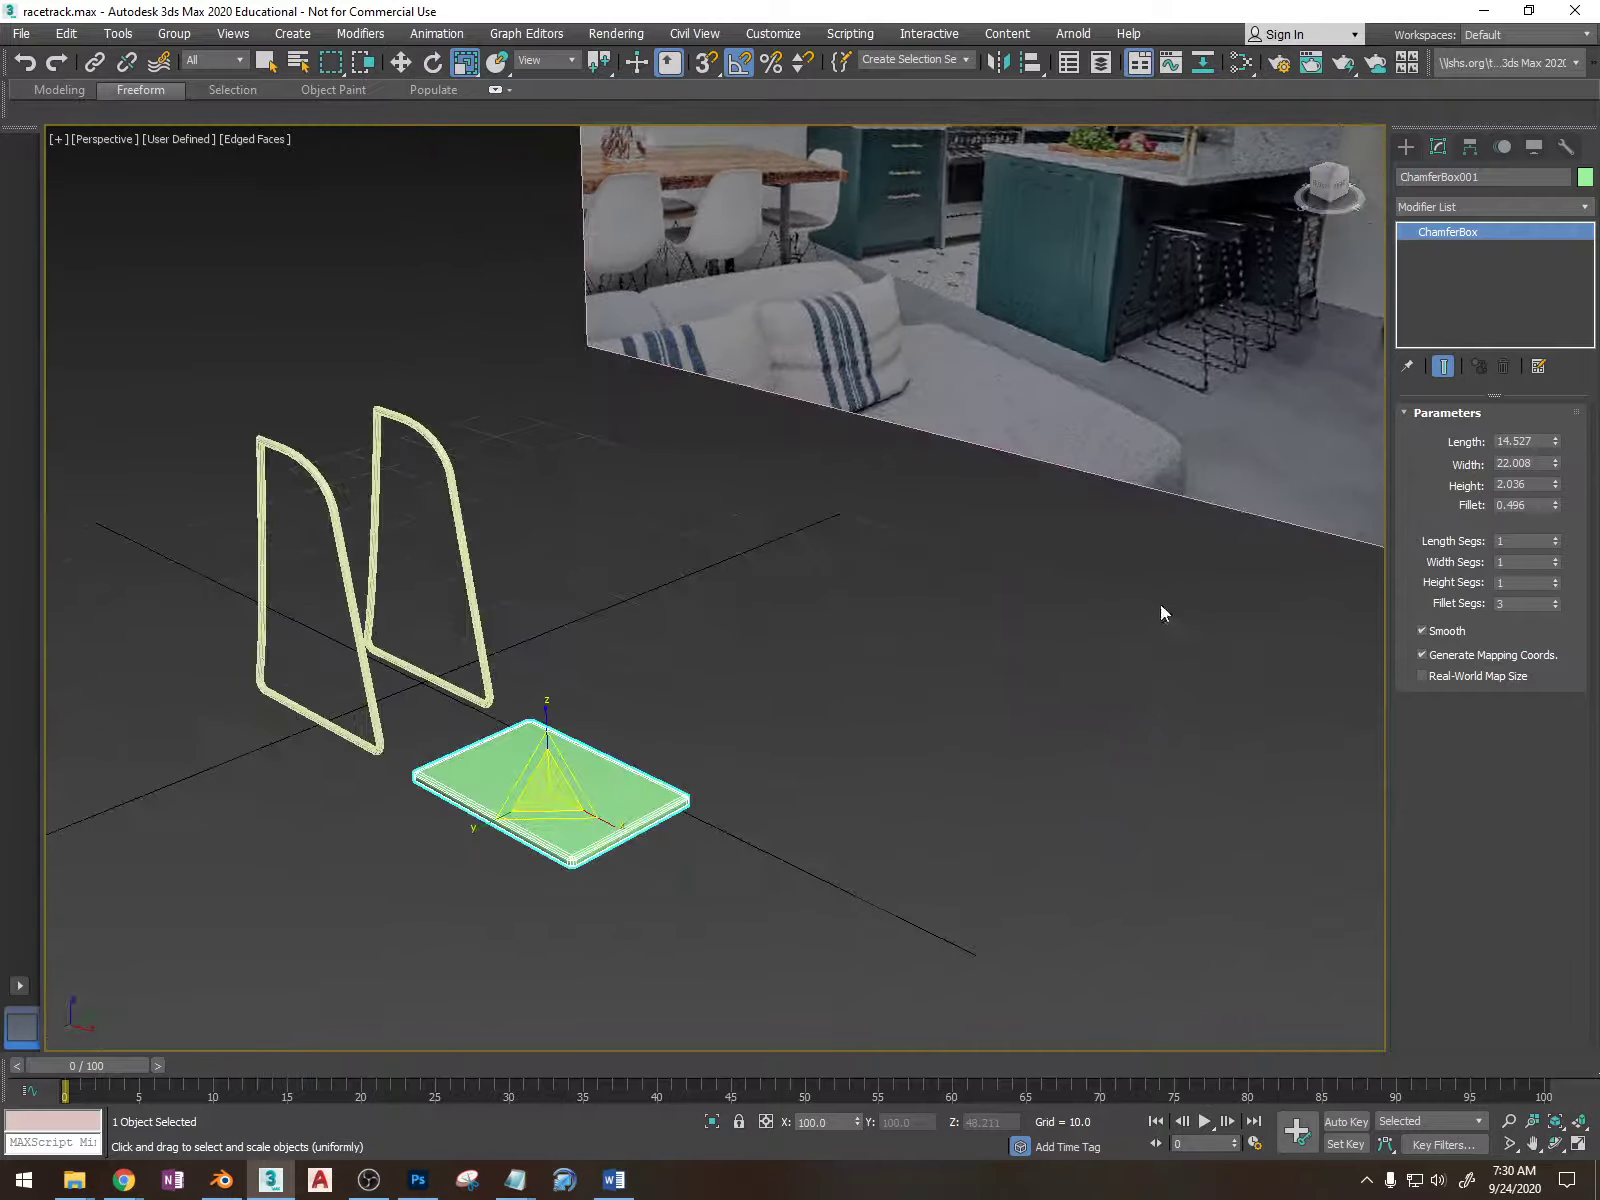
left_click(1556, 536)
left_click(1556, 536)
left_click(1556, 536)
left_click(1556, 536)
left_click(1556, 536)
left_click(1556, 536)
left_click(1556, 536)
left_click(1556, 558)
left_click(1556, 558)
left_click(1556, 558)
left_click(1556, 558)
left_click(1556, 558)
left_click(1556, 558)
- Narrow the seat to about 69 percent along X and compare it with the stools in the kitchen photo
middle_click_drag(950, 672, 848, 731, "alt")
left_click_drag(480, 800, 509, 806)
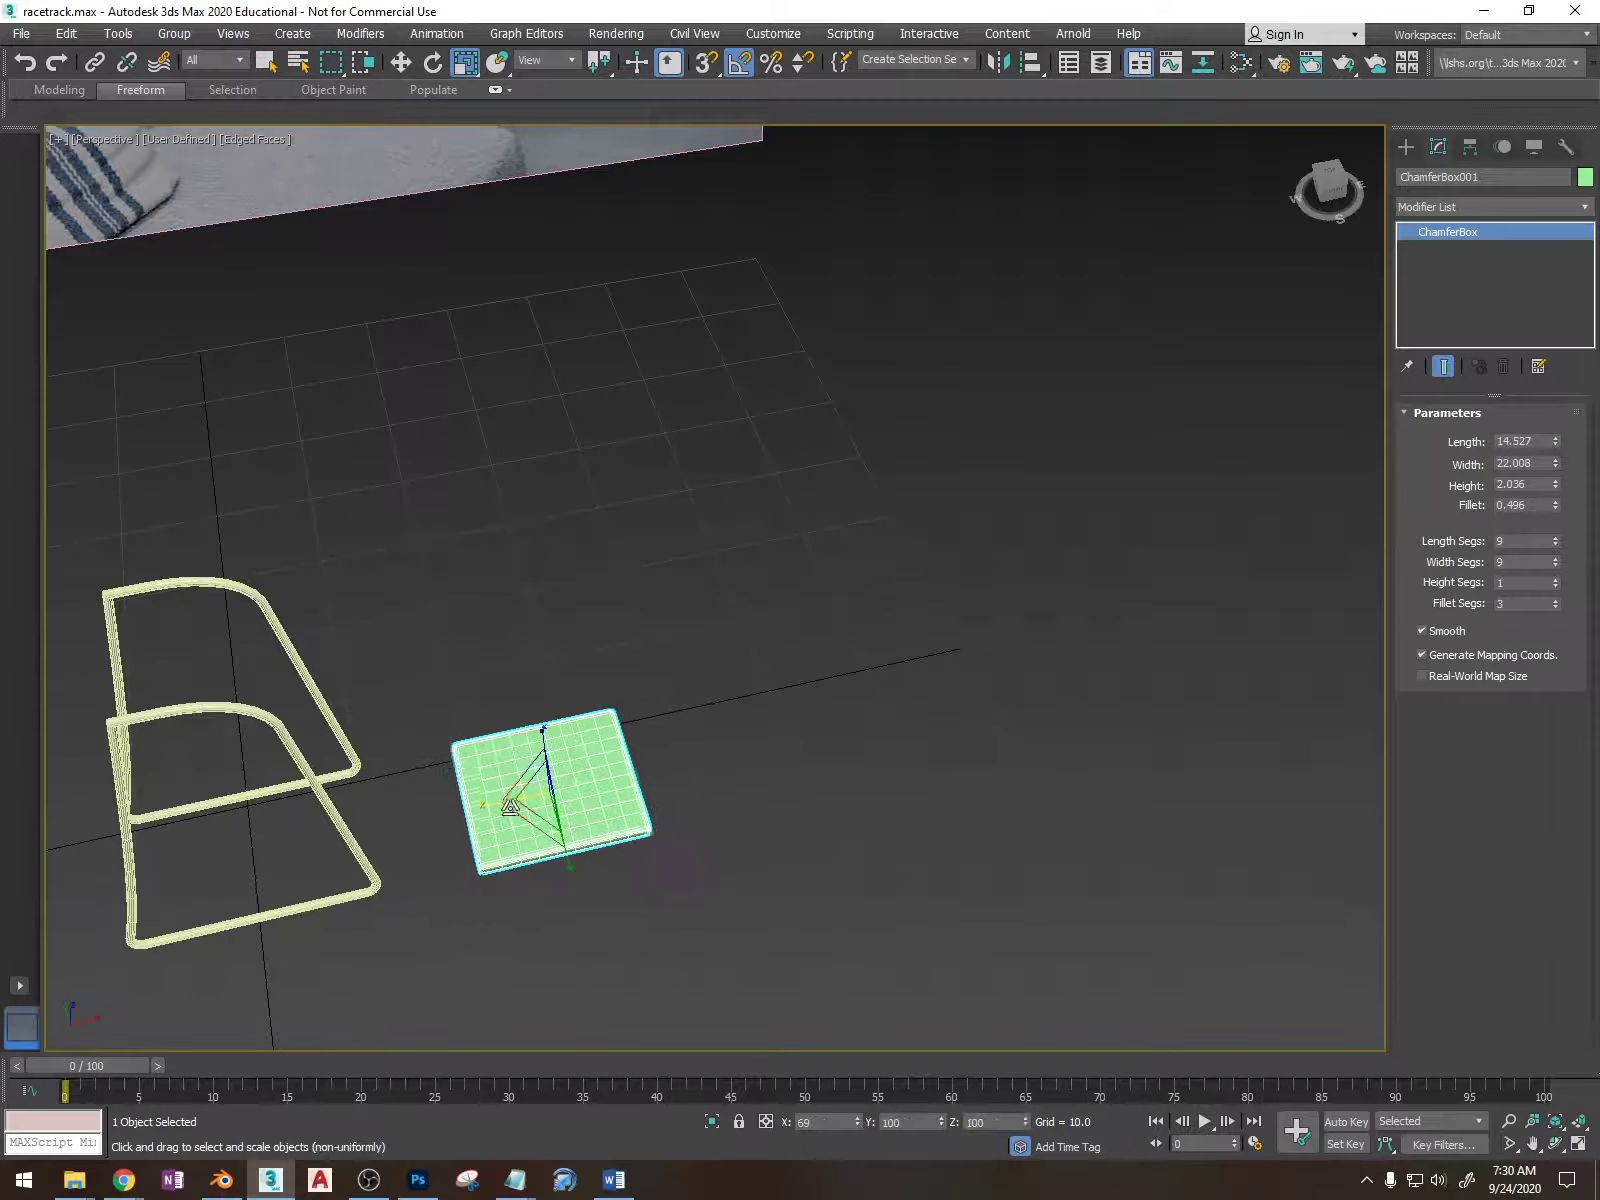
middle_click_drag(664, 392, 712, 800)
middle_click_drag(712, 800, 615, 614, "alt")
scroll(782, 392, "up", 5)
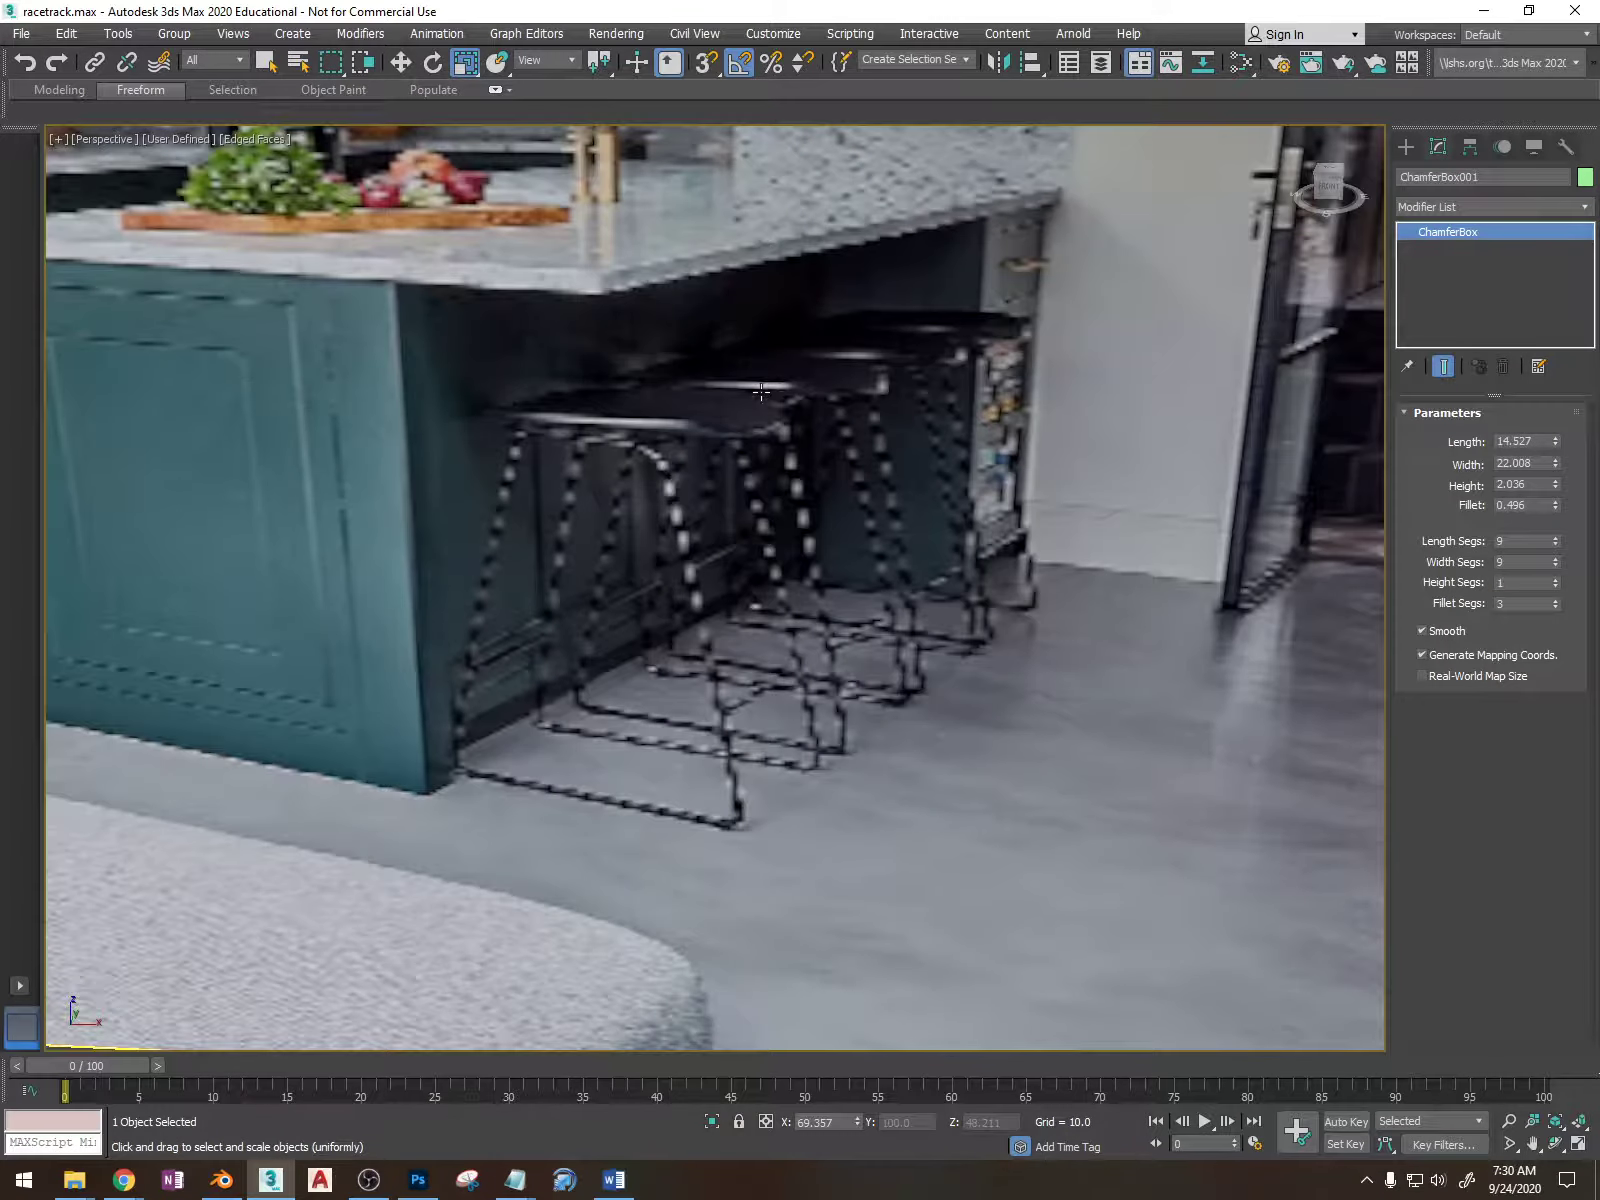
scroll(761, 391, "down", 5)
- Apply an FFD 4x4x4 modifier to the seat and enter its Control Points level
middle_click_drag(832, 529, 736, 590, "alt")
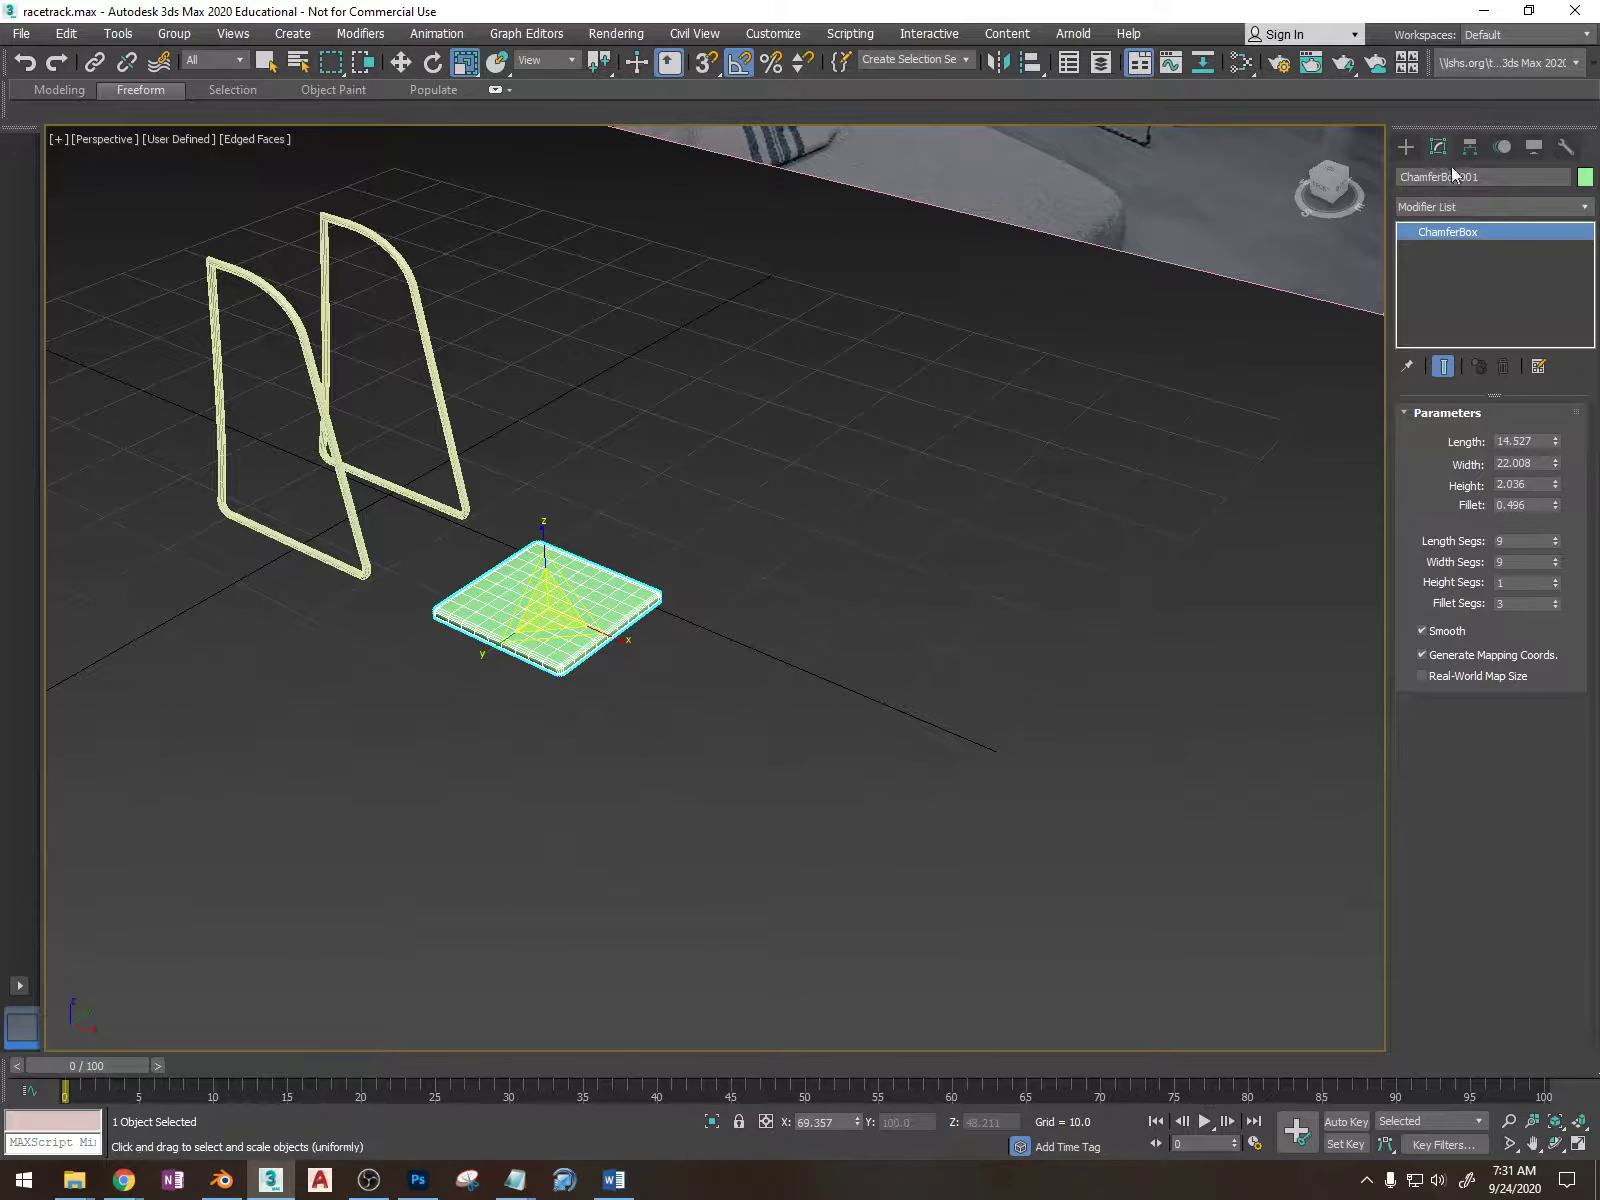
left_click(1465, 204)
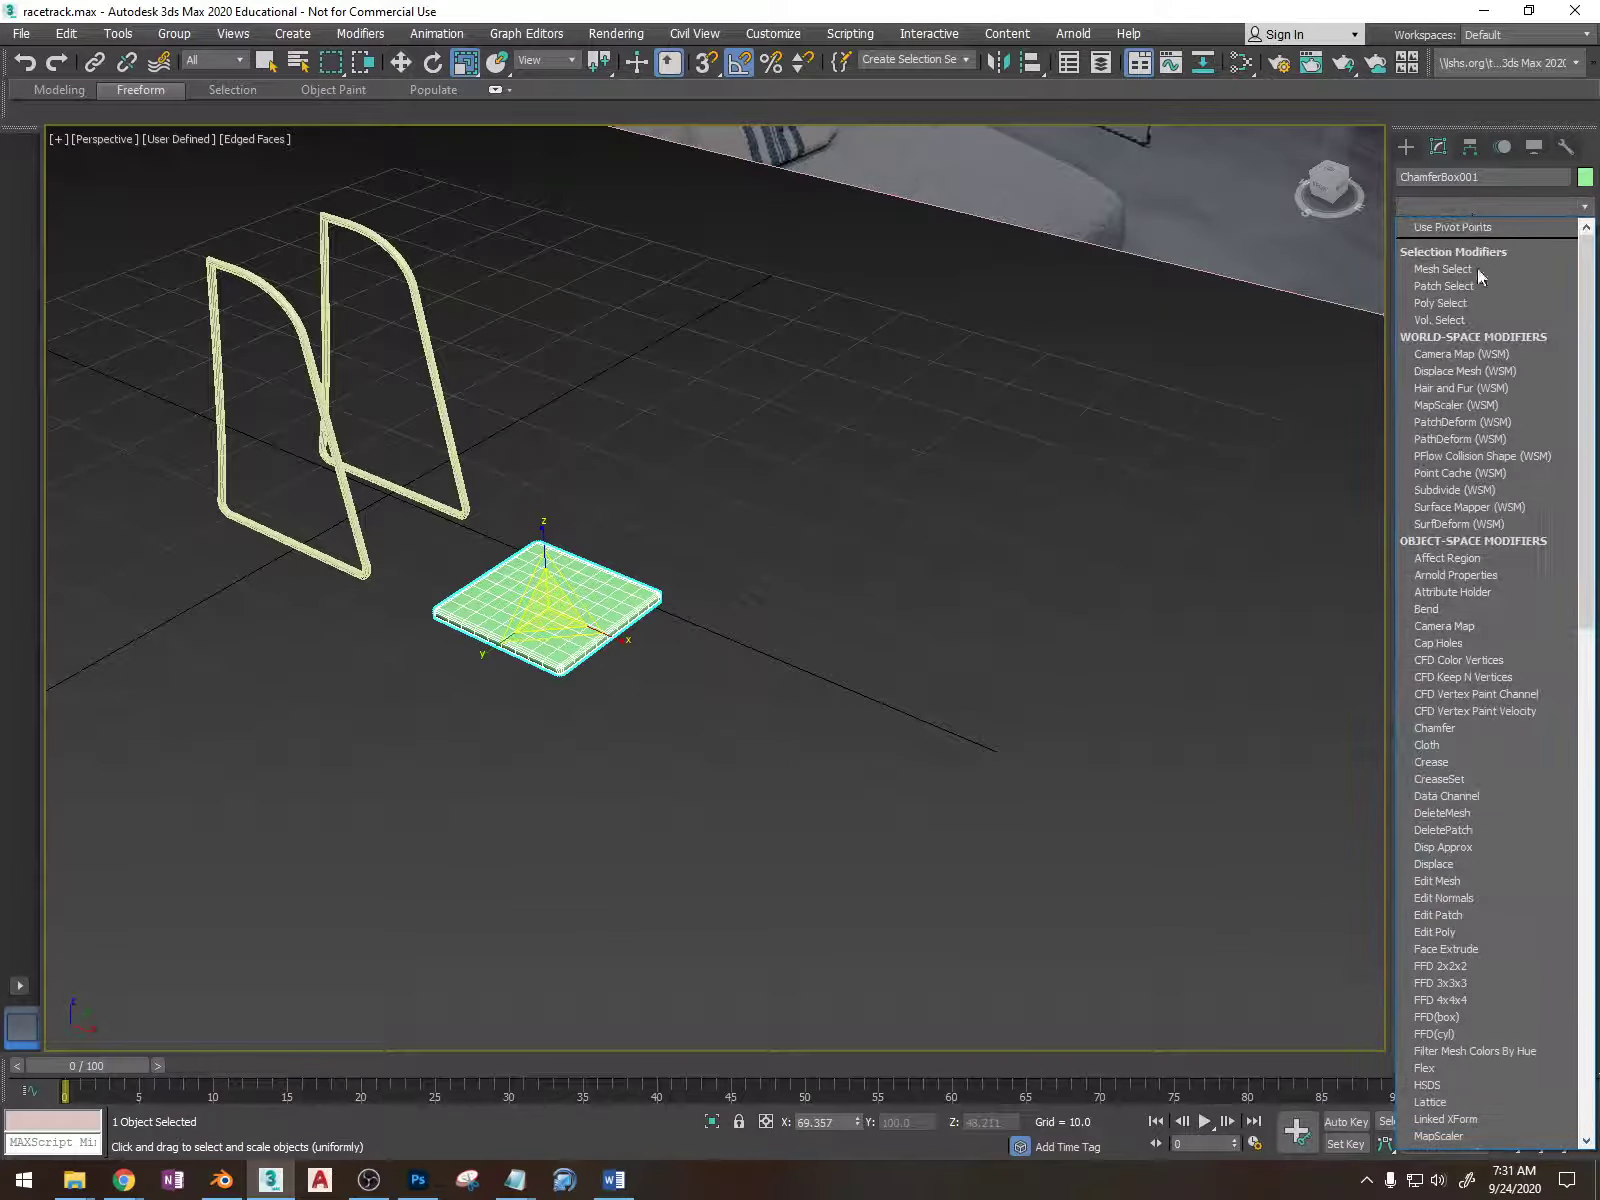
left_click(1498, 997)
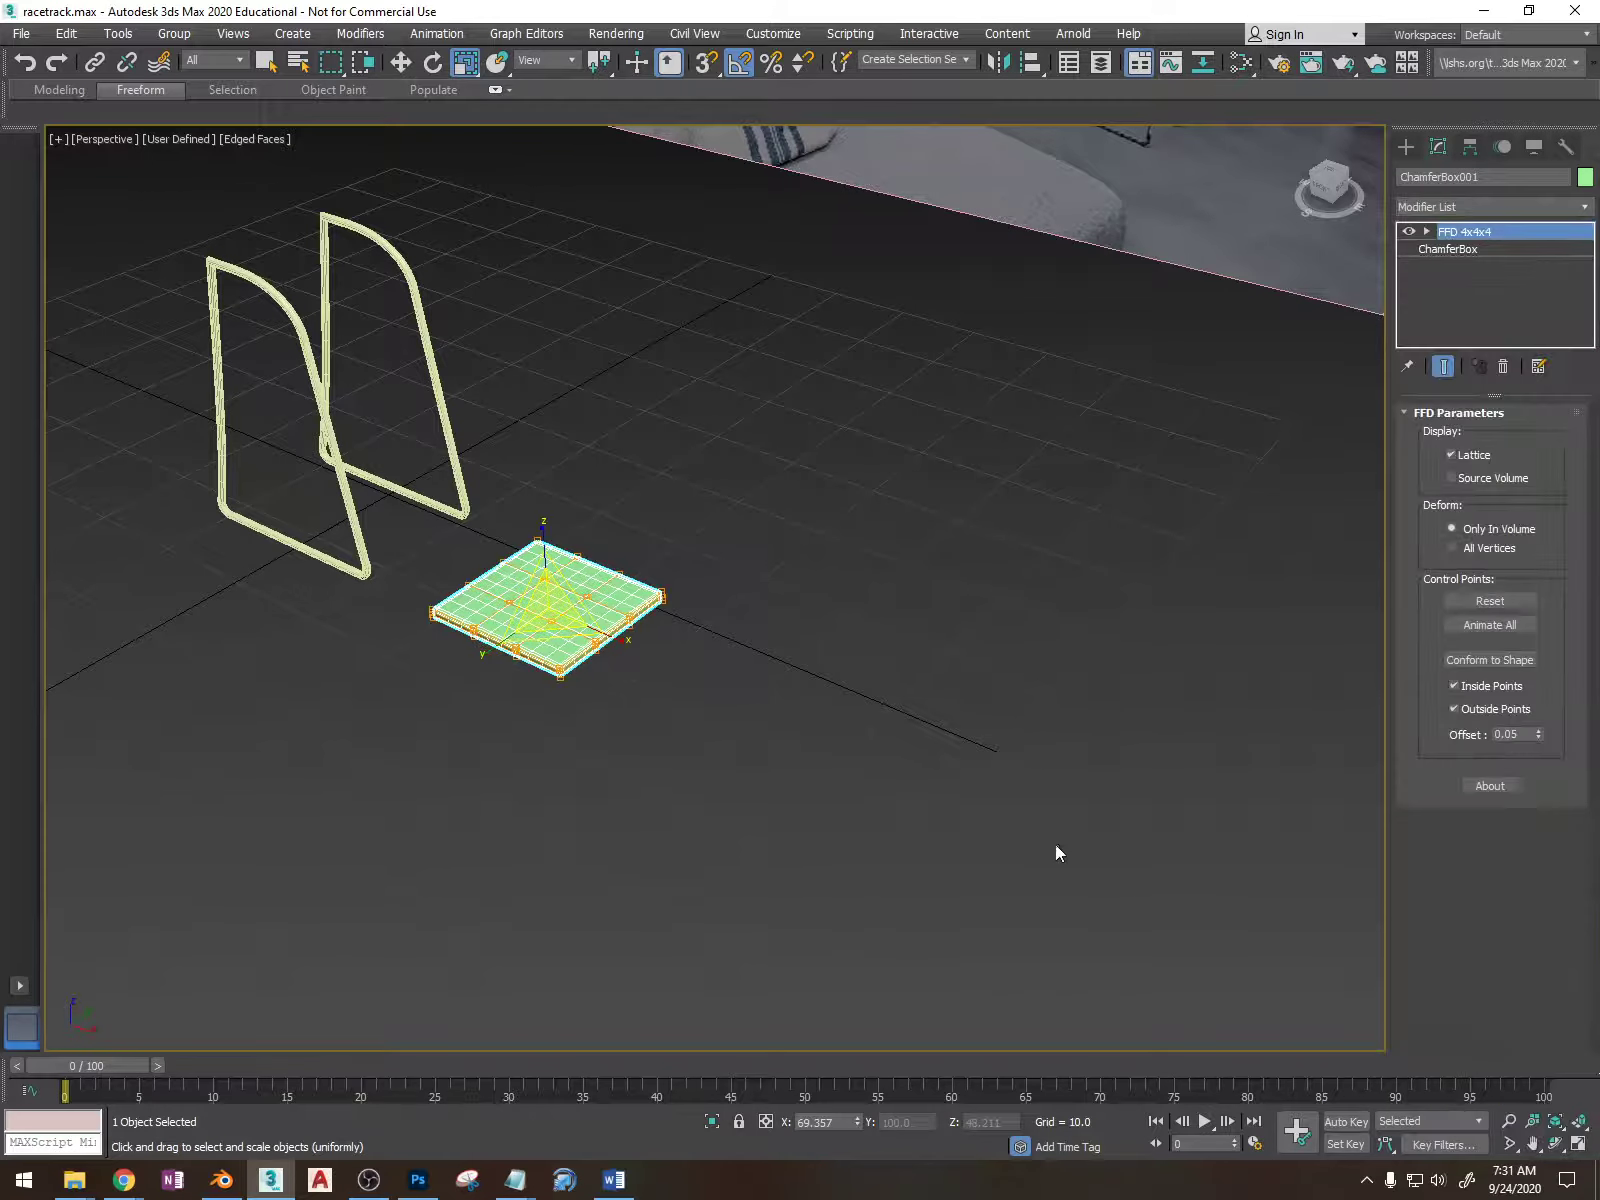
middle_click_drag(1055, 844, 960, 380, "alt")
left_click(1425, 231)
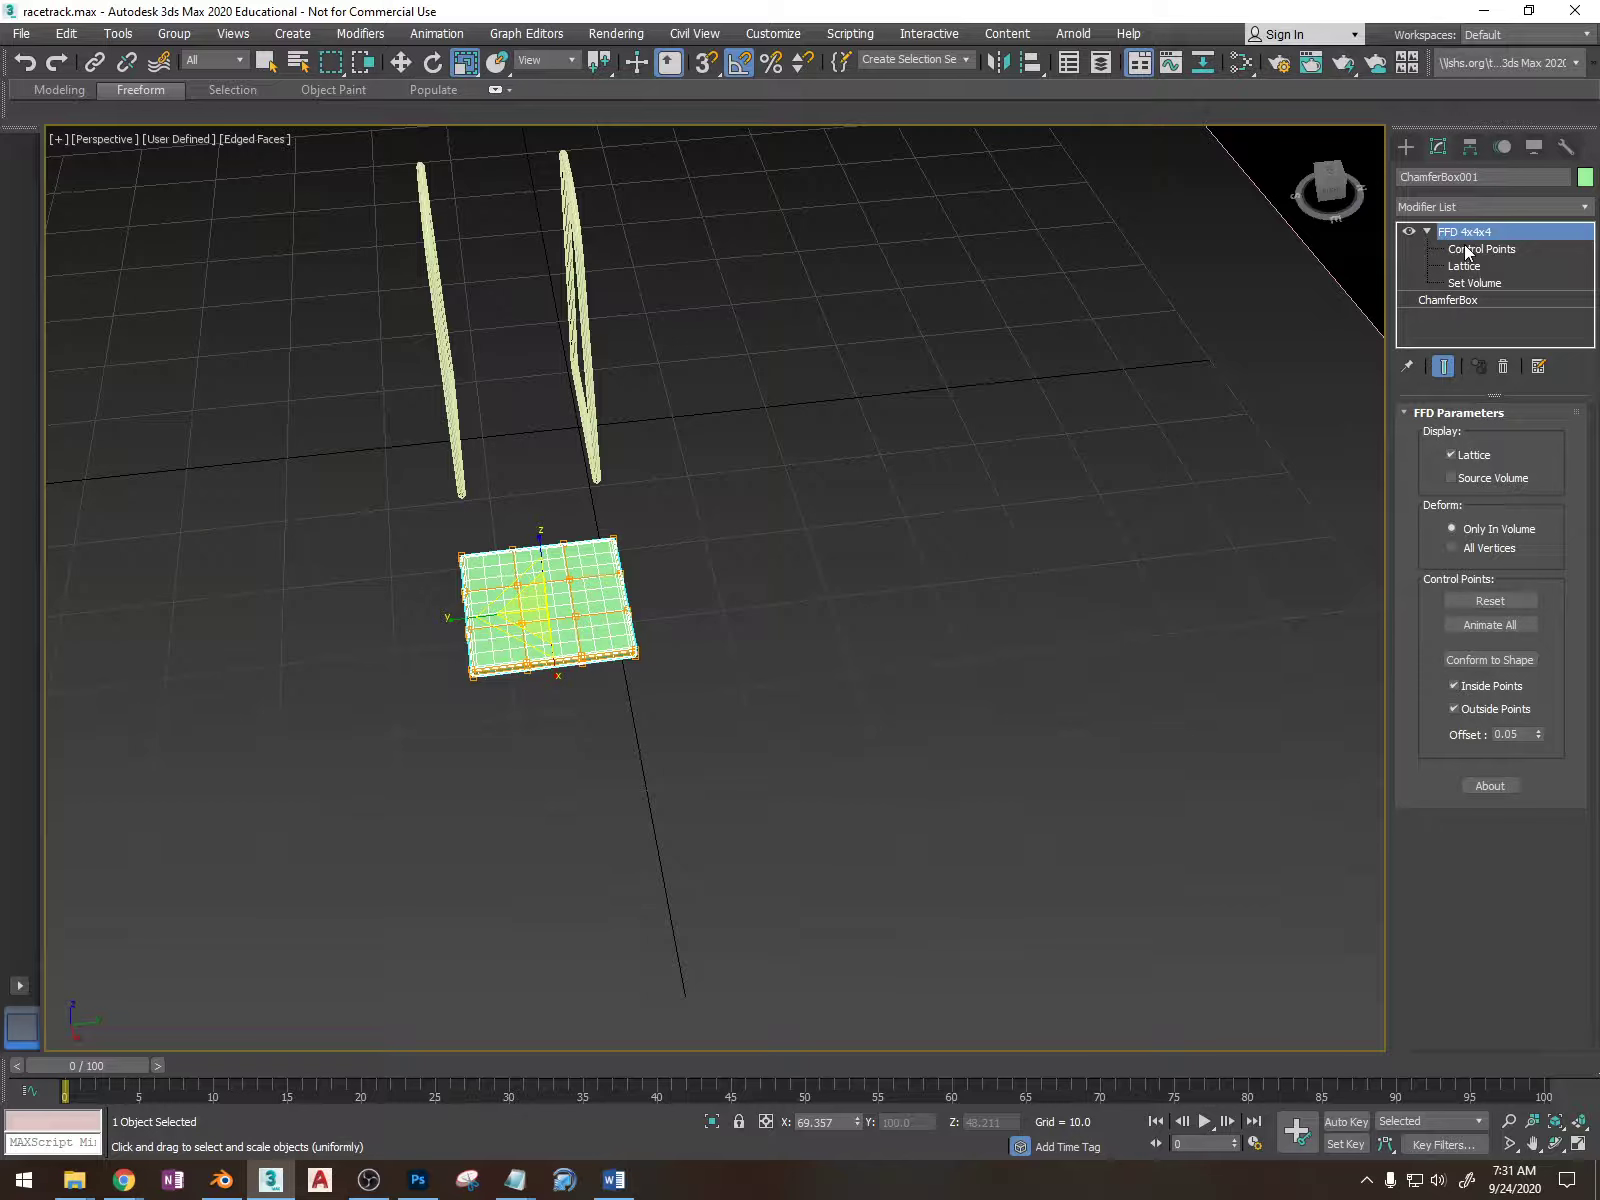
left_click(1467, 249)
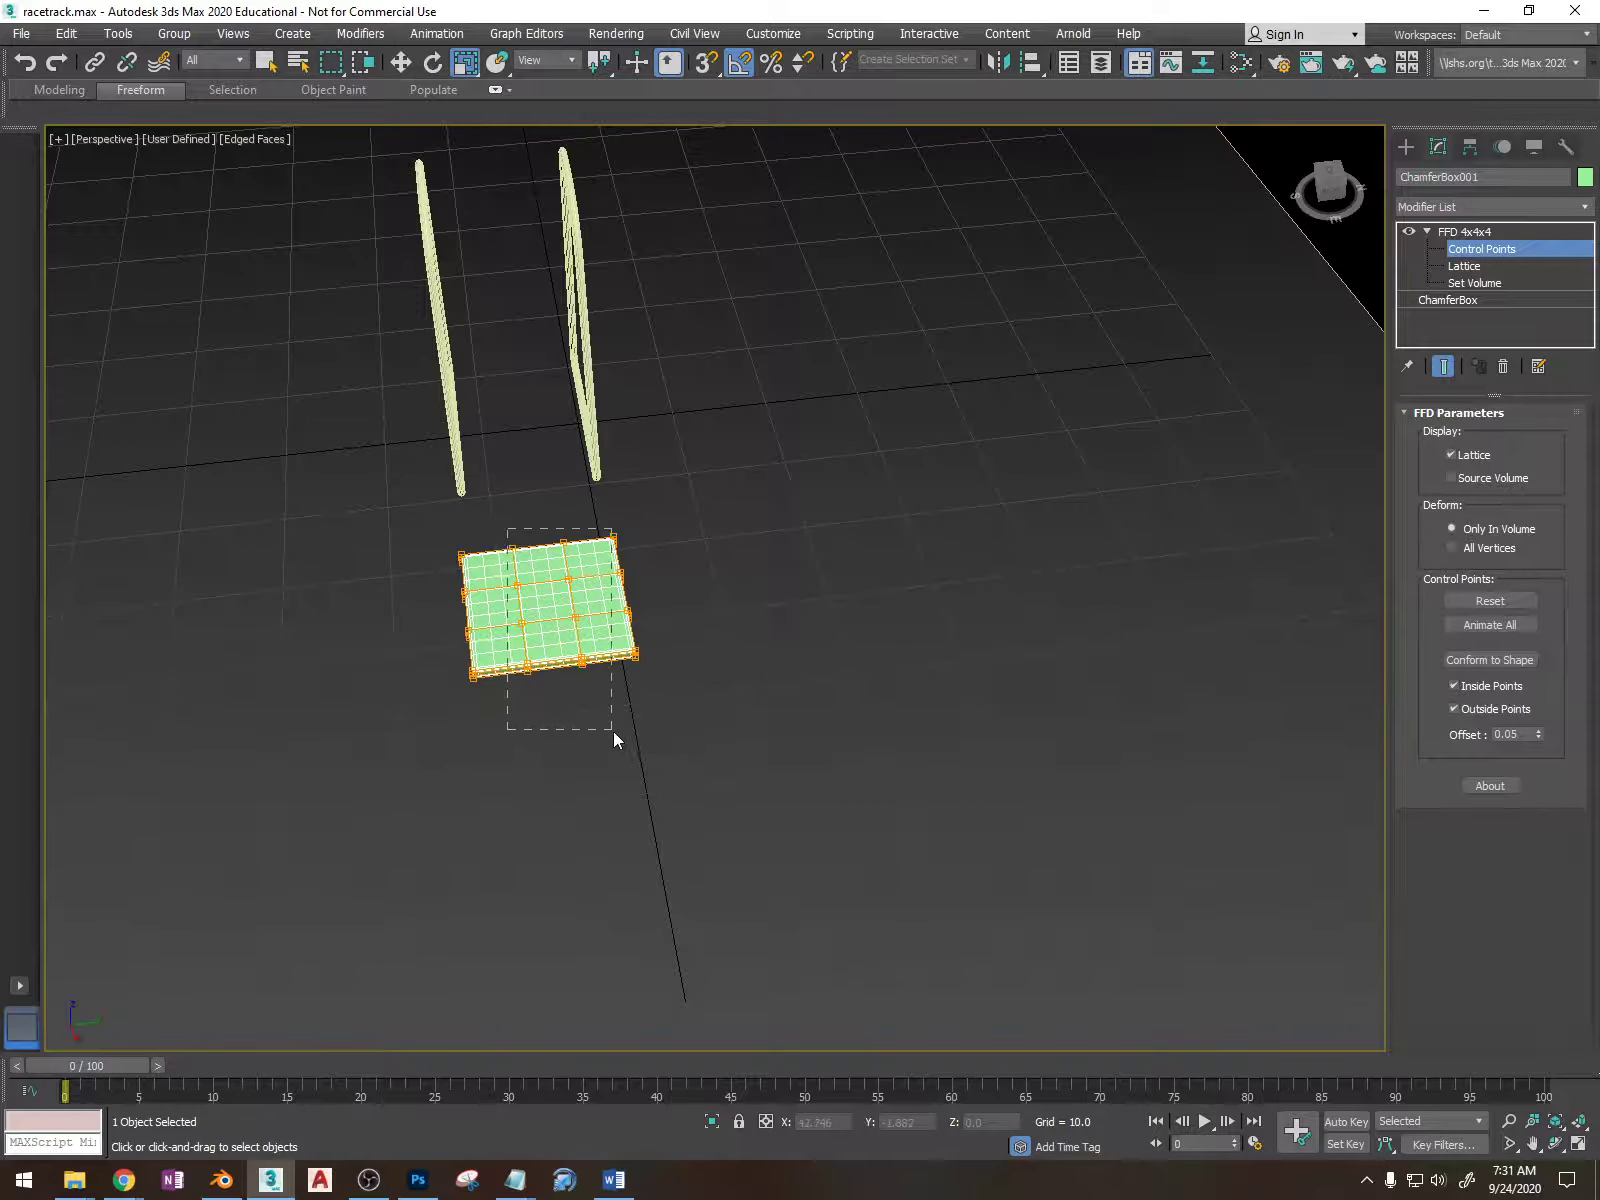
- Lower the two middle rows of lattice control points by about 1.6 to dish the seat
left_click_drag(591, 720, 591, 720)
middle_click_drag(594, 692, 670, 618, "alt")
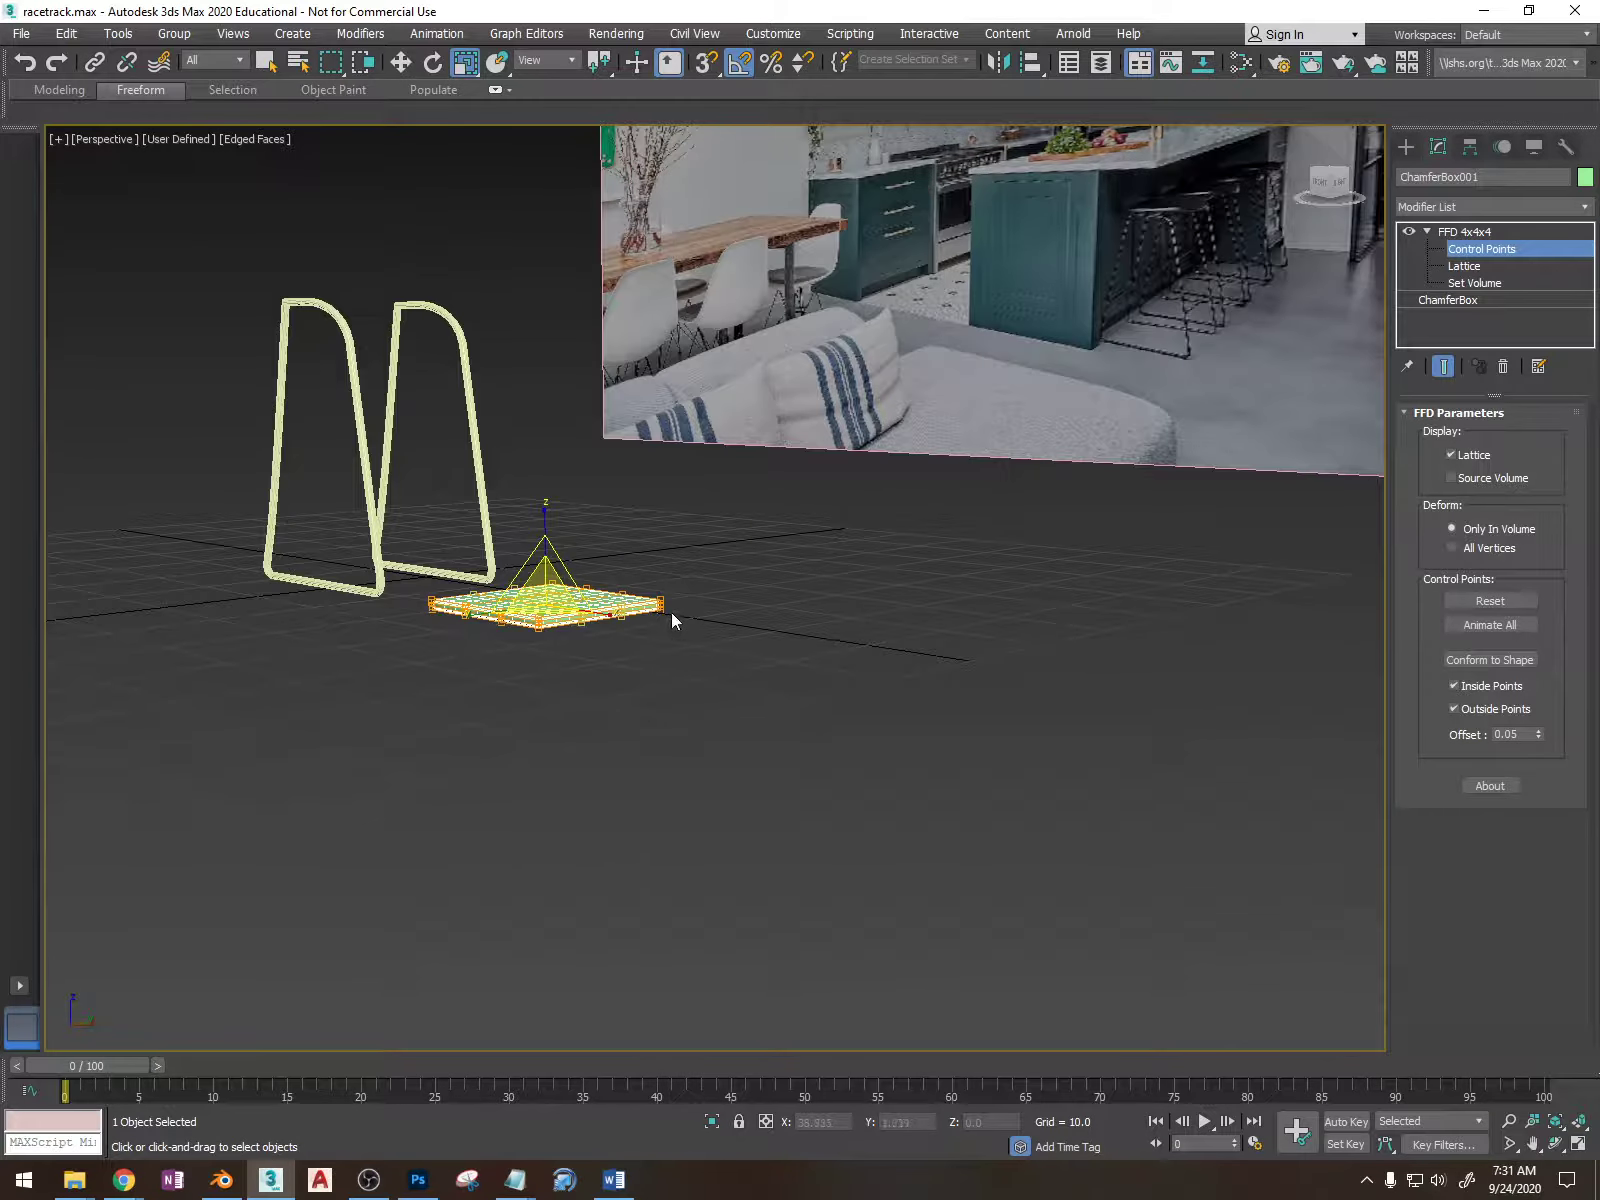
key("w")
left_click_drag(546, 541, 546, 562)
middle_click_drag(570, 550, 695, 601, "alt")
- Raise the middle control points at one end of the seat to about Z 0 to level that edge
scroll(971, 342, "up", 8)
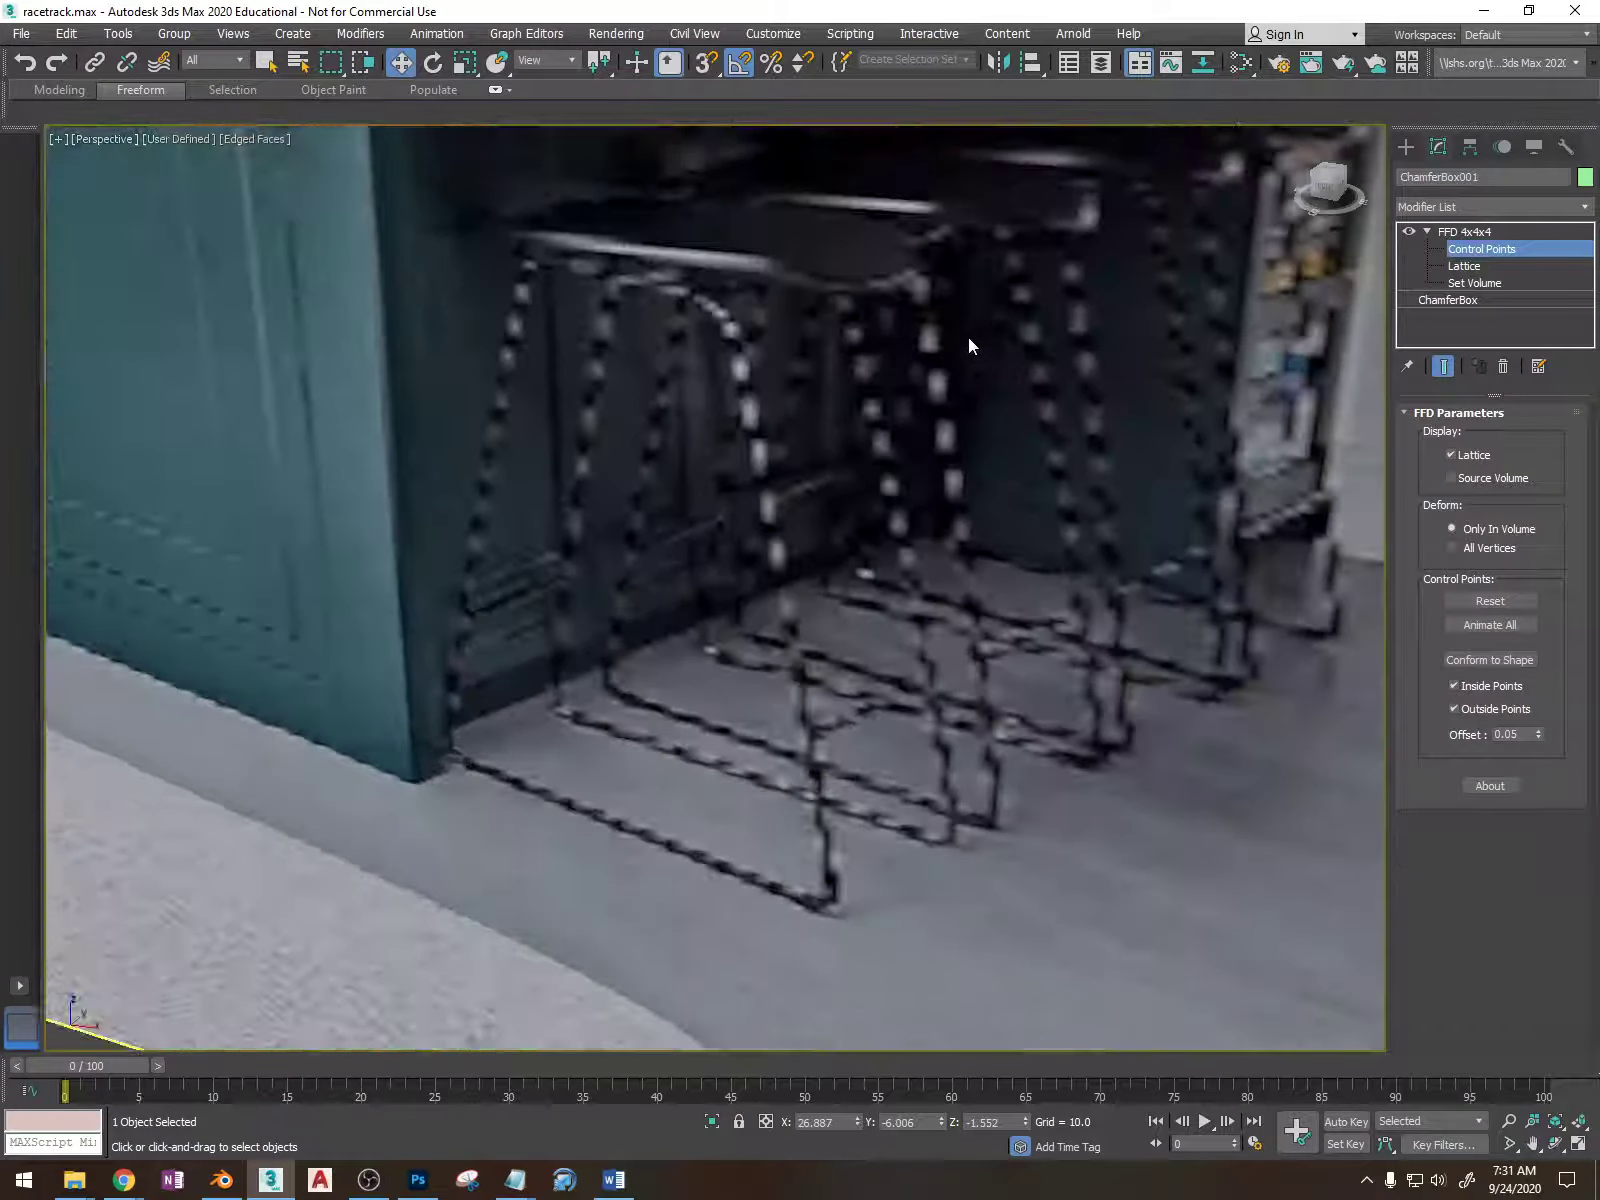
middle_click_drag(881, 576, 851, 794)
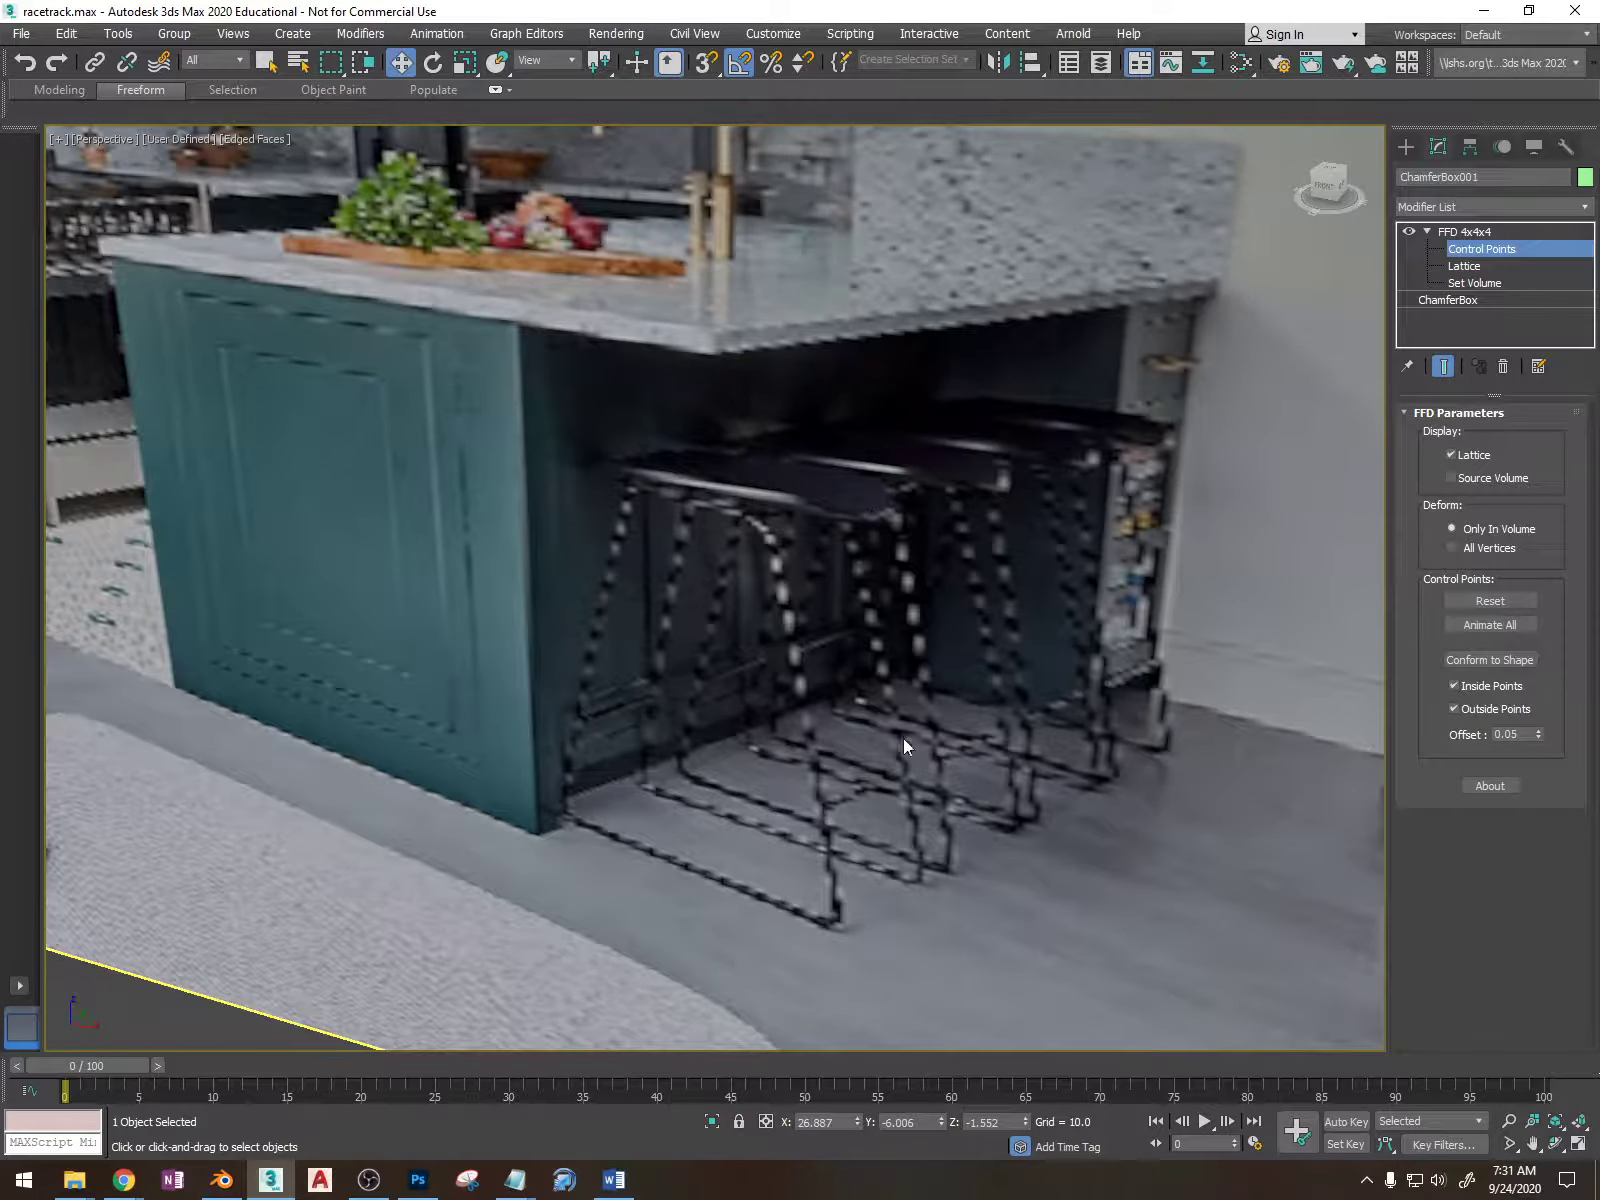
scroll(858, 579, "down", 15)
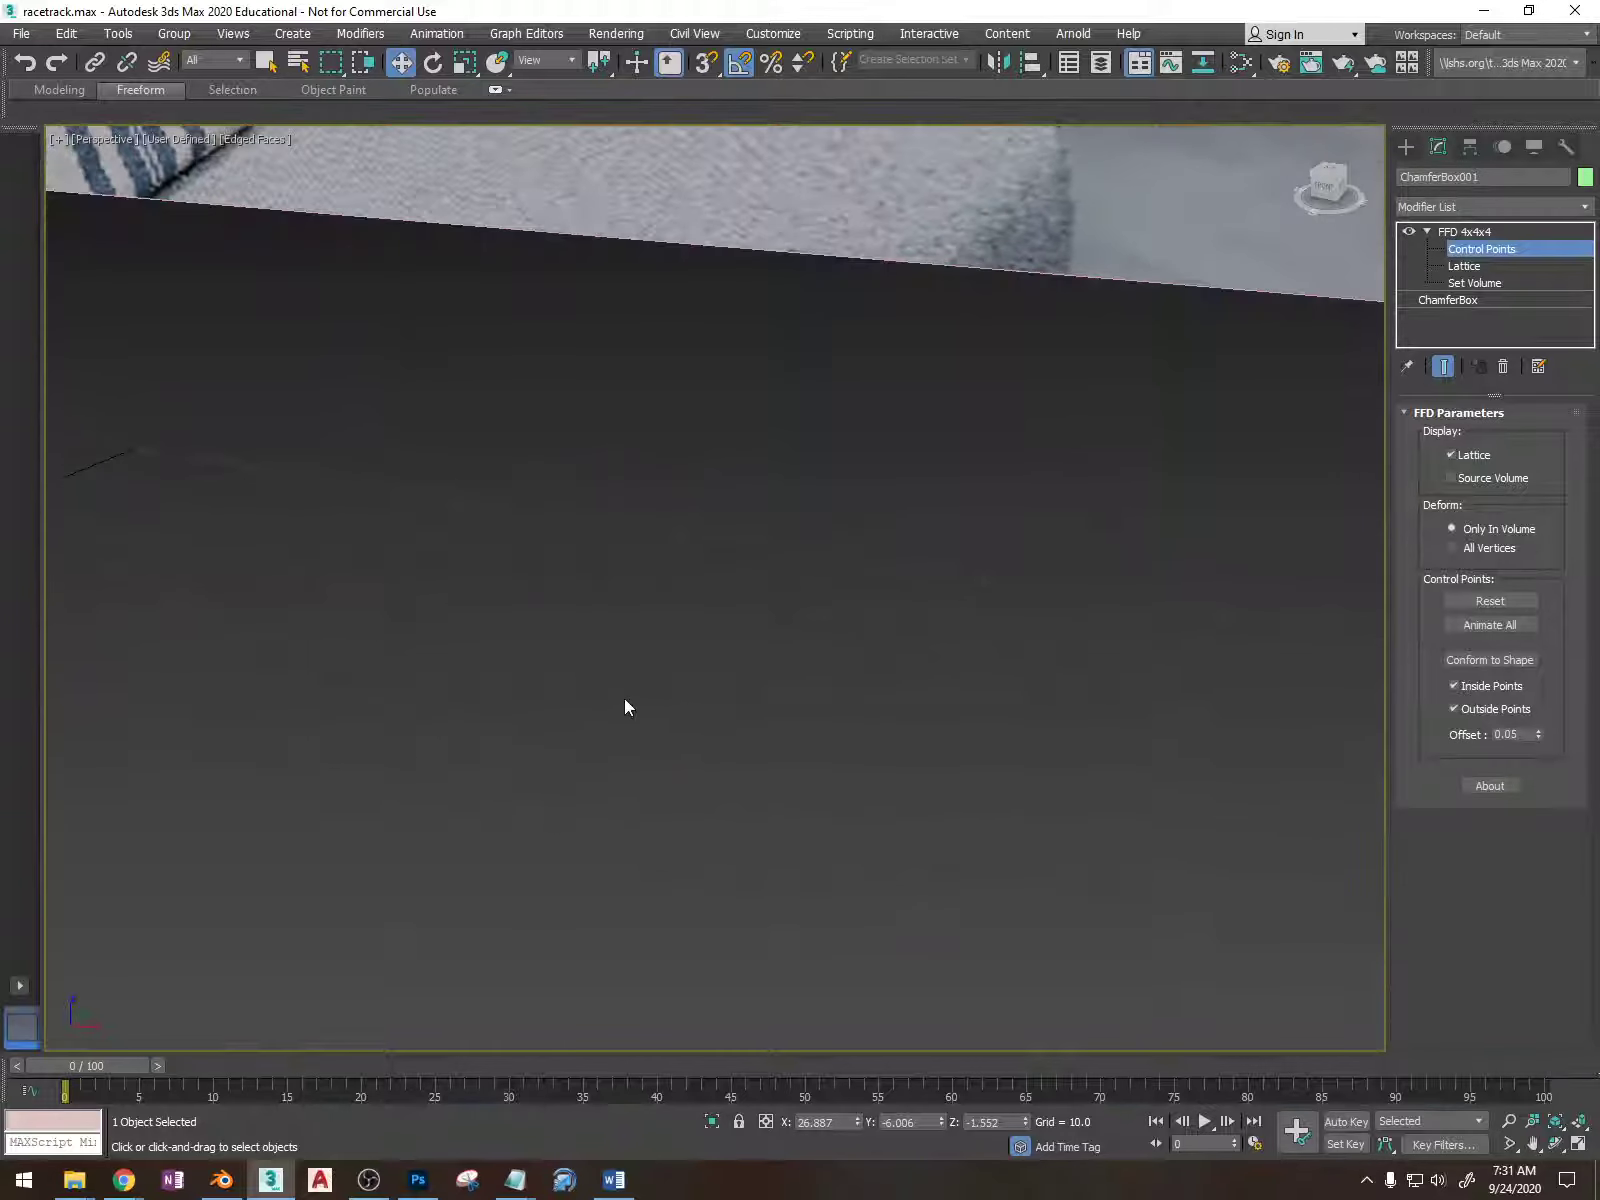
key("z")
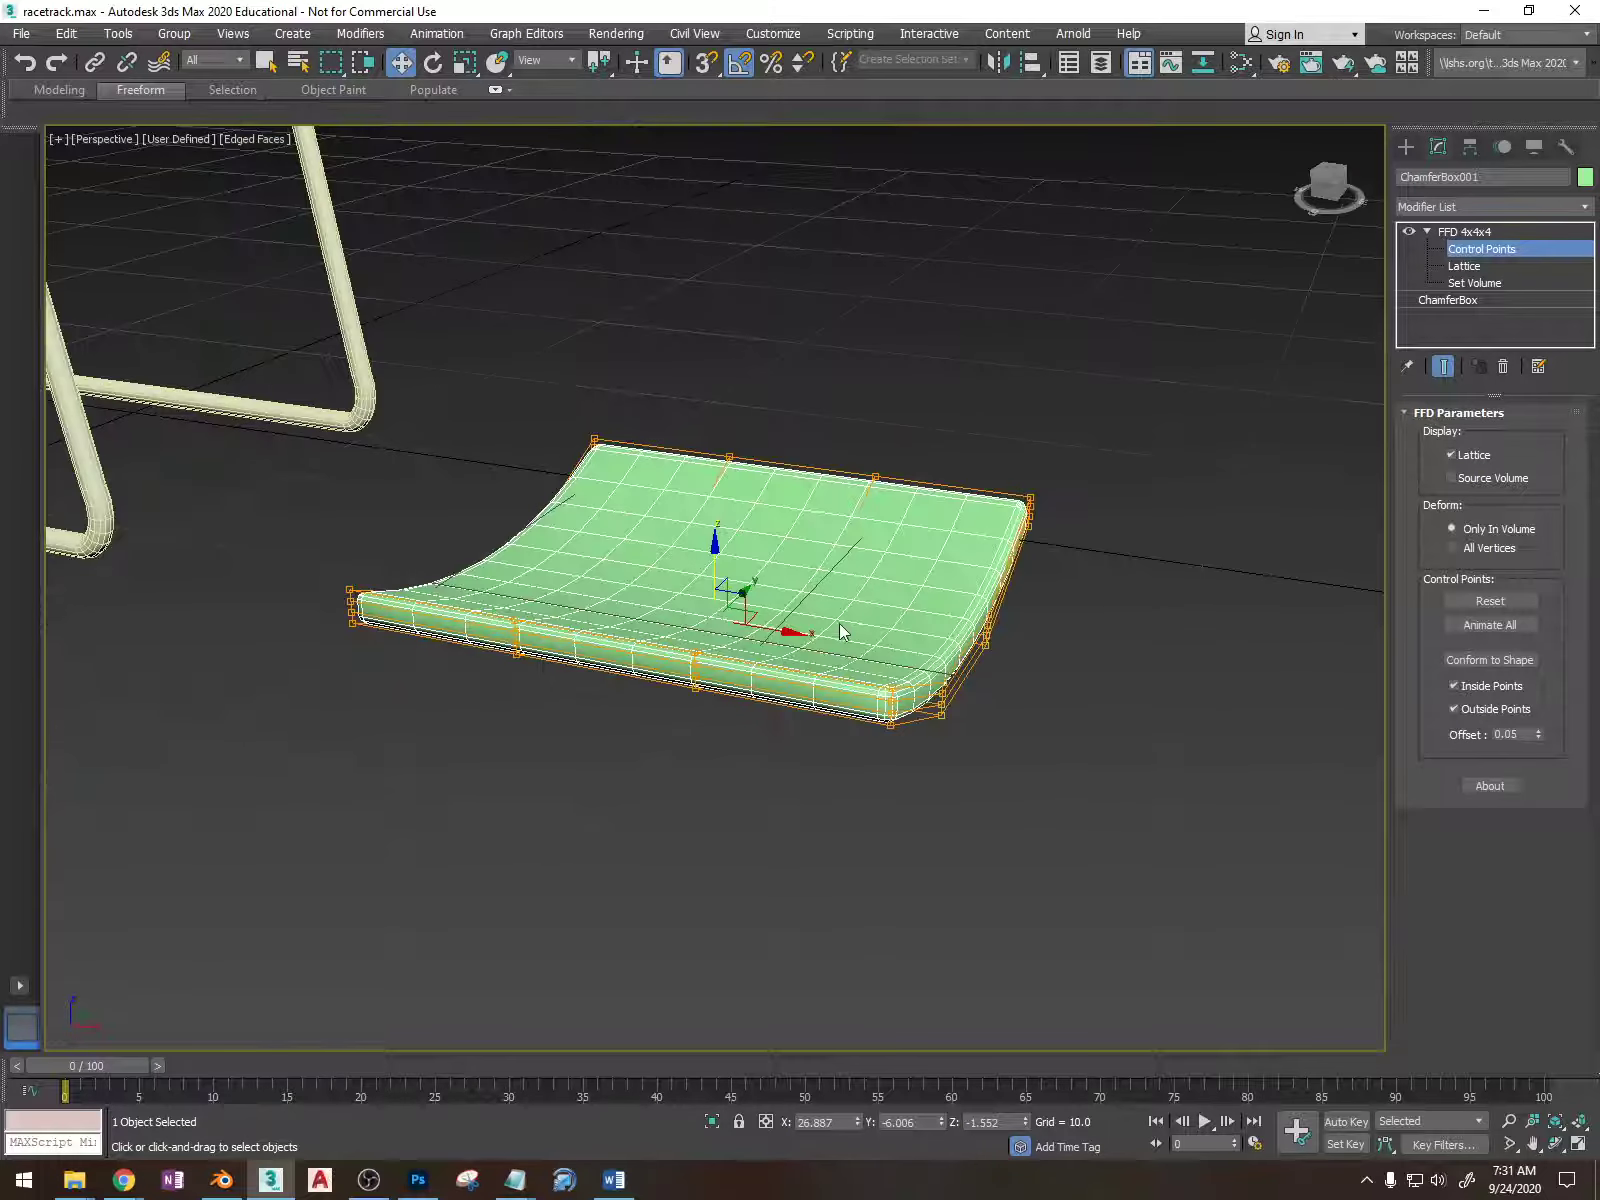
middle_click_drag(839, 625, 517, 605, "alt")
left_click_drag(491, 578, 490, 518)
- Convert the seat to an Editable Poly and set its object color to black
middle_click_drag(1065, 595, 936, 661, "alt")
right_click(805, 700)
mouse_move(935, 908)
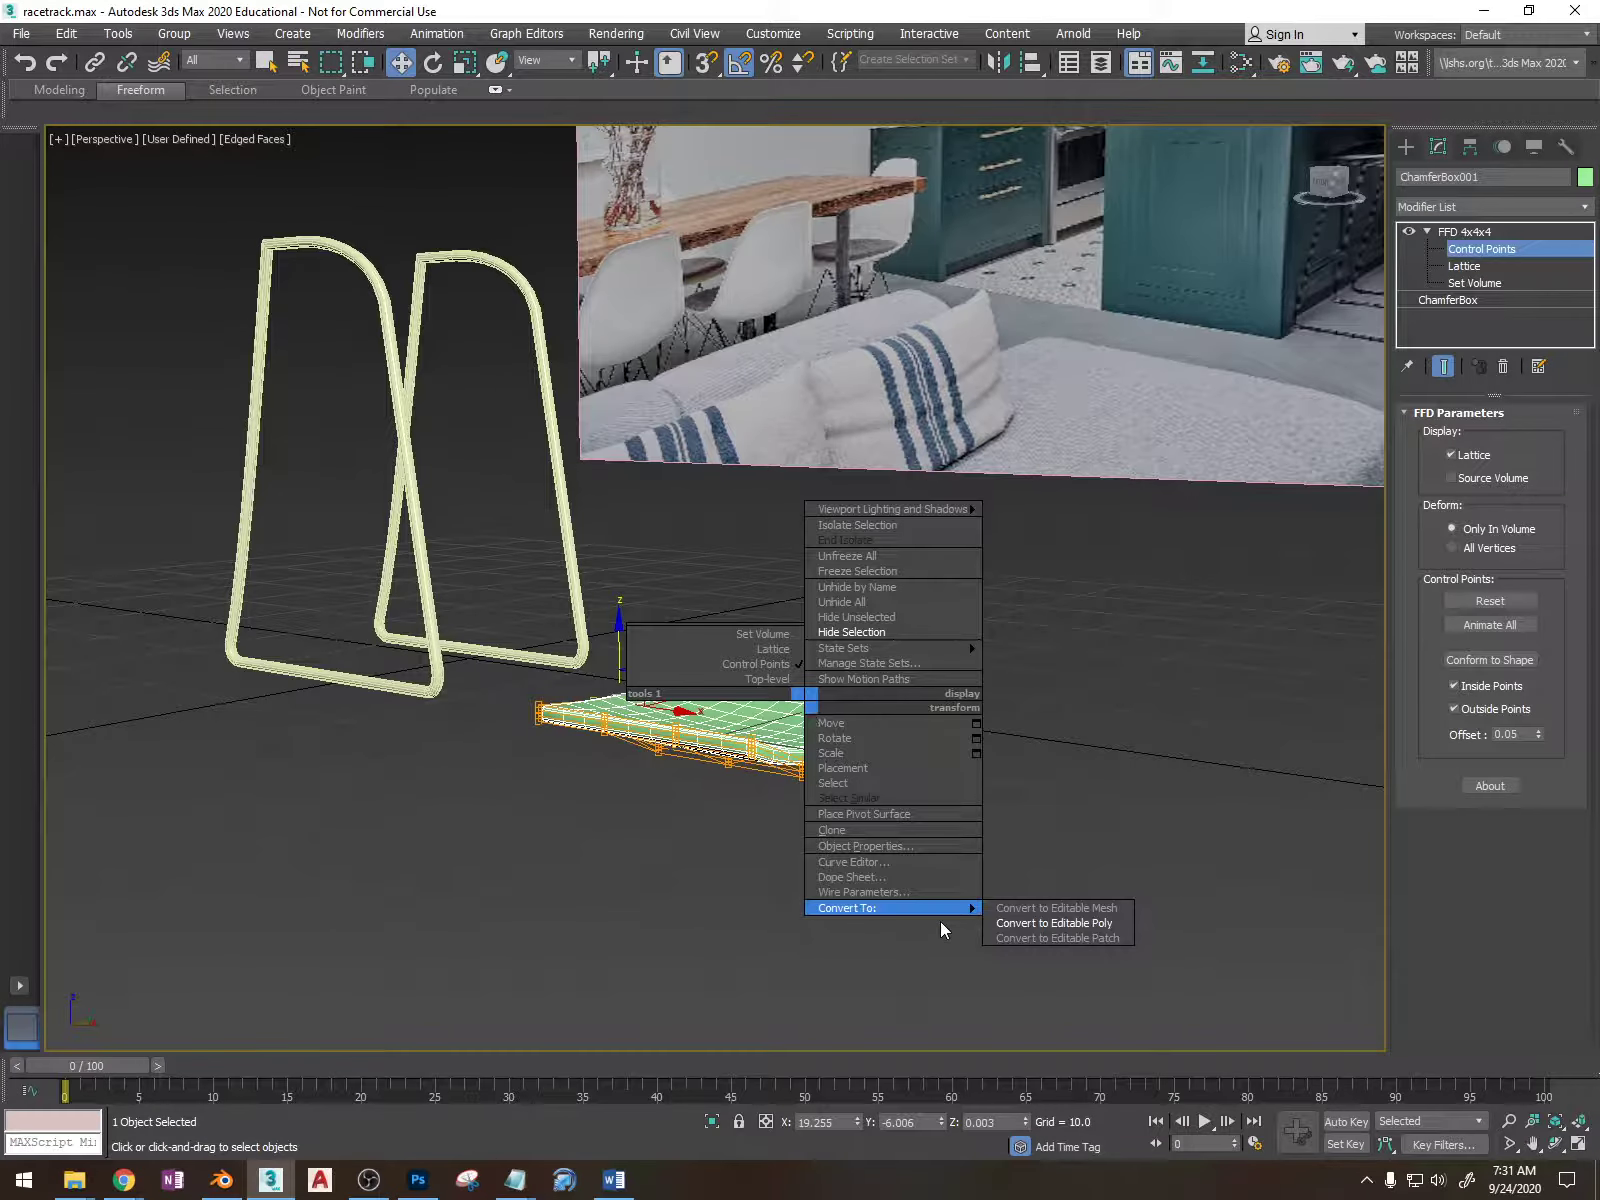
left_click(1006, 923)
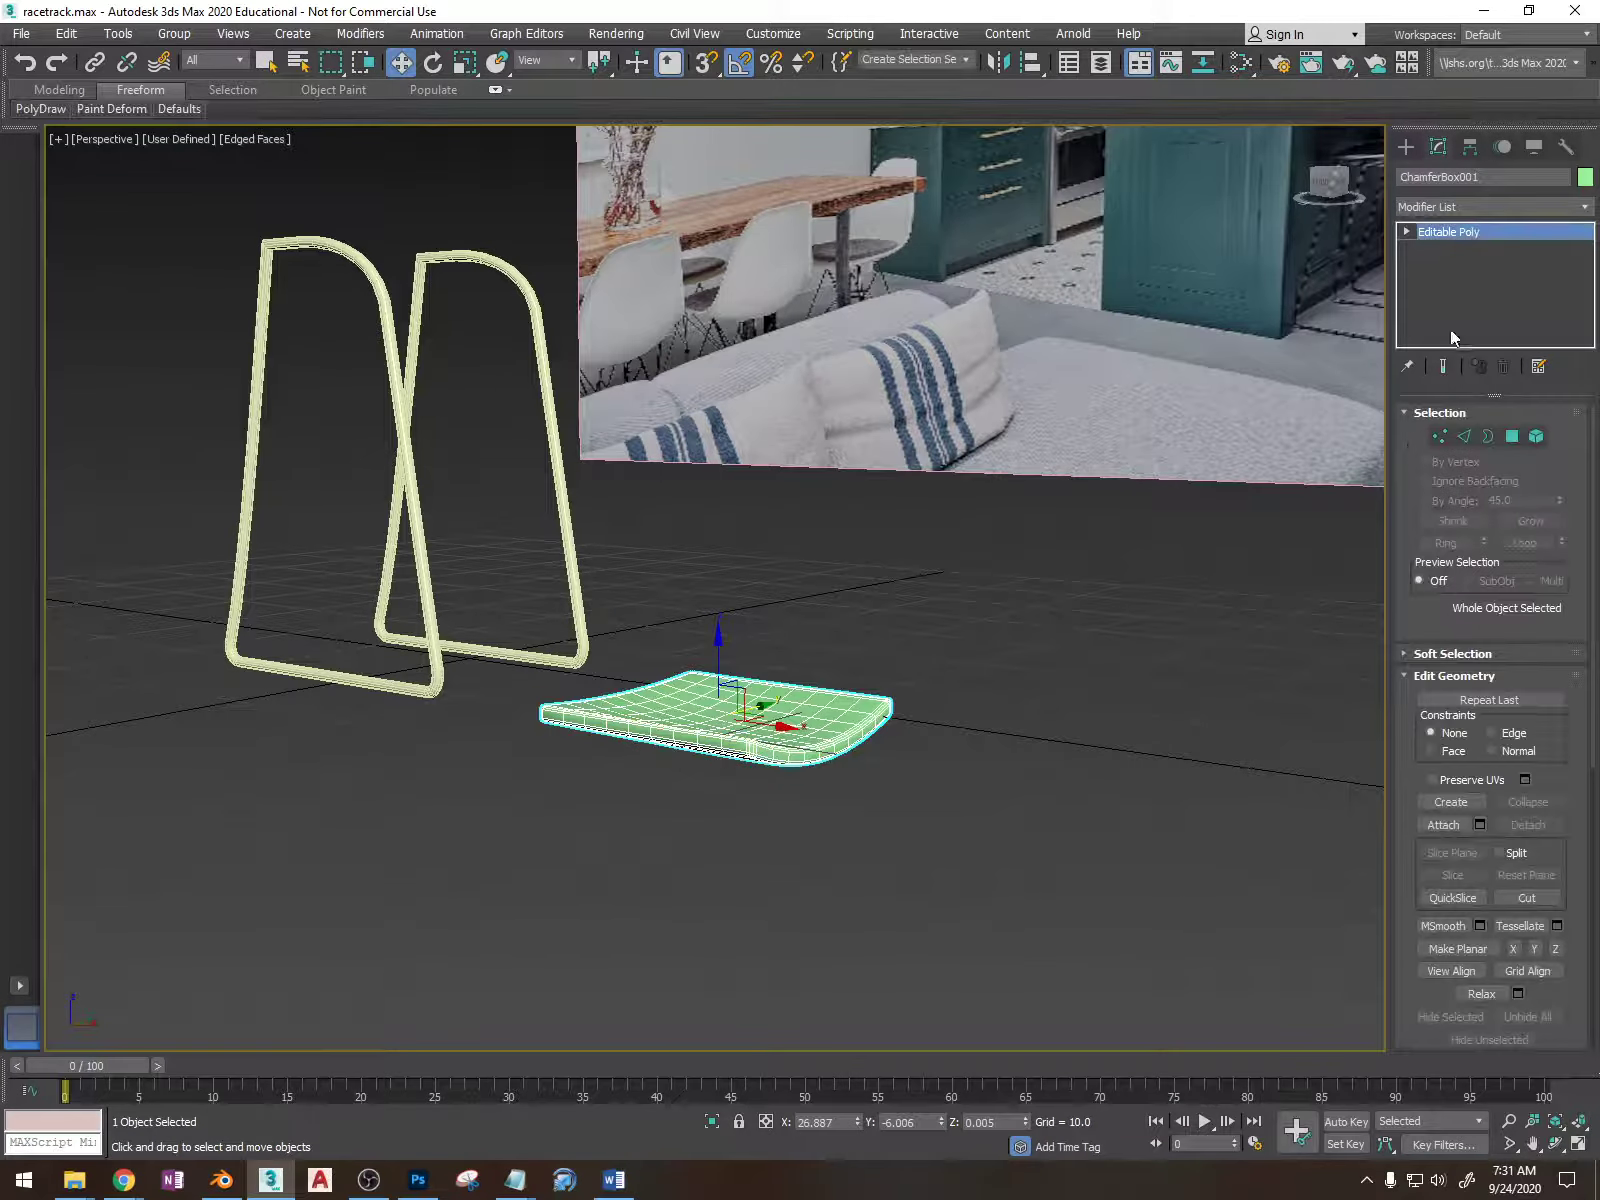
left_click(1584, 180)
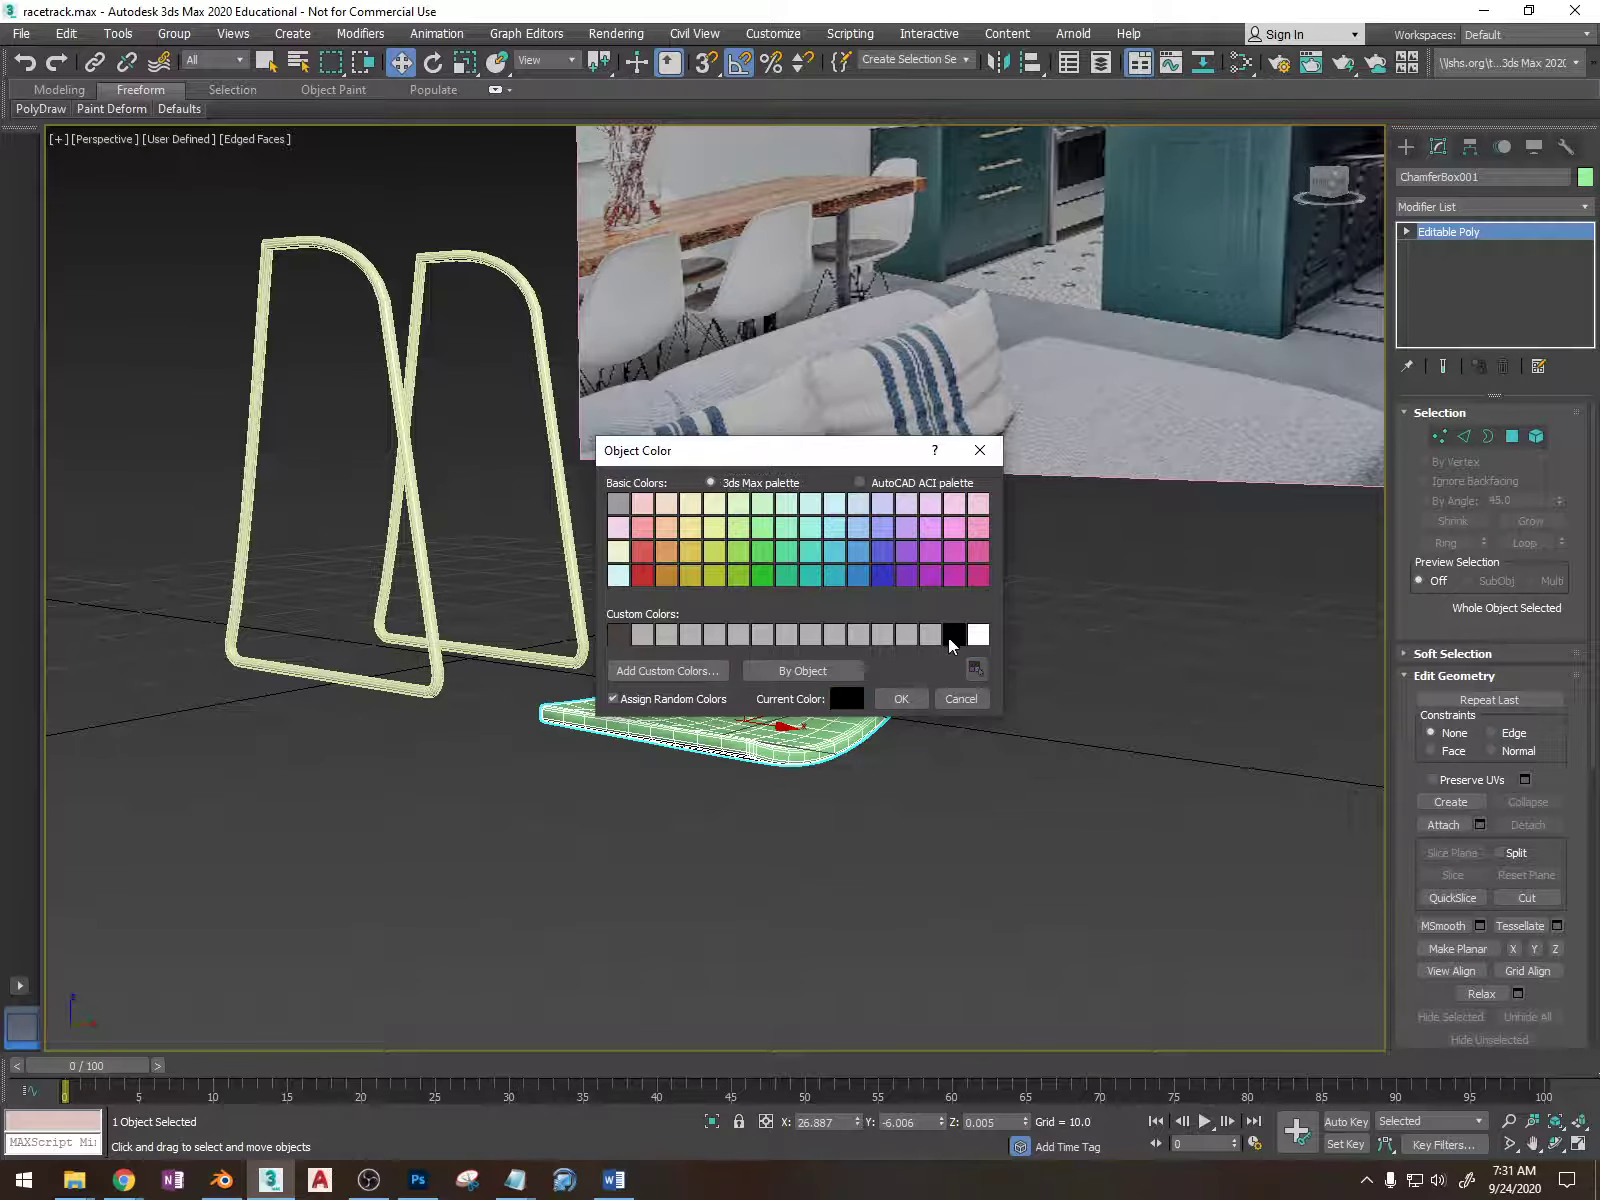
left_click(904, 699)
- Move the seat between the leg frames at about X -0.5, Y -5 and raise it to about Z 27
scroll(982, 600, "down", 4)
middle_click_drag(982, 604, 1042, 612, "alt")
scroll(1058, 341, "up", 6)
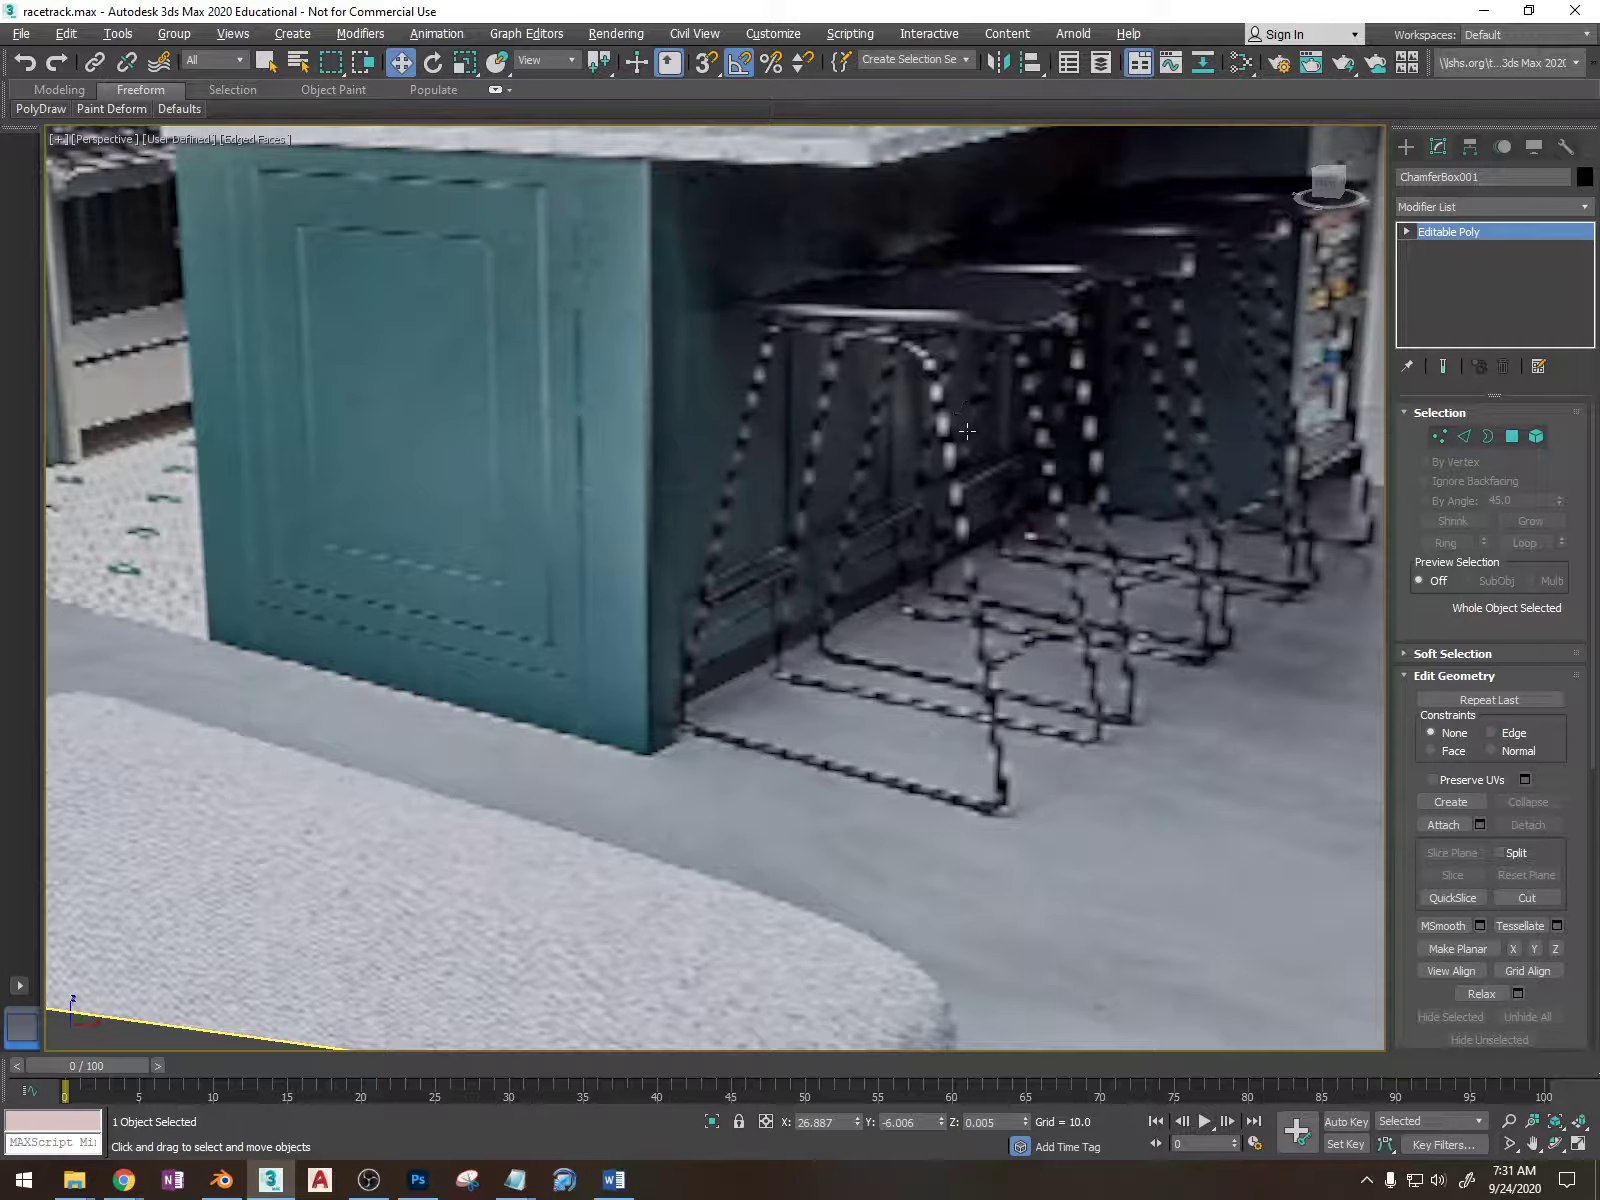
scroll(1046, 560, "down", 6)
middle_click_drag(1030, 630, 955, 778, "alt")
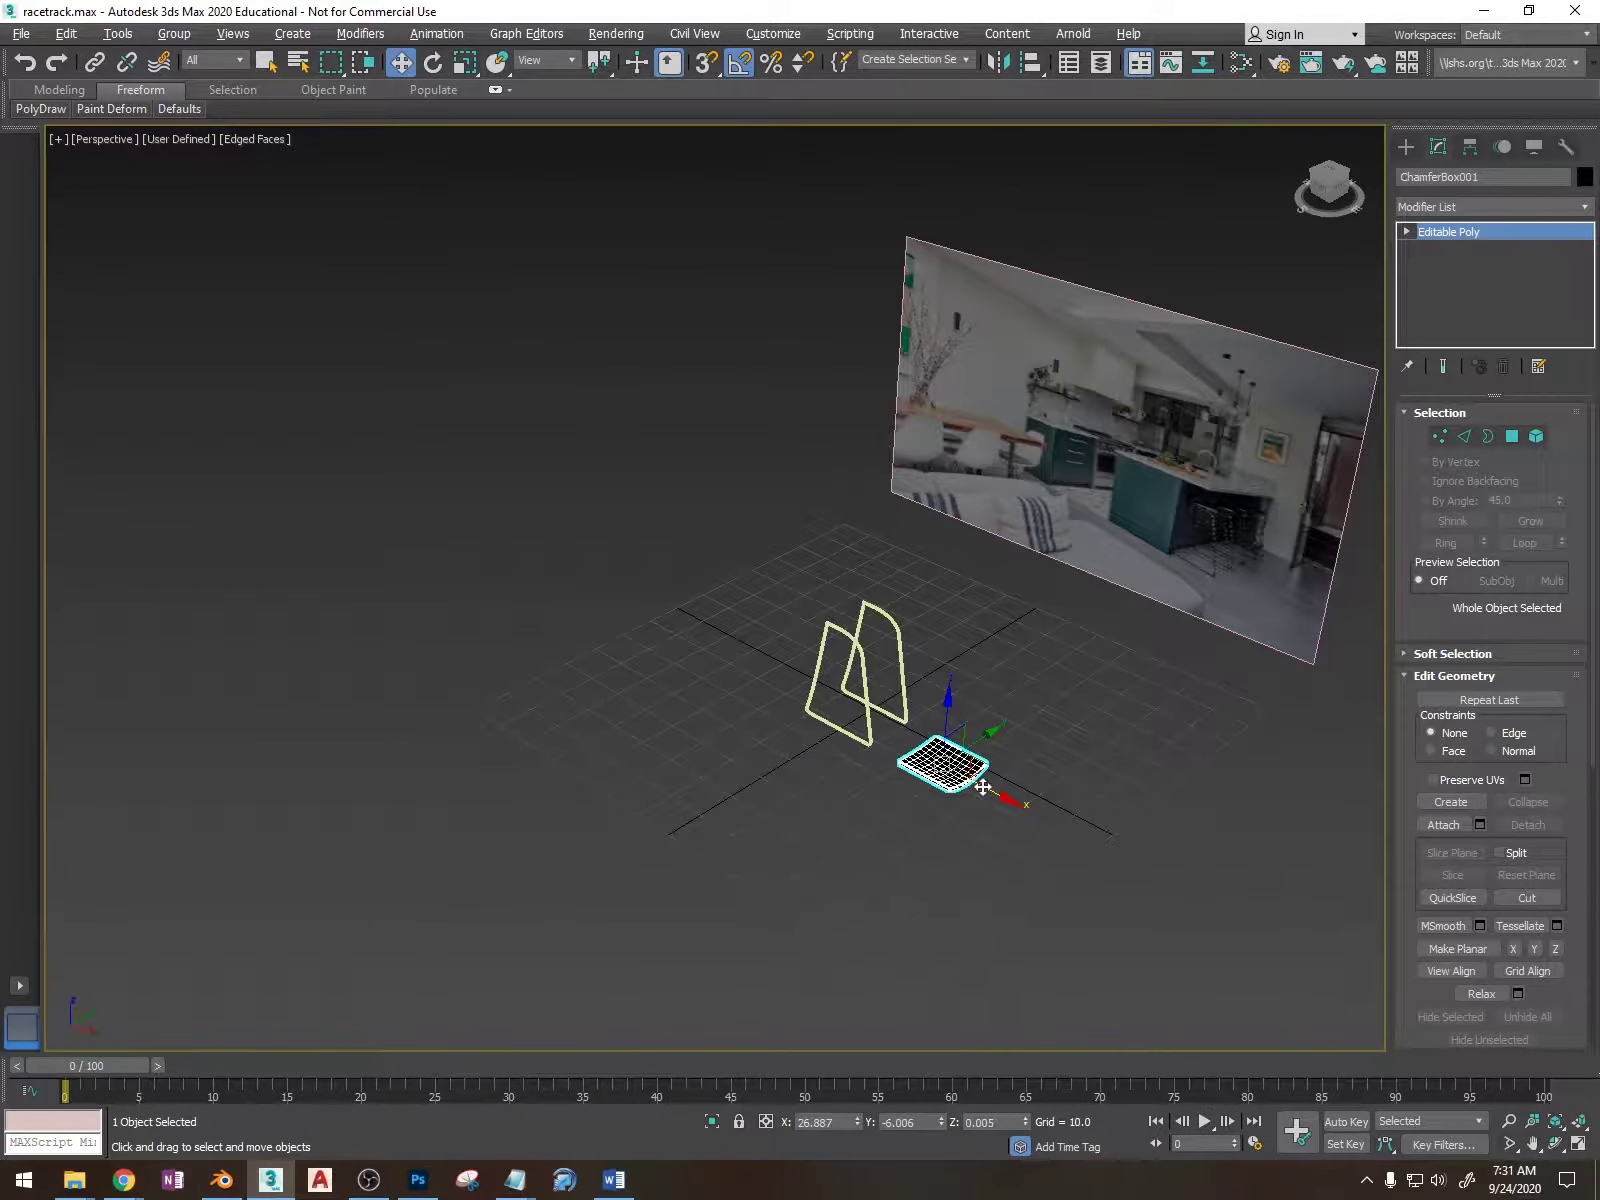
left_click_drag(983, 787, 908, 740)
middle_click_drag(938, 736, 932, 698, "alt")
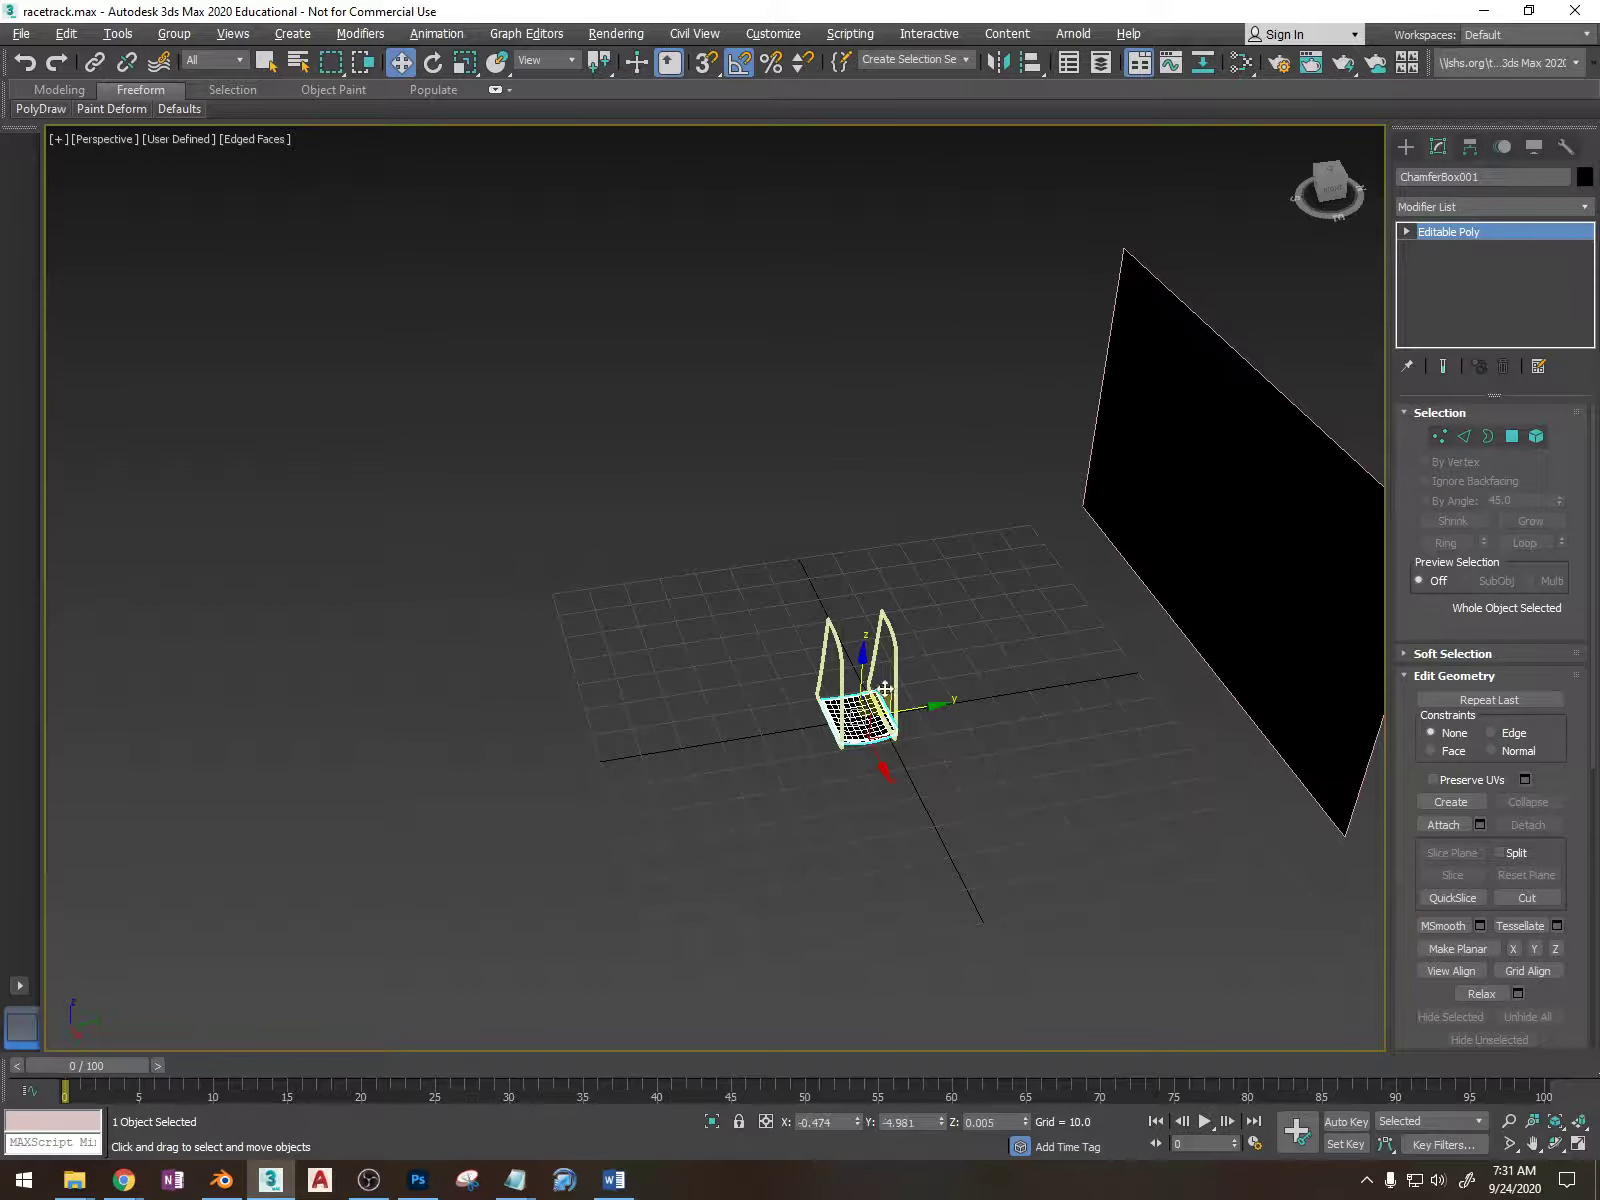
left_click_drag(862, 675, 868, 586)
- Raise the seat to about Z 28.9 so that it rests on top of the leg frames
middle_click_drag(878, 655, 960, 680, "alt")
scroll(807, 621, "up", 5)
left_click(998, 590)
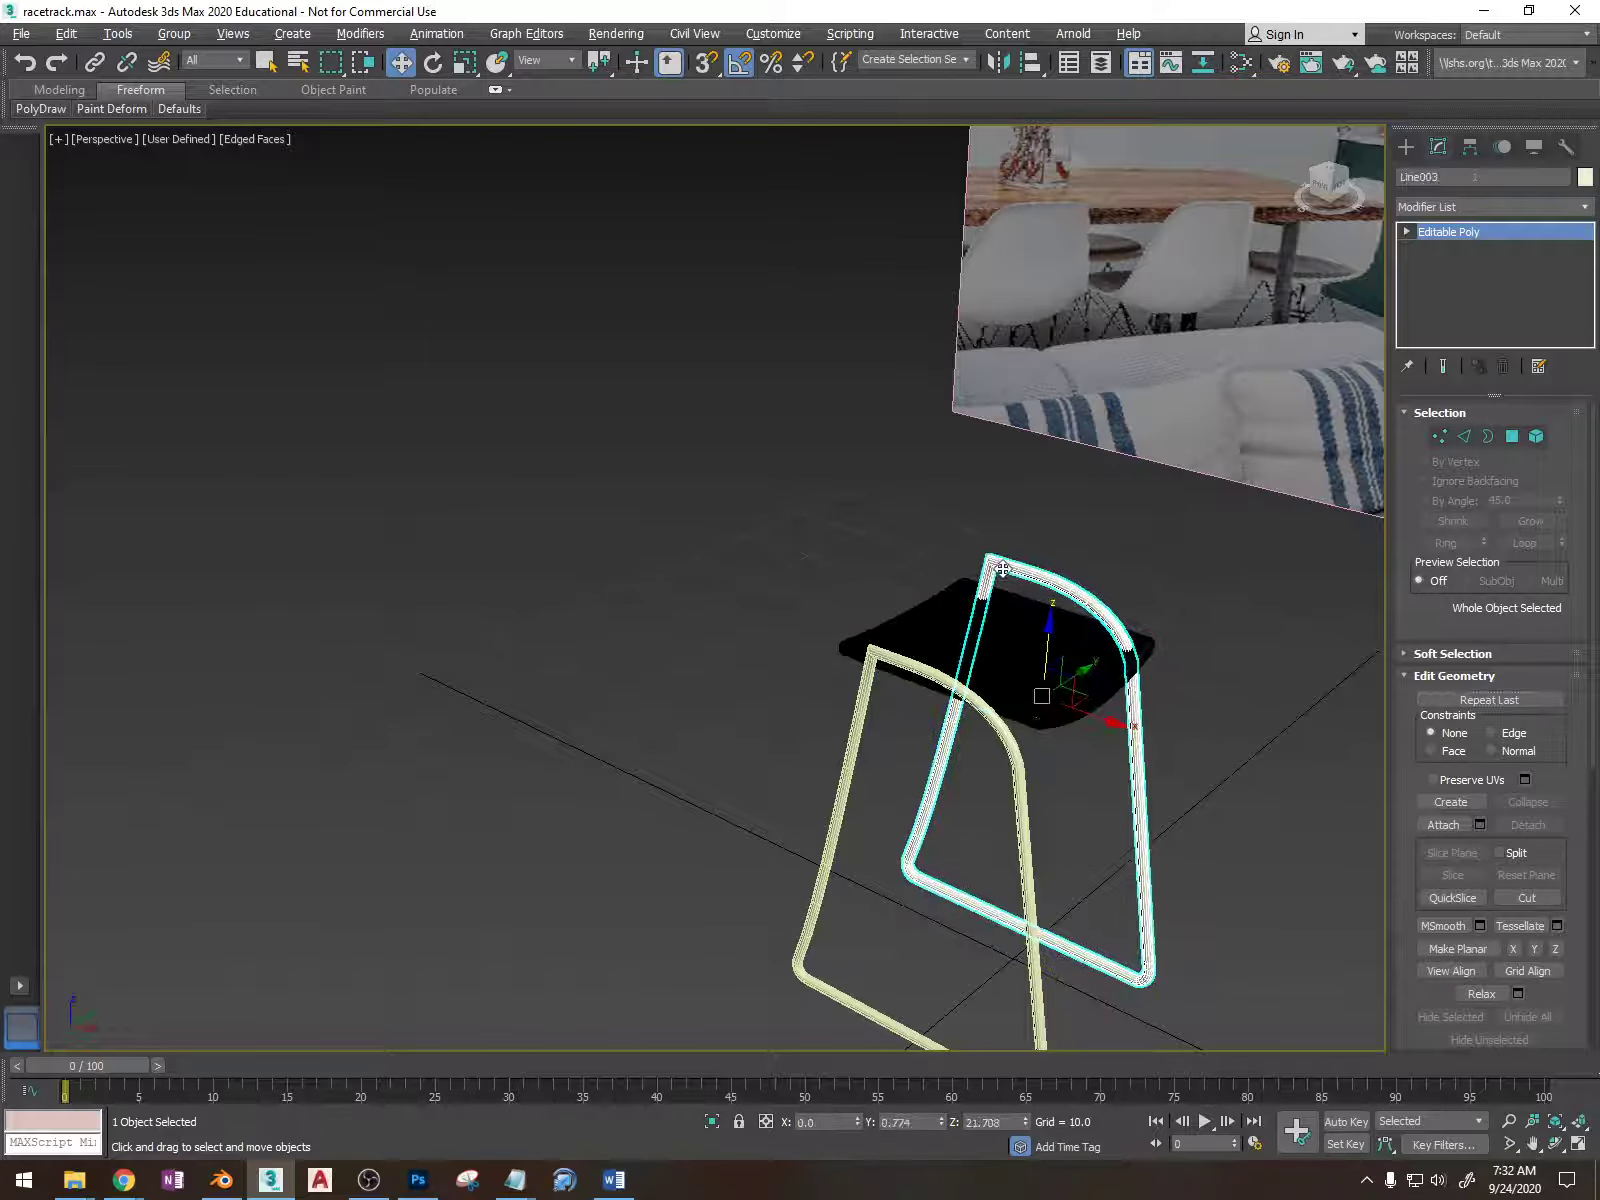
left_click(1005, 647)
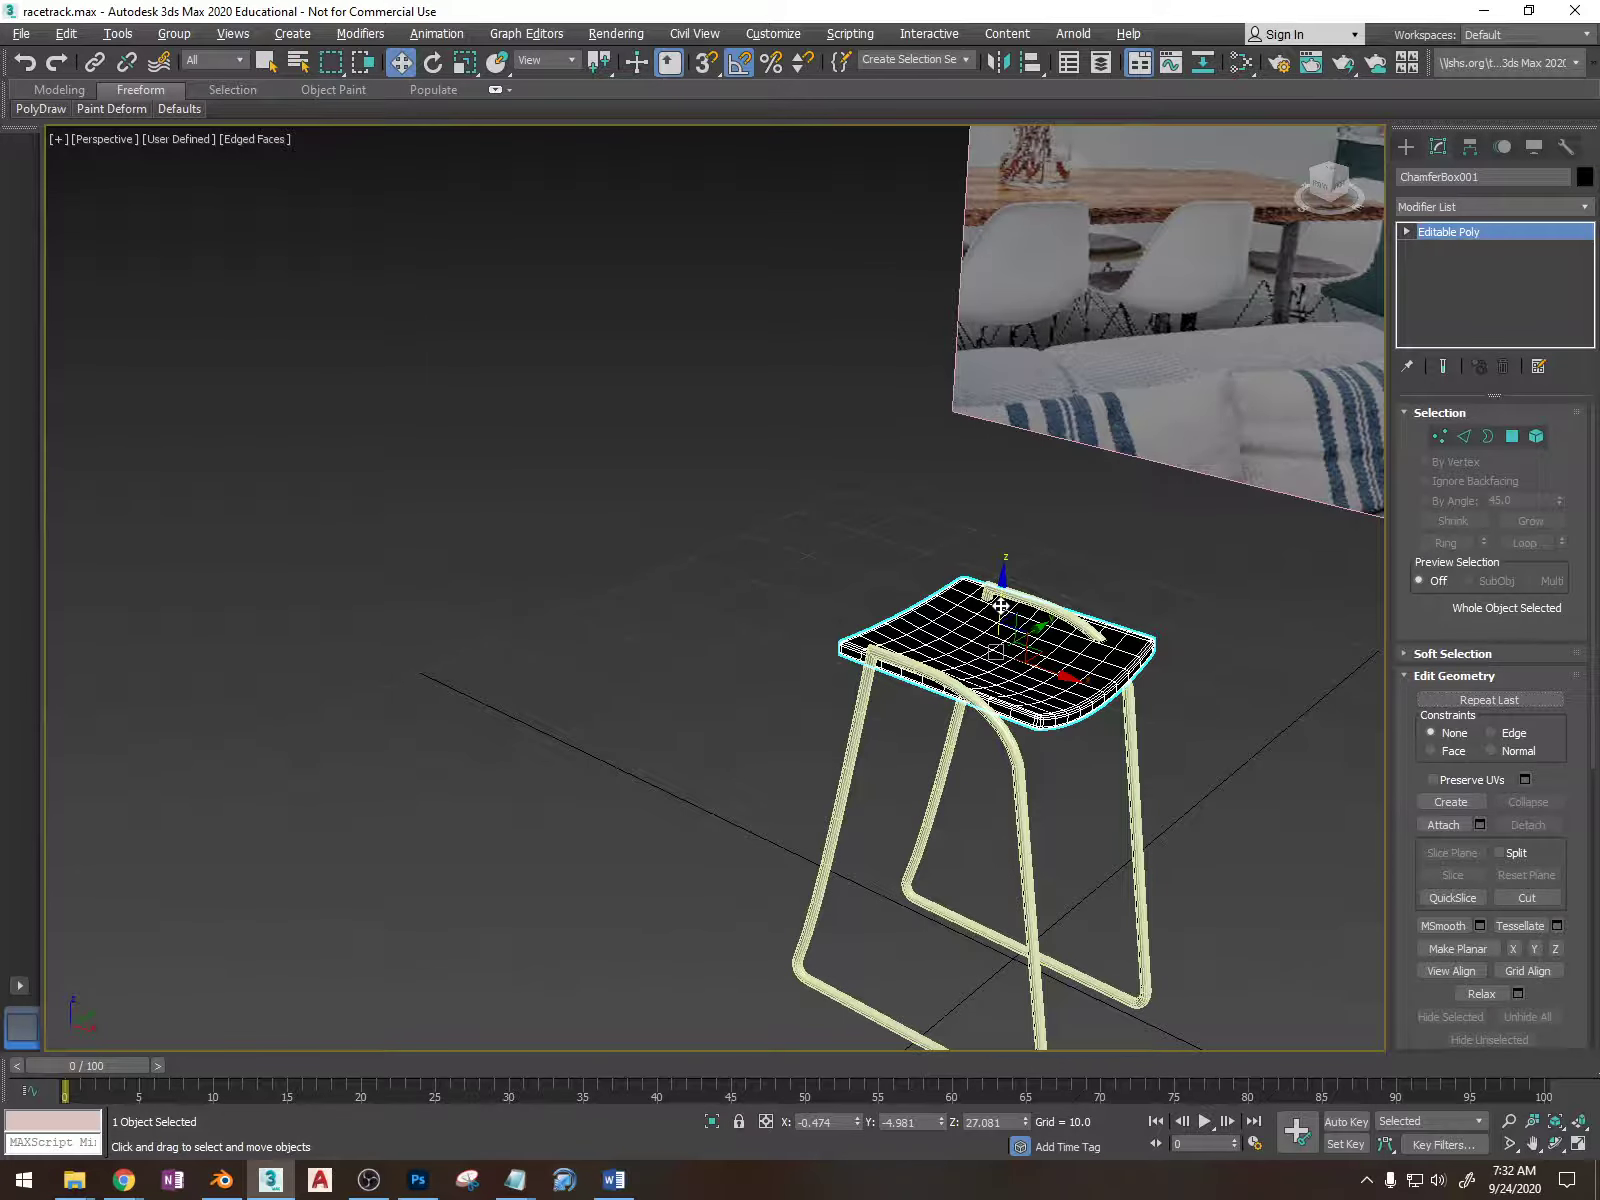
left_click_drag(1000, 606, 1002, 594)
middle_click_drag(1002, 594, 1067, 632, "alt")
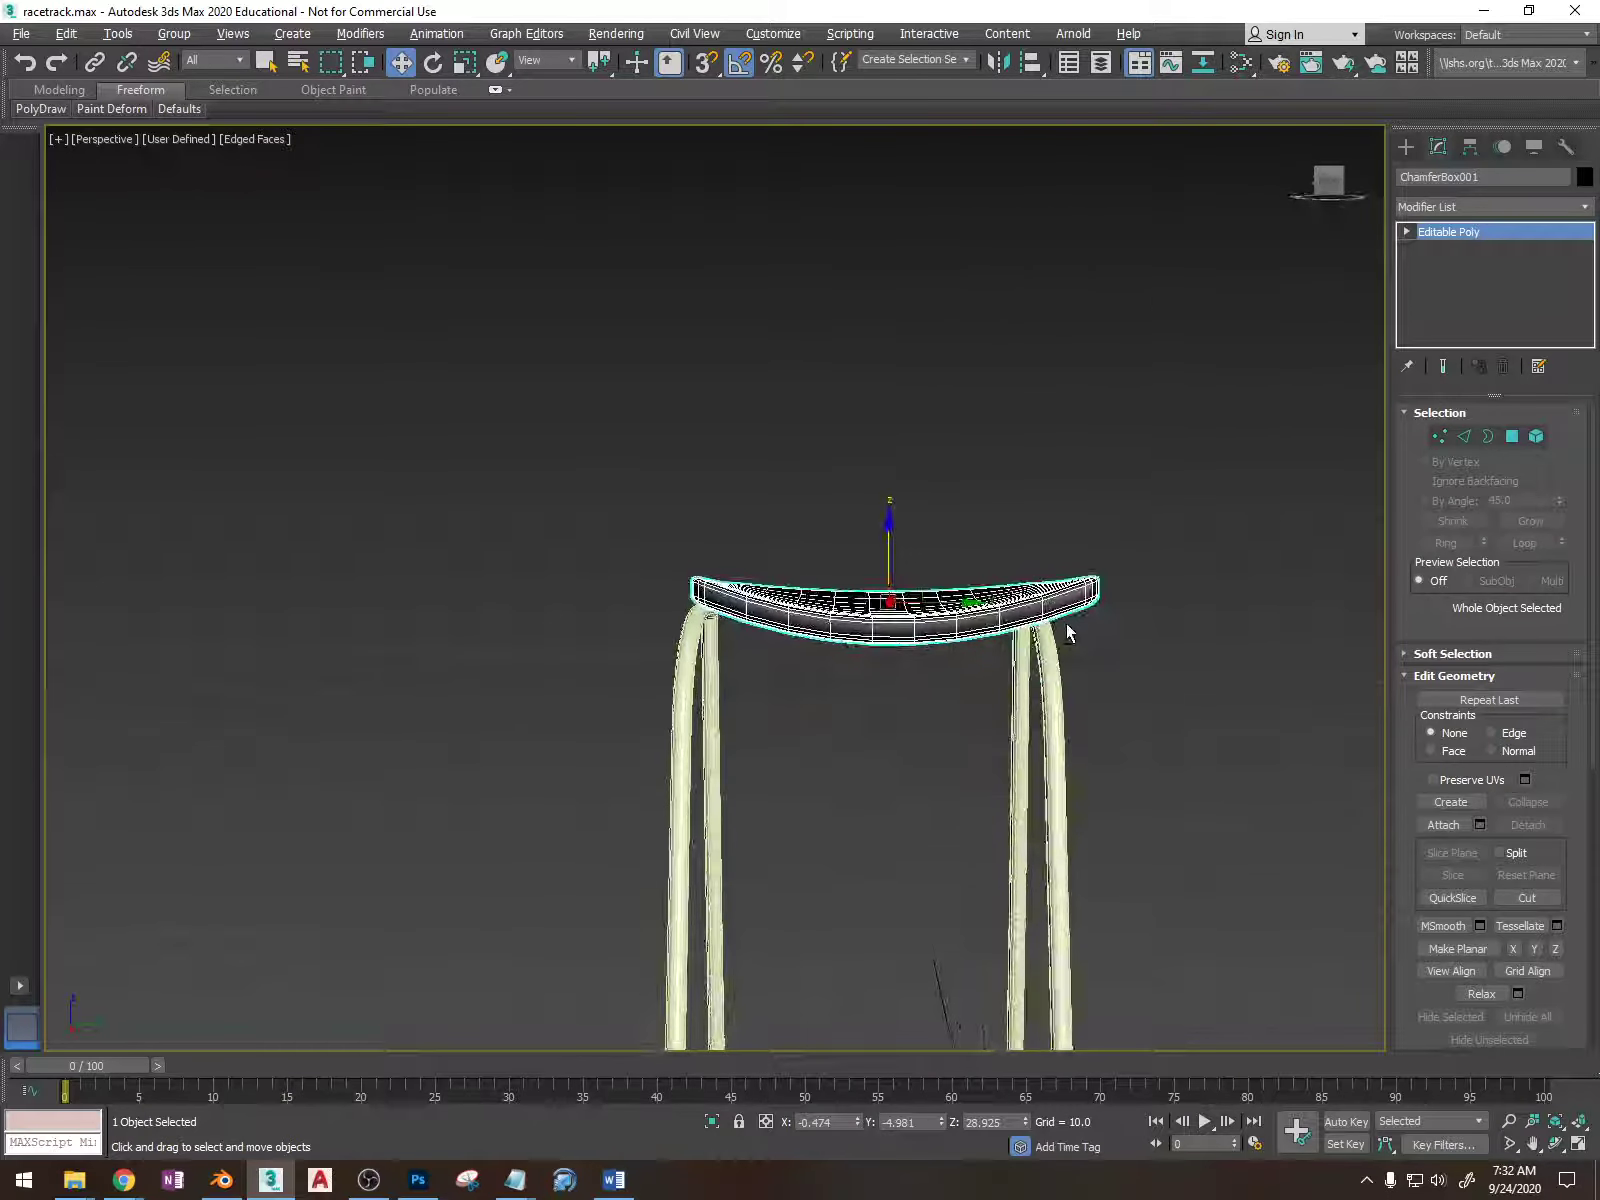
- Shift the seat along Y to about -5.8 to center it over the two leg frames
left_click(1336, 181)
left_click_drag(945, 603, 927, 605)
middle_click_drag(927, 605, 1175, 724, "alt")
scroll(1028, 741, "down", 4)
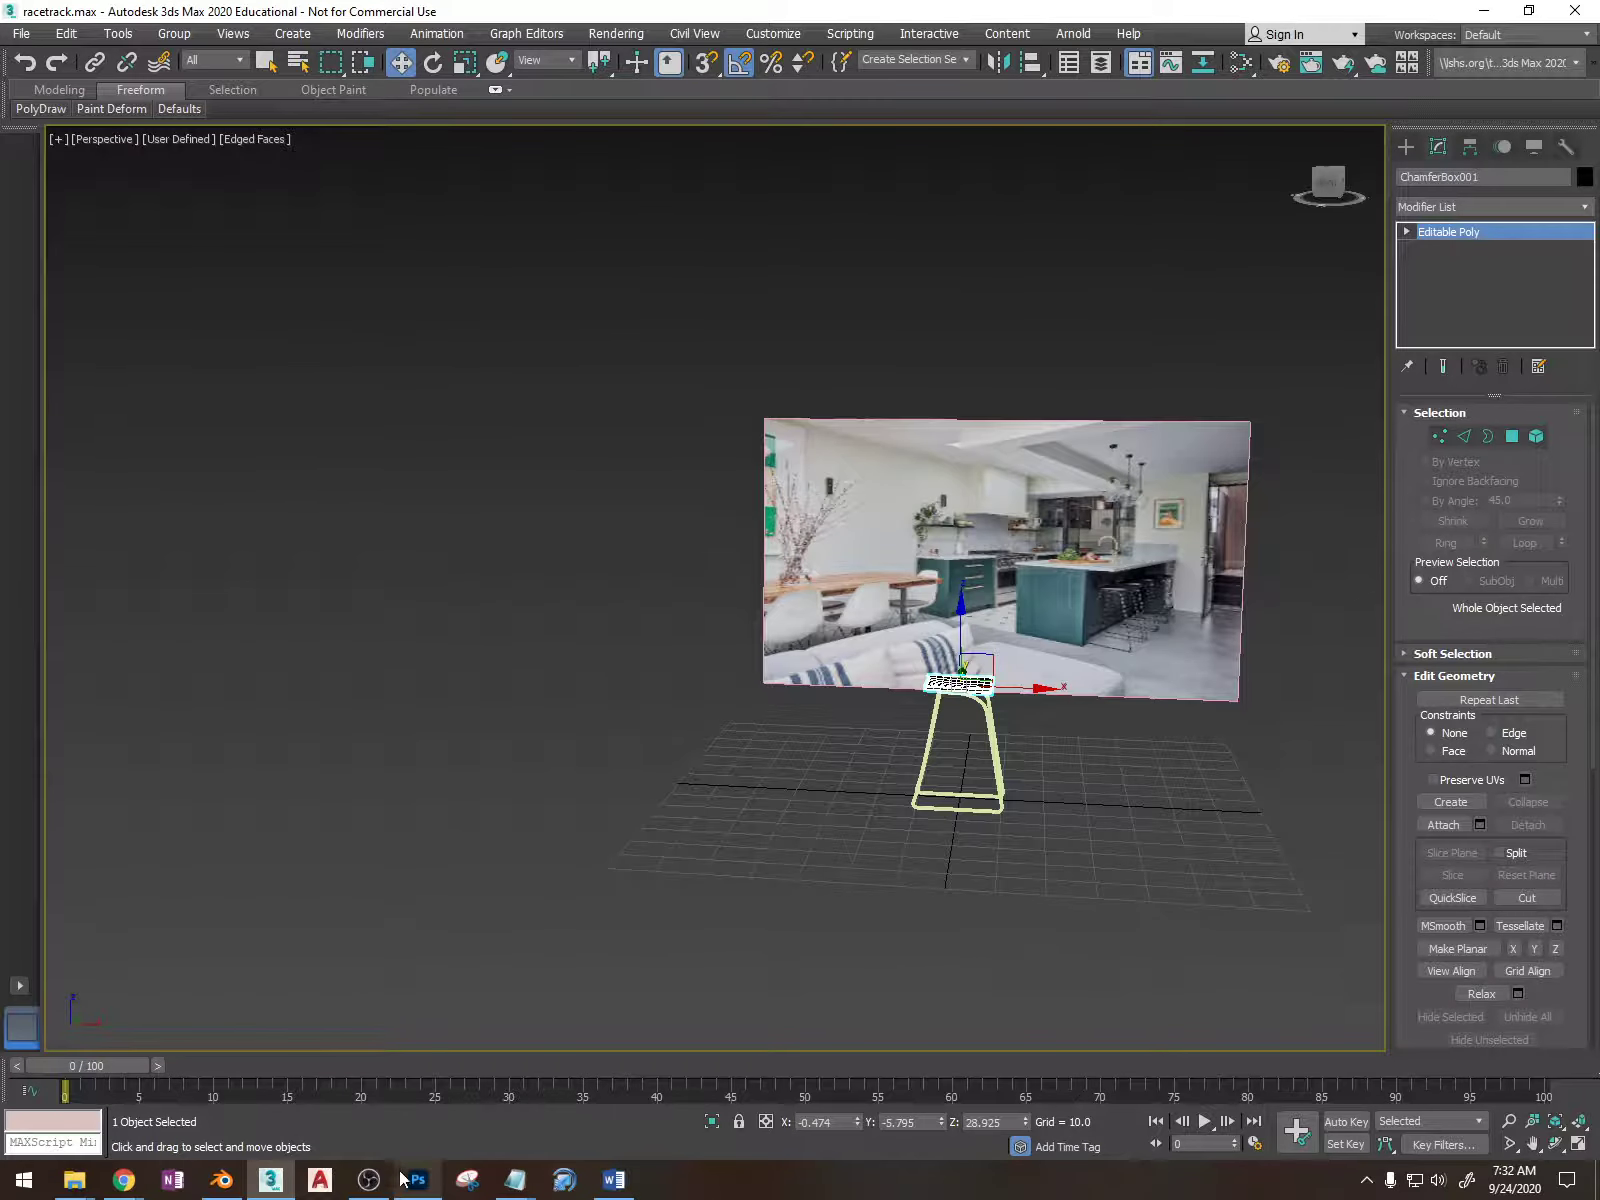